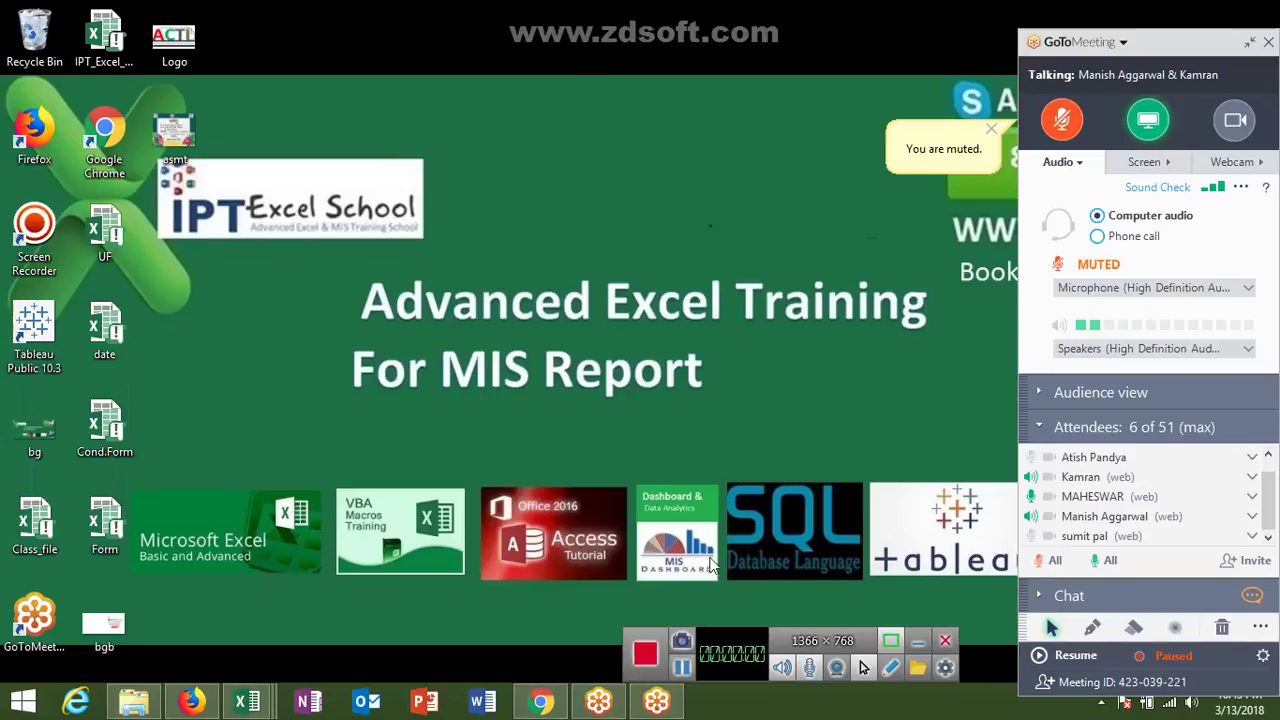
# Mute all meeting attendees and collapse the GoToMeeting control panel
pyautogui.moveTo(1152, 114)
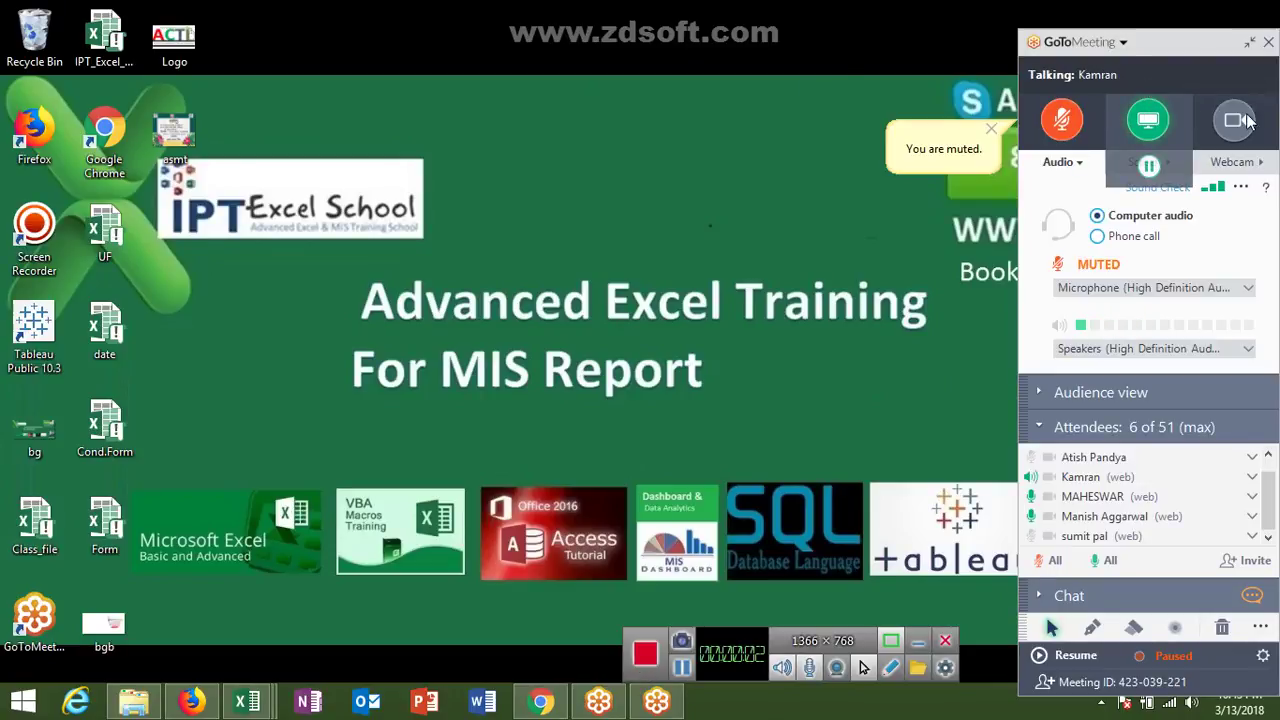
pyautogui.click(1052, 562)
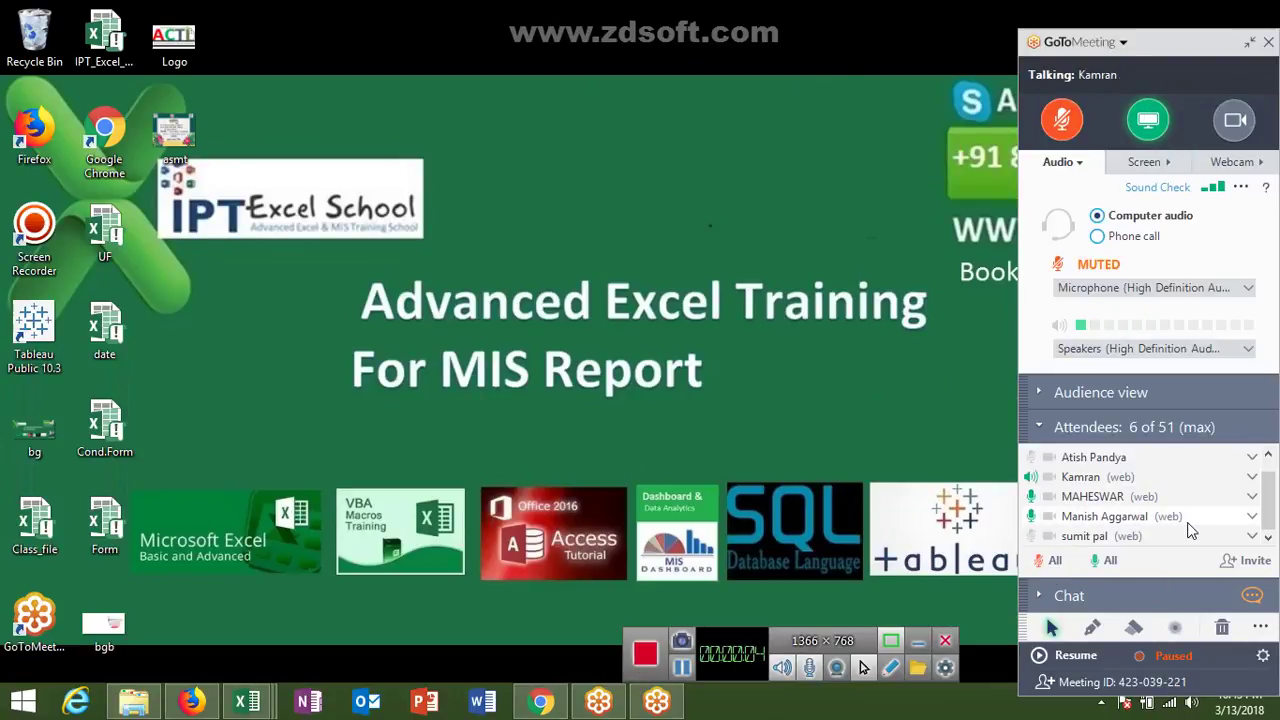
pyautogui.click(1250, 43)
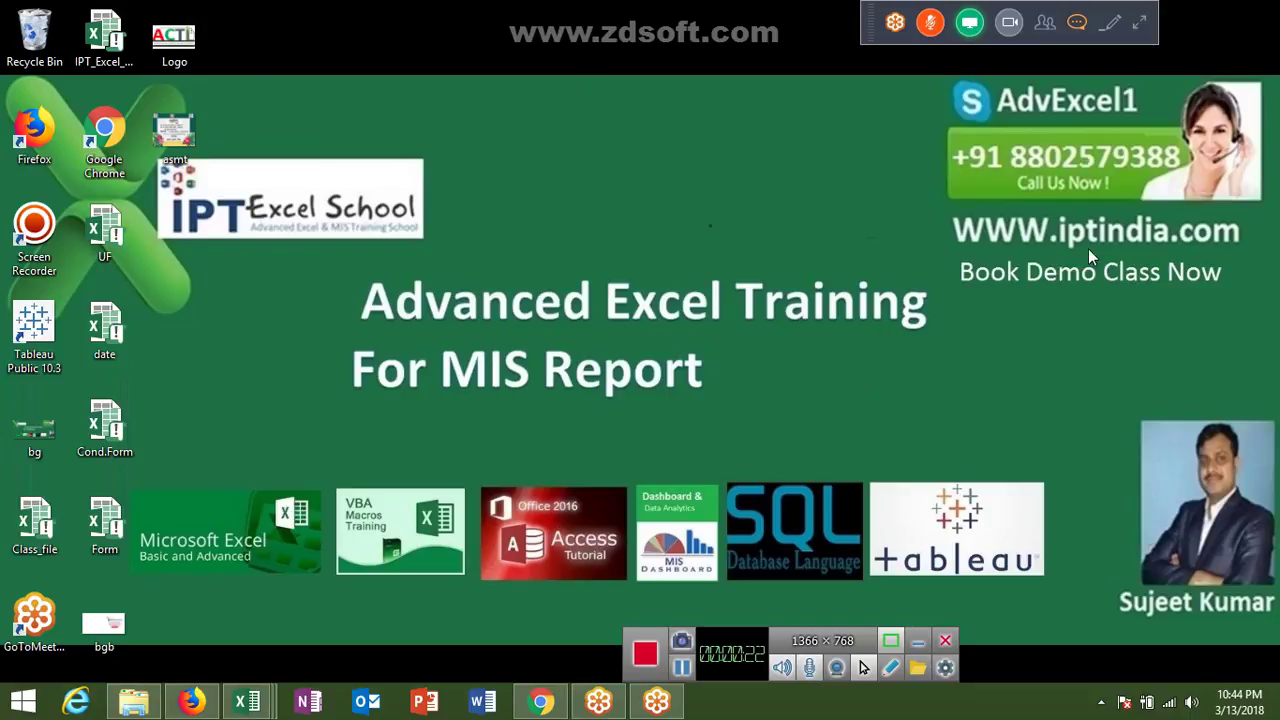
# Reopen the panel, unmute your microphone, resume recording, and collapse the panel again
pyautogui.click(1140, 24)
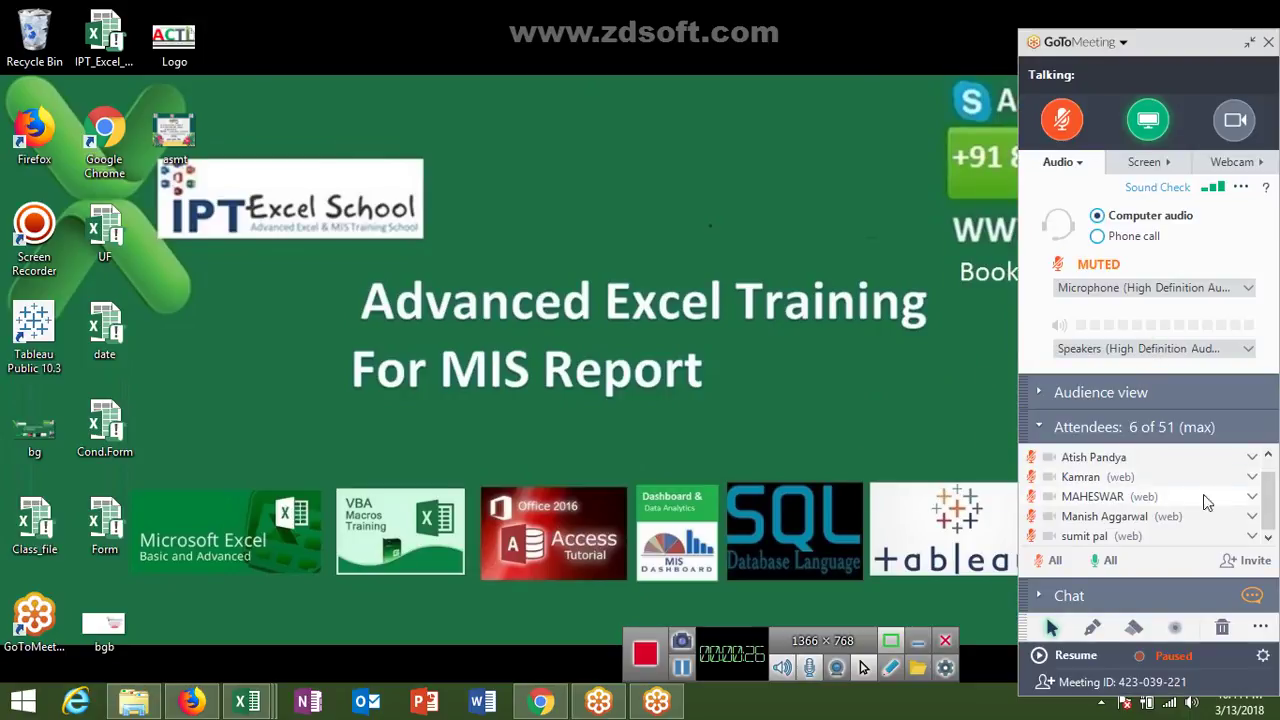
pyautogui.scroll(1, 1265, 490)
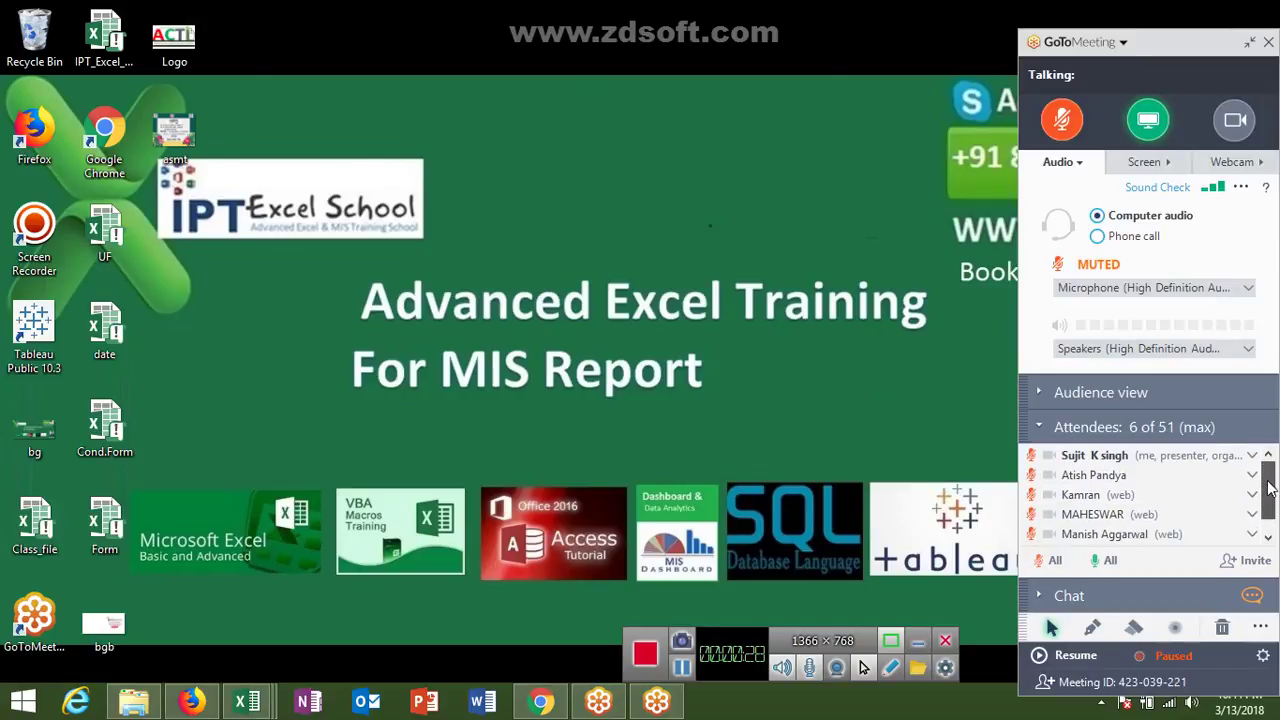
pyautogui.moveTo(1265, 490); pyautogui.dragTo(1268, 507)
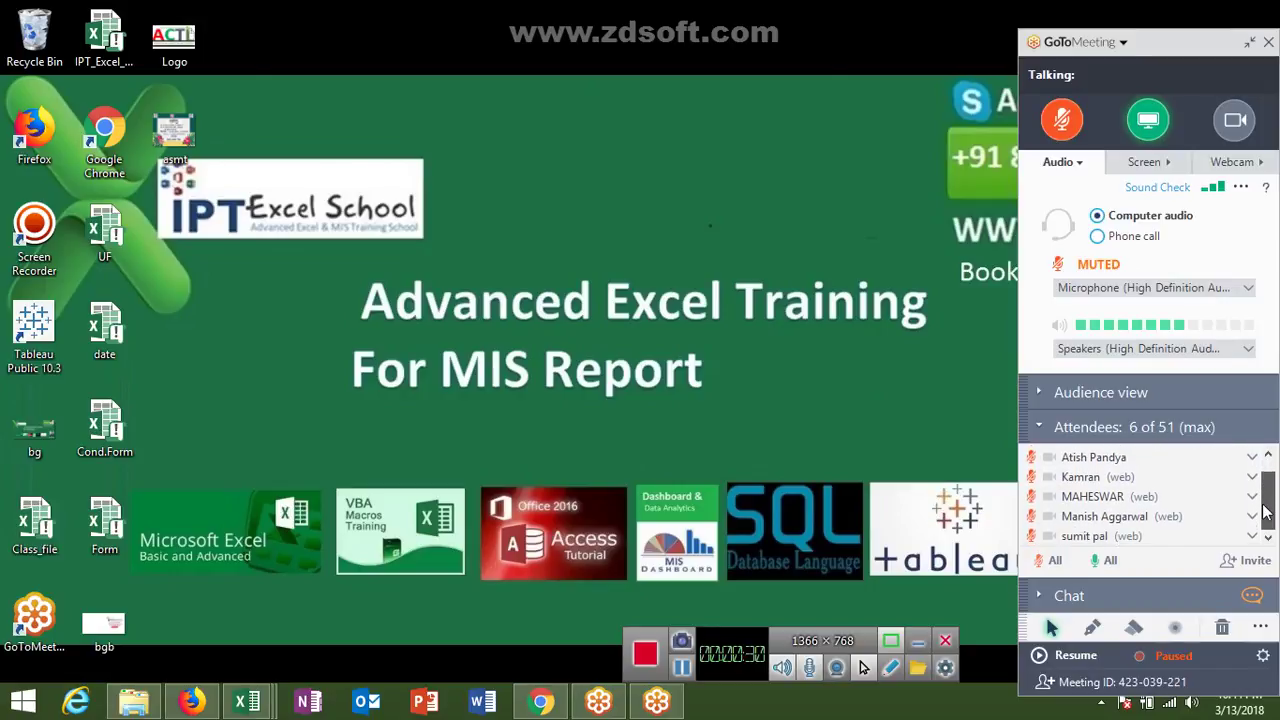
pyautogui.scroll(1, 1265, 500)
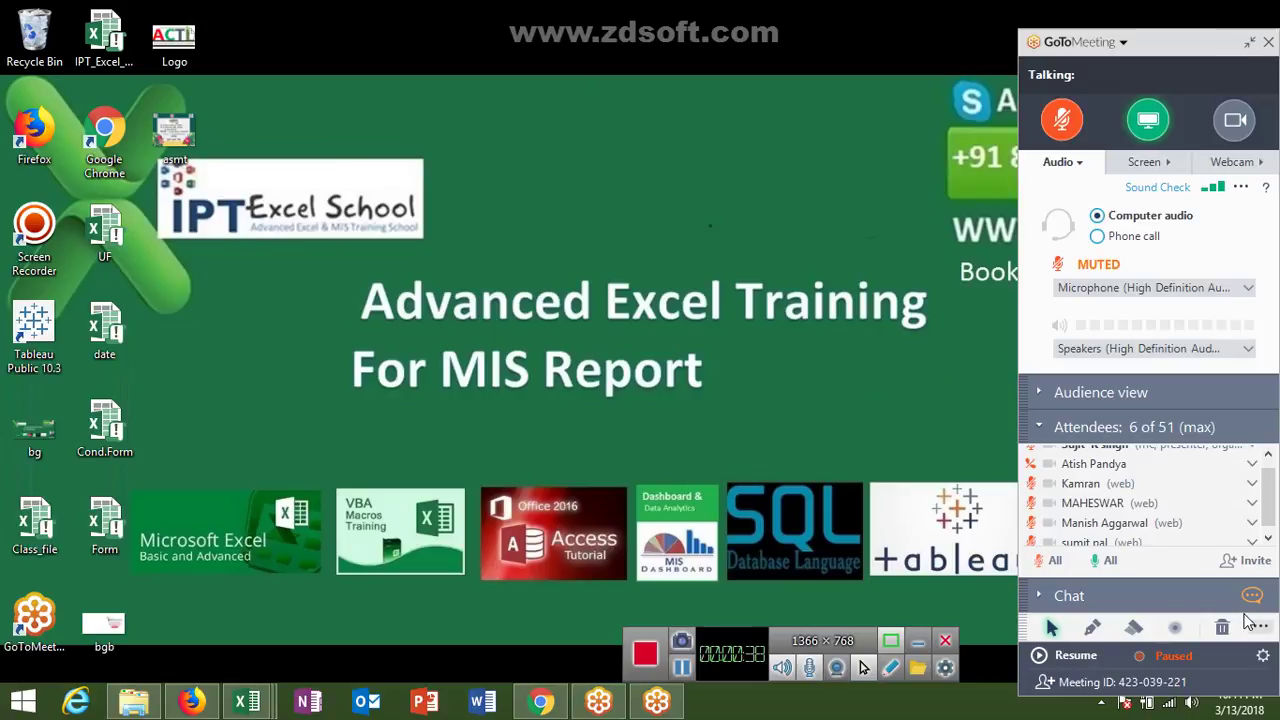
pyautogui.scroll(1, 1270, 508)
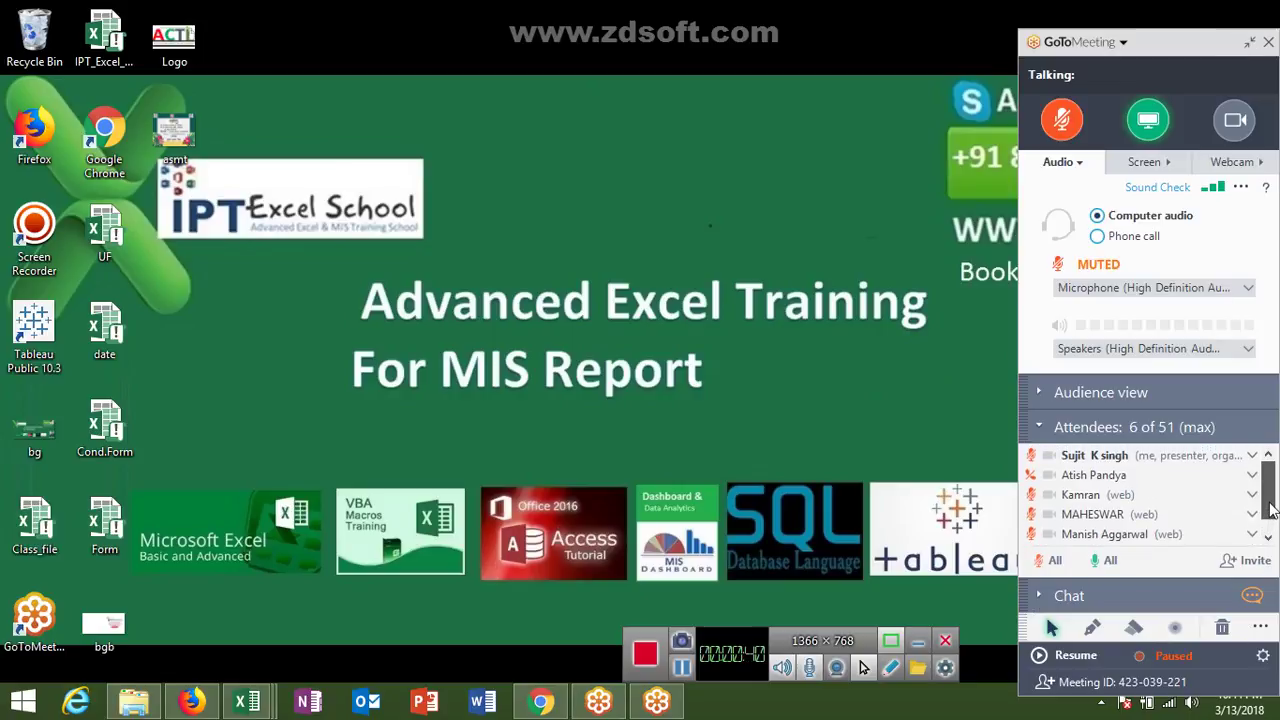
pyautogui.click(1270, 537)
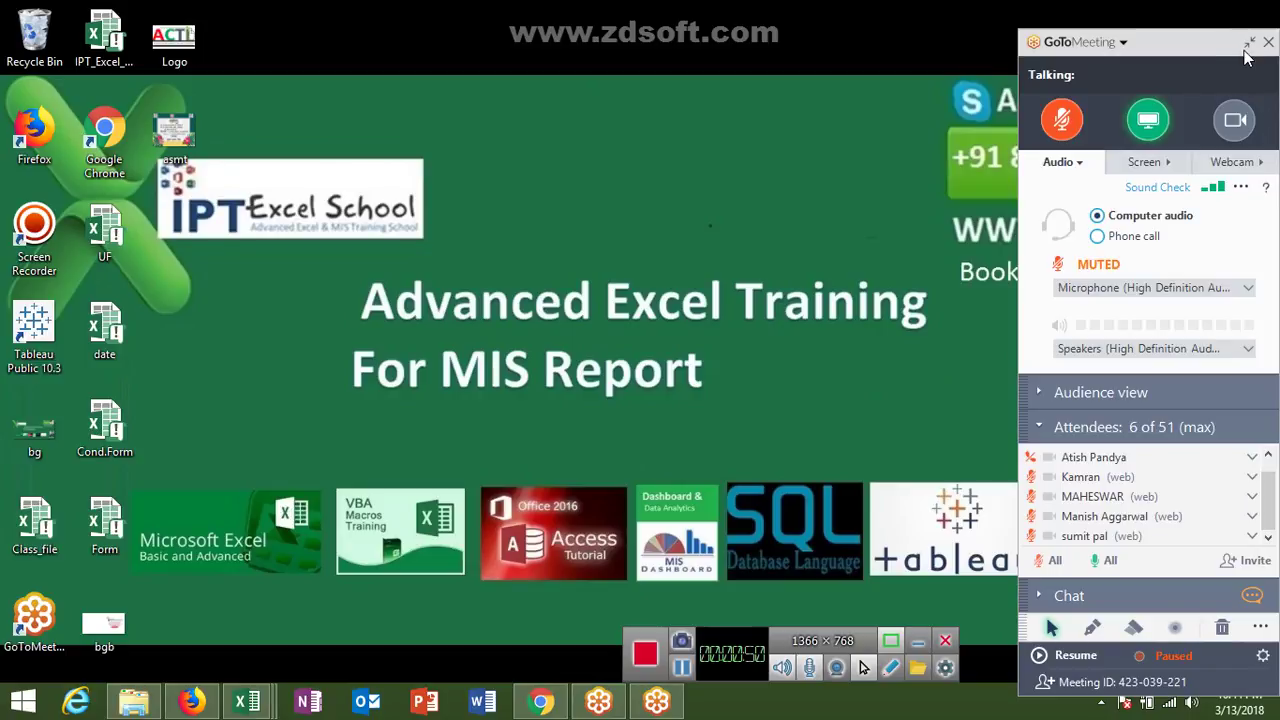
pyautogui.click(1062, 119)
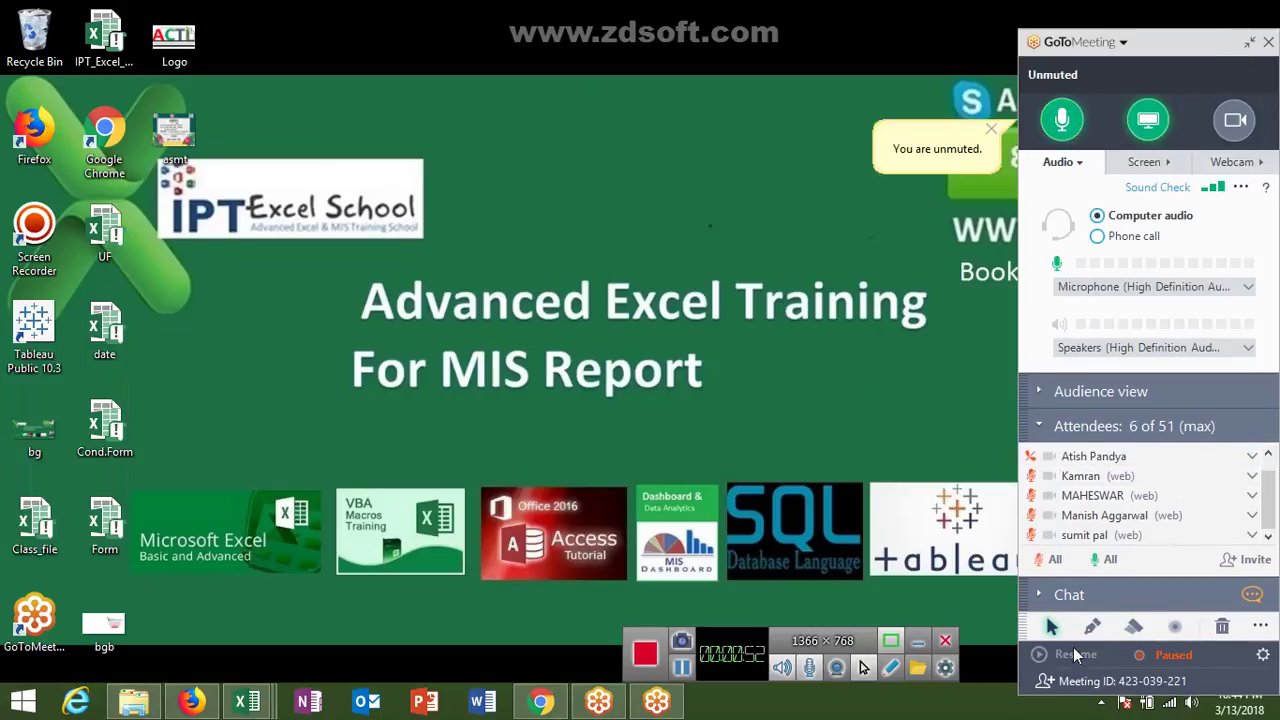
pyautogui.click(1074, 652)
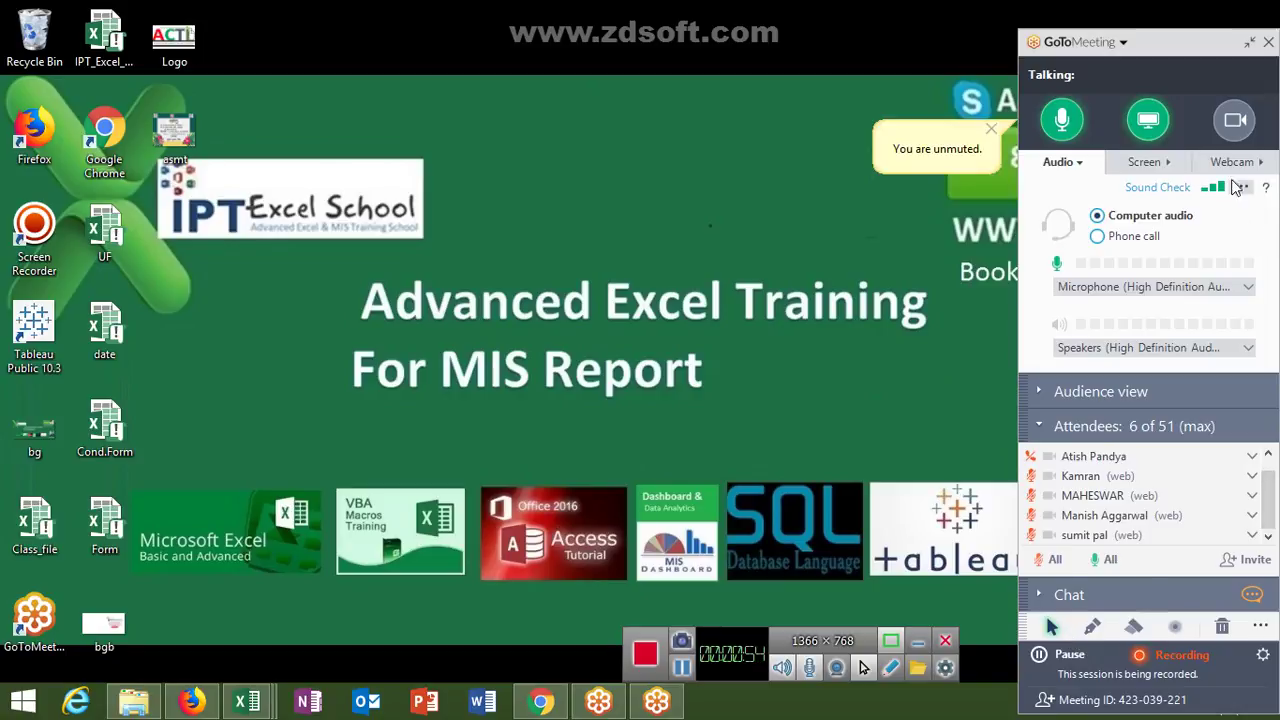
pyautogui.click(1250, 44)
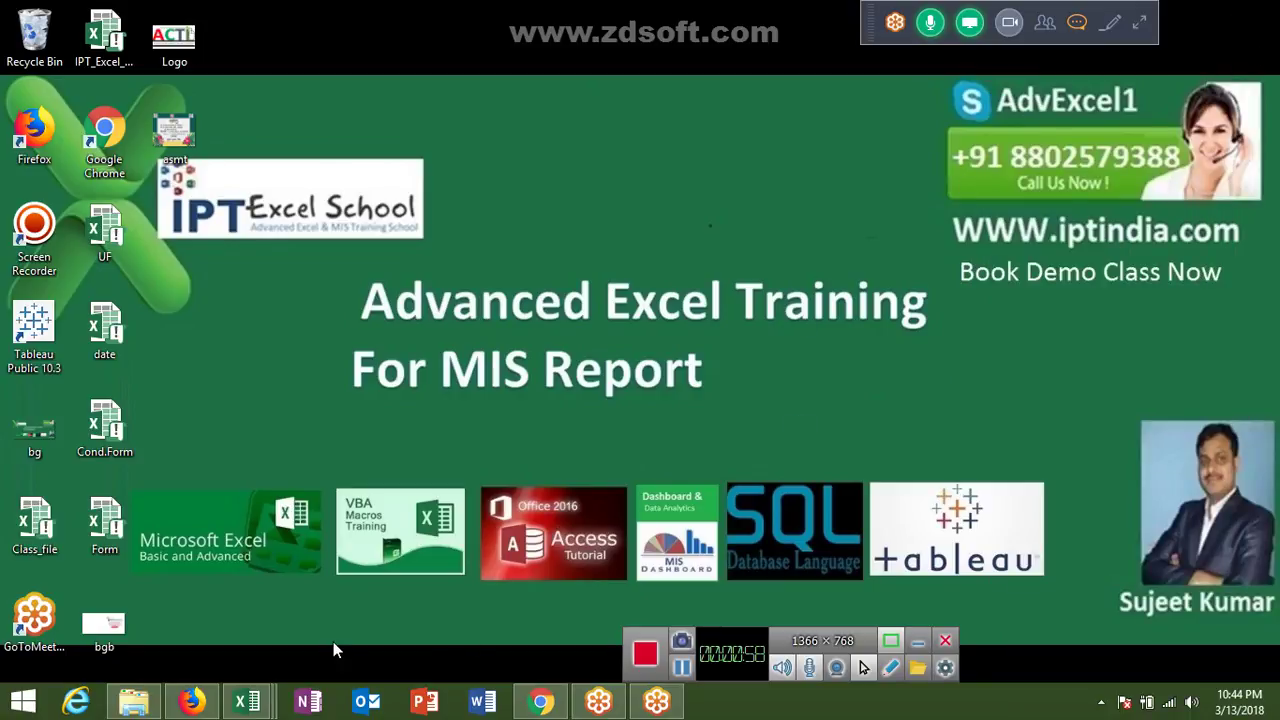
# Bring Class_file to the front and delete Sheet8 through Sheet6
pyautogui.moveTo(250, 703)
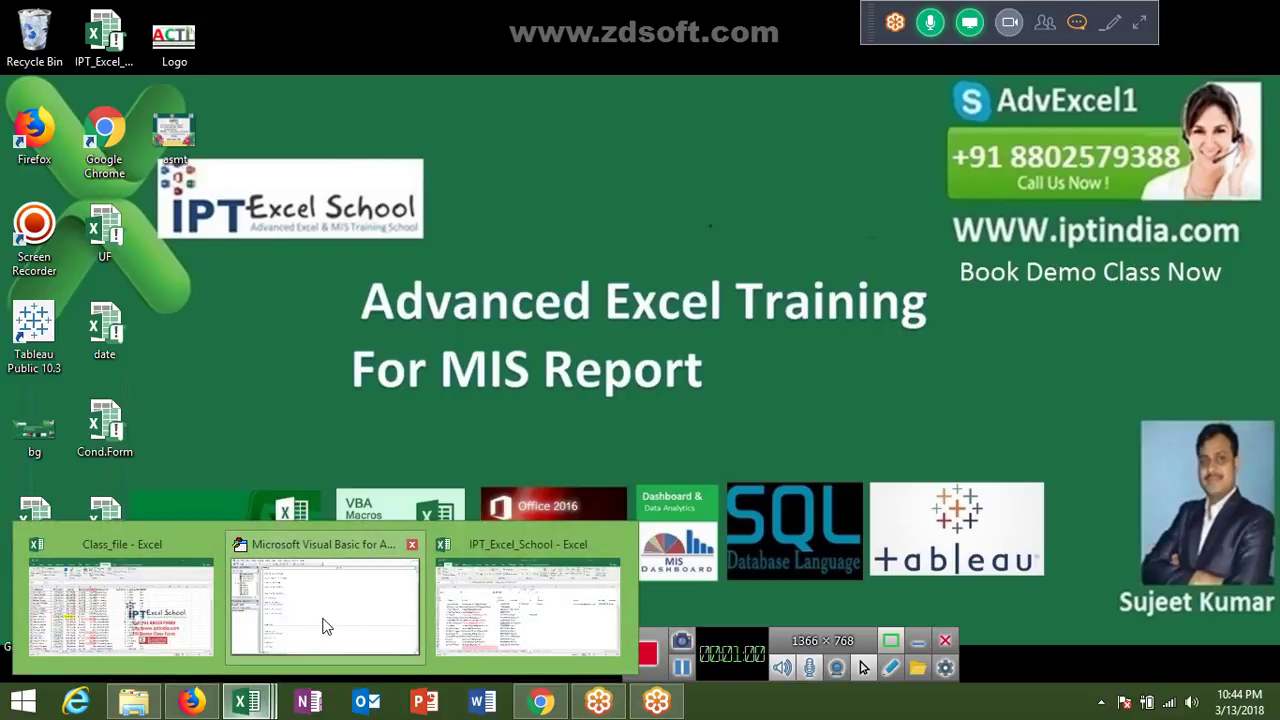
pyautogui.click(179, 600)
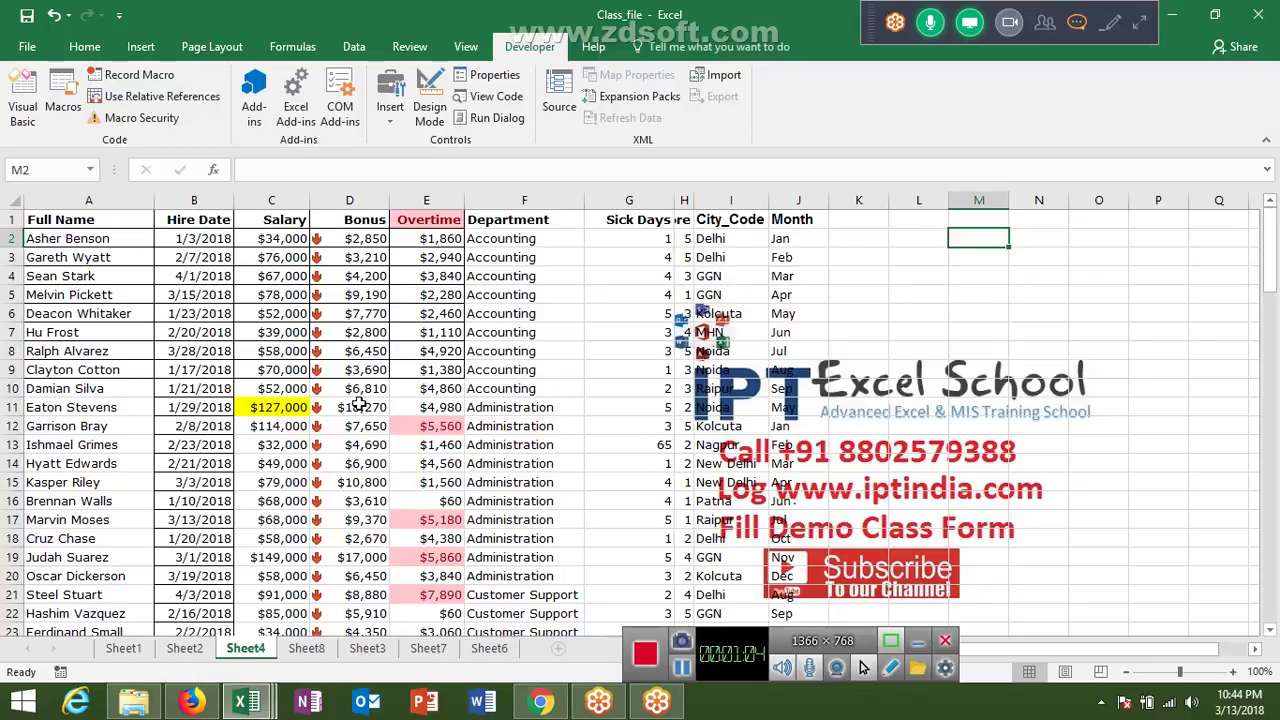
pyautogui.click(306, 655)
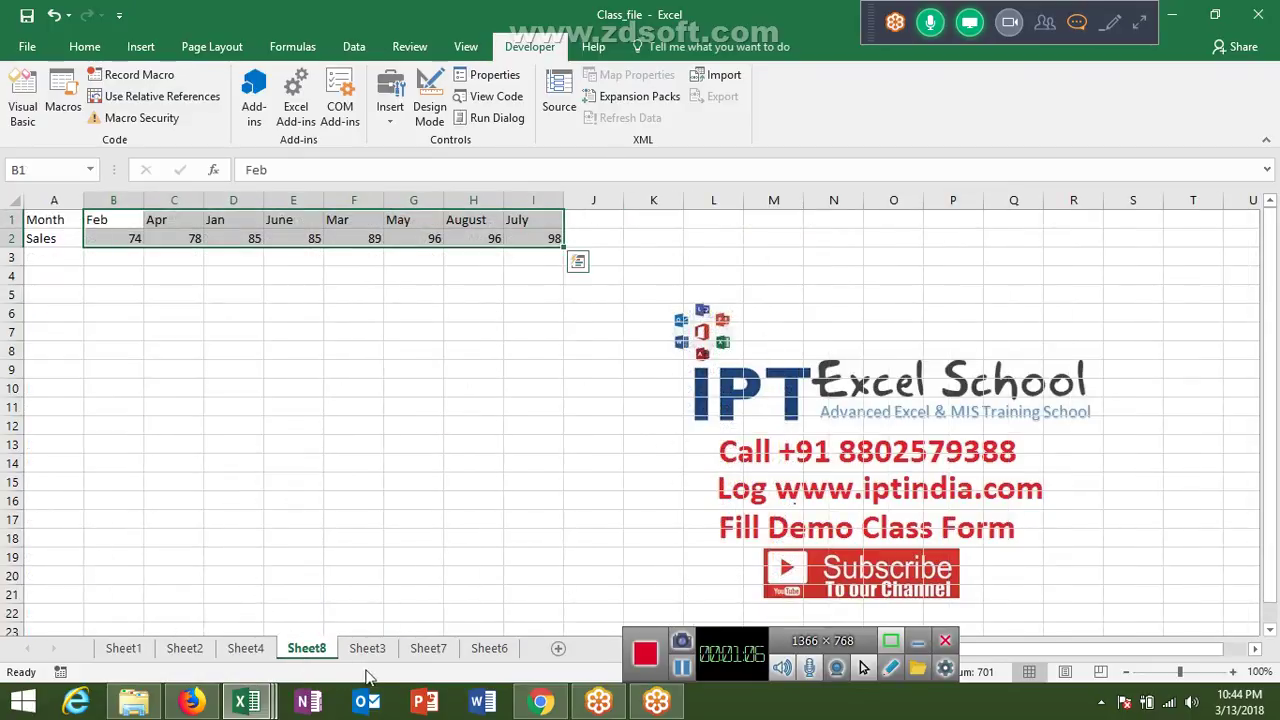
pyautogui.keyDown('shift'); pyautogui.click(495, 650); pyautogui.keyUp('shift')
pyautogui.rightClick(500, 655)
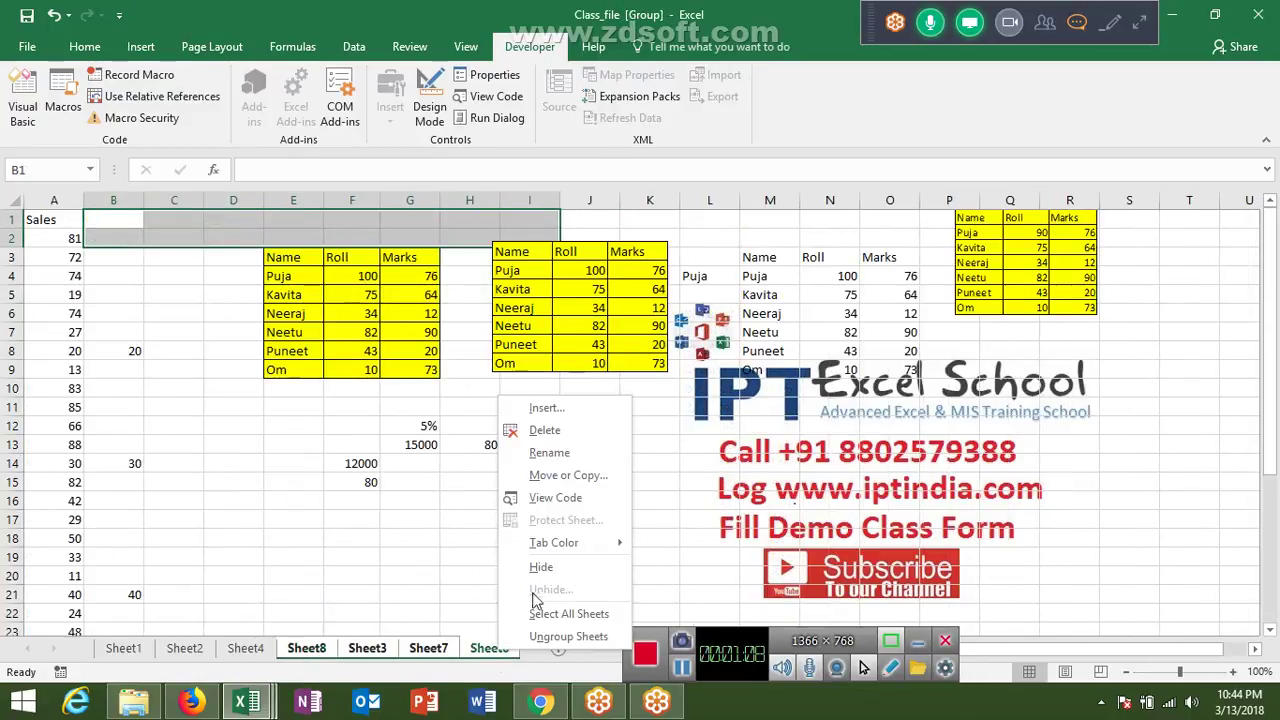
pyautogui.click(540, 430)
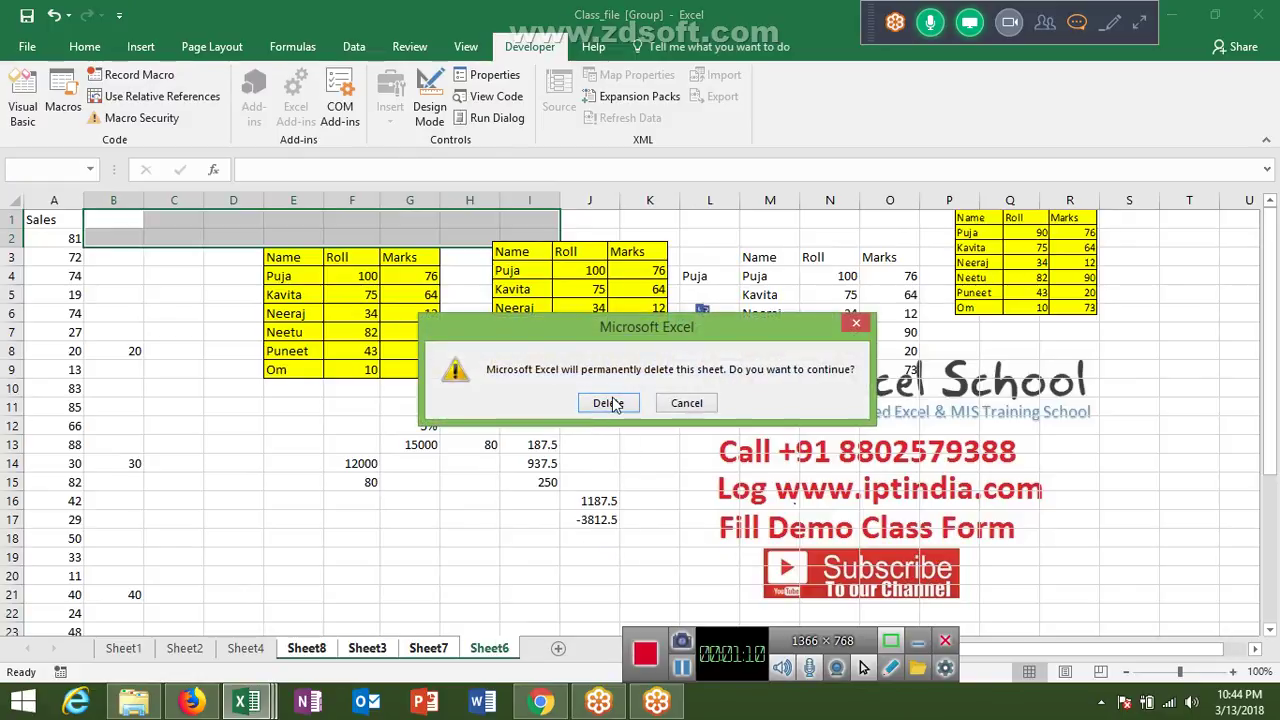
pyautogui.click(610, 401)
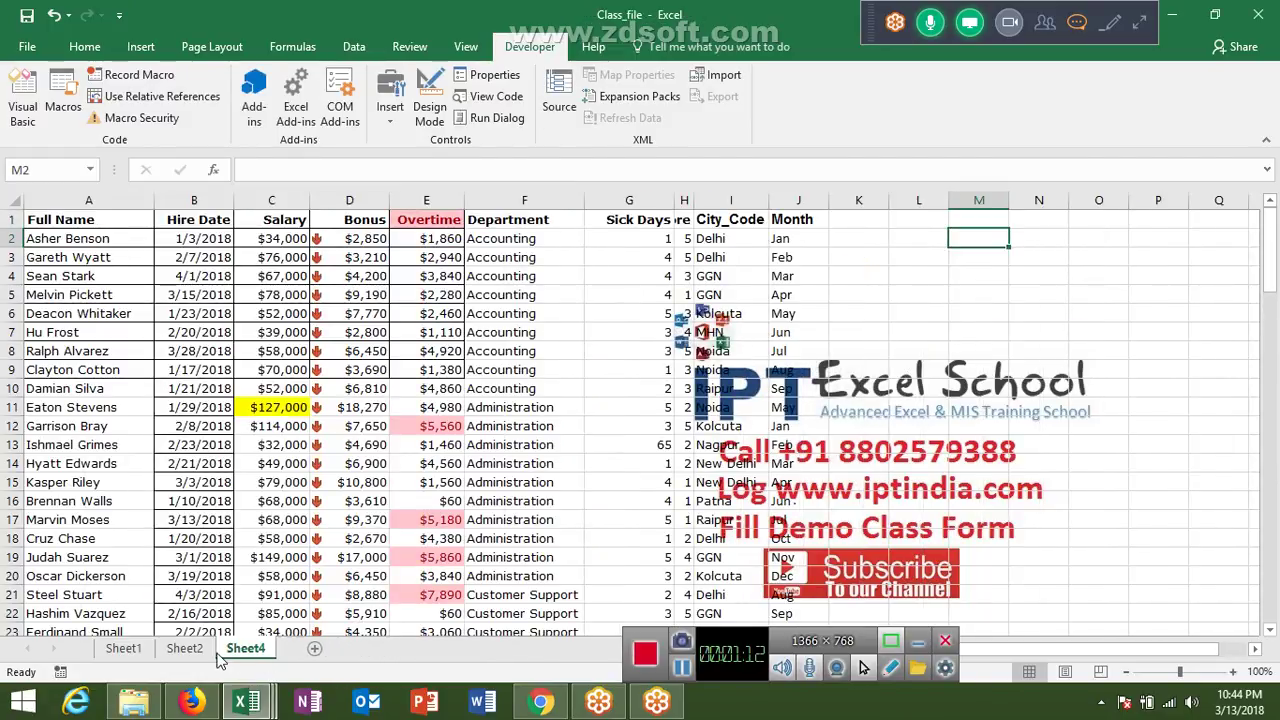
# Delete Sheet1 and Sheet2 from the workbook
pyautogui.click(204, 655)
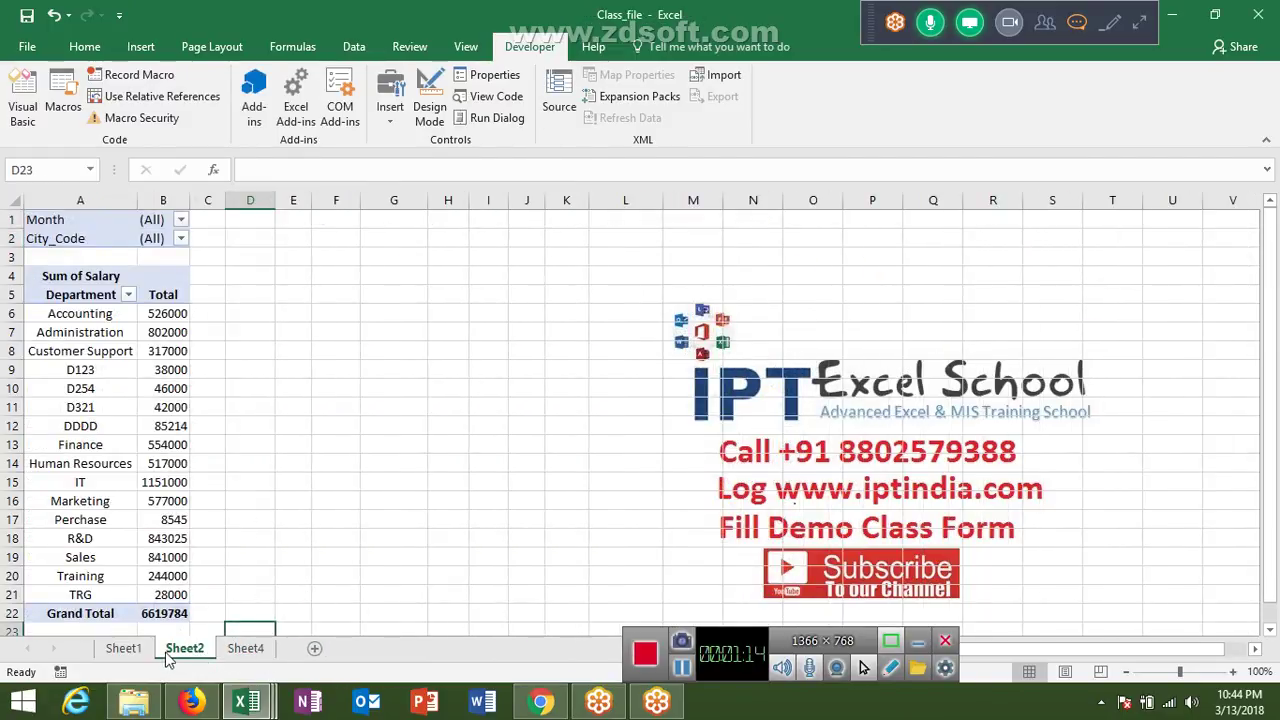
pyautogui.keyDown('ctrl'); pyautogui.click(150, 655); pyautogui.keyUp('ctrl')
pyautogui.rightClick(150, 655)
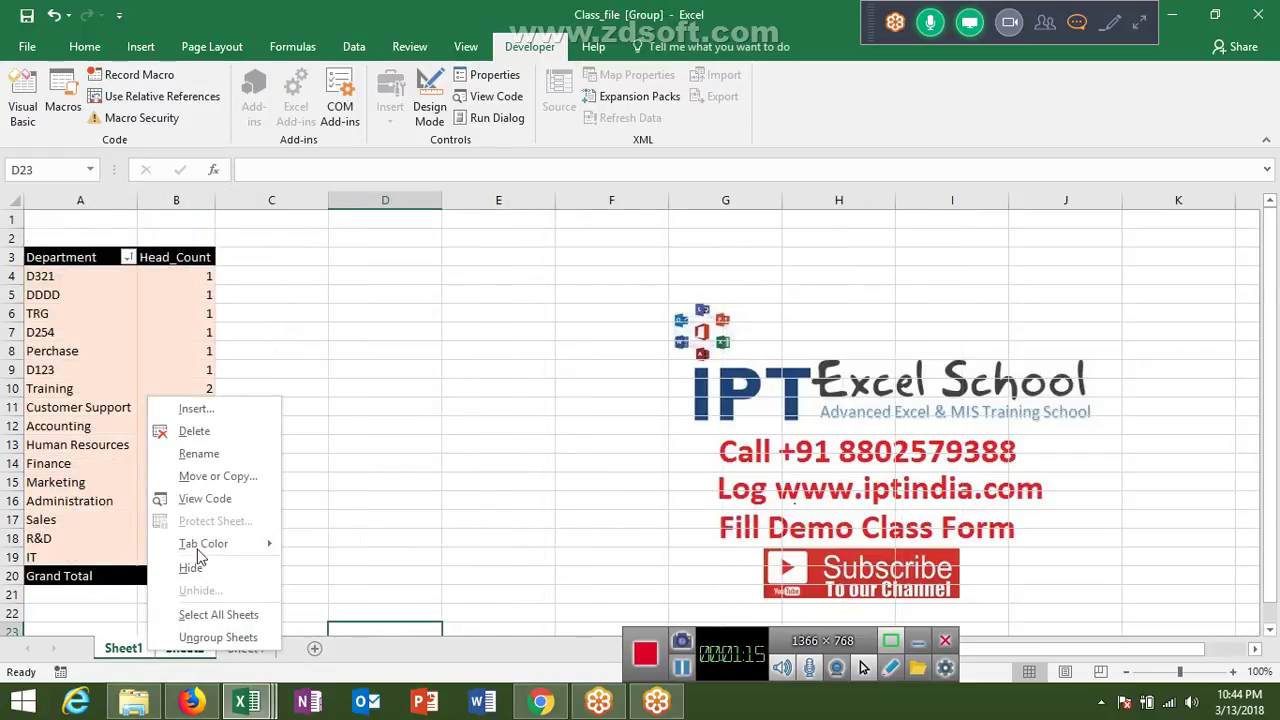
pyautogui.click(226, 432)
pyautogui.click(608, 403)
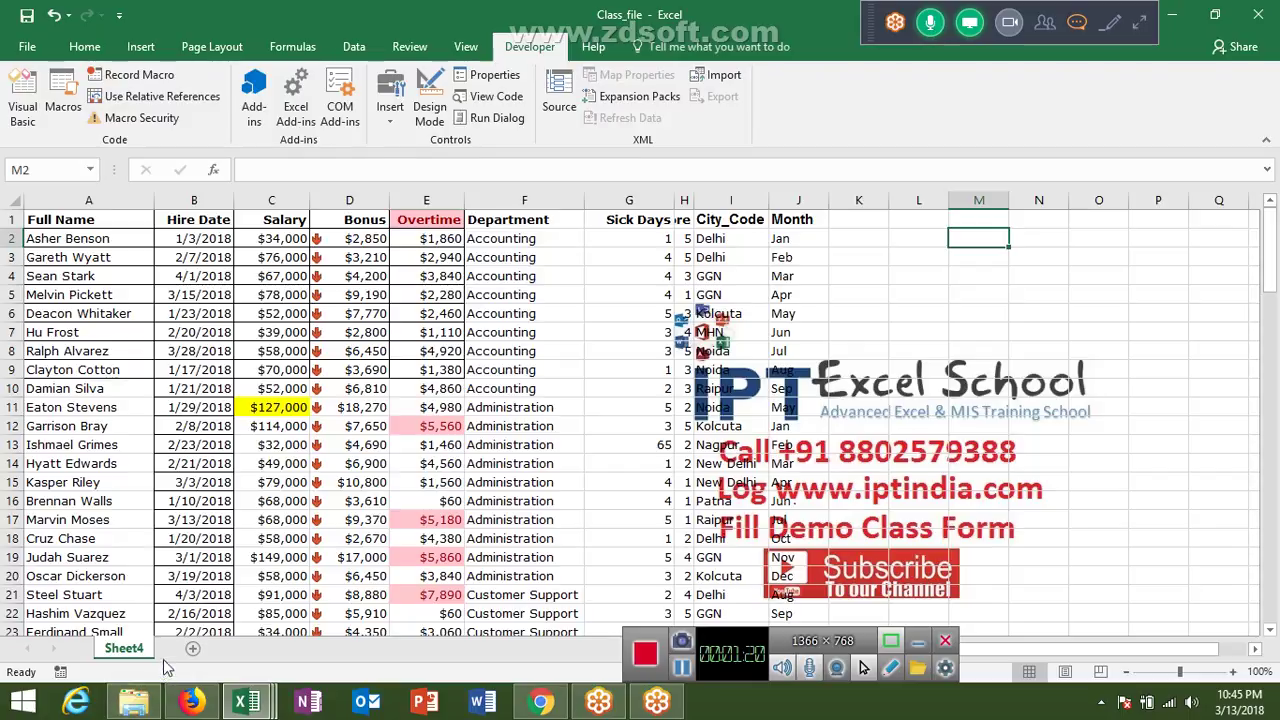
# Add a new blank Sheet9 and return to Sheet4 on its own
pyautogui.click(194, 649)
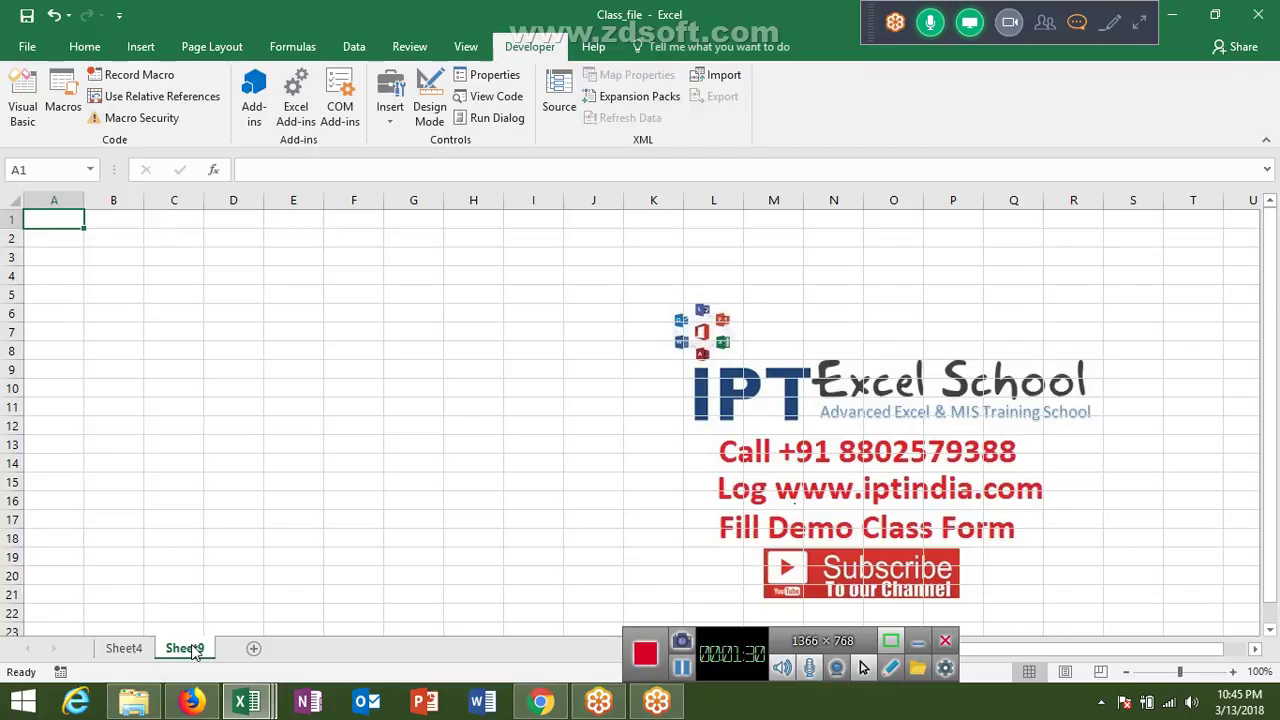
pyautogui.keyDown('ctrl'); pyautogui.click(125, 649); pyautogui.keyUp('ctrl')
pyautogui.click(125, 649)
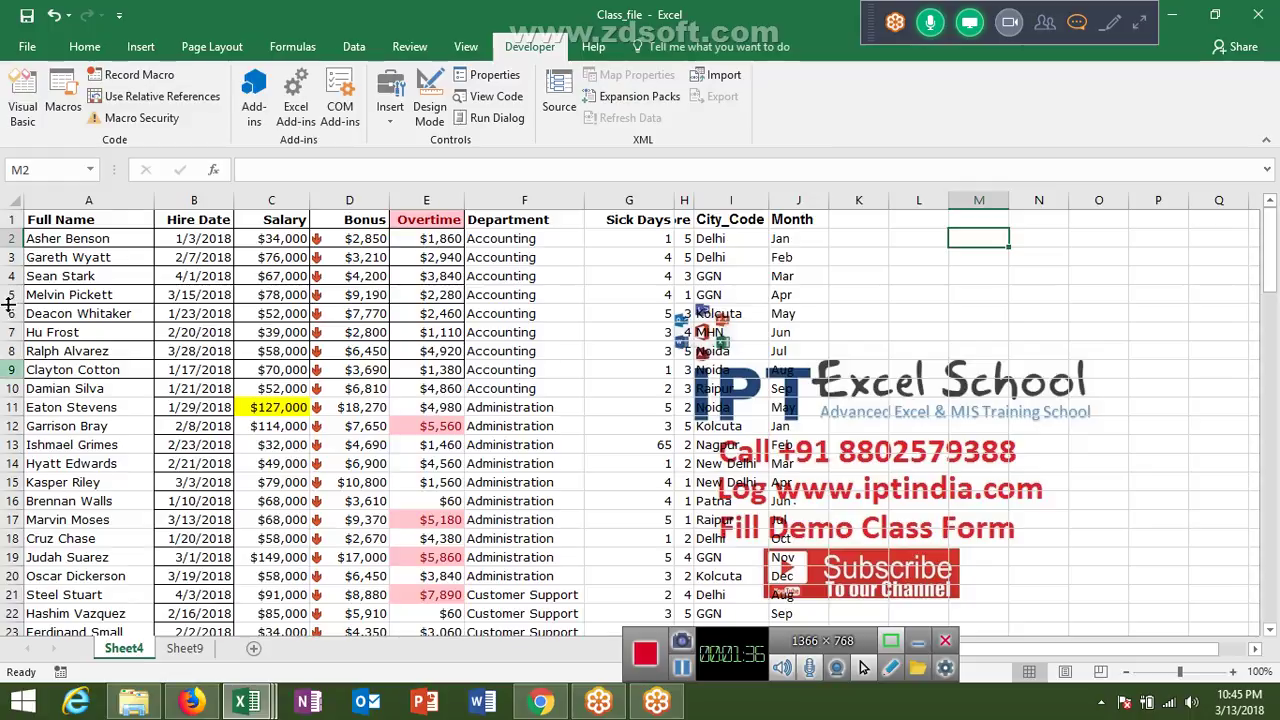
# Insert a new column A headed 'ID' before the employee table
pyautogui.click(113, 199)
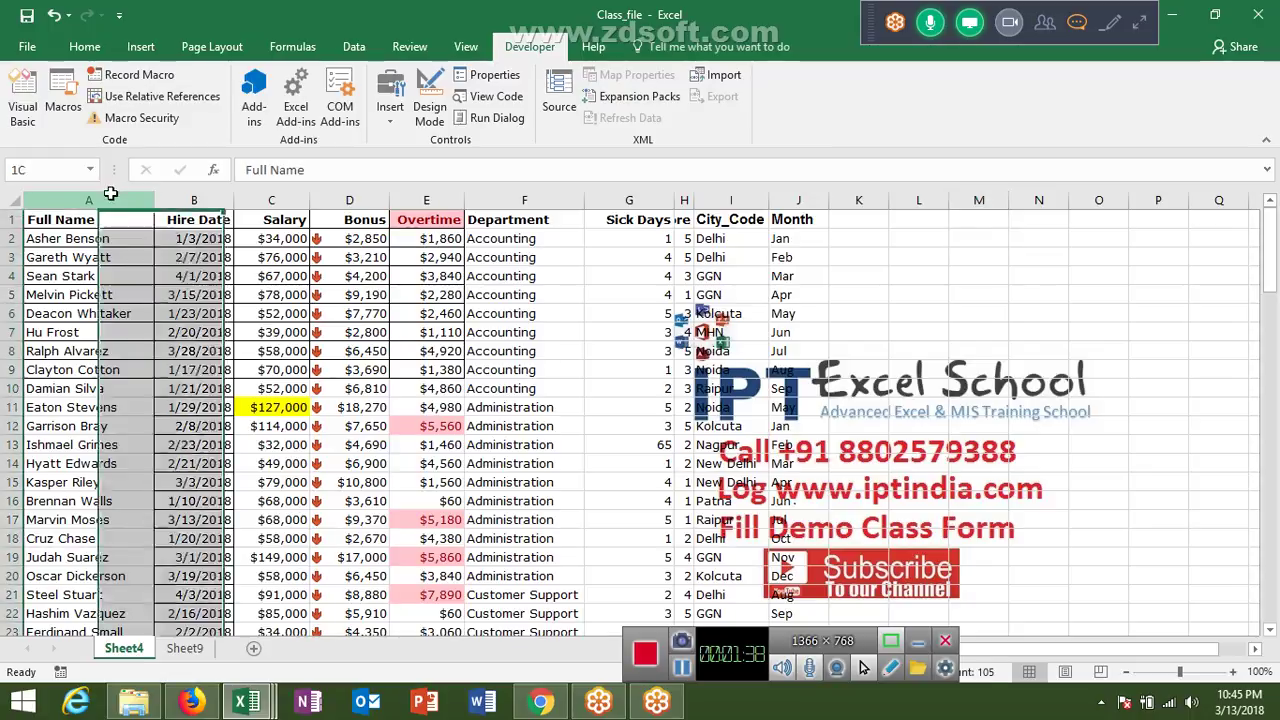
pyautogui.hotkey('ctrl', 'shift', '+')
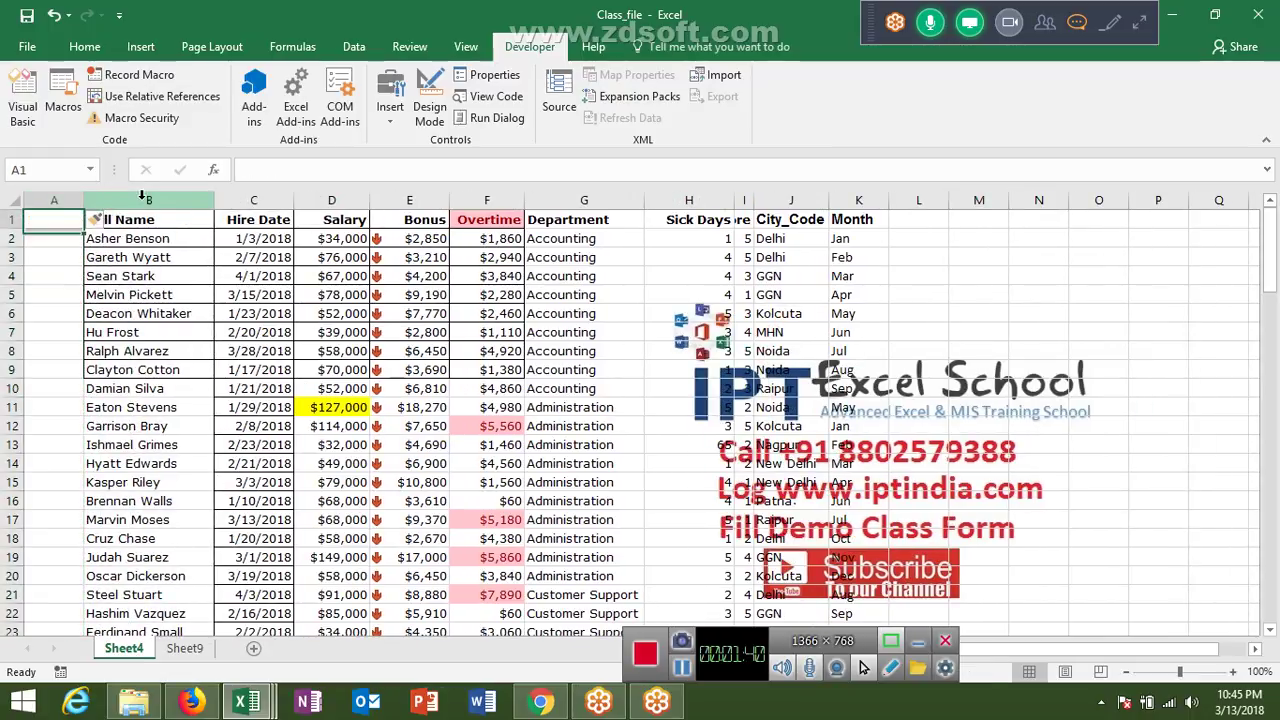
pyautogui.write('ID')
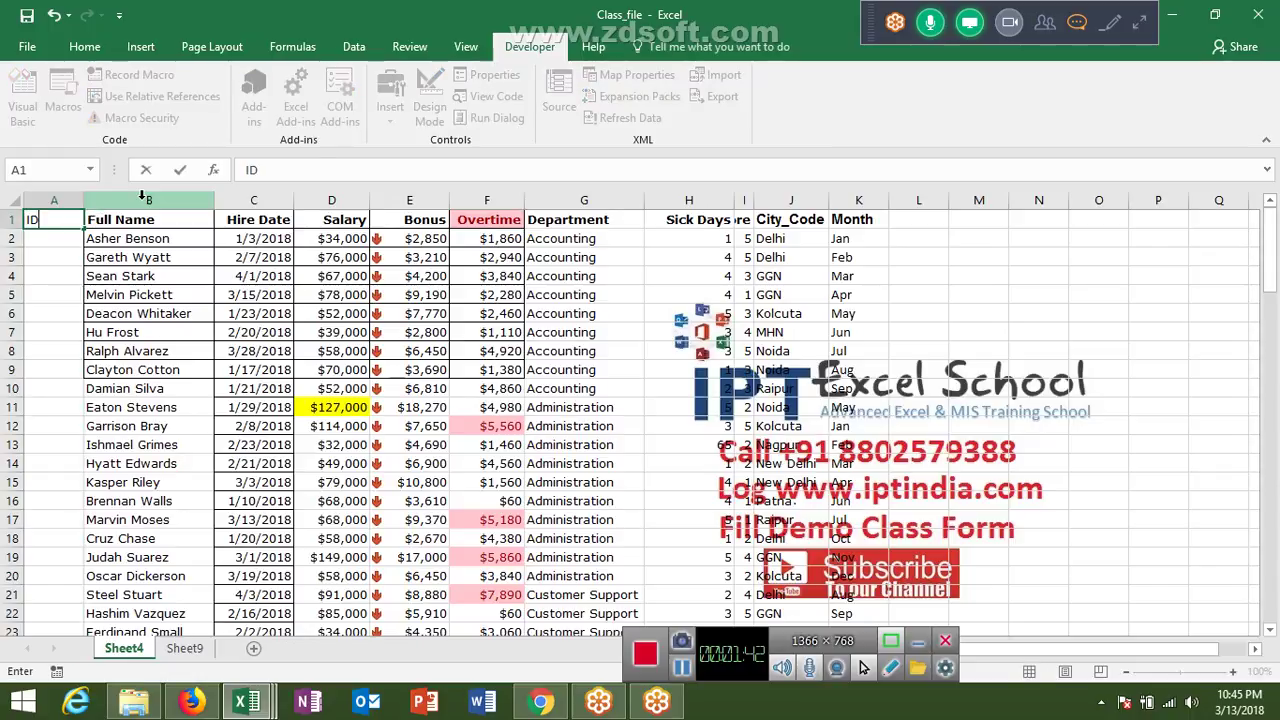
pyautogui.press('Return')
# Number the IDs 1, 2 and fill the series down the table
pyautogui.write('1')
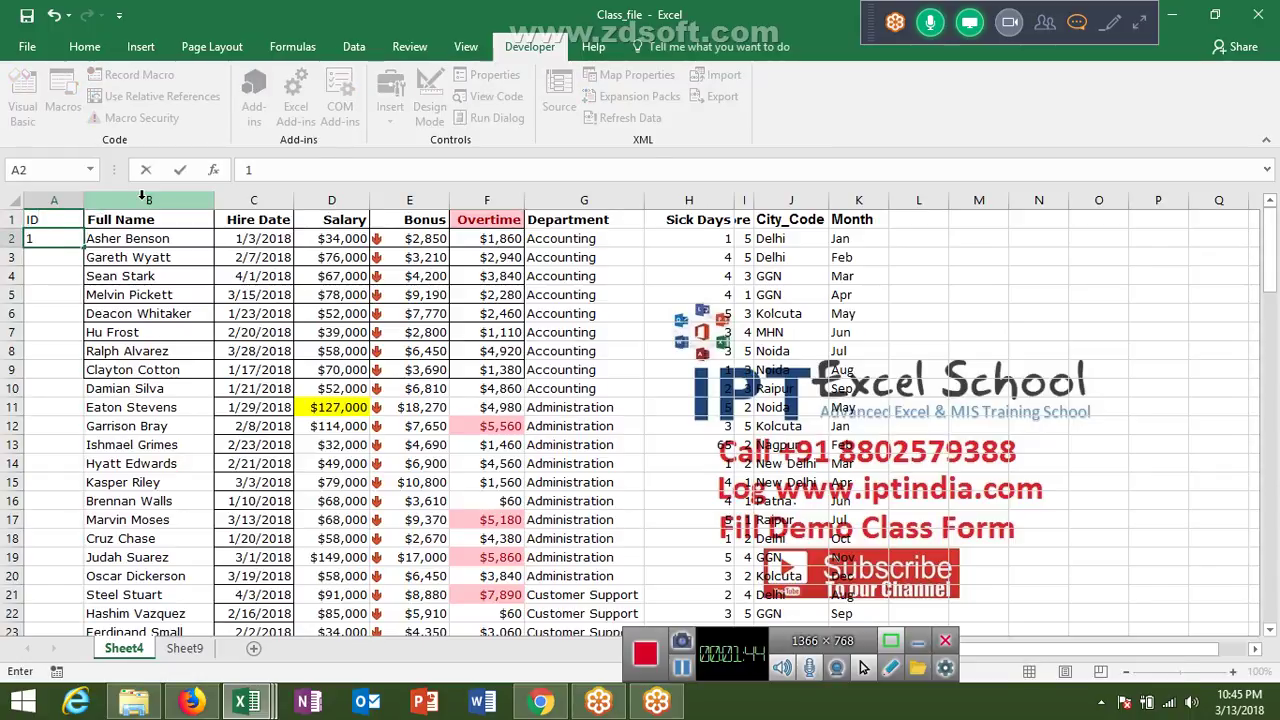
pyautogui.press('Return')
pyautogui.write('2')
pyautogui.press('Return')
pyautogui.press('Up')
pyautogui.press('Up')
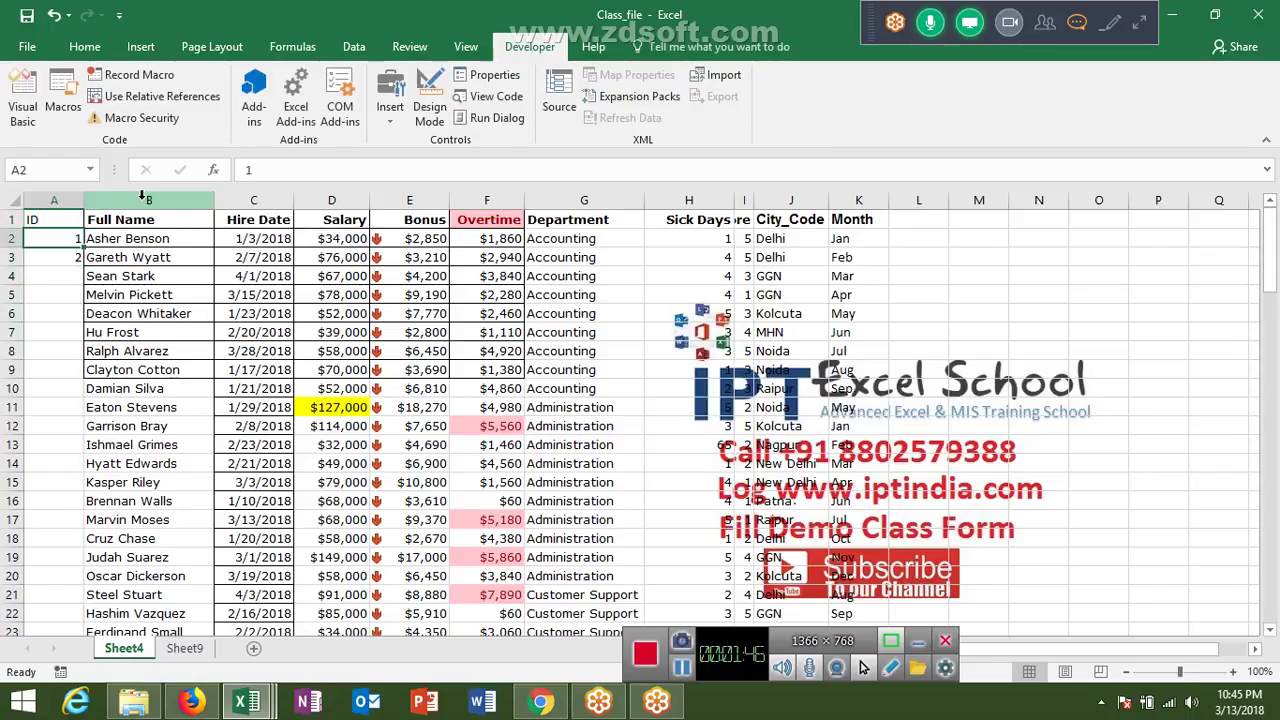
pyautogui.hotkey('shift', 'Down')
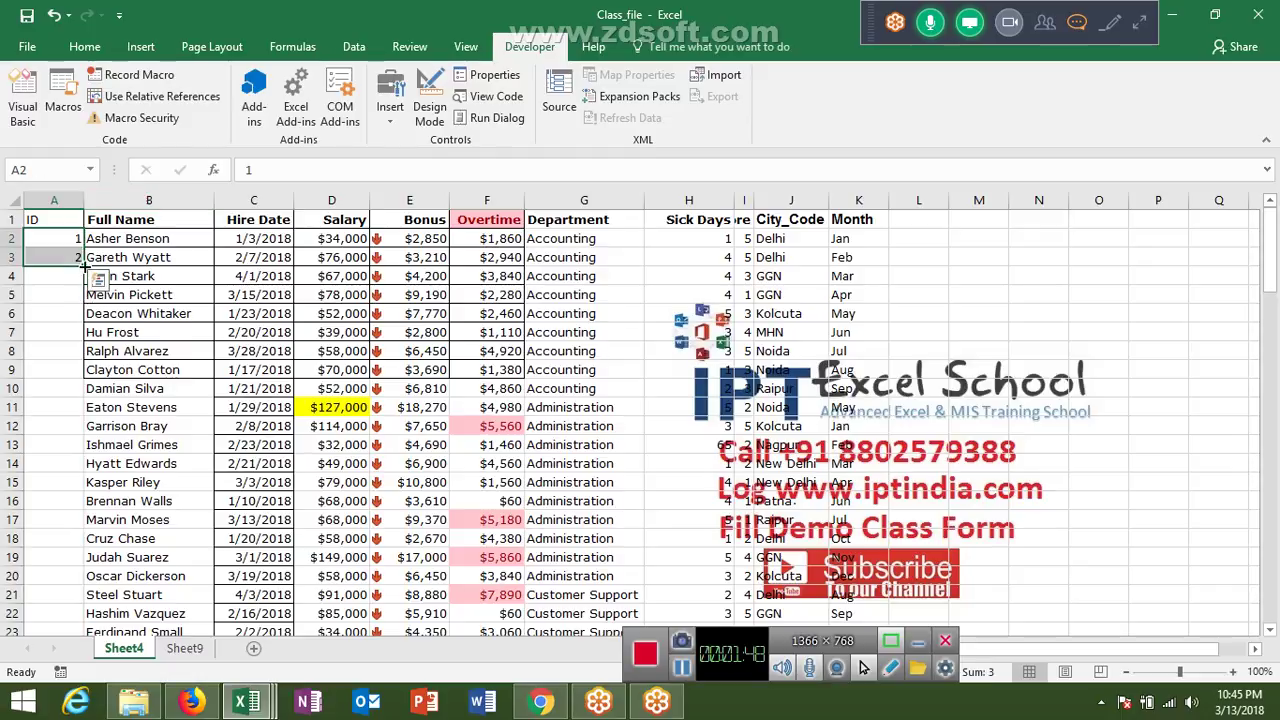
pyautogui.doubleClick(85, 266)
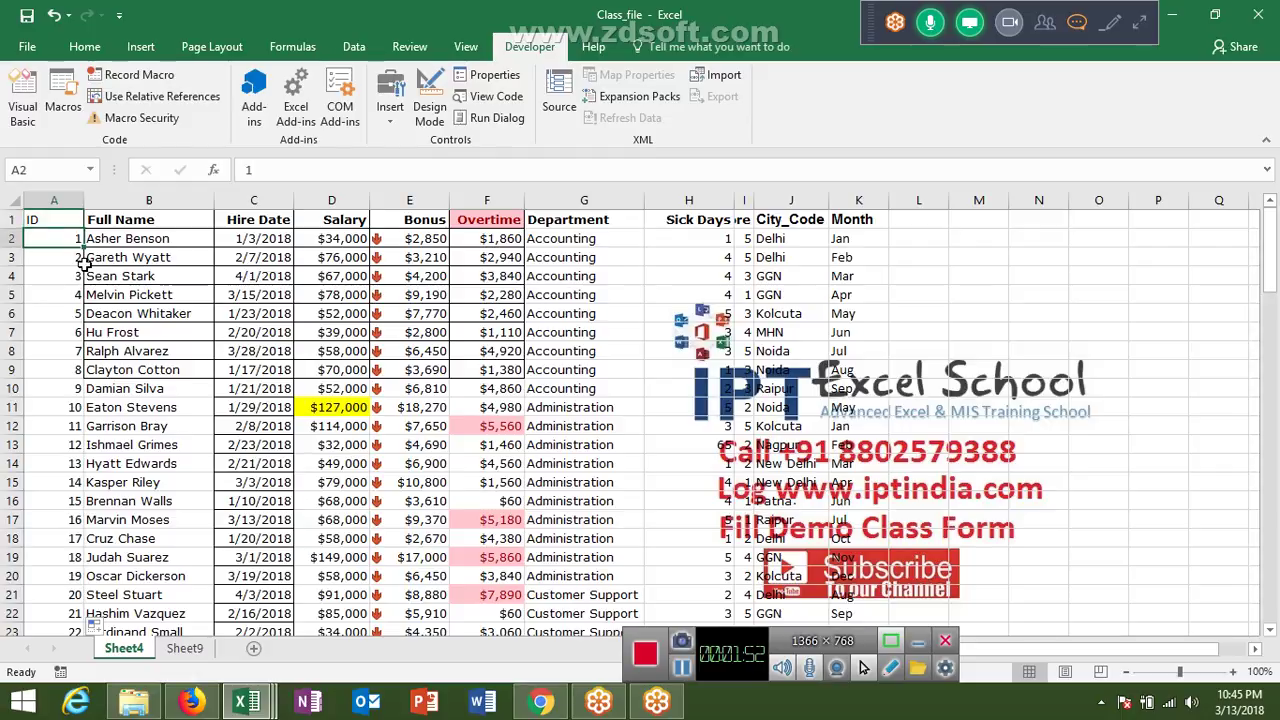
# Start the IDs at 11001 and fill an =A2+1 formula down column A
pyautogui.write('11001')
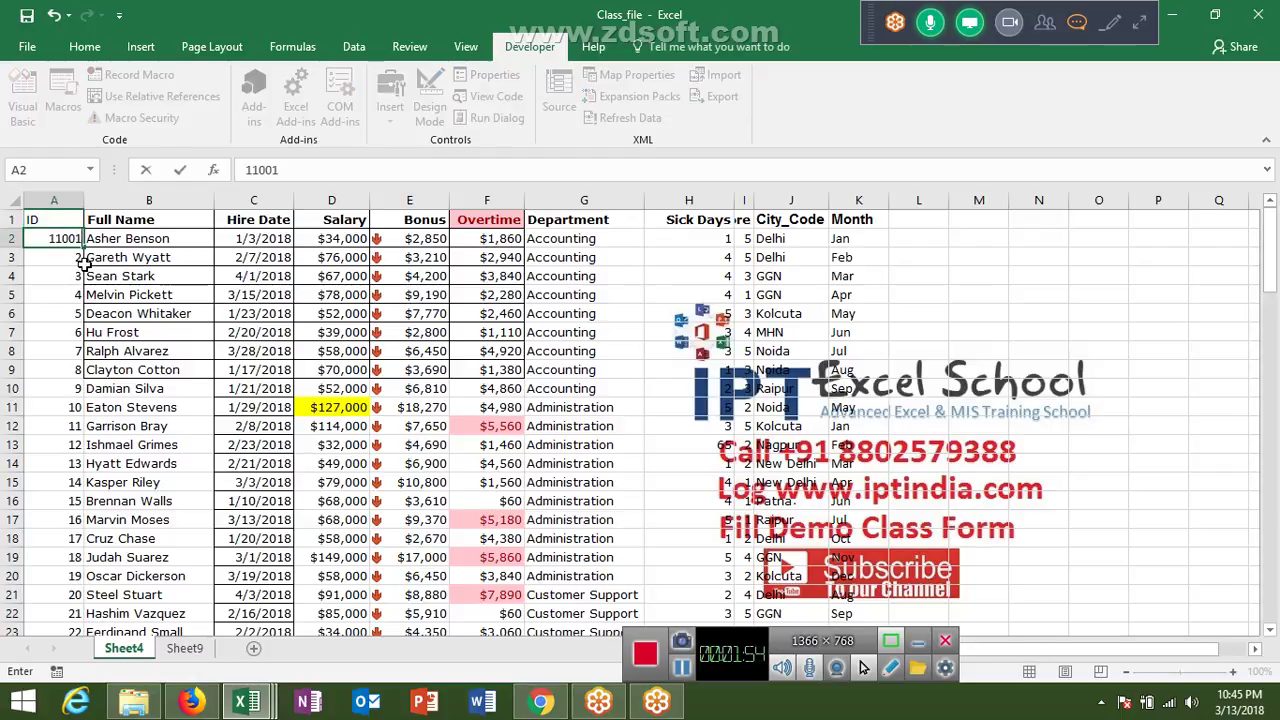
pyautogui.press('Return')
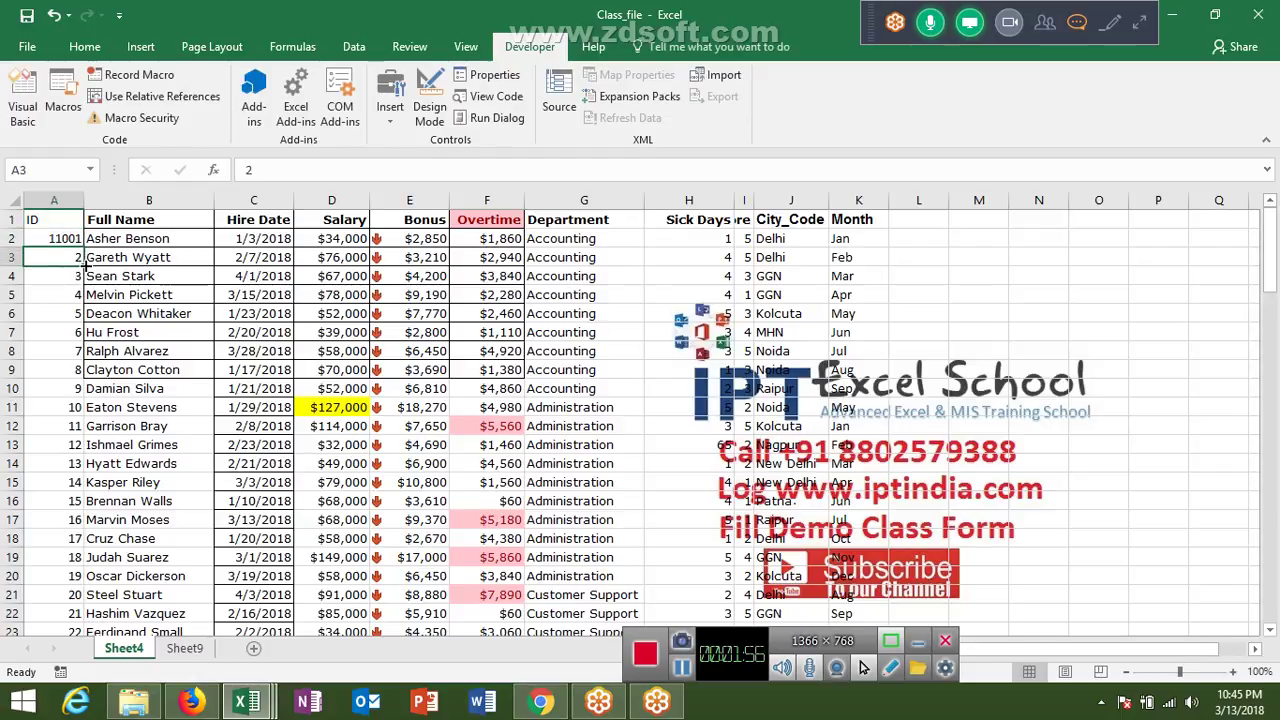
pyautogui.write('=')
pyautogui.press('Up')
pyautogui.write('+')
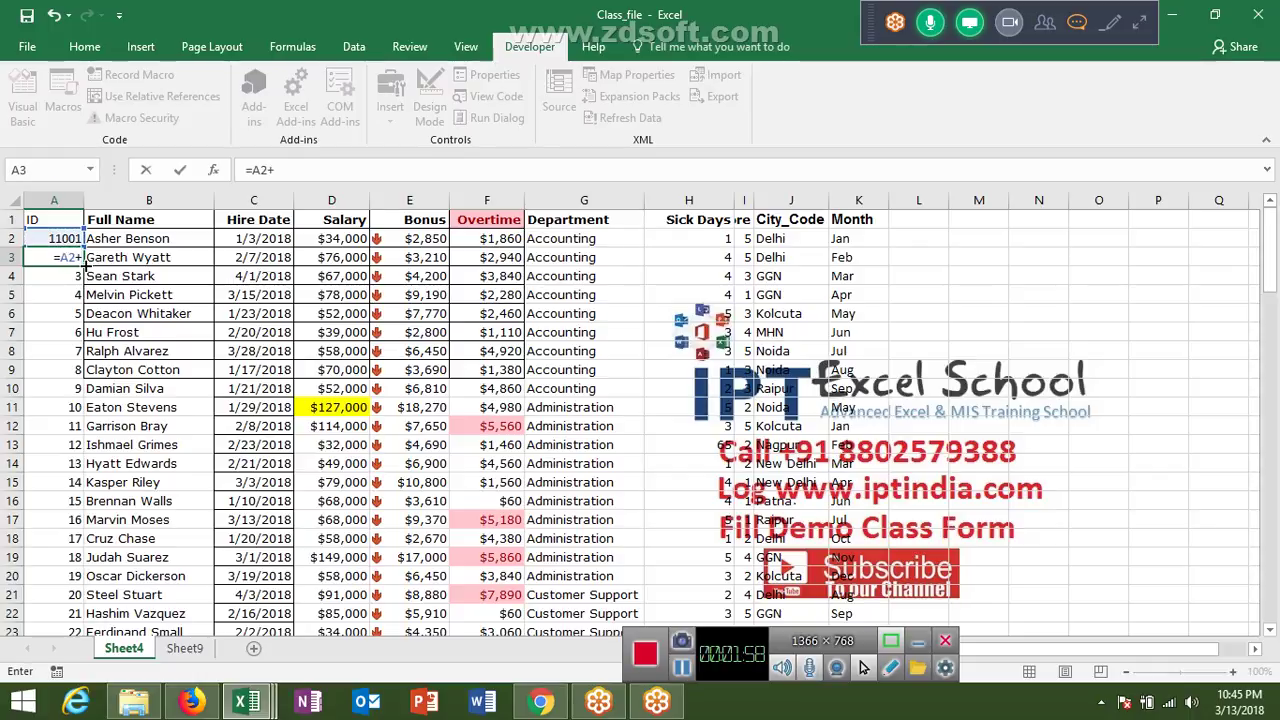
pyautogui.write('1')
pyautogui.press('Return')
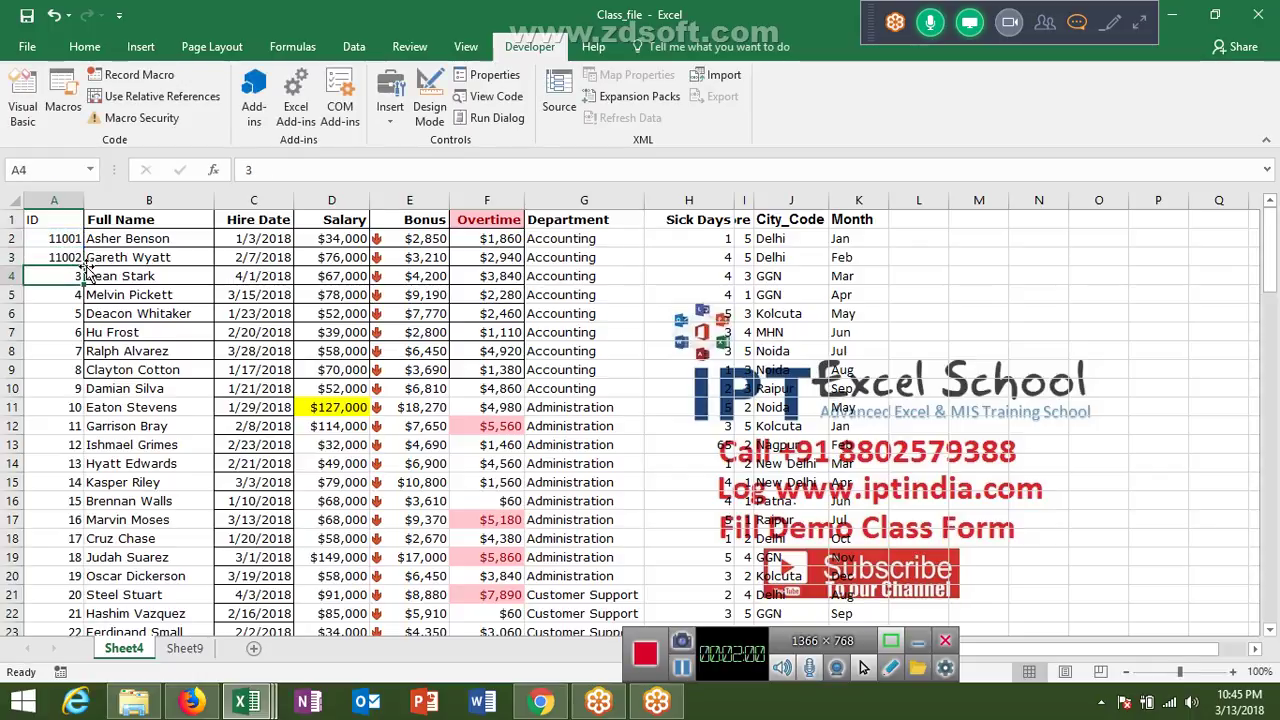
pyautogui.press('Up')
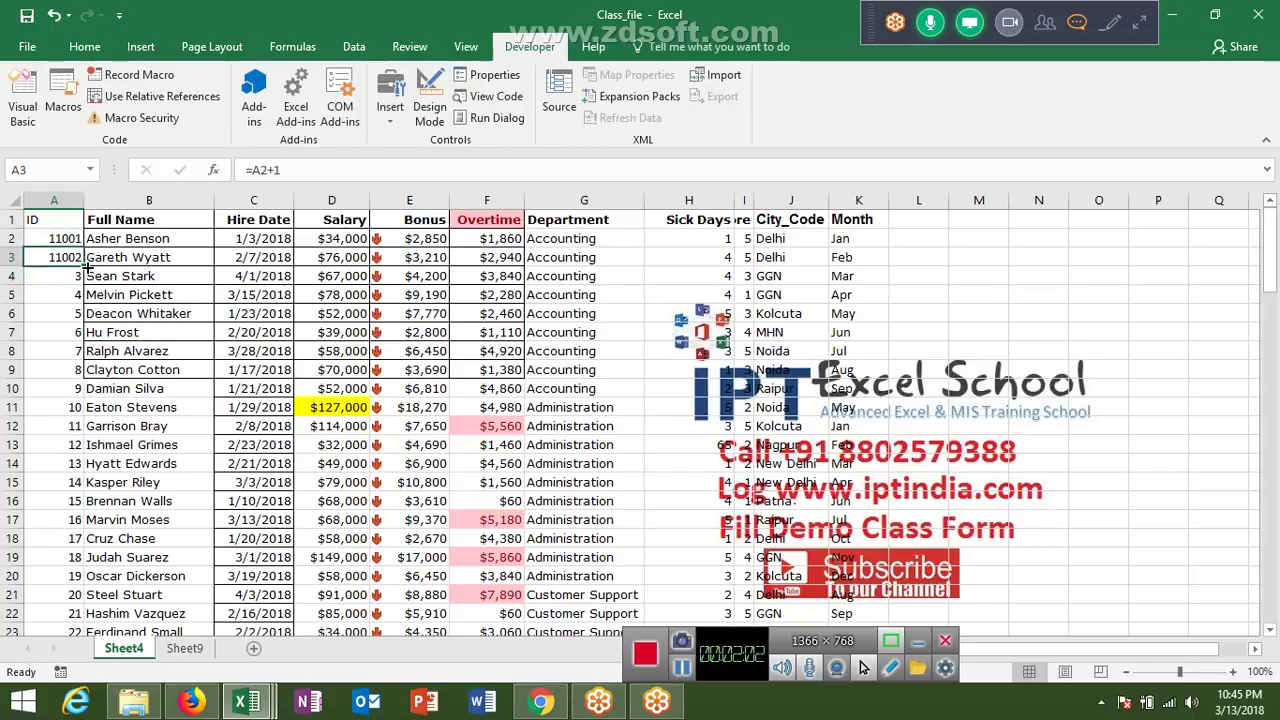
pyautogui.doubleClick(88, 266)
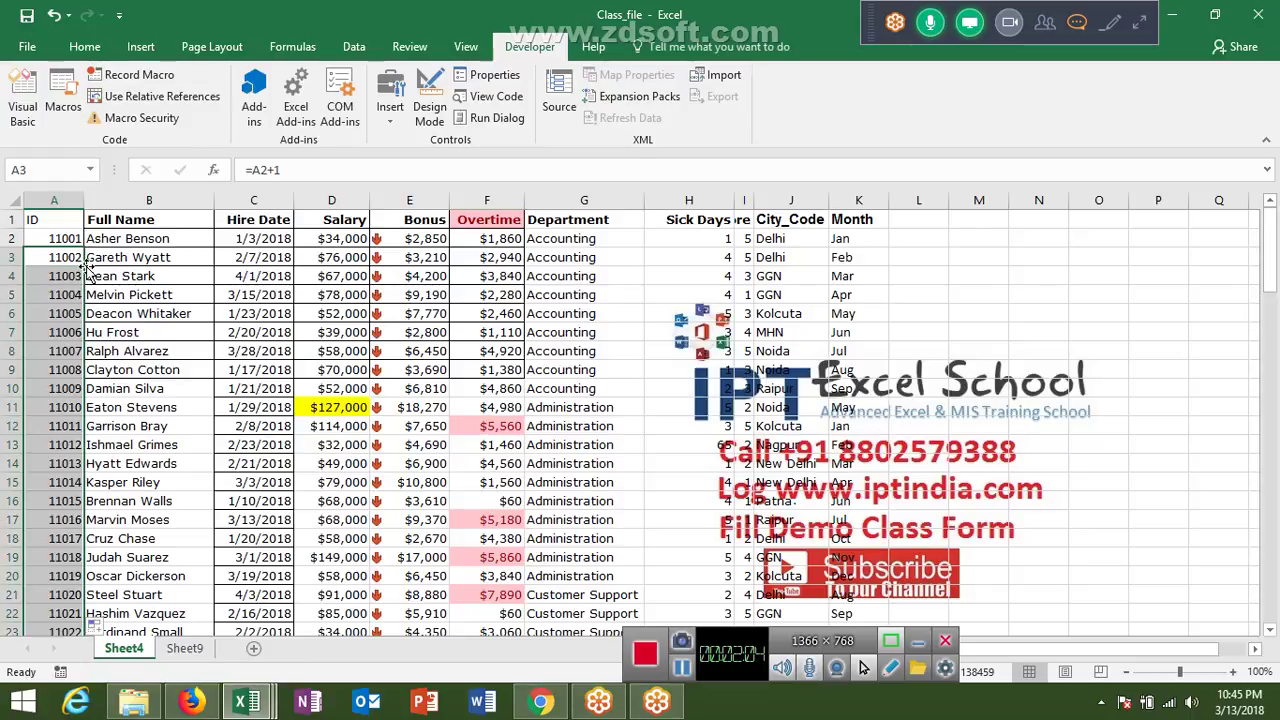
pyautogui.press('Up')
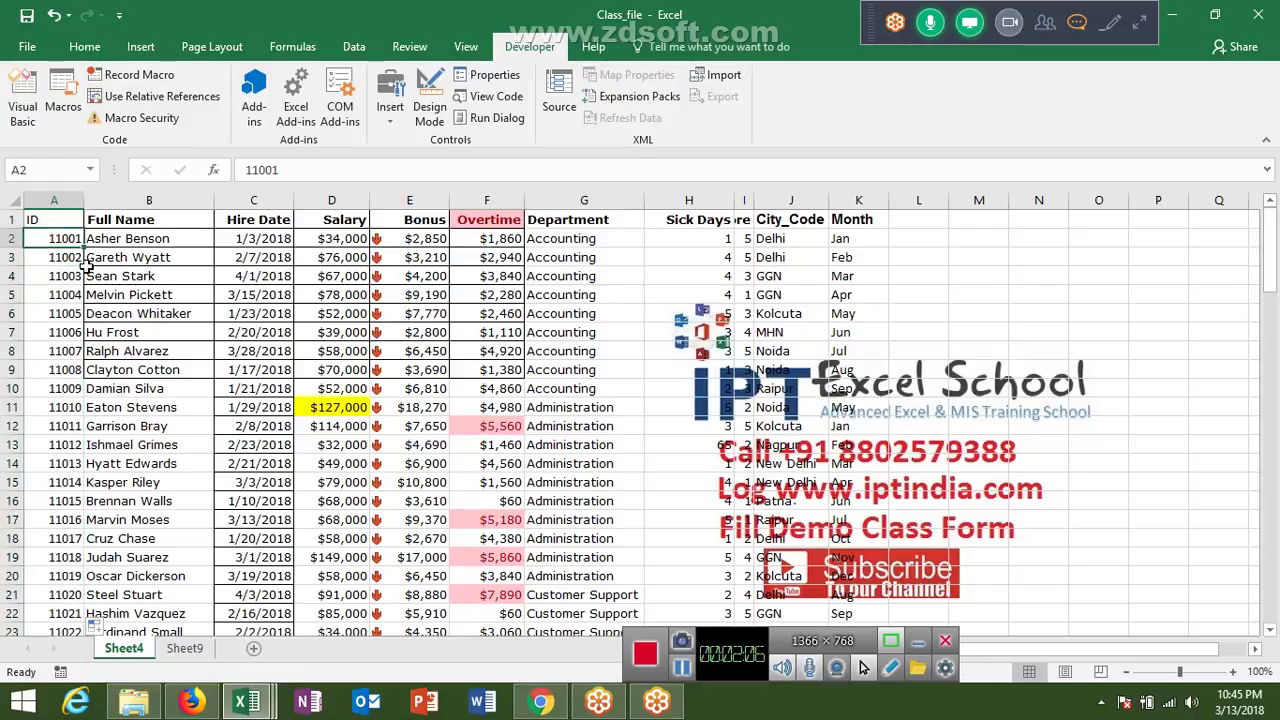
pyautogui.press('Up')
pyautogui.hotkey('shift', 'Right')
pyautogui.hotkey('shift', 'Right')
pyautogui.hotkey('shift', 'Right')
pyautogui.hotkey('shift', 'Right')
pyautogui.hotkey('shift', 'Right')
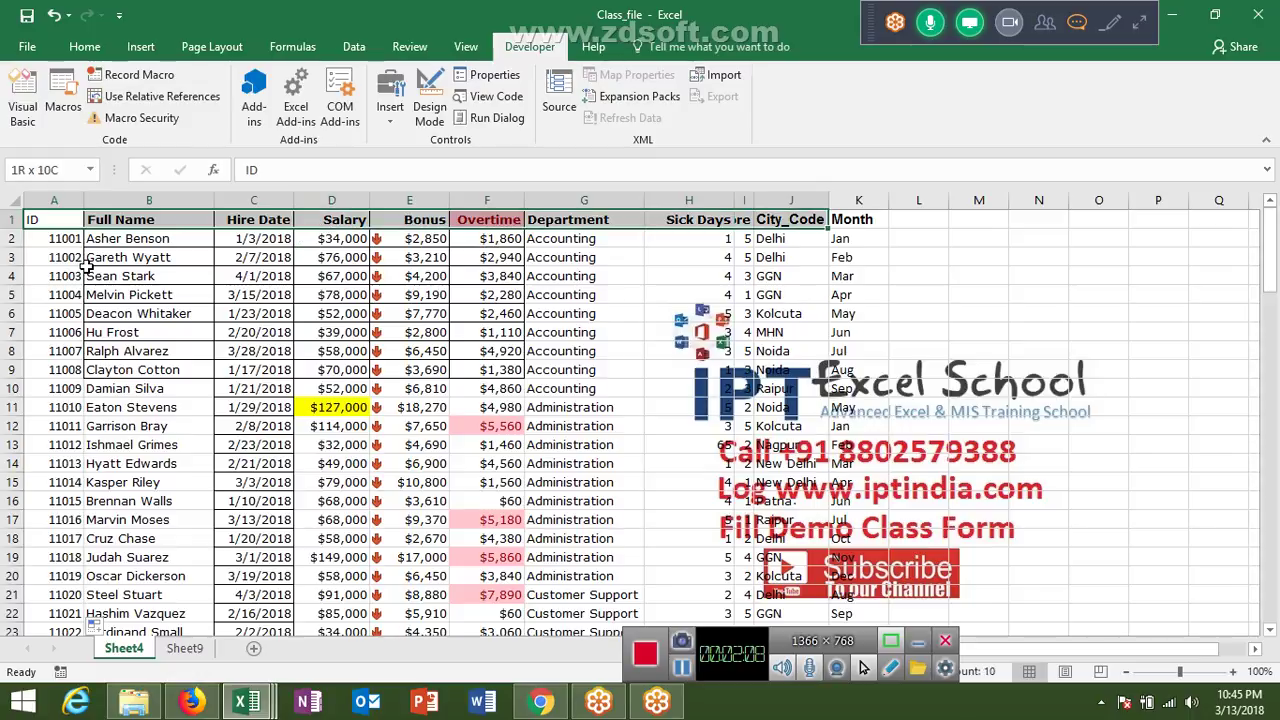
# Copy A1:K13 and paste it transposed into A1 of a new Sheet10
pyautogui.hotkey('shift', 'Down')
pyautogui.hotkey('shift', 'Down')
pyautogui.hotkey('shift', 'Down')
pyautogui.hotkey('shift', 'Down')
pyautogui.hotkey('shift', 'Down')
pyautogui.hotkey('shift', 'Down')
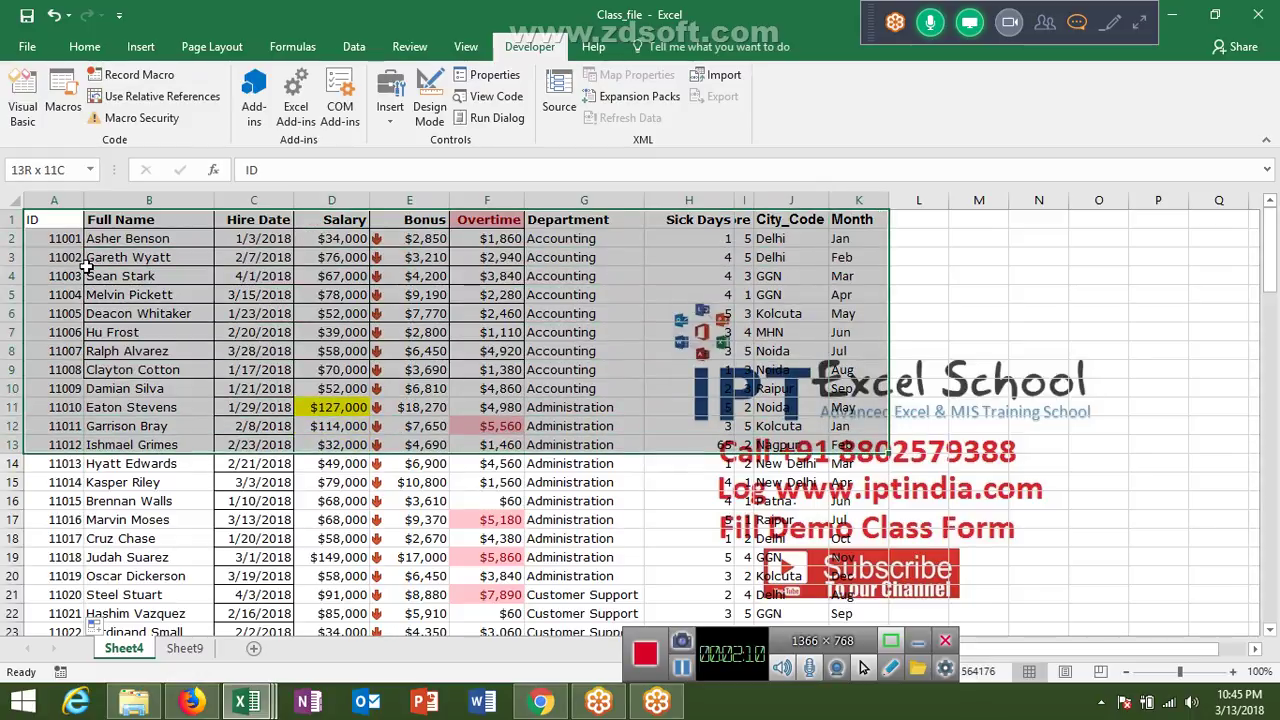
pyautogui.hotkey('ctrl', 'c')
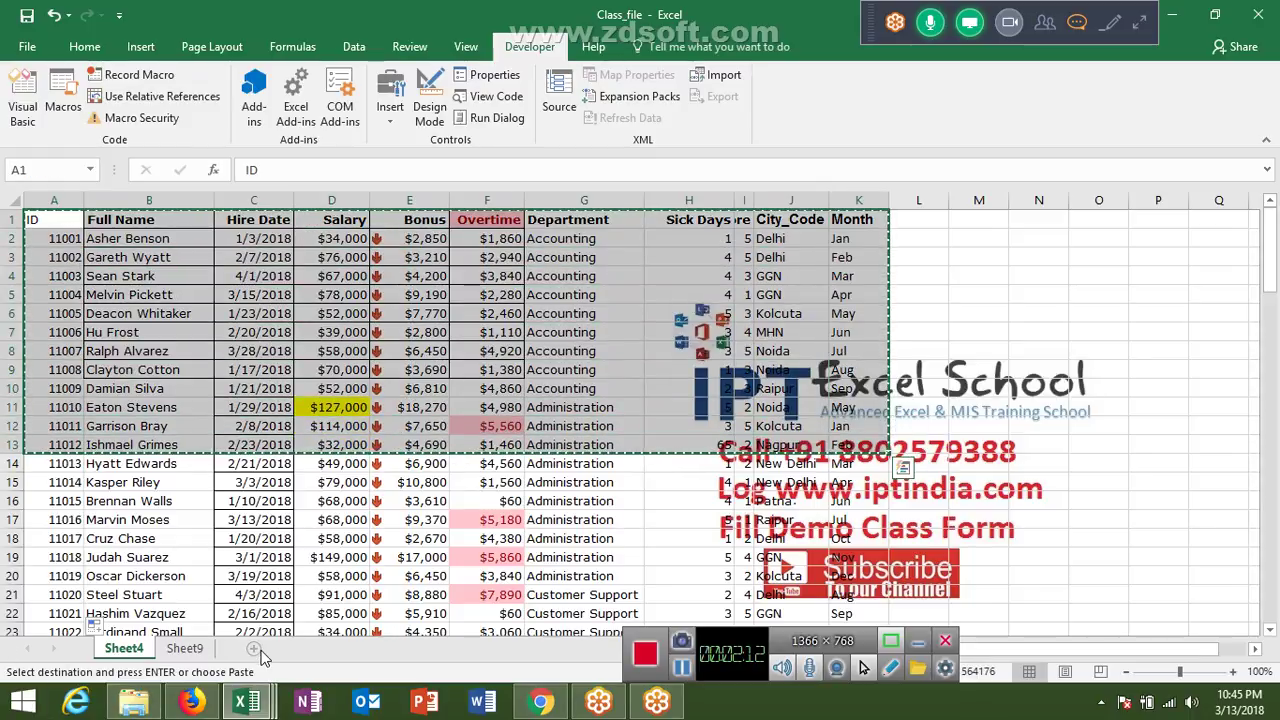
pyautogui.click(253, 648)
pyautogui.rightClick(44, 226)
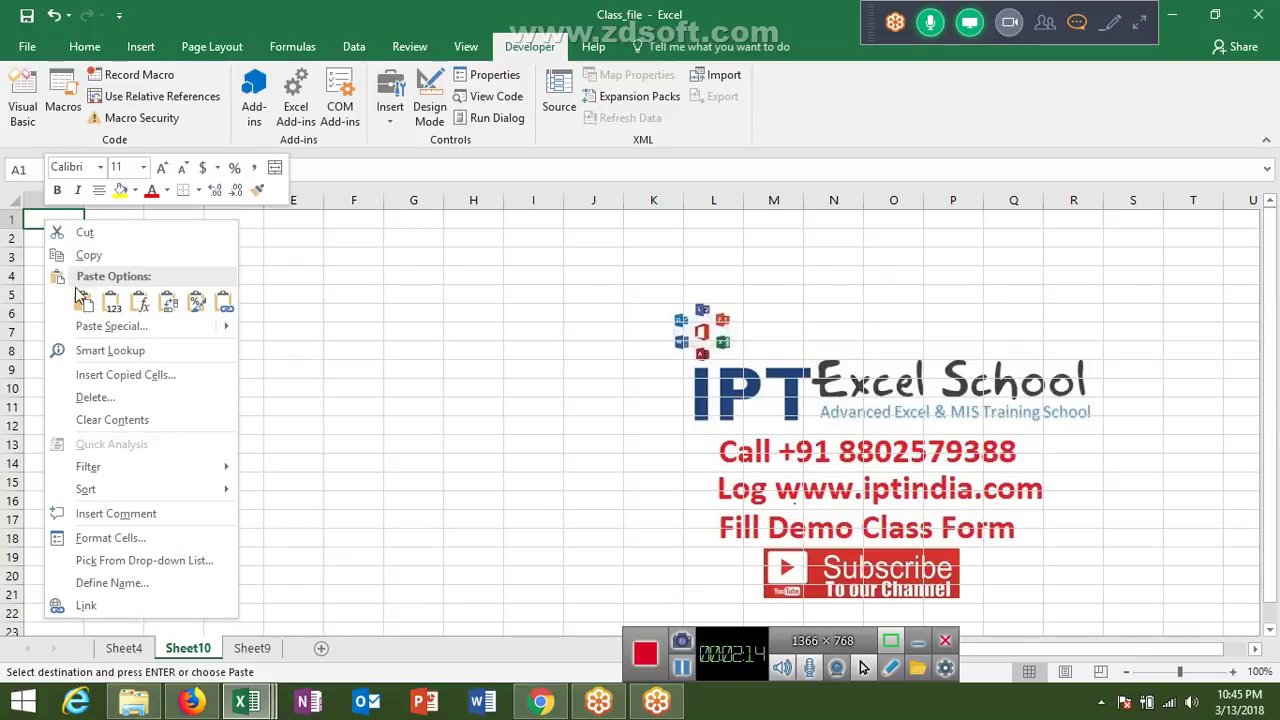
pyautogui.click(92, 331)
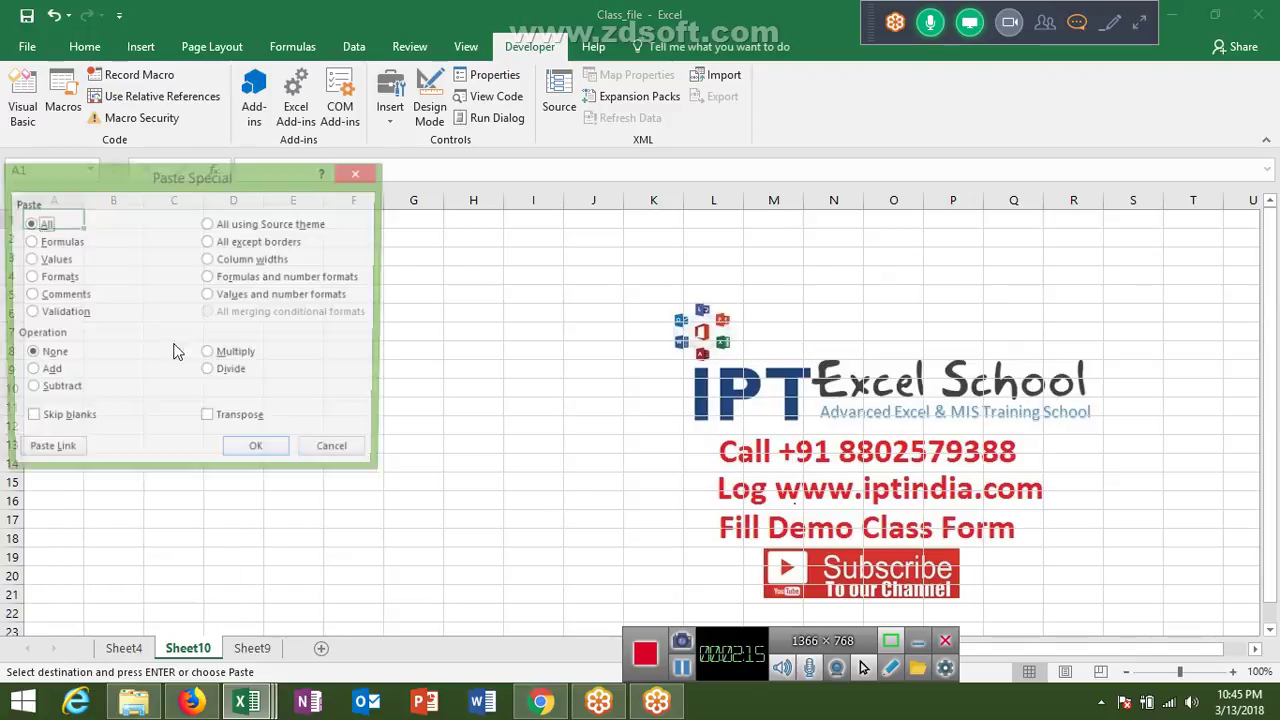
pyautogui.click(232, 420)
pyautogui.click(252, 452)
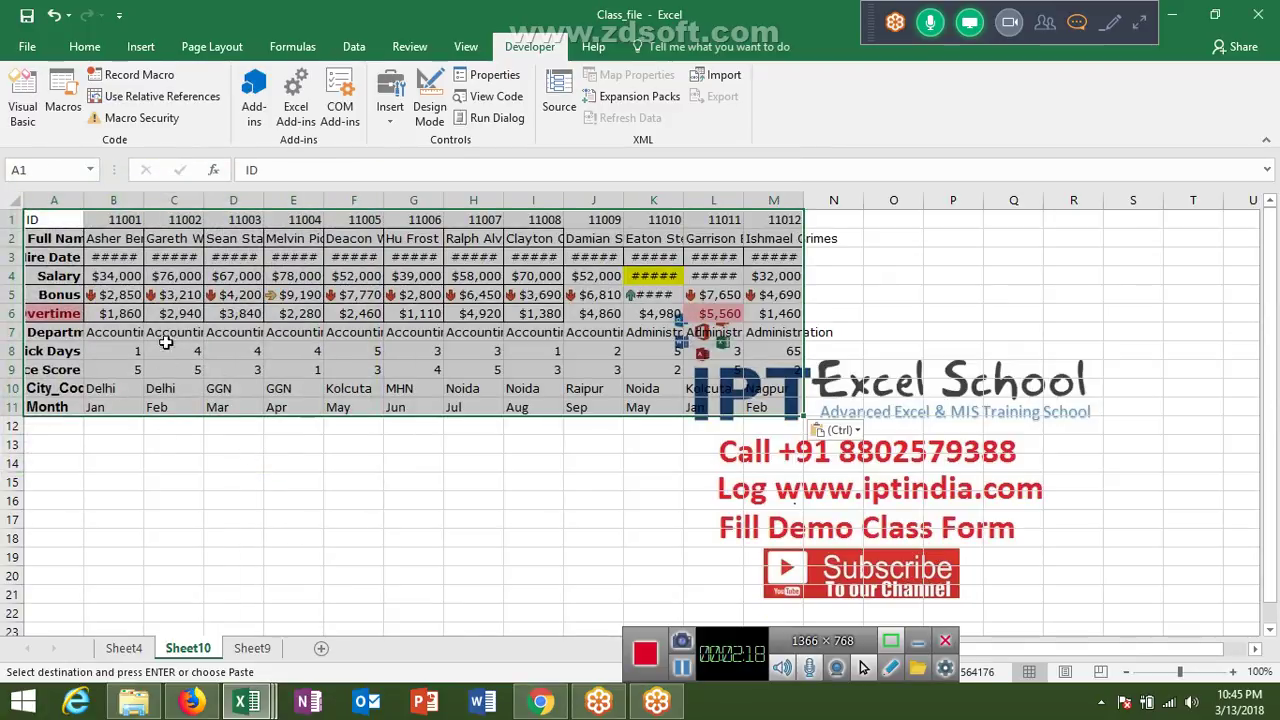
pyautogui.click(53, 221)
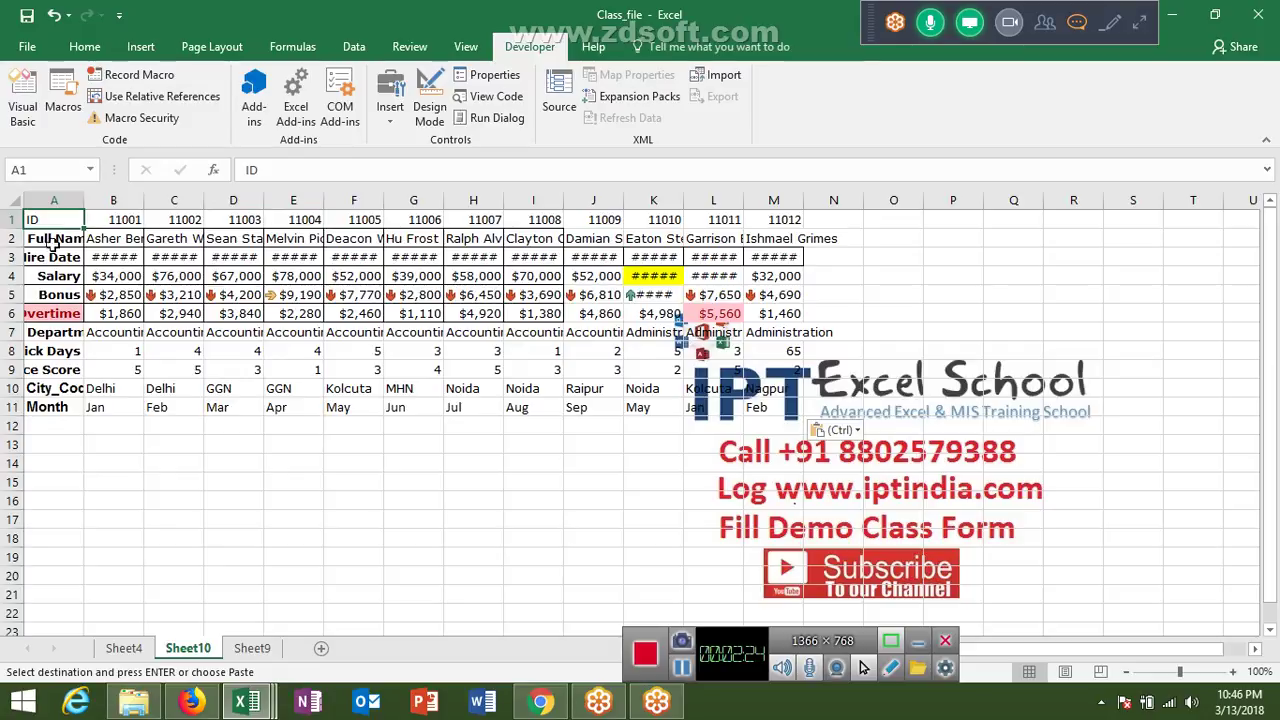
# Enter the lookup ID 11002 in cell C17
pyautogui.click(156, 510)
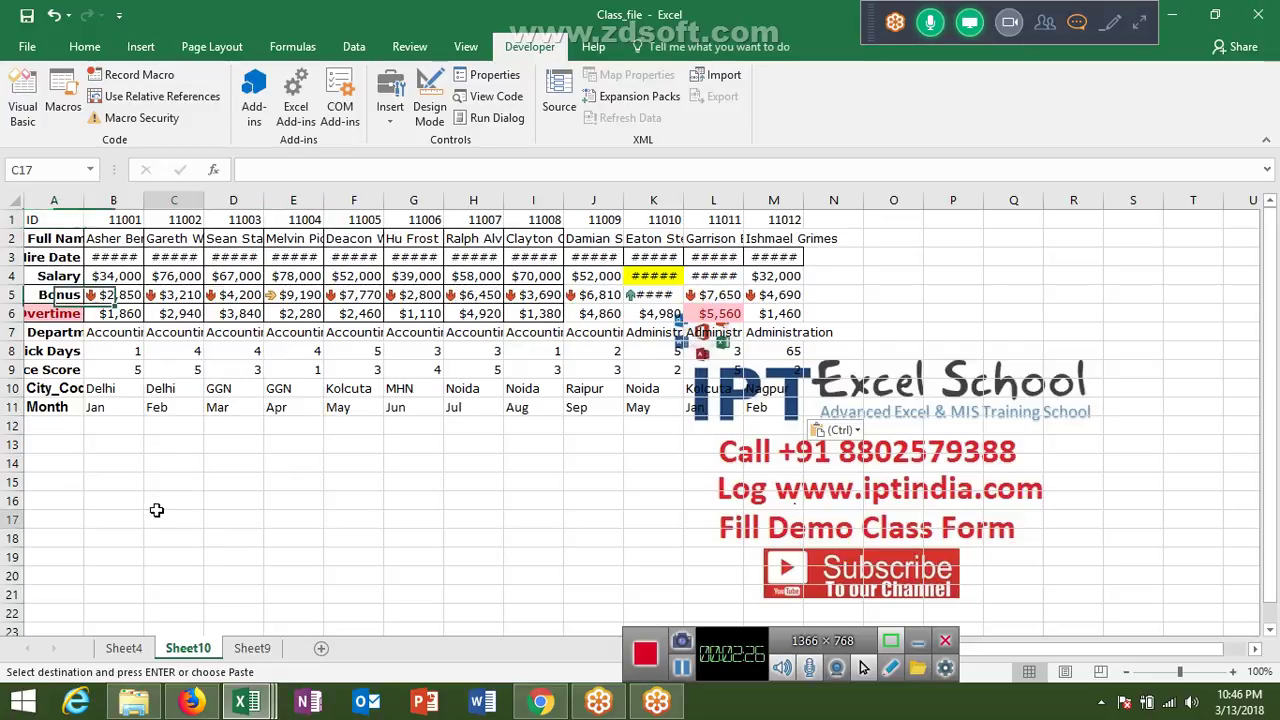
pyautogui.write('11002')
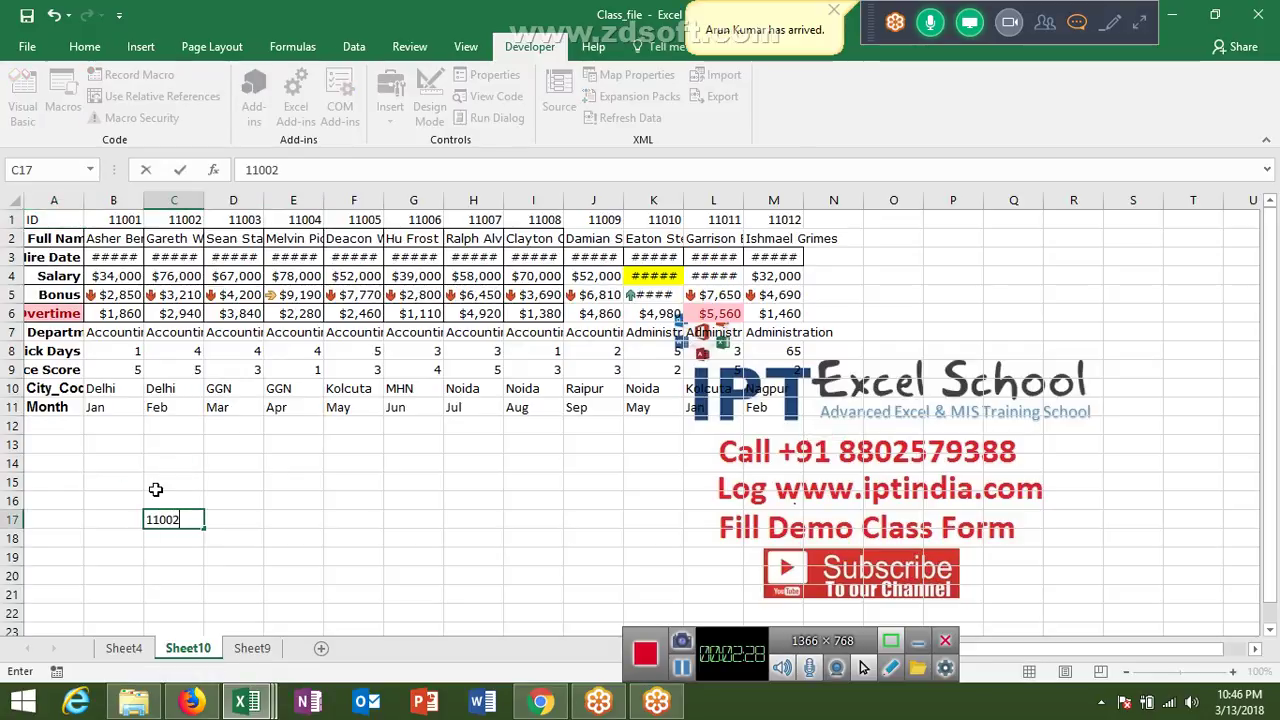
pyautogui.press('Tab')
pyautogui.press('Up')
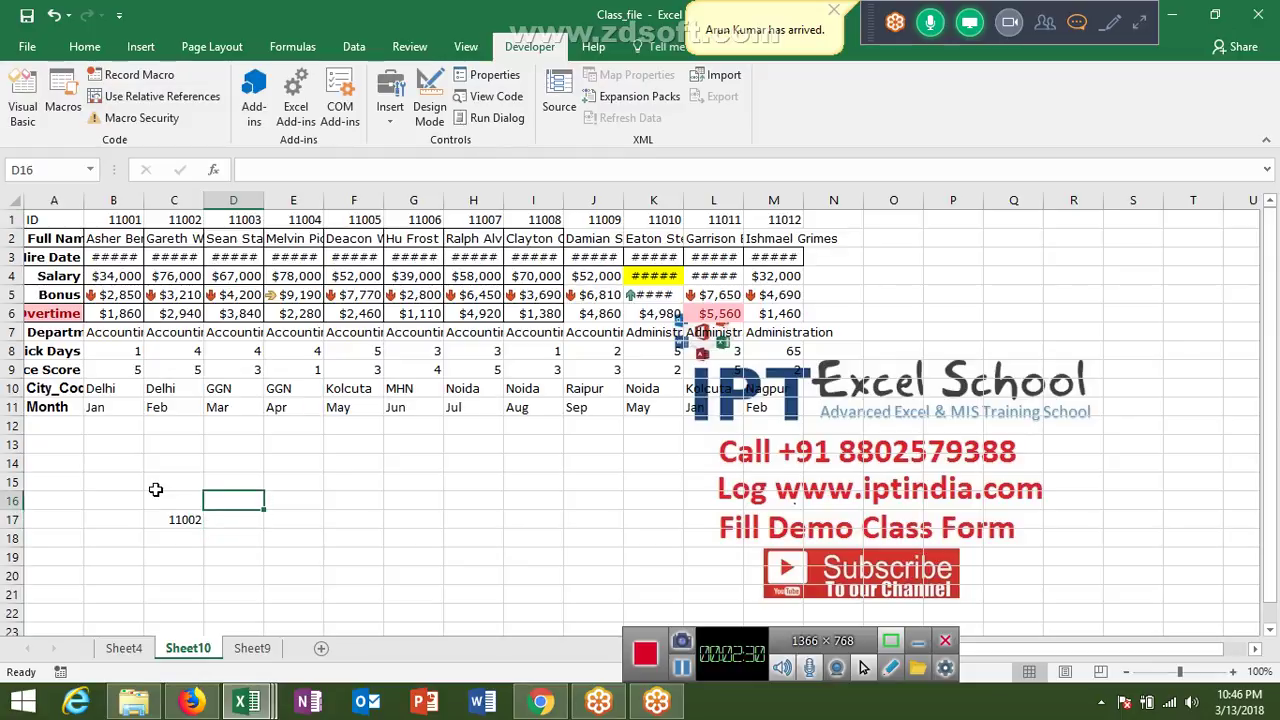
# Type the label 'Salary' in D16
pyautogui.write('Salea')
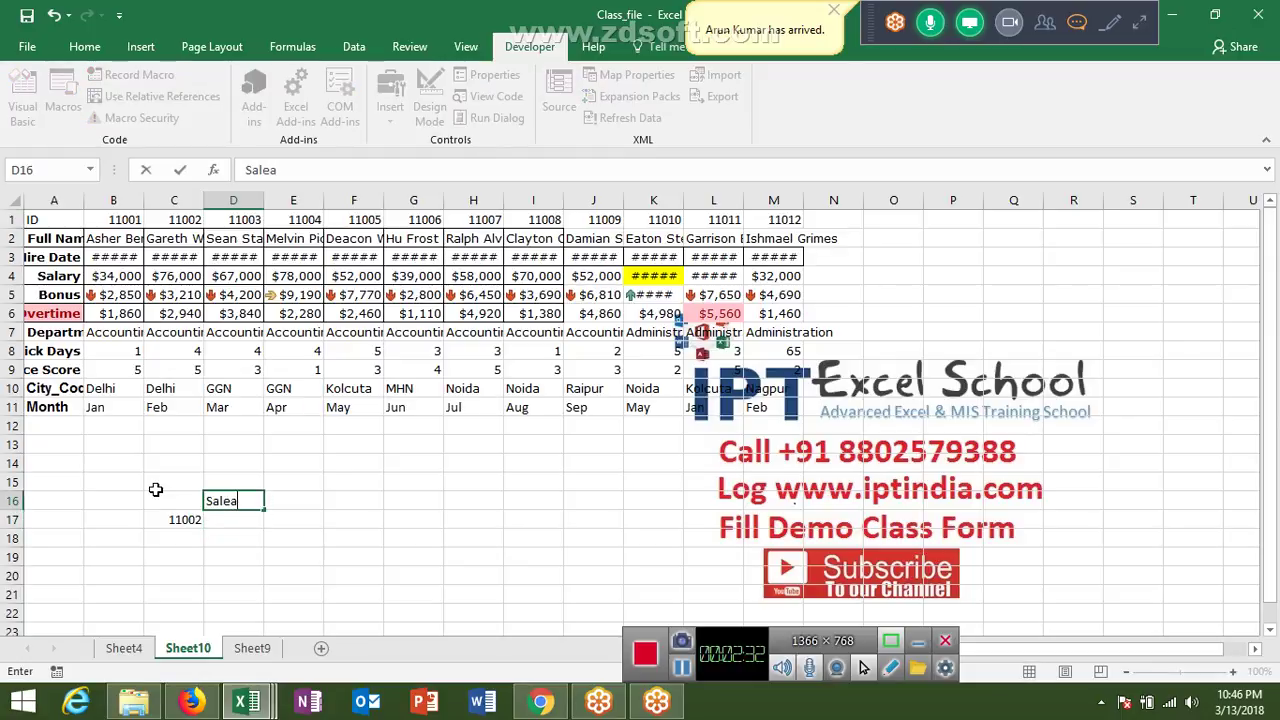
pyautogui.press('BackSpace')
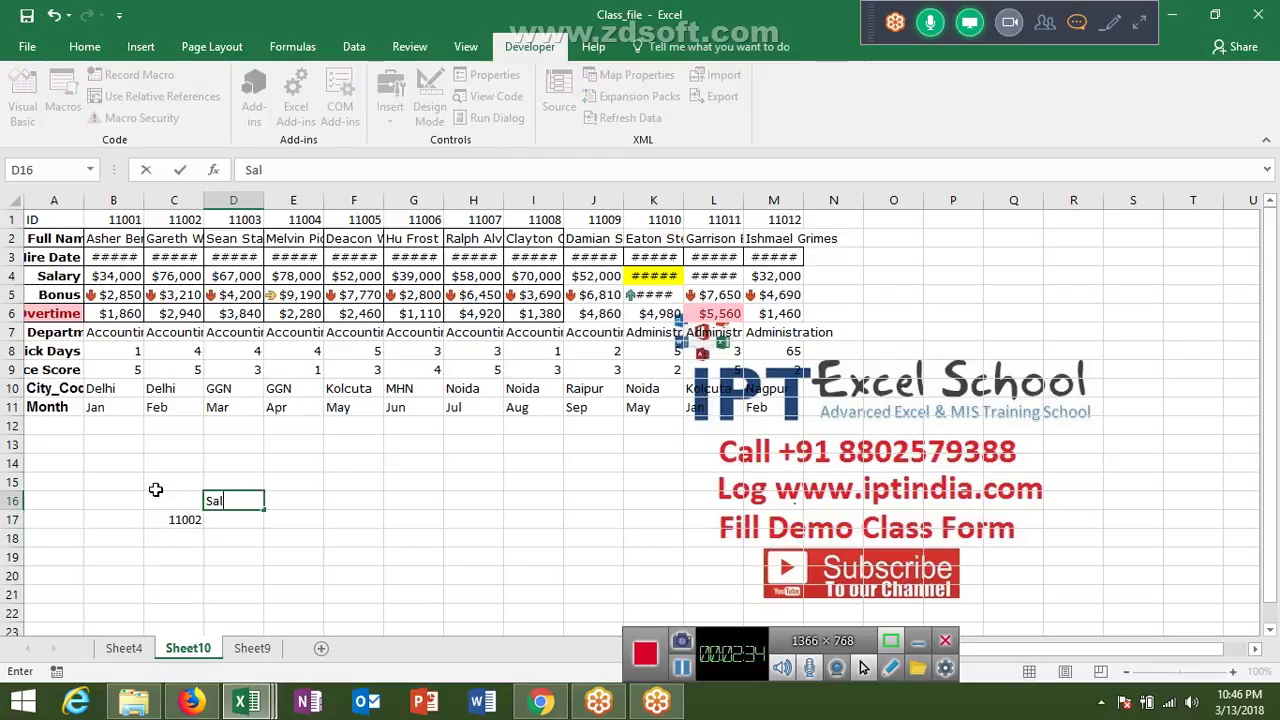
pyautogui.write('ary')
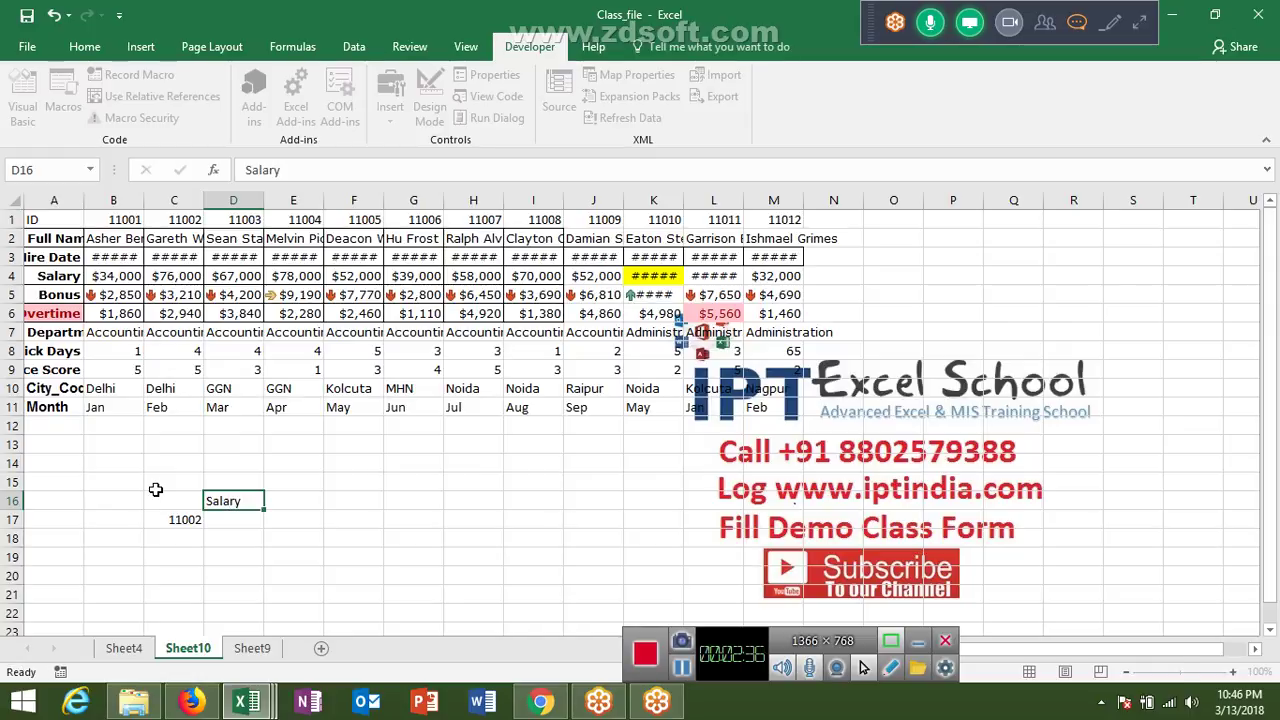
pyautogui.press('Return')
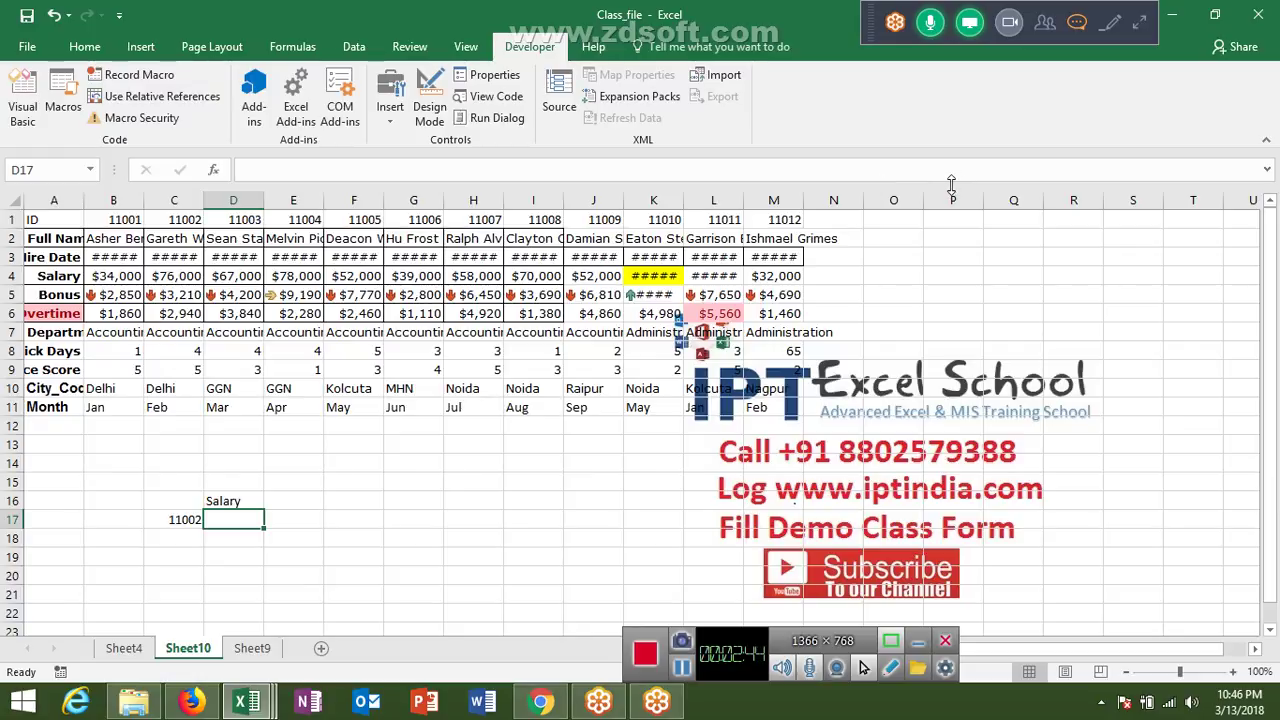
# Enter =HLOOKUP(C17,1:11,4,0) in D17 to return salary 76000
pyautogui.write('=')
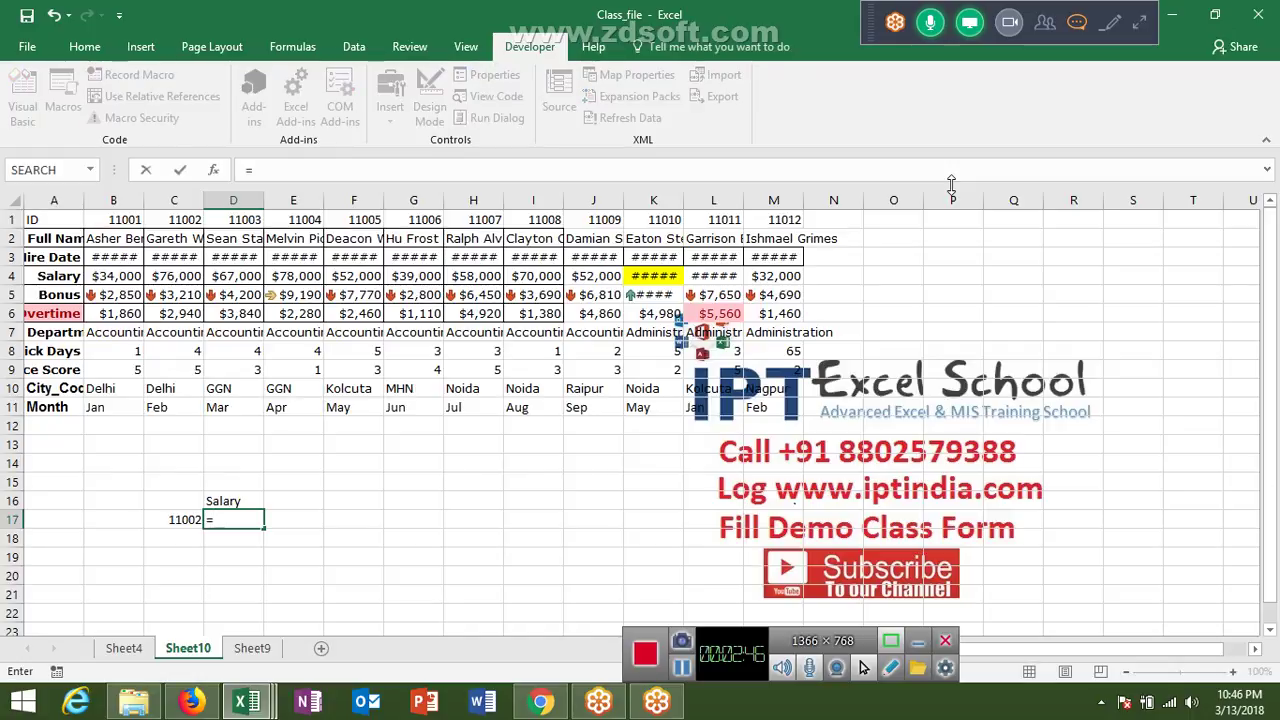
pyautogui.write('hl')
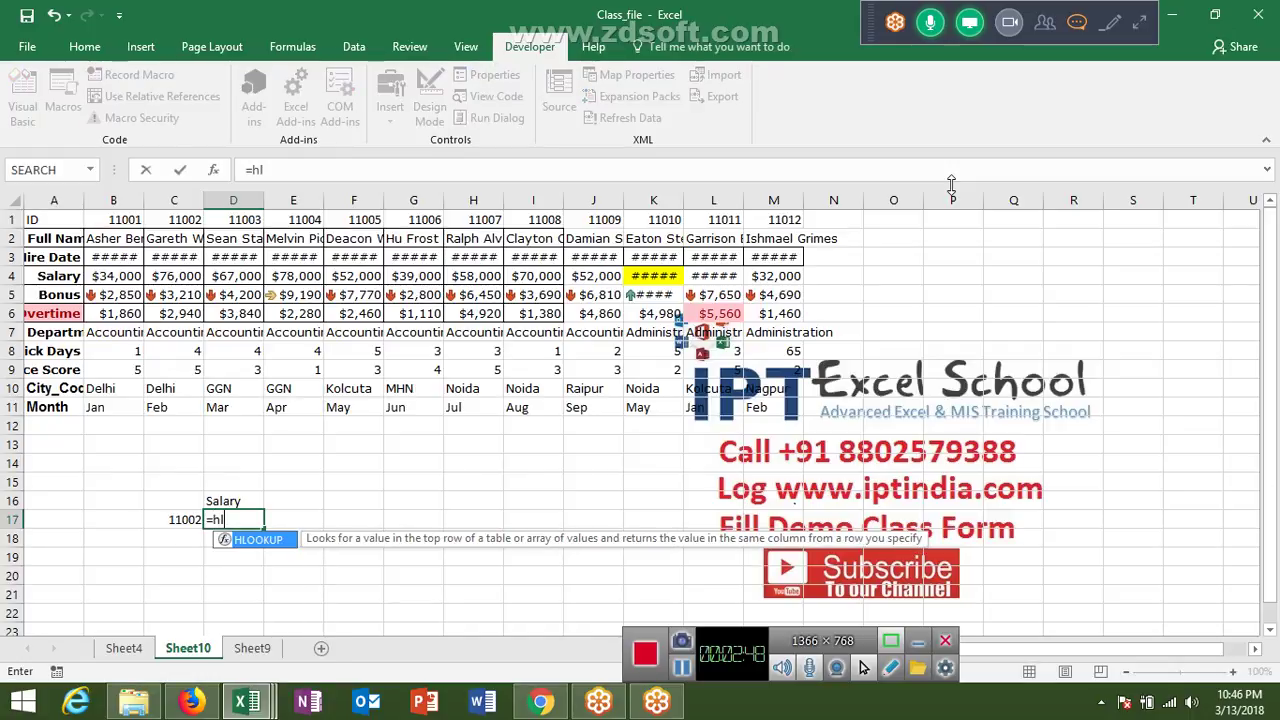
pyautogui.press('Tab')
pyautogui.press('Left')
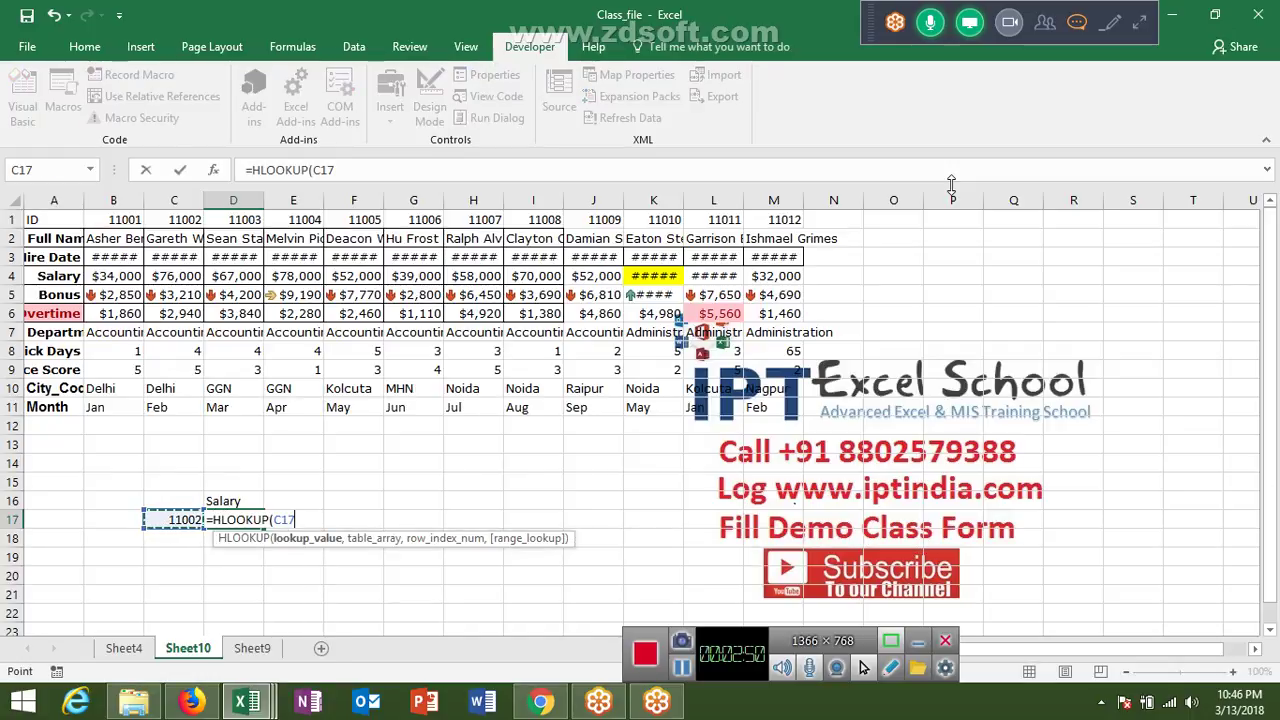
pyautogui.write(',')
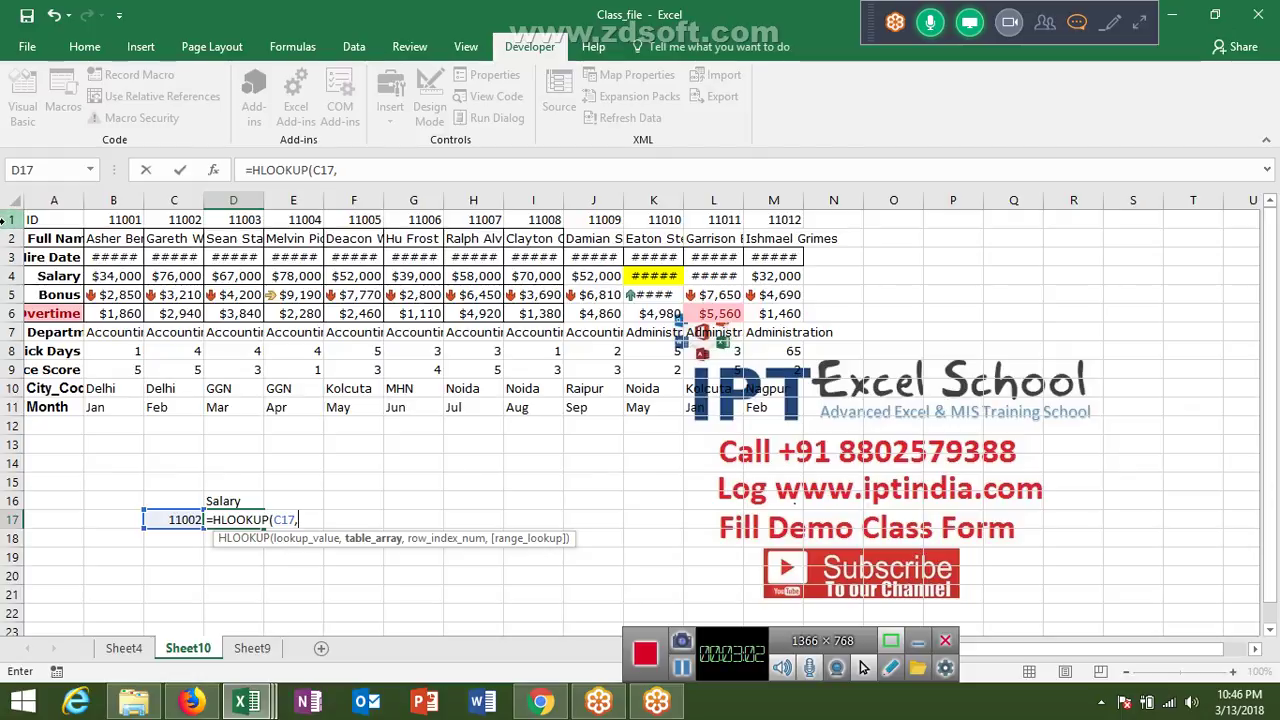
pyautogui.moveTo(5, 219); pyautogui.dragTo(34, 423)
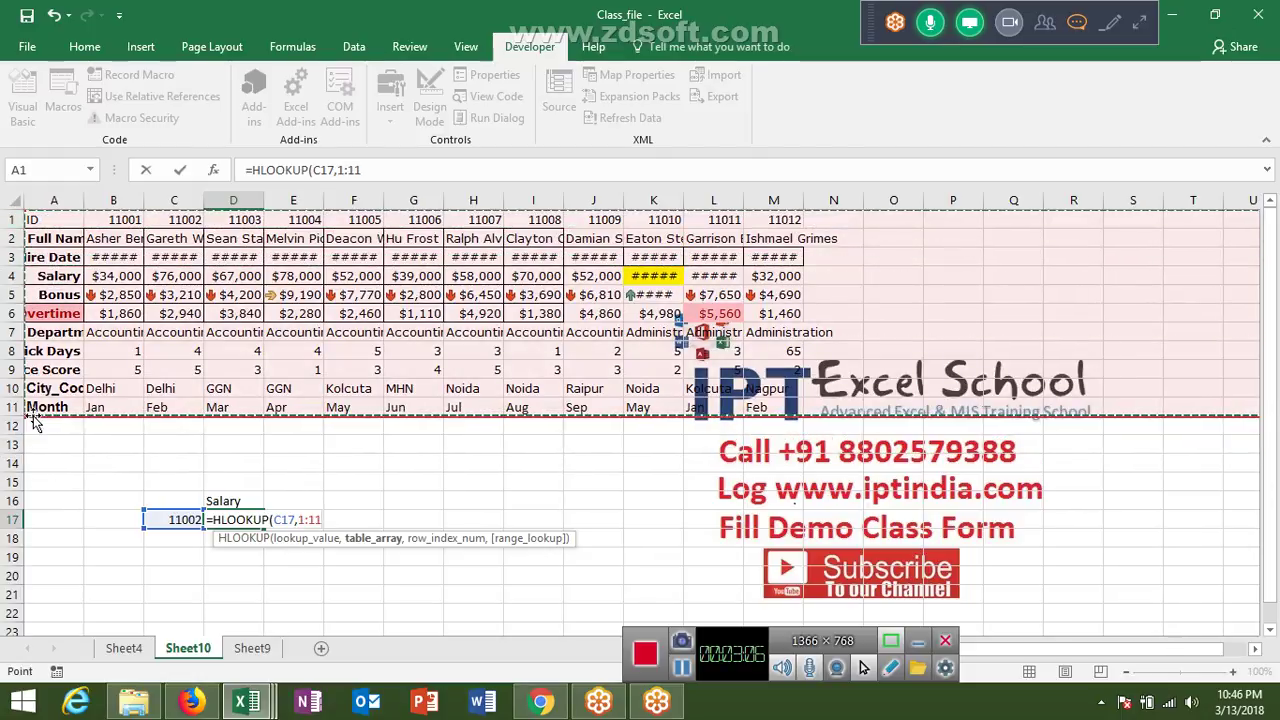
pyautogui.write(',')
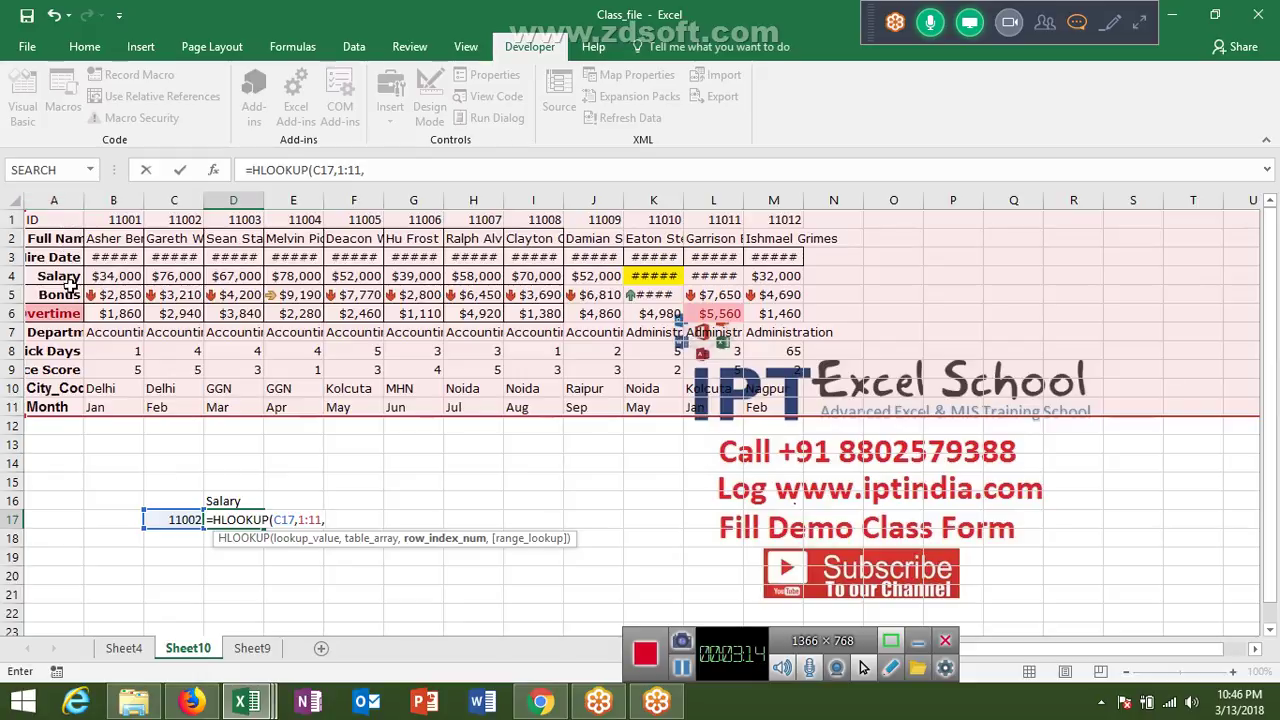
pyautogui.write(',0')
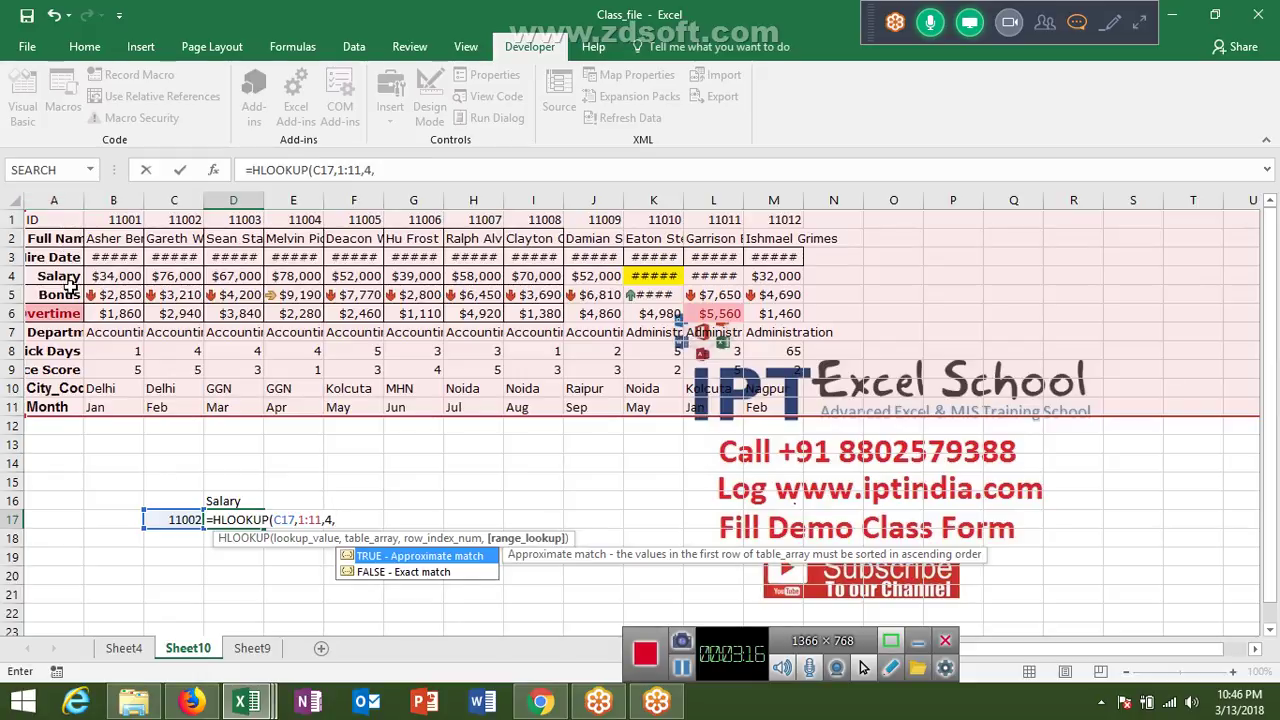
pyautogui.write(')')
pyautogui.hotkey('ctrl', 'Return')
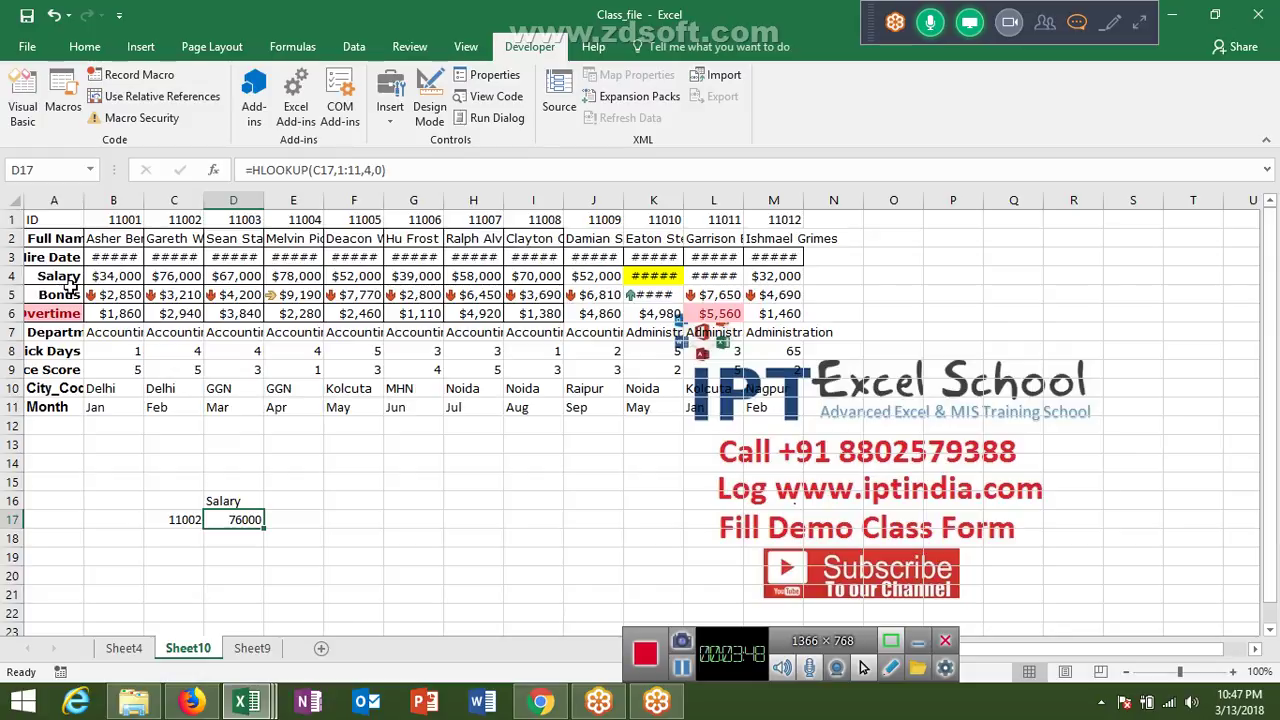
pyautogui.press('Down')
# Copy the ID 11002 from C17 into C19
pyautogui.press('Left')
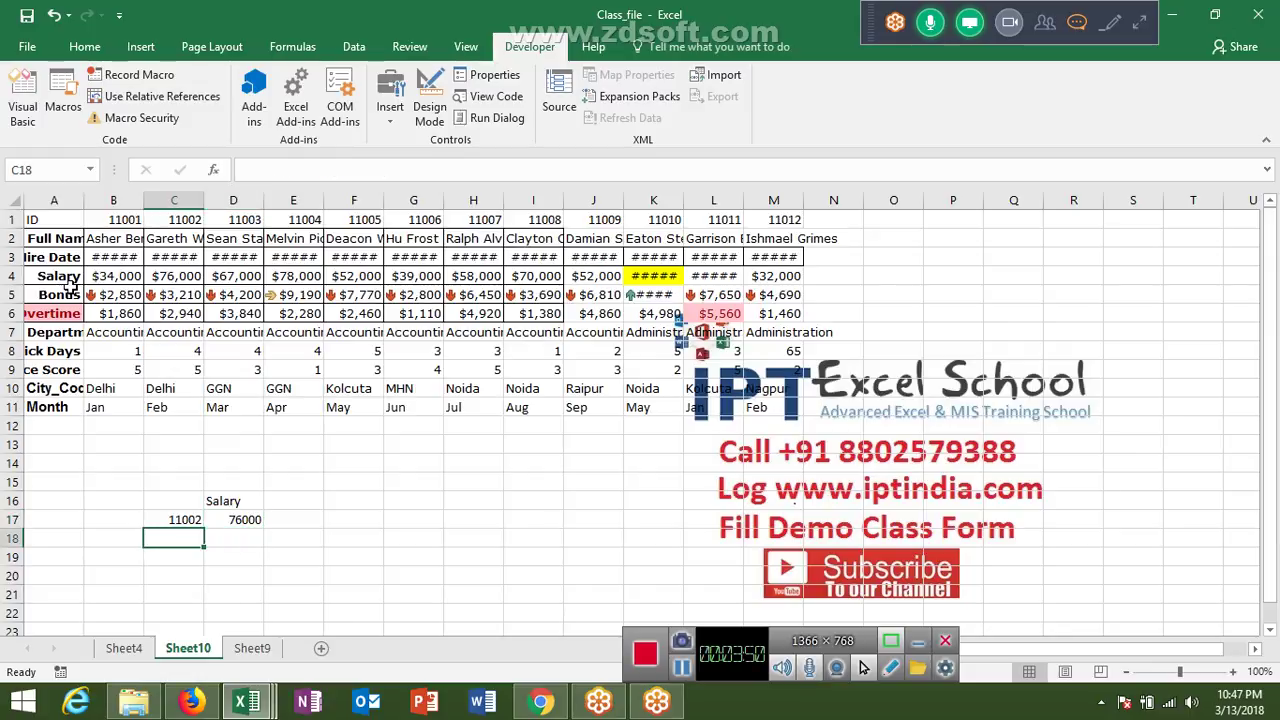
pyautogui.press('Up')
pyautogui.hotkey('ctrl', 'c')
pyautogui.press('Down')
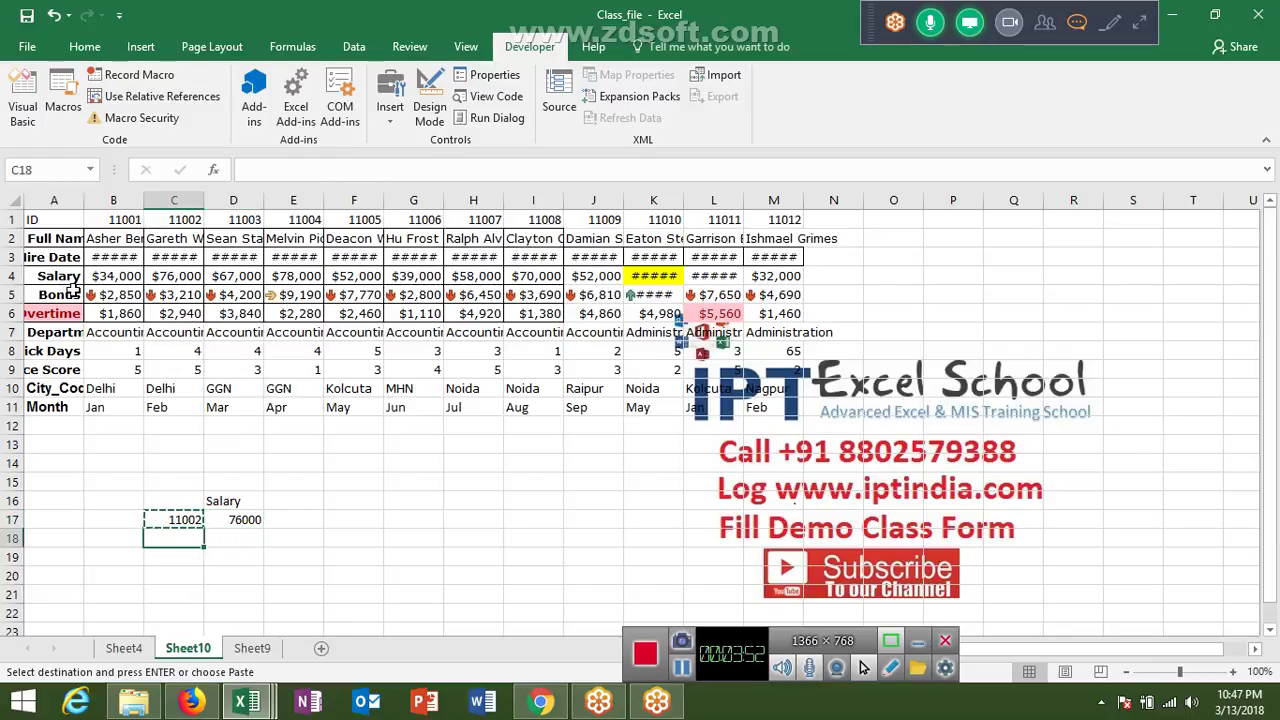
pyautogui.press('Down')
pyautogui.press('Return')
# Enter =MATCH(C19,1:1,0) in D19, returning position 3
pyautogui.press('Right')
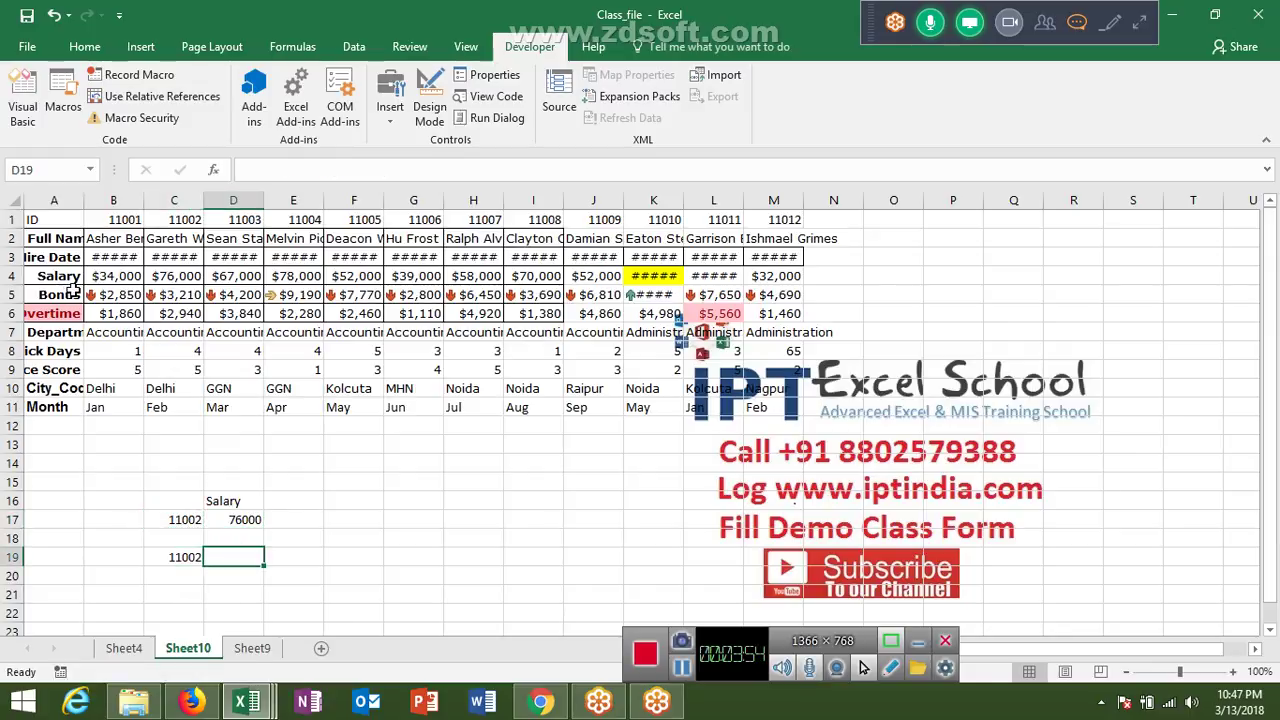
pyautogui.write('=ma')
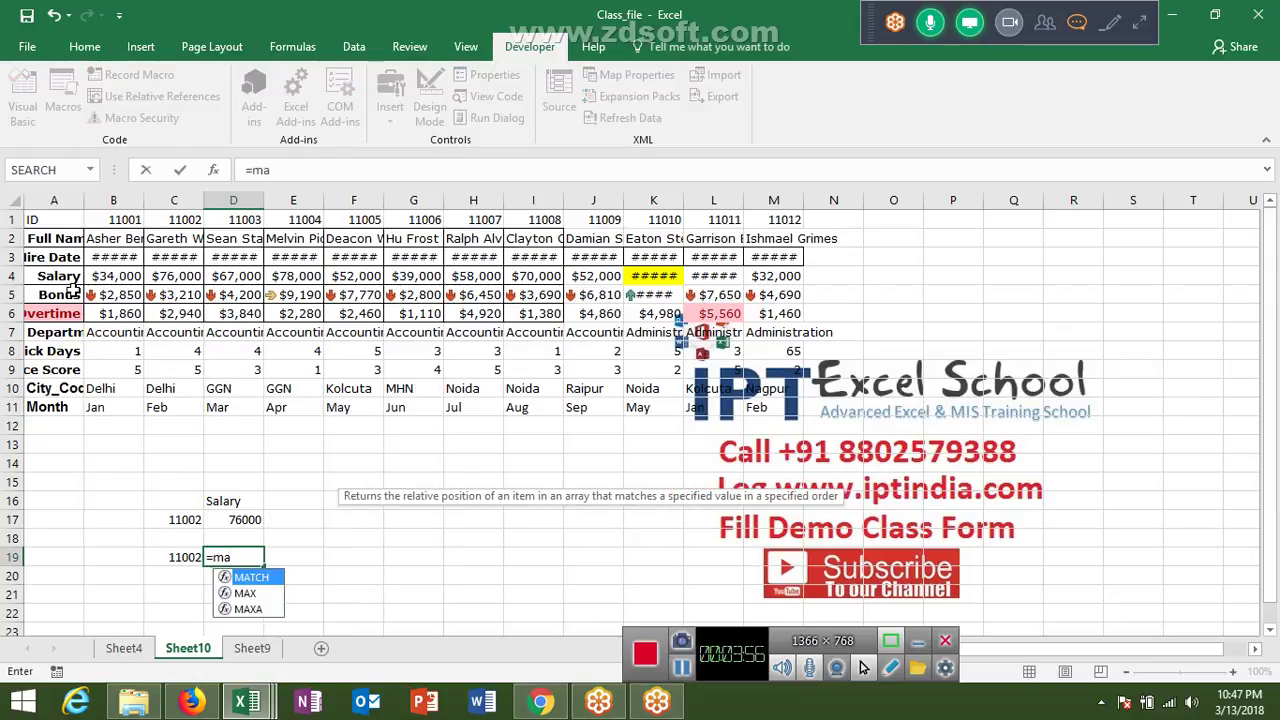
pyautogui.press('Tab')
pyautogui.press('Left')
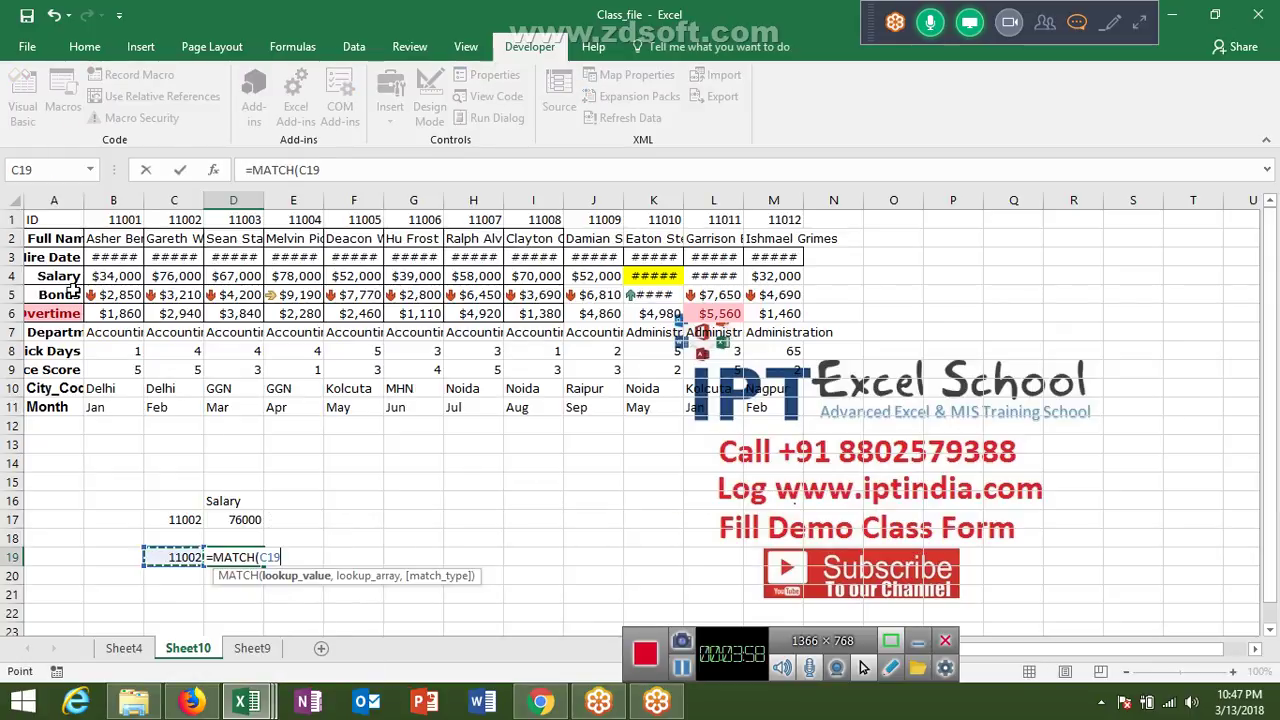
pyautogui.write(',')
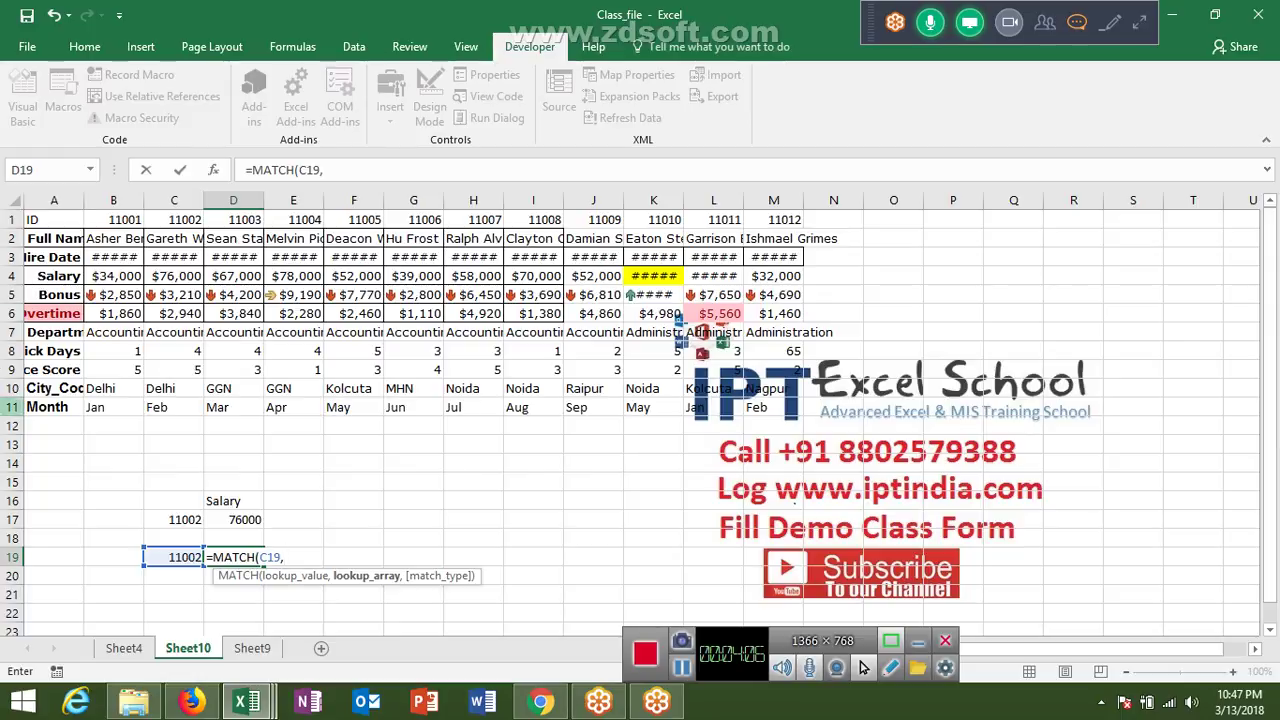
pyautogui.click(8, 221)
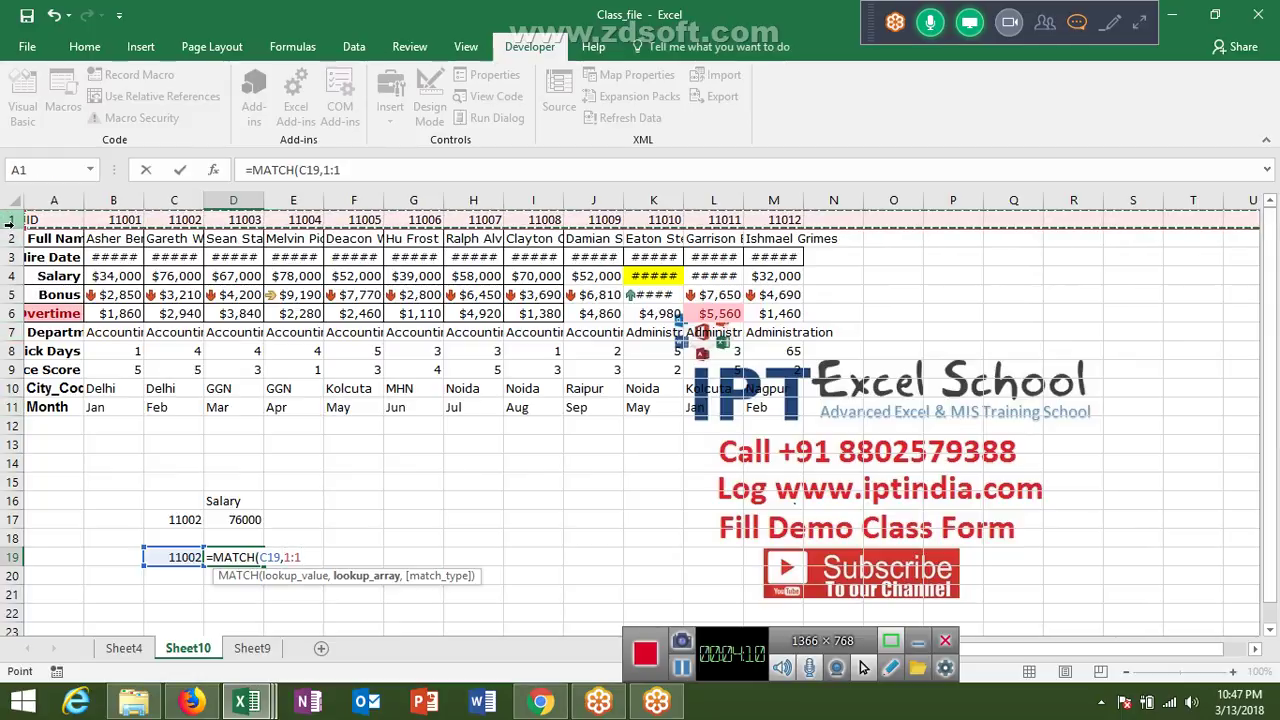
pyautogui.write(',0')
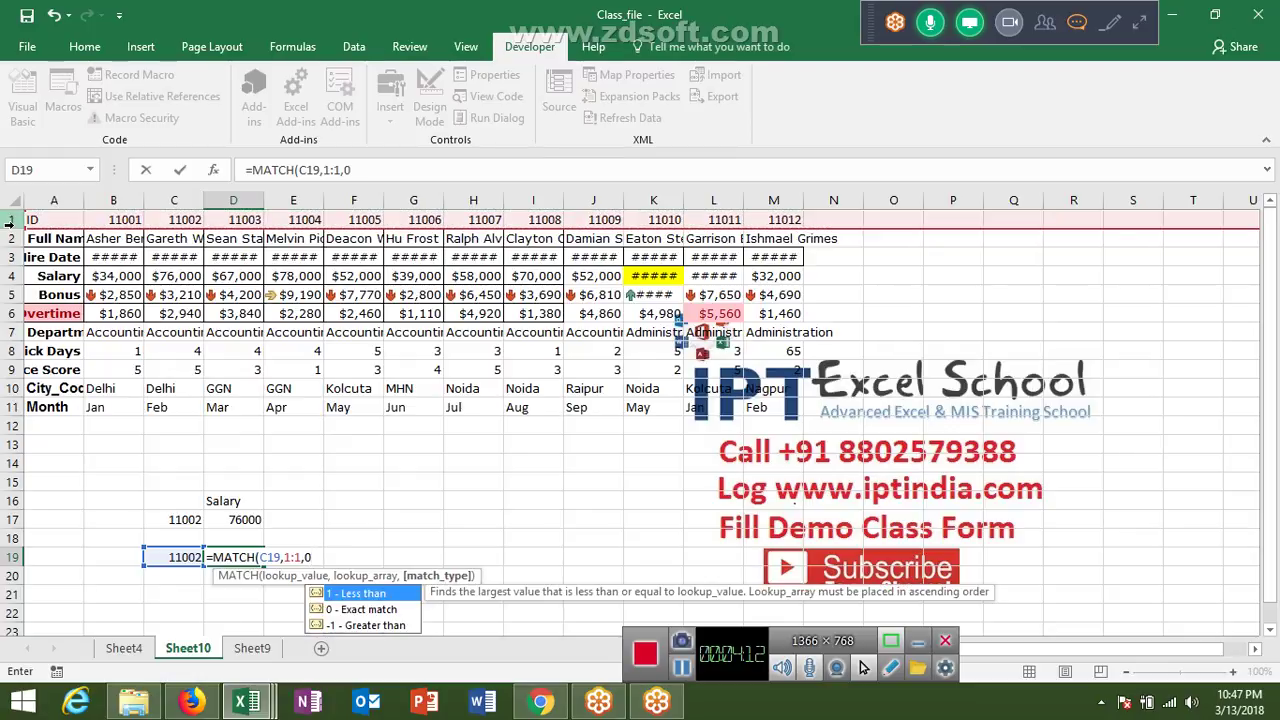
pyautogui.write(')')
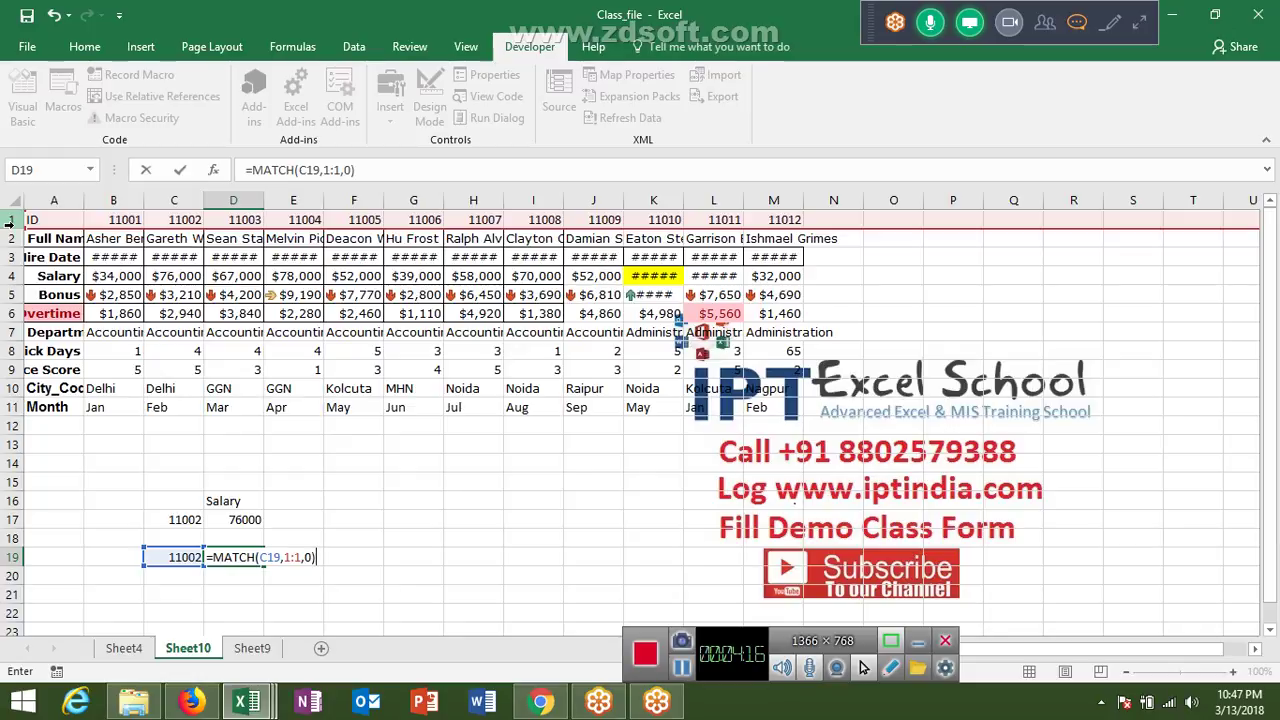
pyautogui.press('Return')
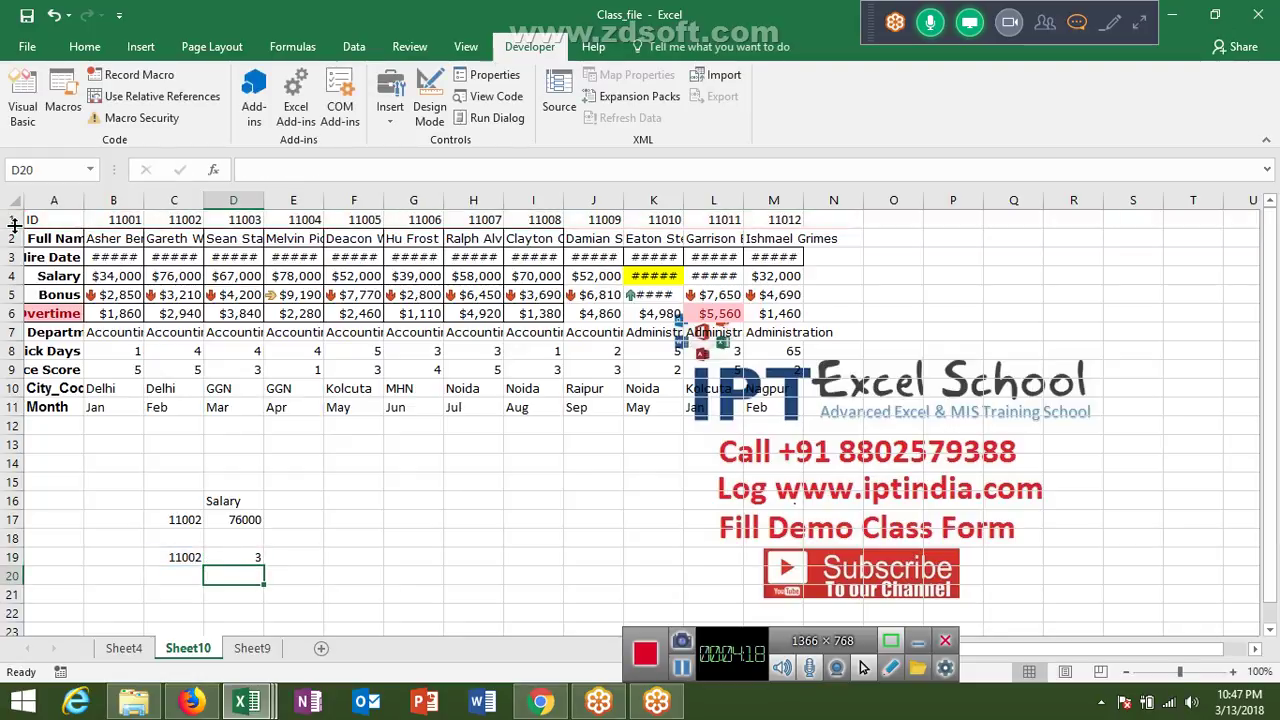
pyautogui.press('Up')
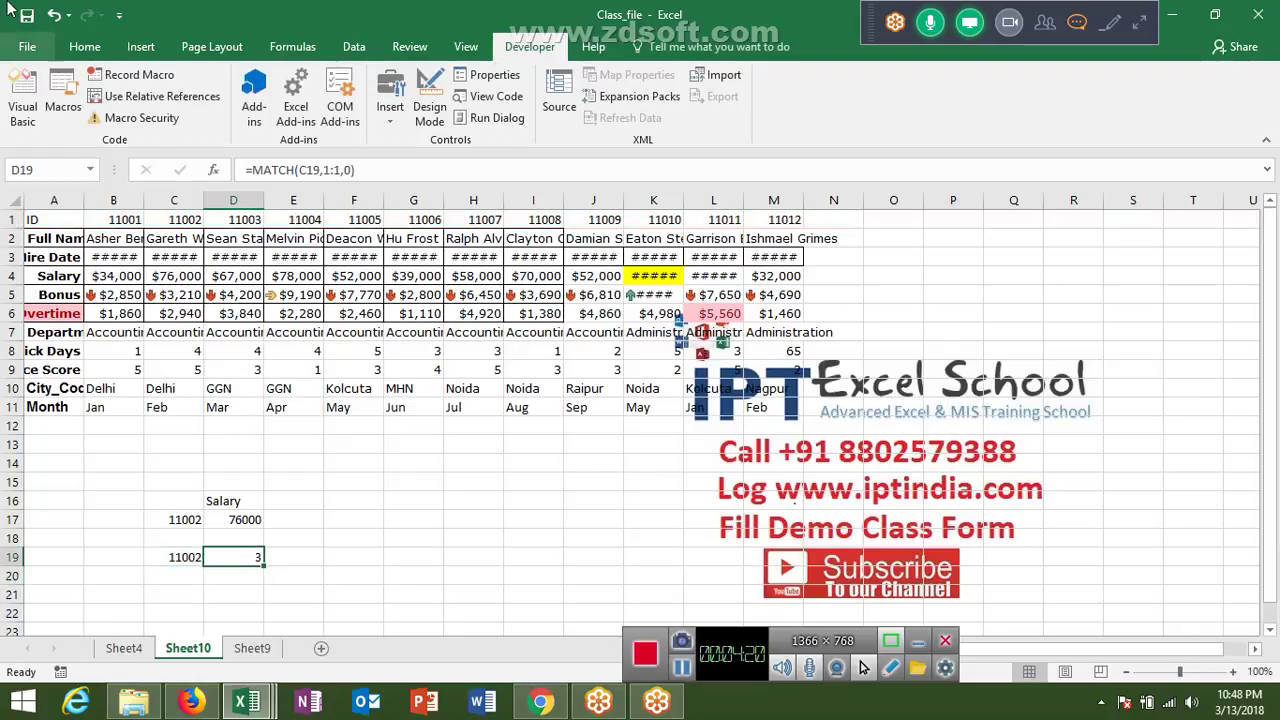
# Inspect the ID cells A1, B1 and C1 on Sheet10
pyautogui.click(60, 220)
pyautogui.click(124, 224)
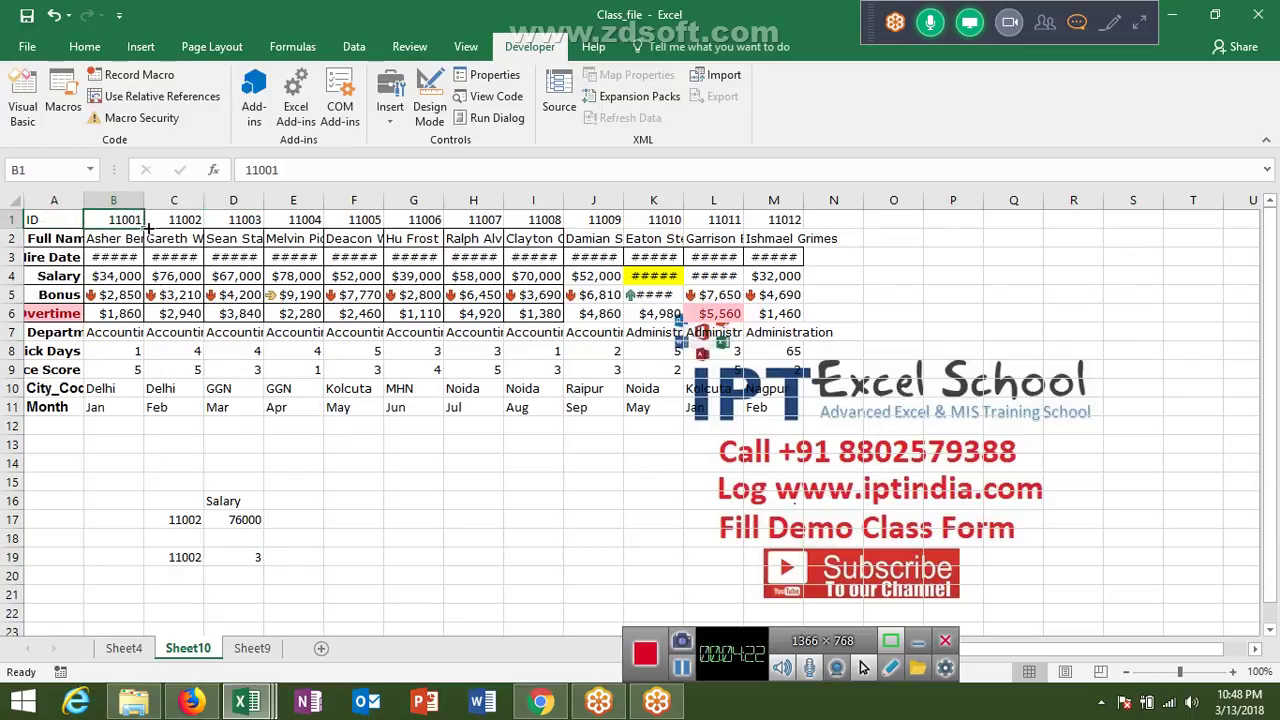
pyautogui.click(176, 228)
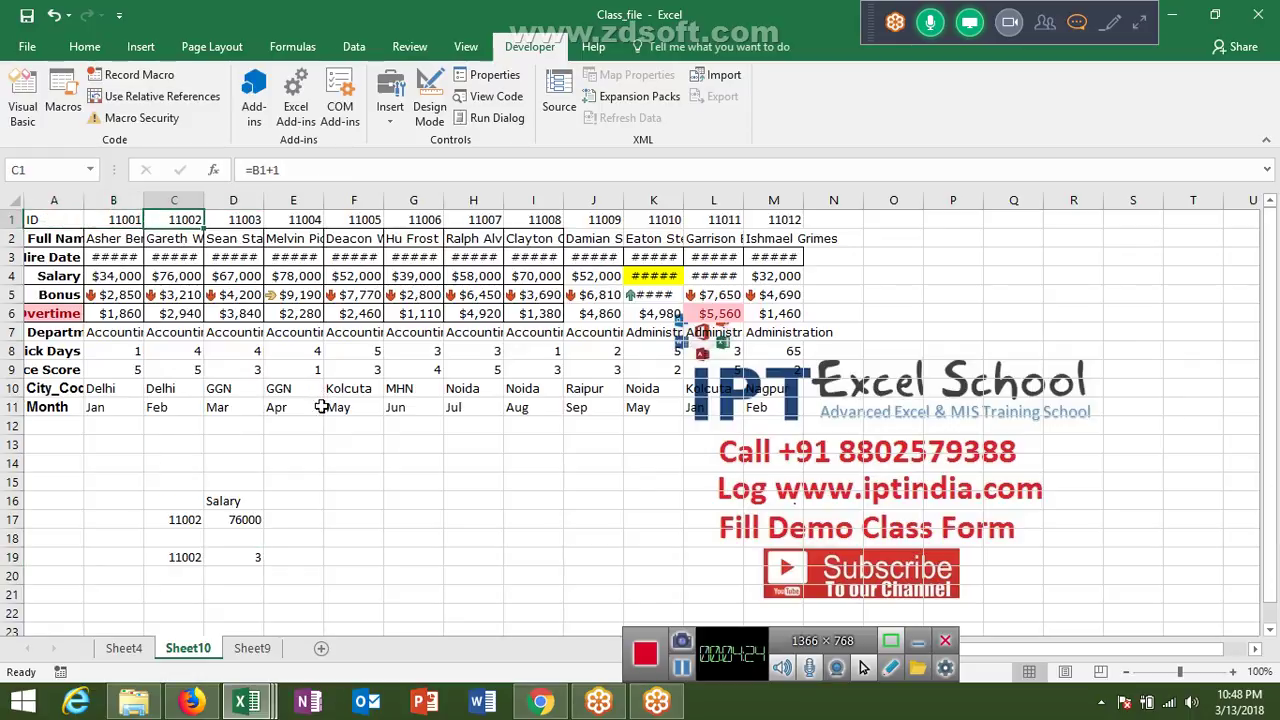
# Enter =INDEX(A1:M11,4,3) in E19, returning salary 76000
pyautogui.click(282, 563)
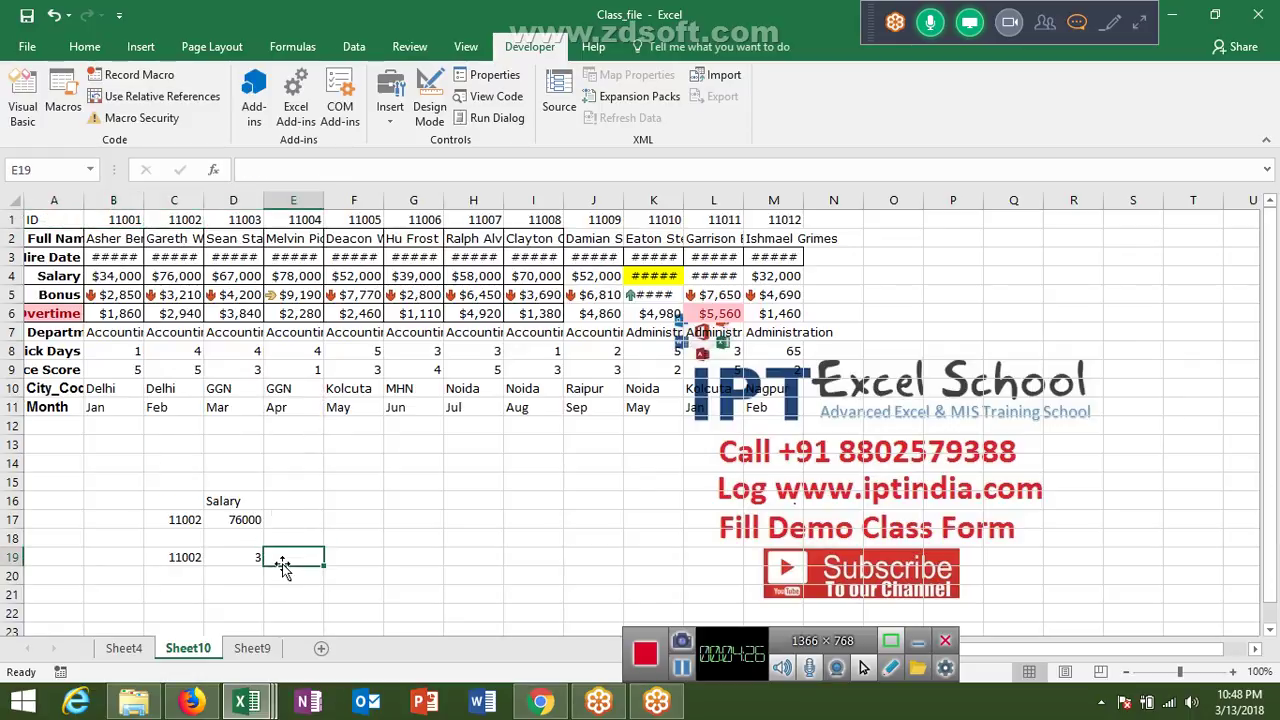
pyautogui.write('=in')
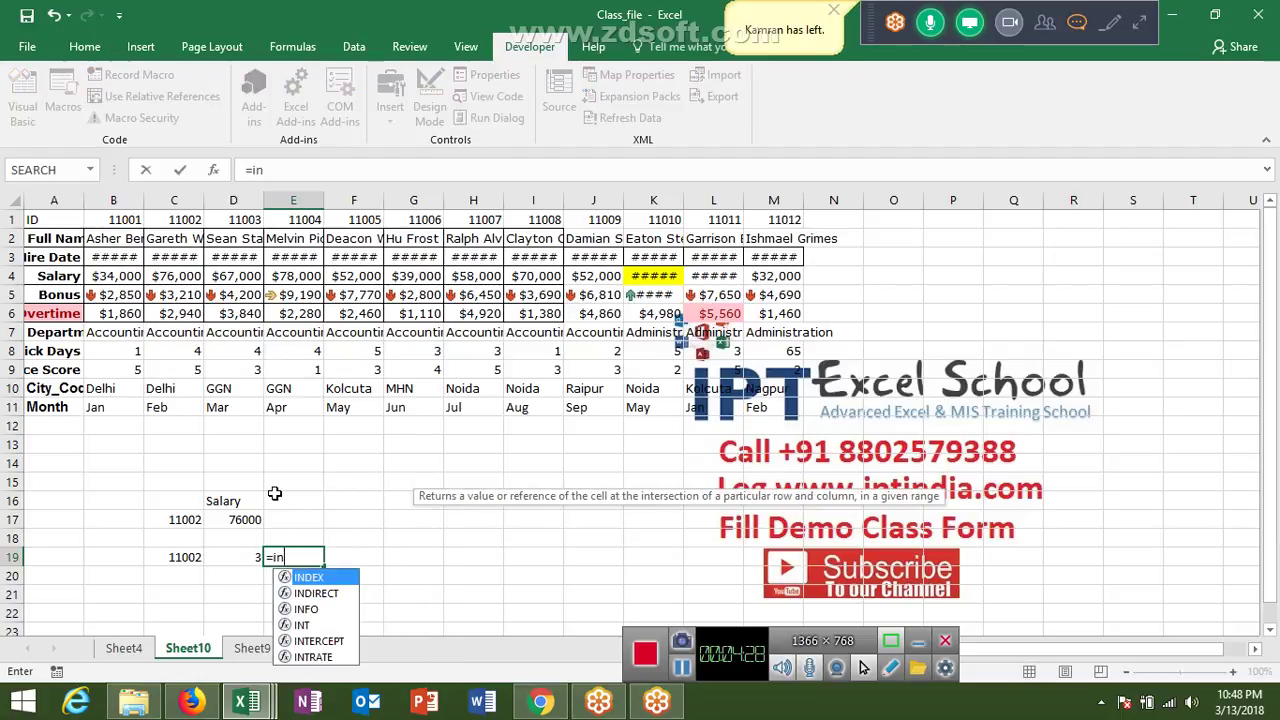
pyautogui.press('Tab')
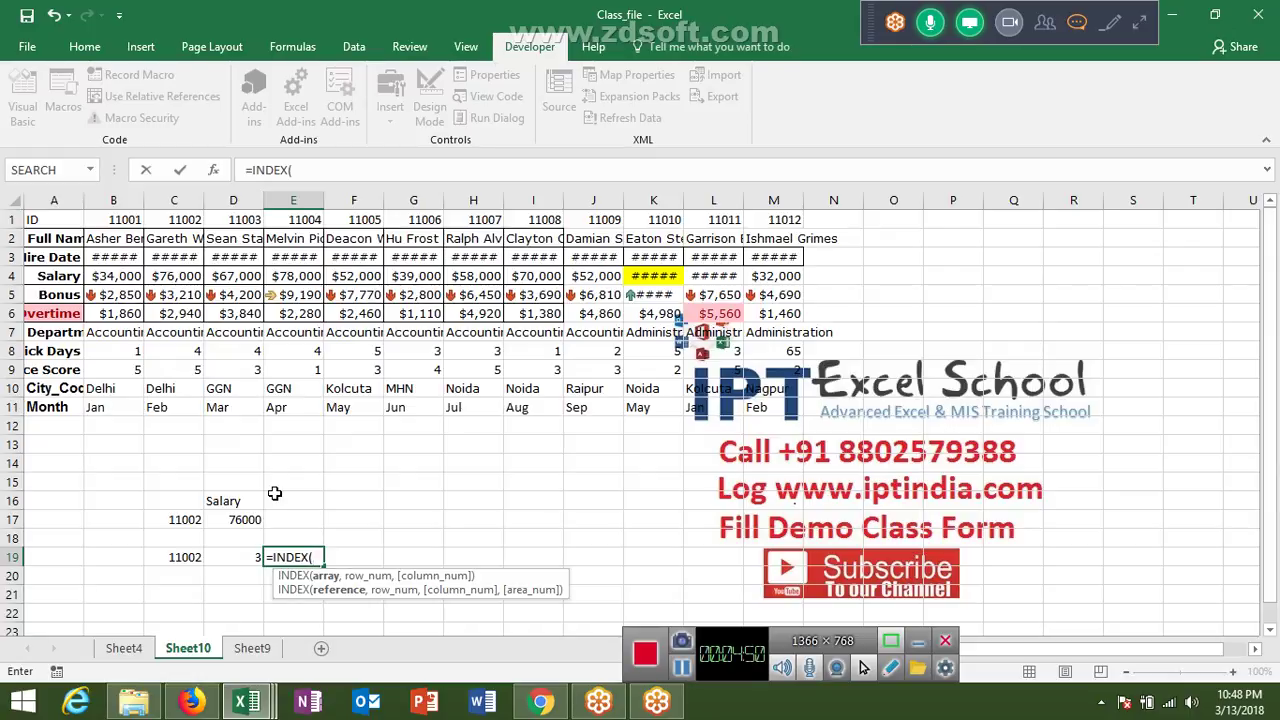
pyautogui.moveTo(40, 222); pyautogui.dragTo(462, 360)
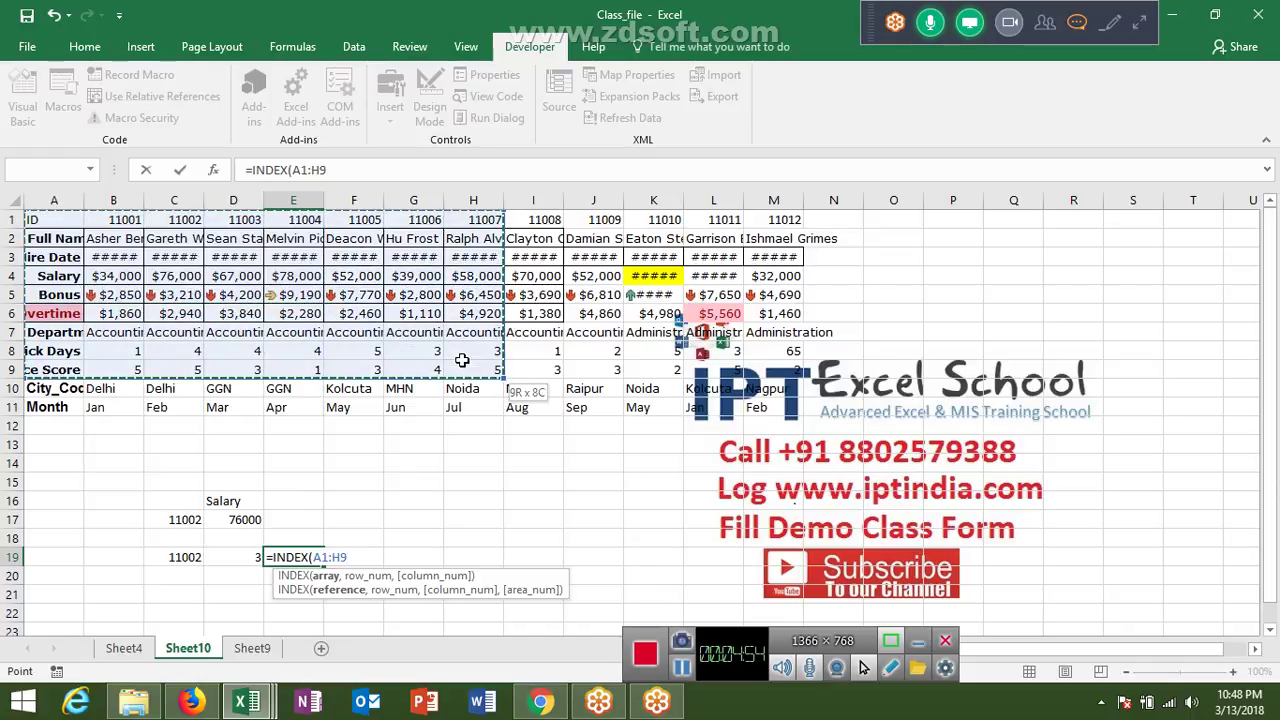
pyautogui.moveTo(462, 360); pyautogui.dragTo(775, 408)
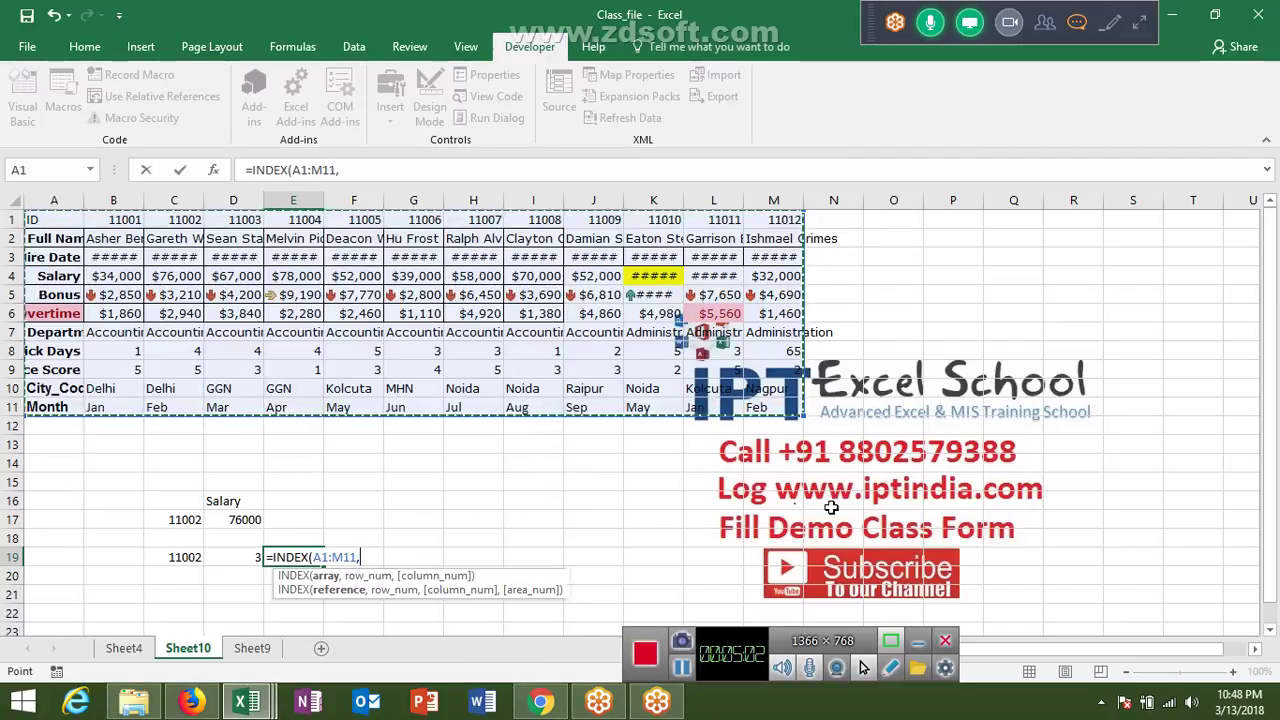
pyautogui.write(',')
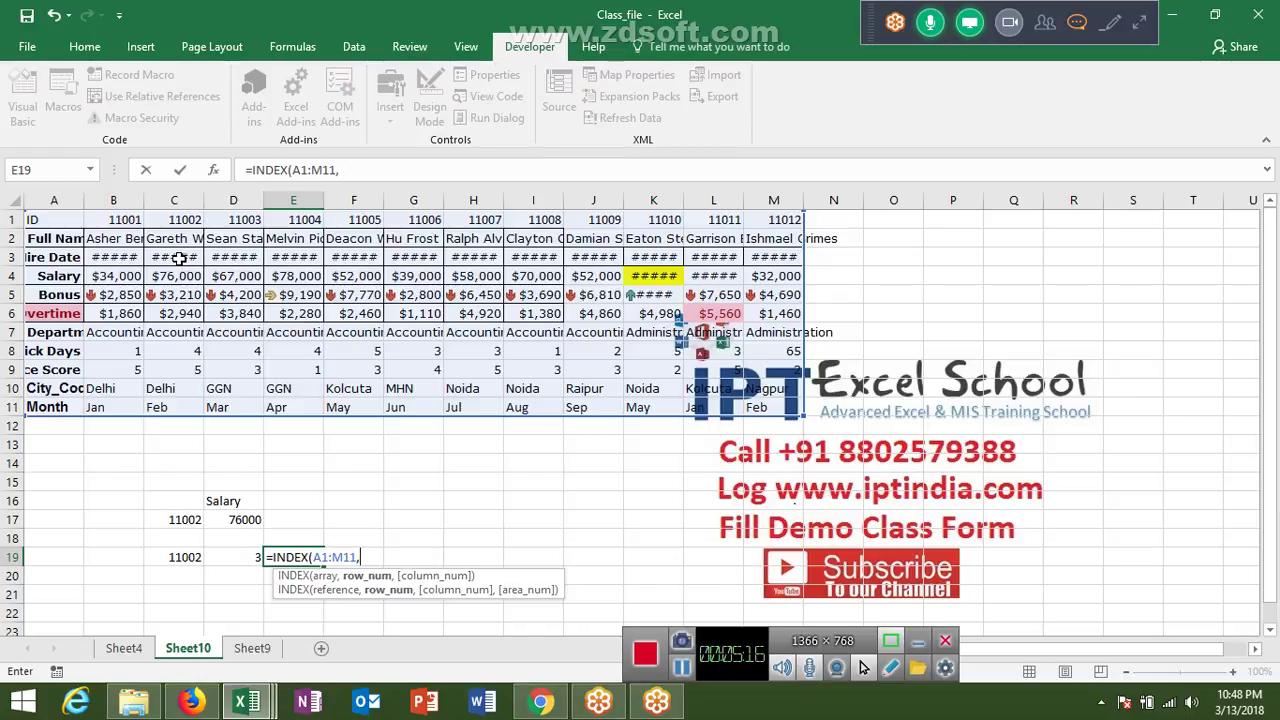
pyautogui.write('4')
pyautogui.write(',3')
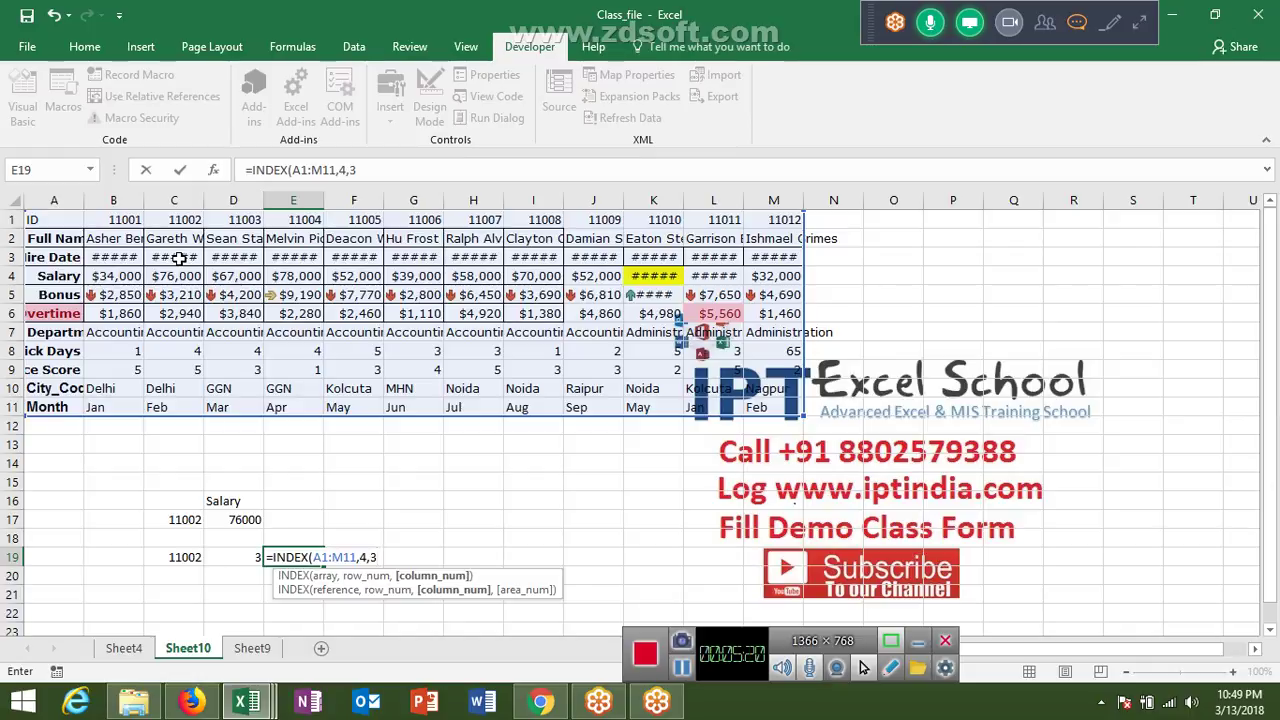
pyautogui.press('Return')
pyautogui.press('Up')
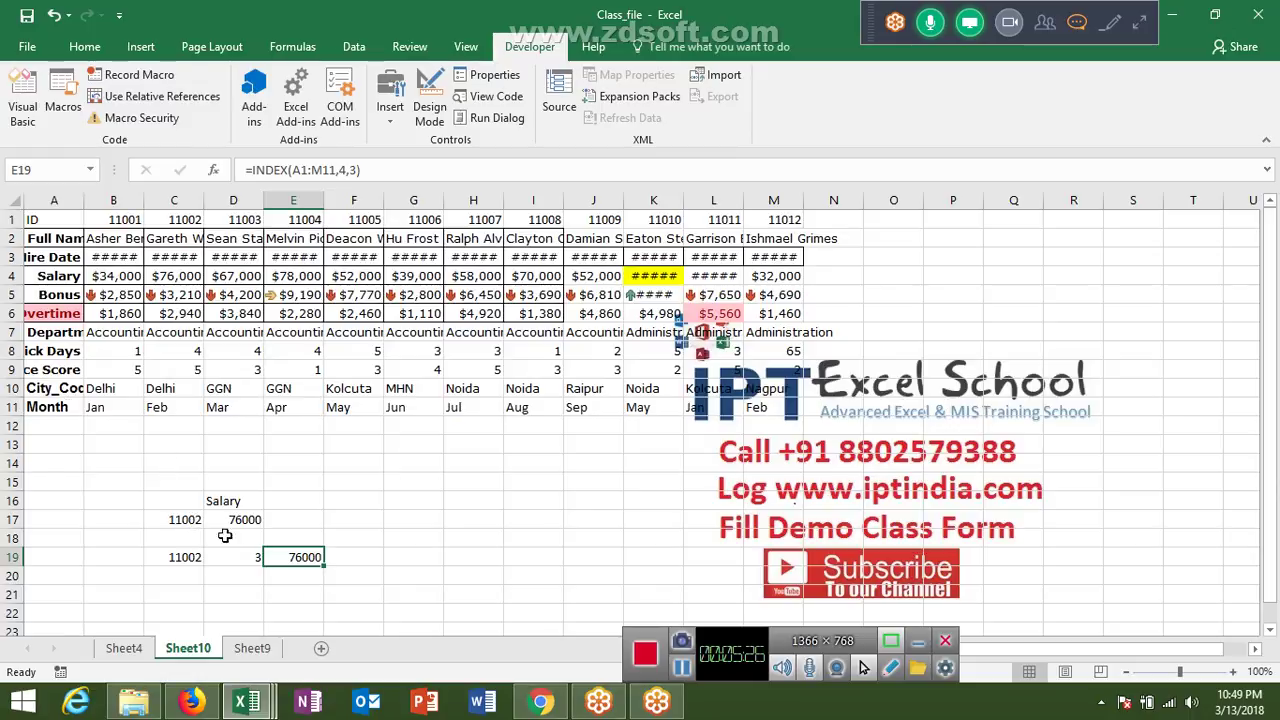
# Edit E19 so the column argument references D19: =INDEX(A1:M11,4,D19)
pyautogui.doubleClick(295, 562)
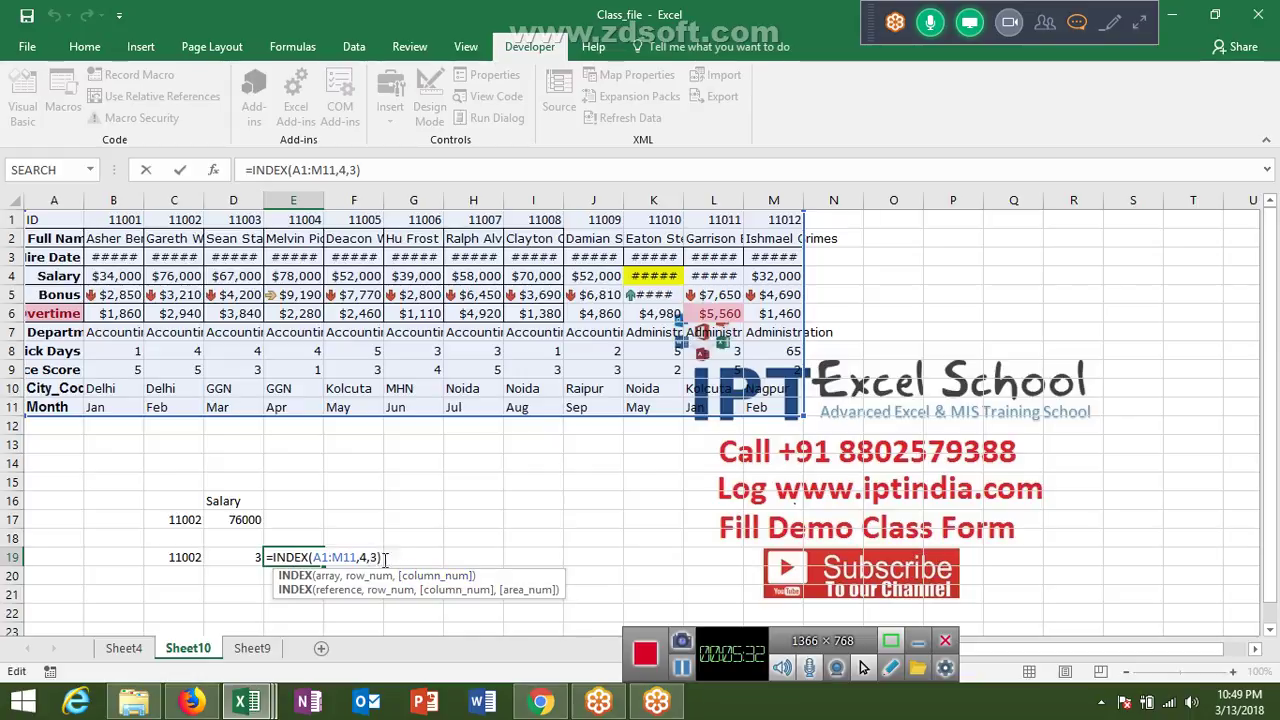
pyautogui.click(380, 556)
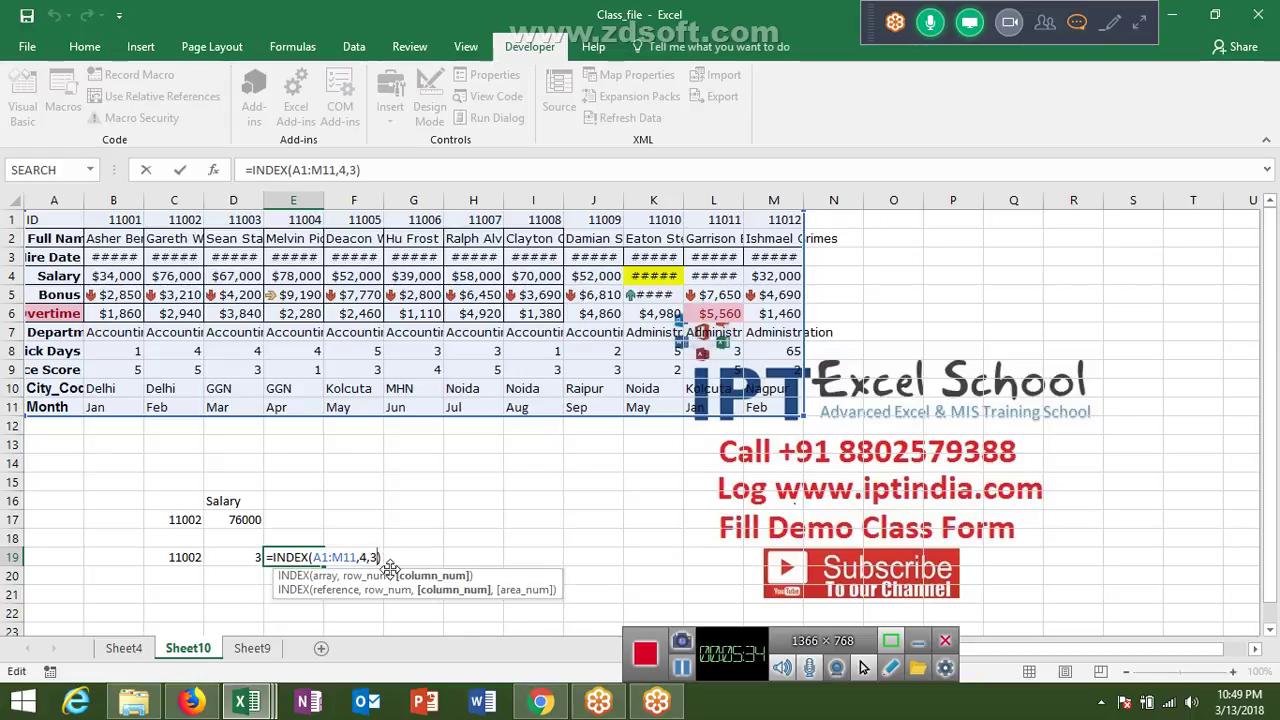
pyautogui.press('BackSpace')
pyautogui.click(245, 557)
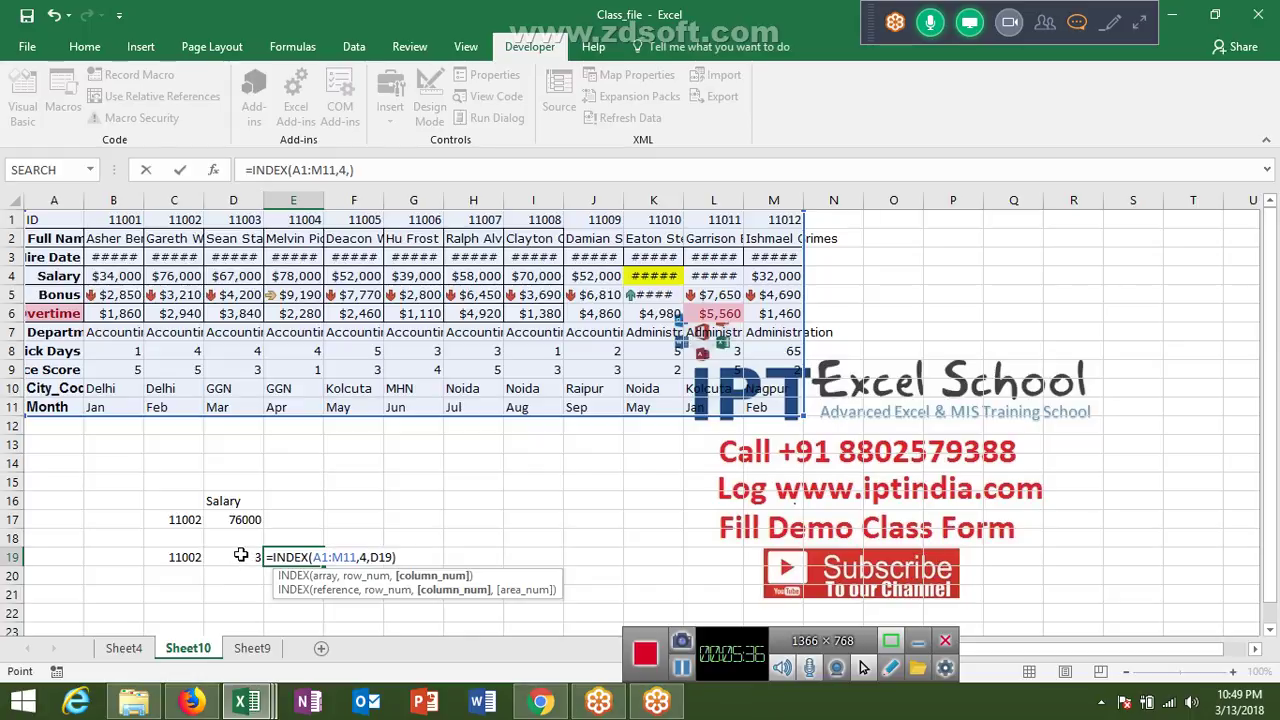
pyautogui.press('Return')
pyautogui.press('Up')
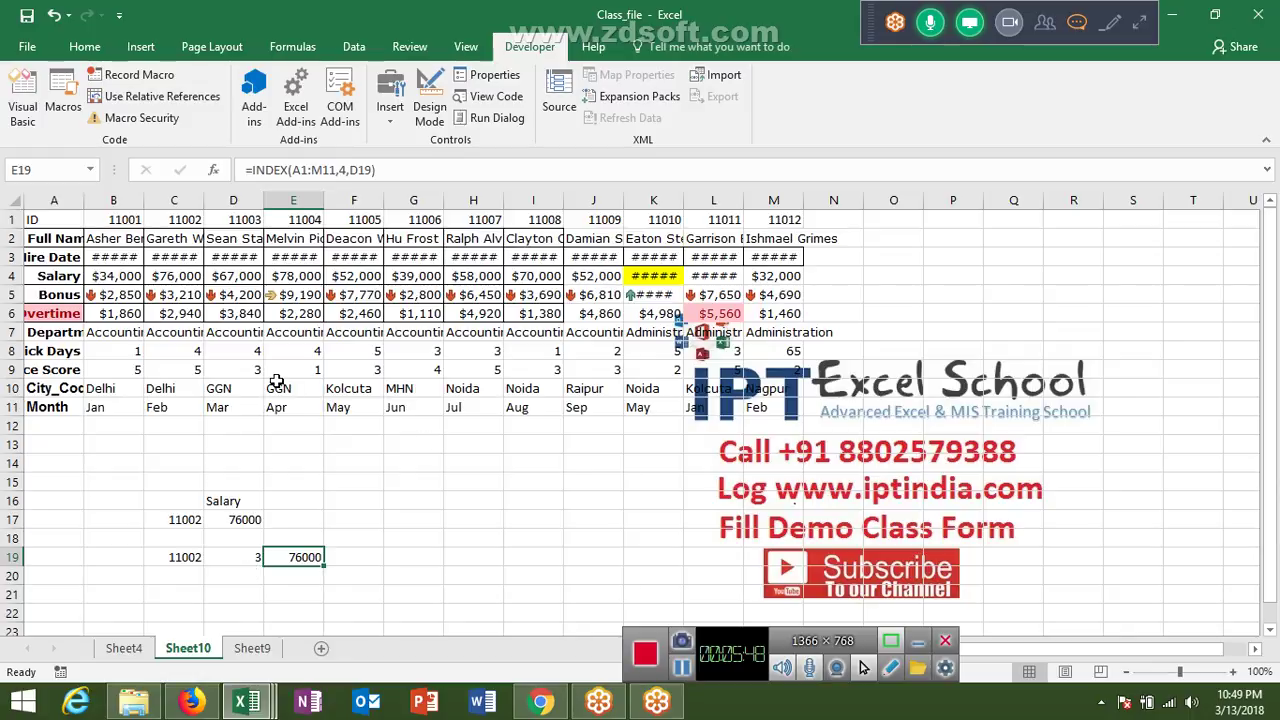
# Expand GoToMeeting to the full panel with audio, attendee list and chat
pyautogui.click(1140, 24)
pyautogui.moveTo(1150, 122)
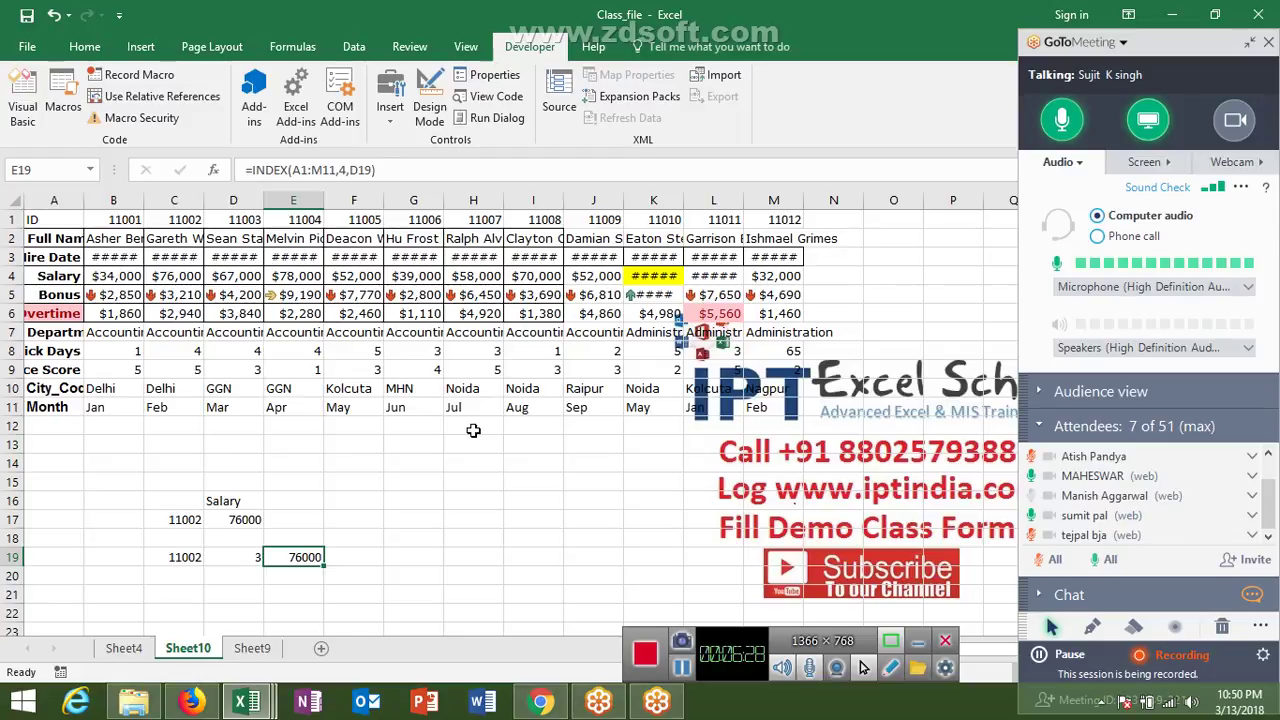
pyautogui.press('Left')
pyautogui.press('Left')
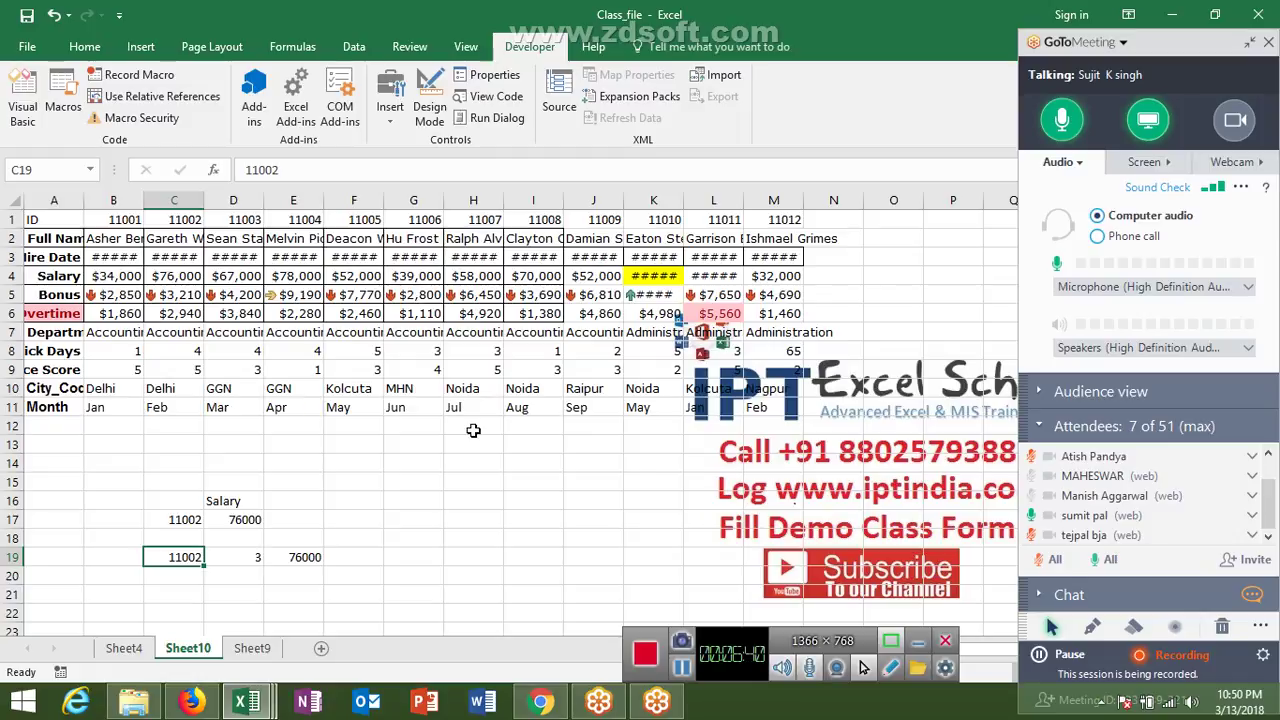
# Change the lookup ID in C19 to 11005
pyautogui.press('Right')
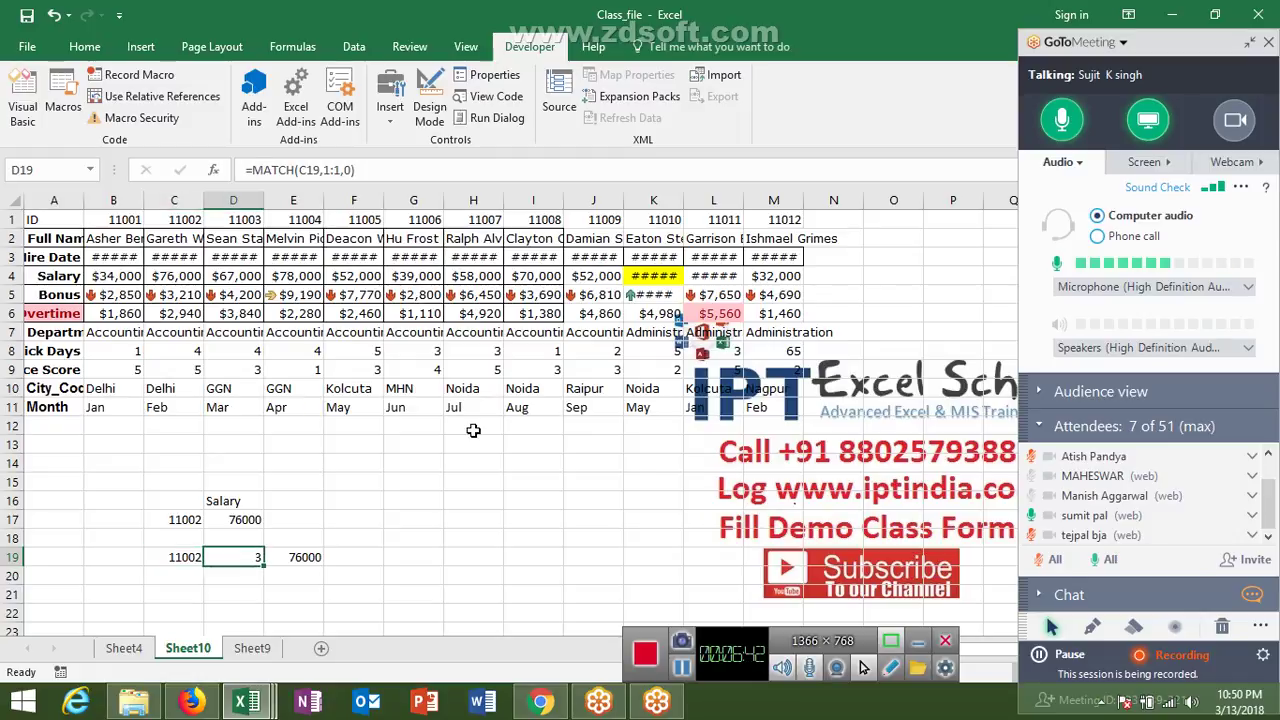
pyautogui.press('Left')
pyautogui.write('100')
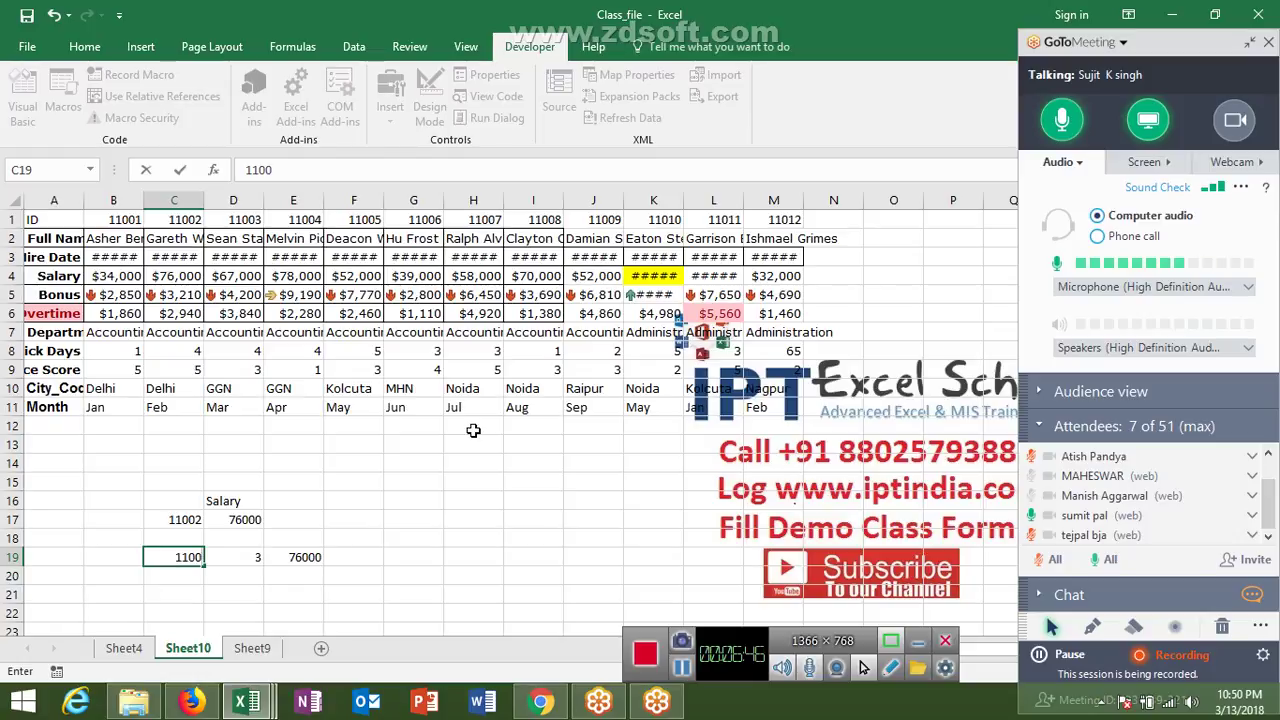
pyautogui.write('5')
pyautogui.press('Return')
pyautogui.press('Up')
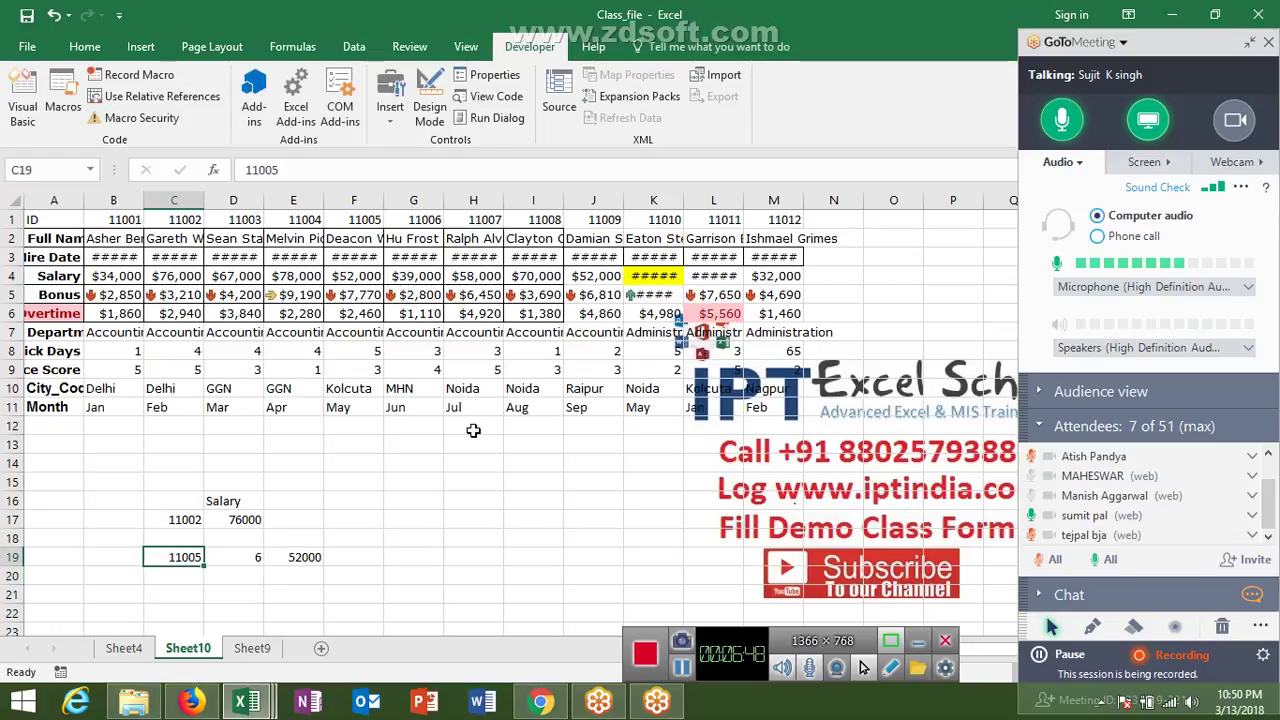
# Review D19's MATCH result 6 and E19's INDEX salary 52000, recommitting D19
pyautogui.press('Right')
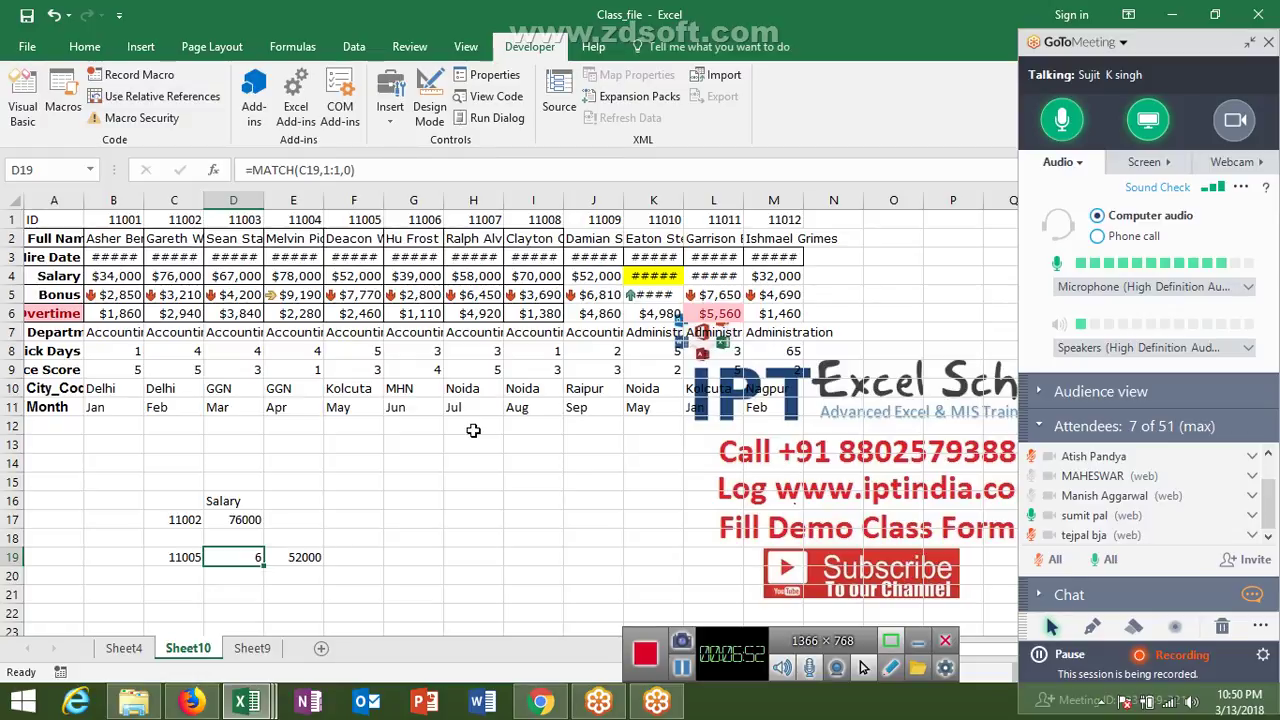
pyautogui.press('Right')
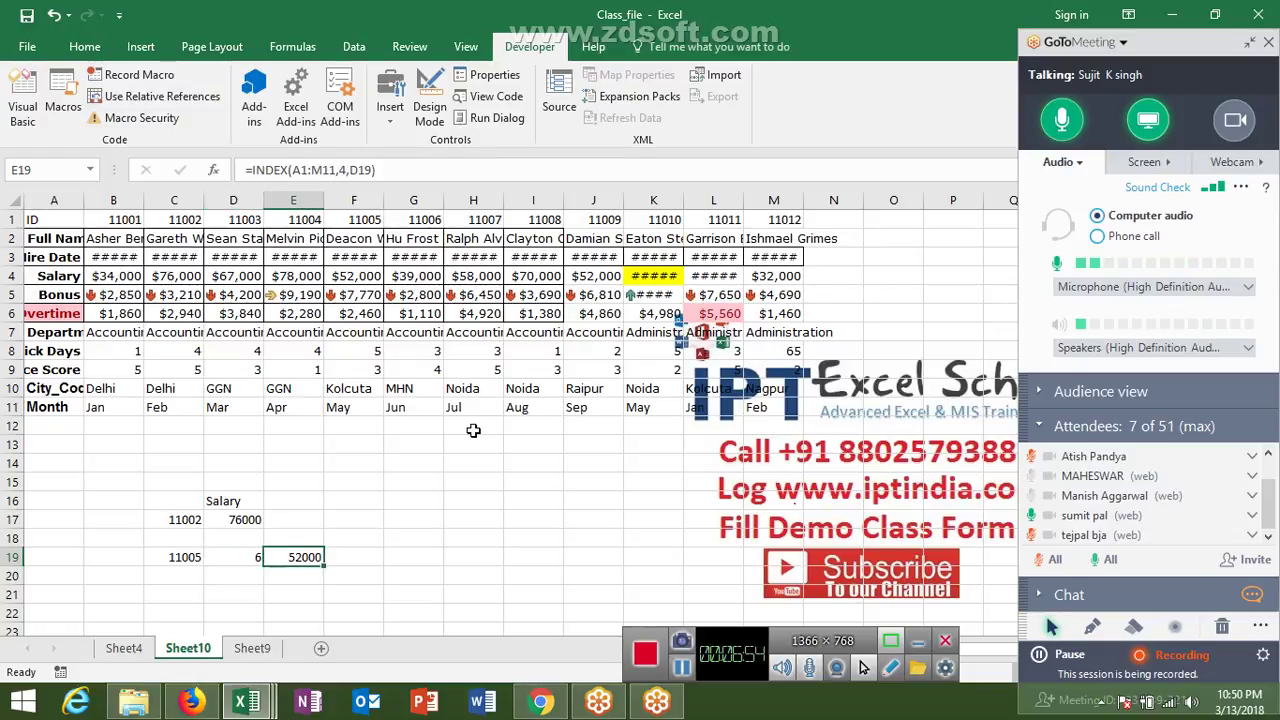
pyautogui.press('Left')
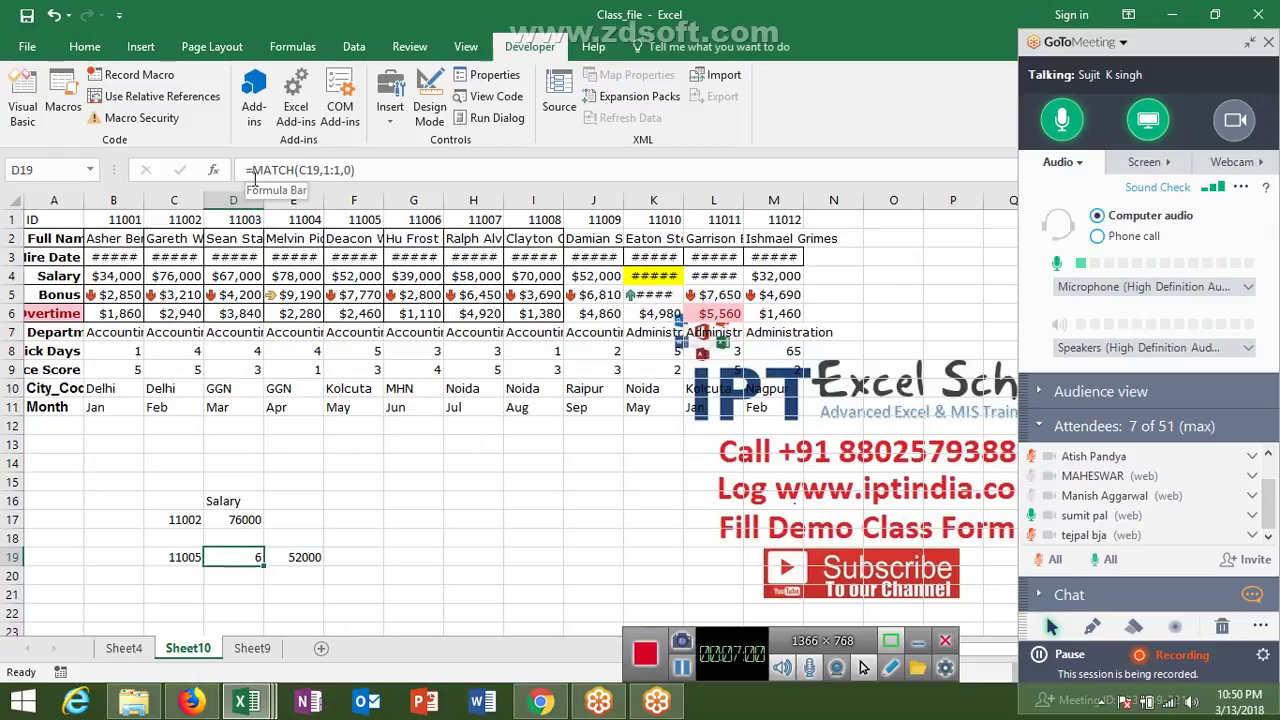
pyautogui.click(300, 172)
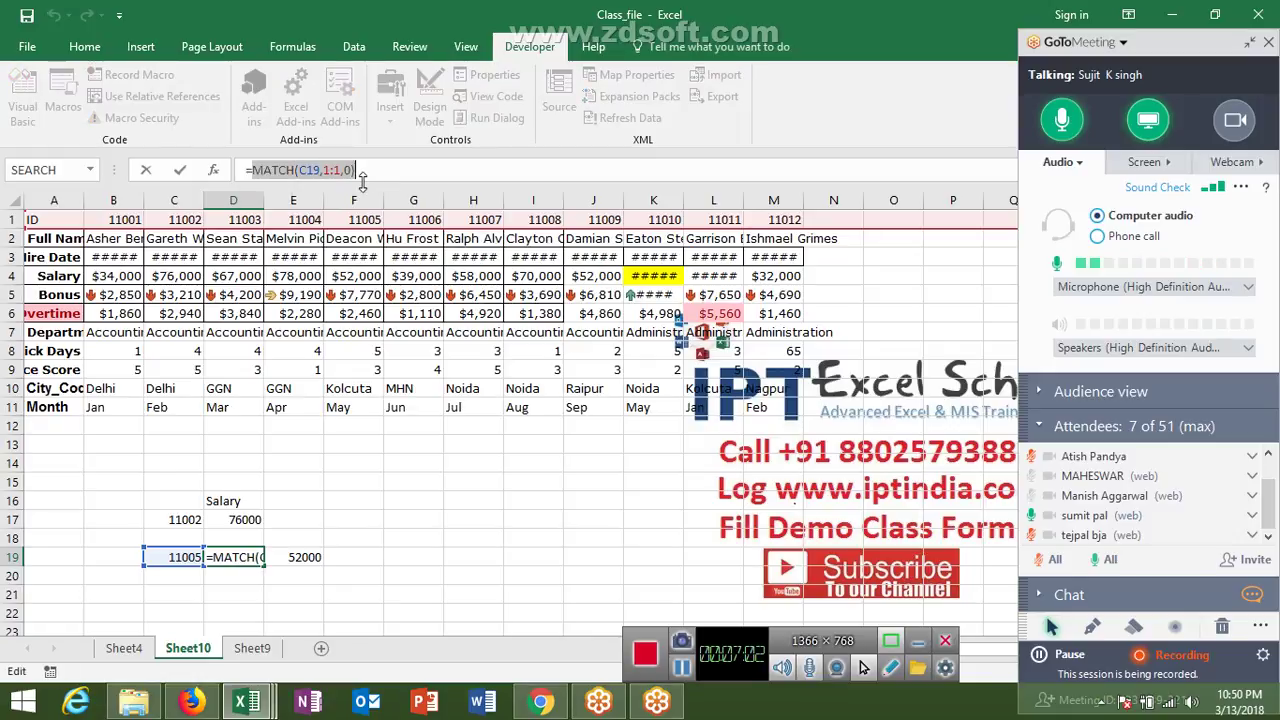
pyautogui.hotkey('ctrl', 'Return')
# Swap E19's D19 argument for MATCH(C19,1:1,0), giving =INDEX(A1:M11,4,MATCH(C19,1:1,0)) returning 52000
pyautogui.press('Tab')
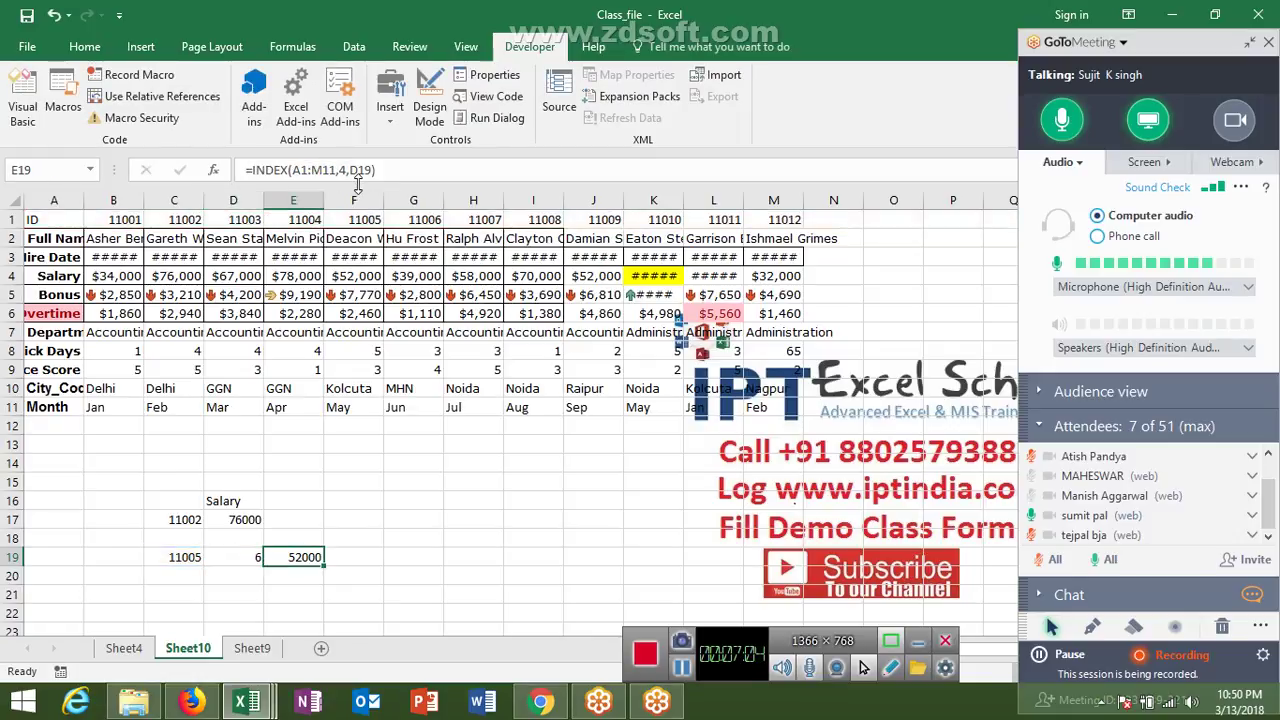
pyautogui.click(348, 170)
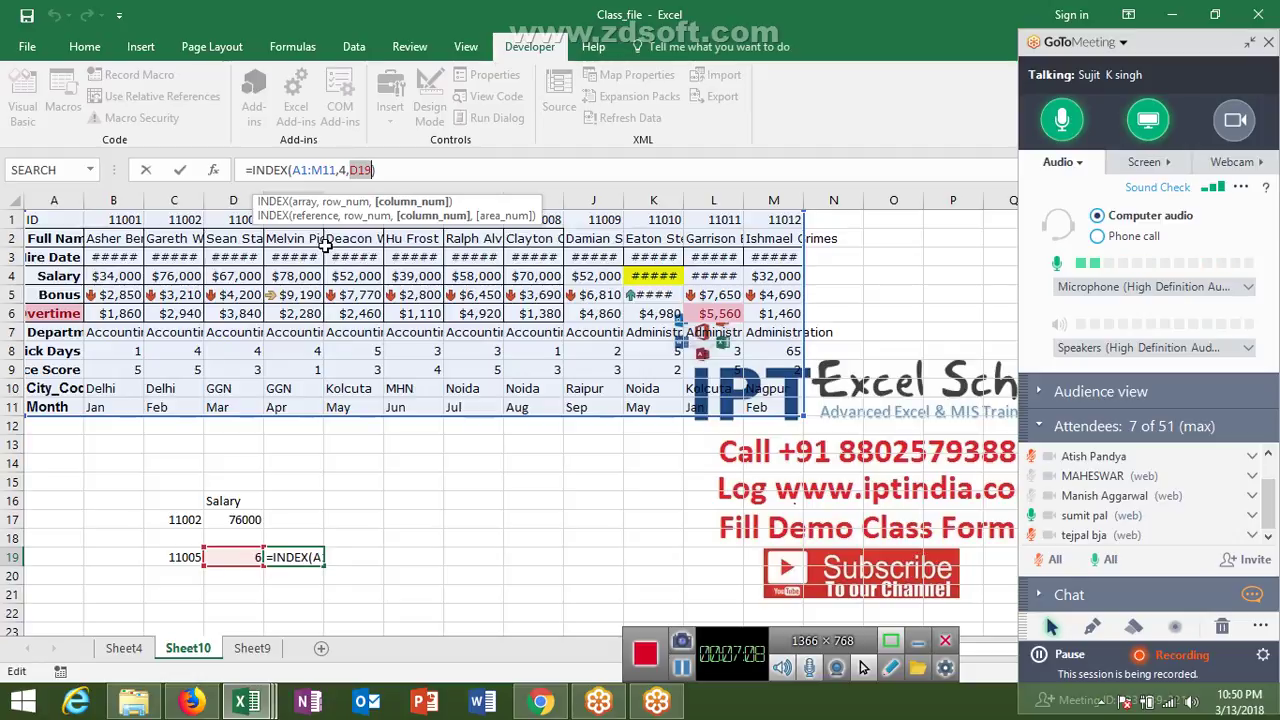
pyautogui.write('MATCH(C19,1:1,0))')
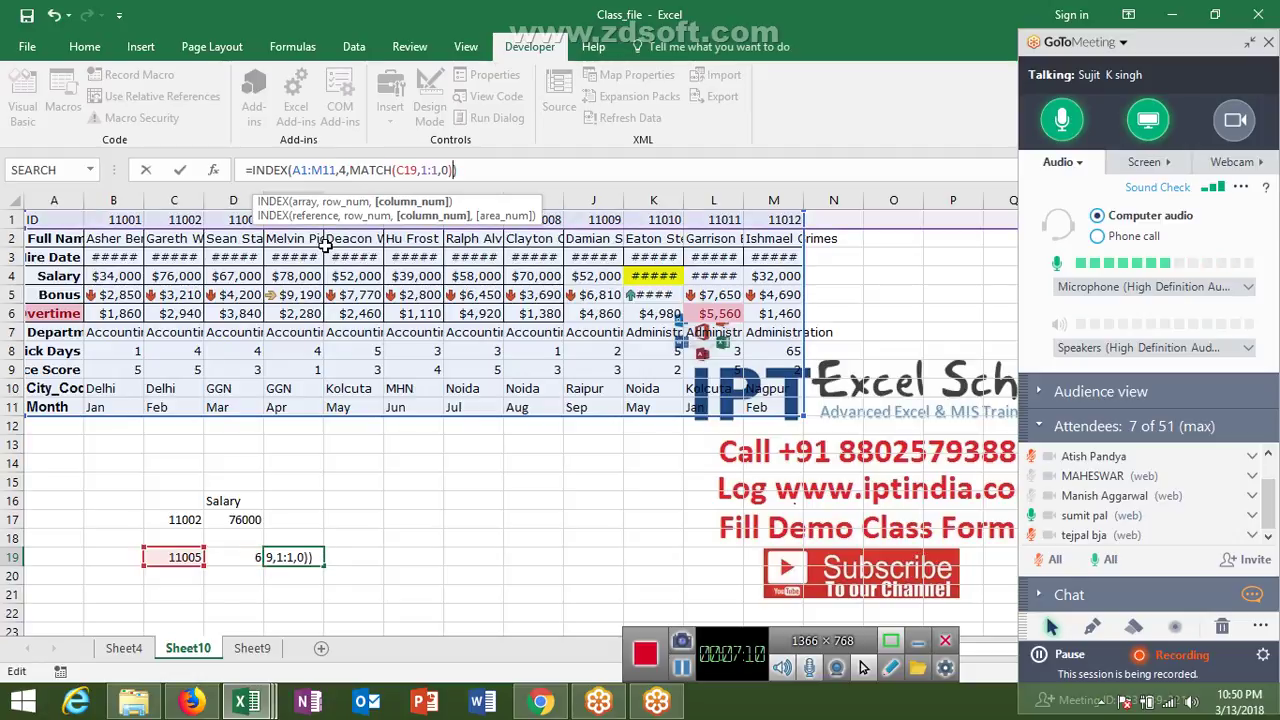
pyautogui.hotkey('ctrl', 'Return')
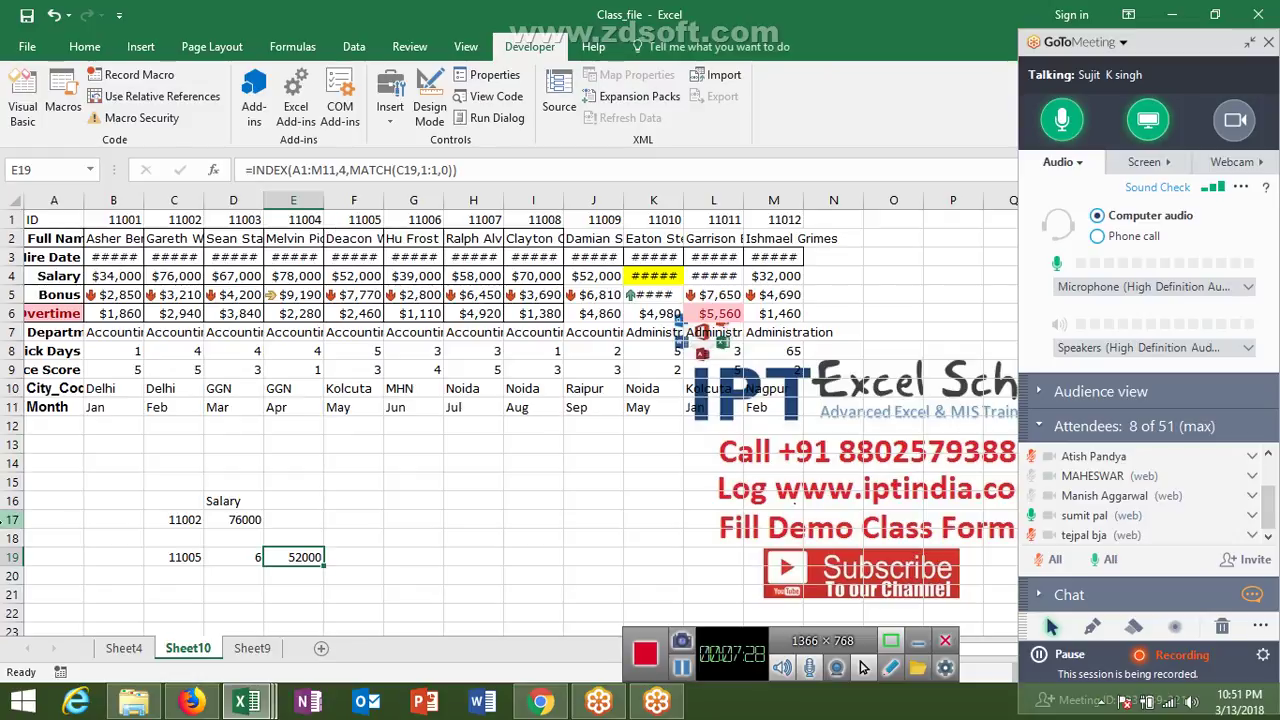
pyautogui.click(115, 647)
pyautogui.moveTo(57, 220)
pyautogui.mouseDown()
pyautogui.moveTo(628, 374)
pyautogui.moveTo(858, 557)
pyautogui.mouseUp()
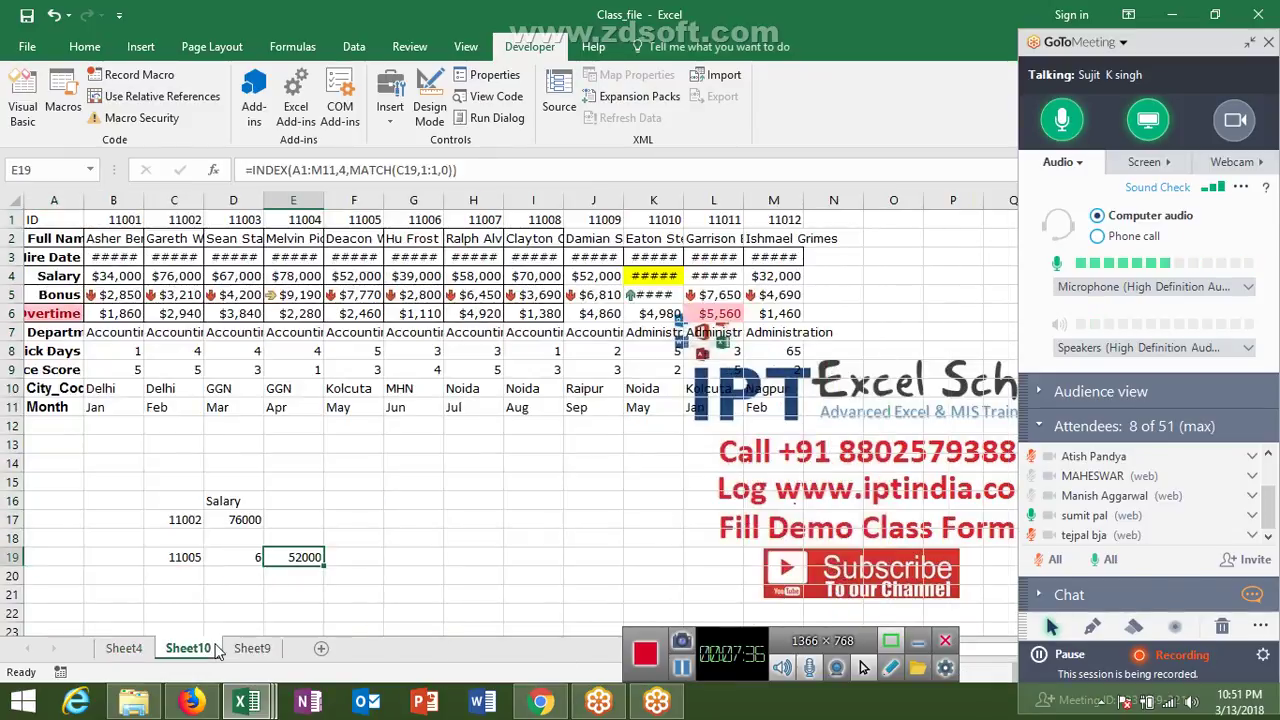
pyautogui.click(188, 648)
pyautogui.click(371, 559)
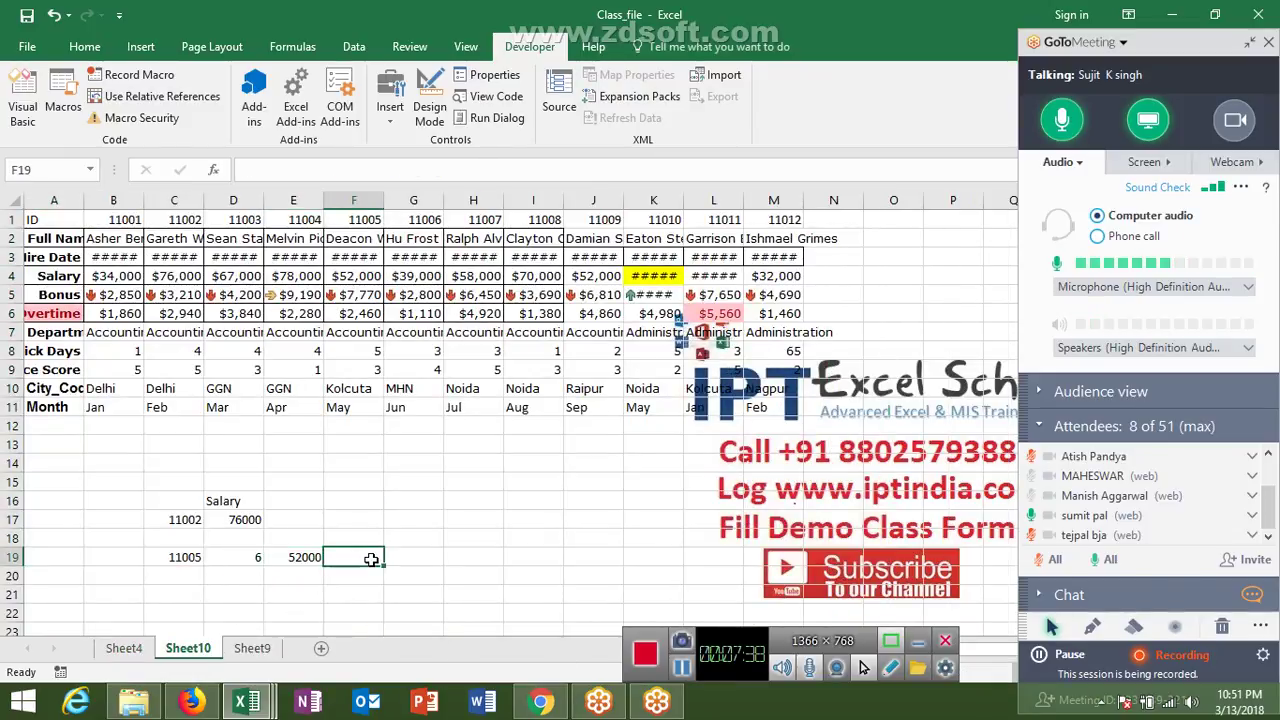
pyautogui.write('=off')
pyautogui.press('Tab')
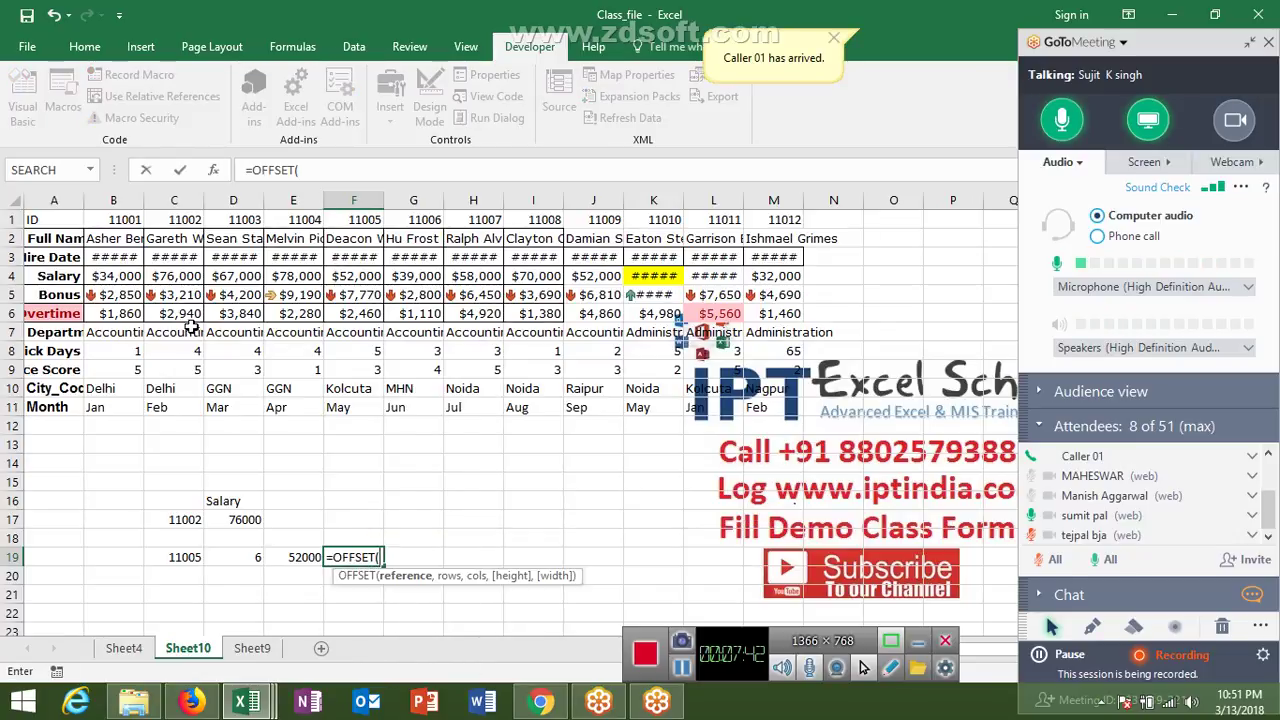
pyautogui.click(41, 221)
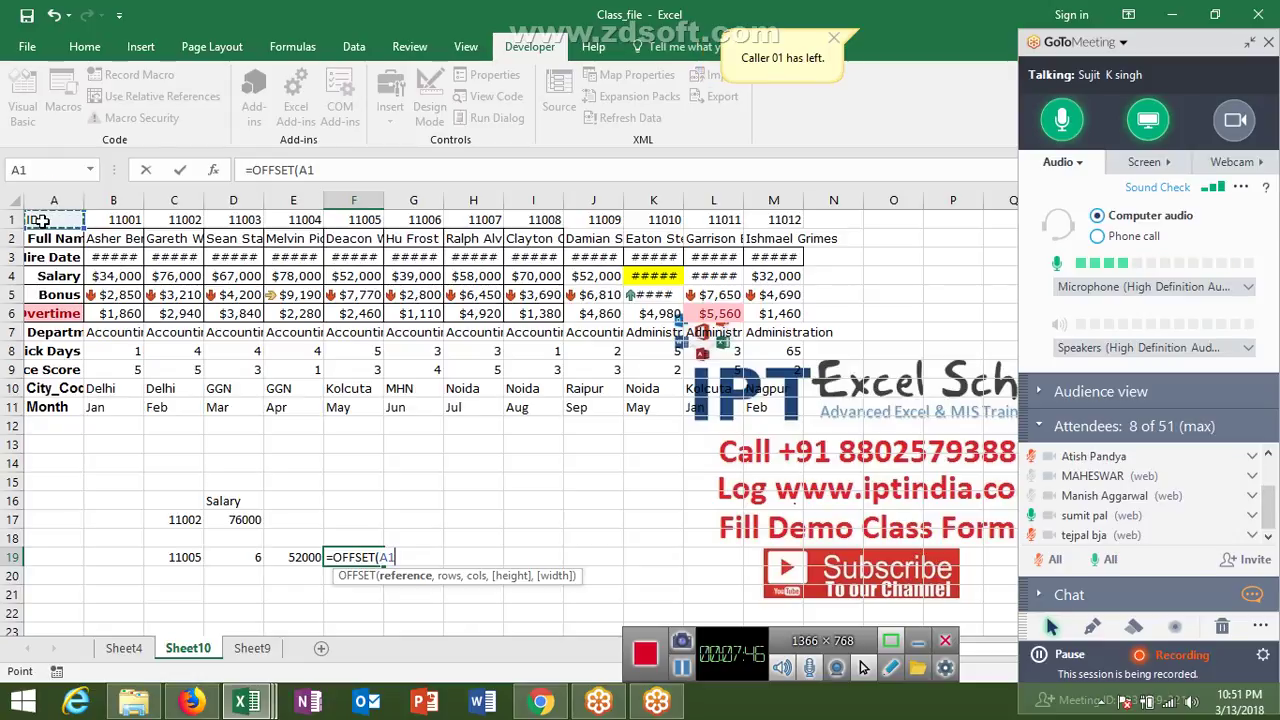
pyautogui.press('Escape')
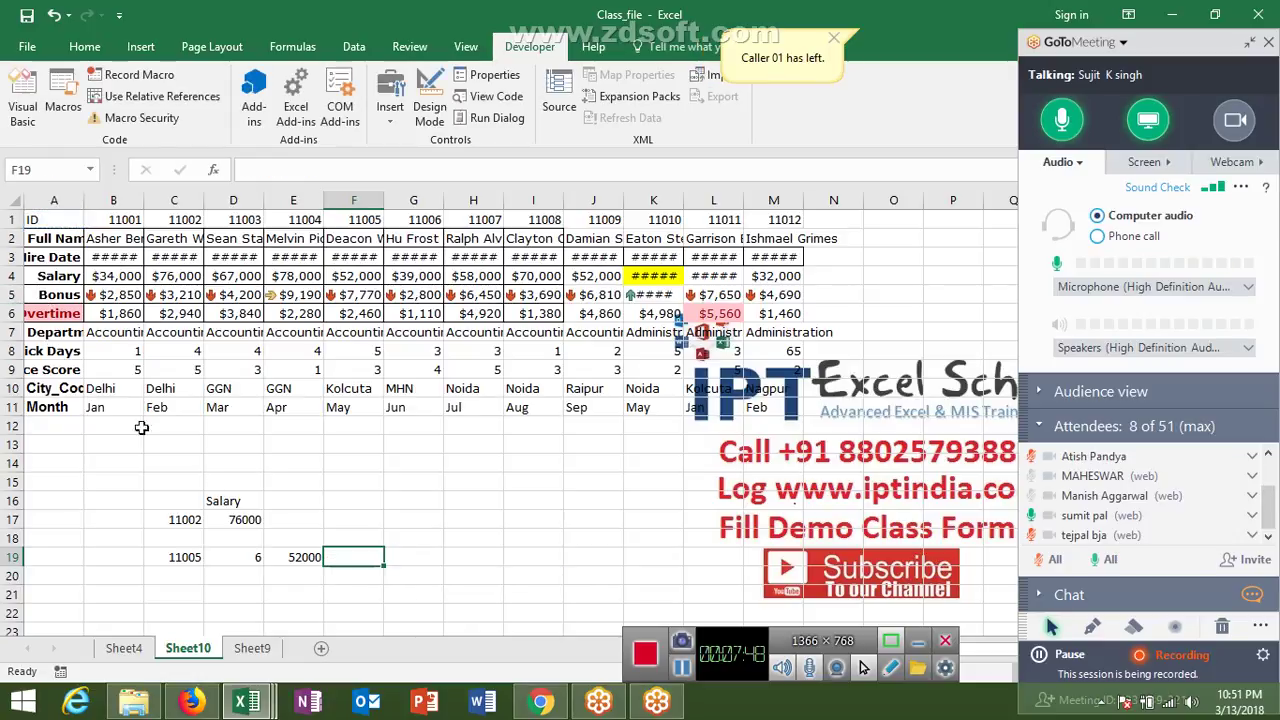
pyautogui.click(291, 560)
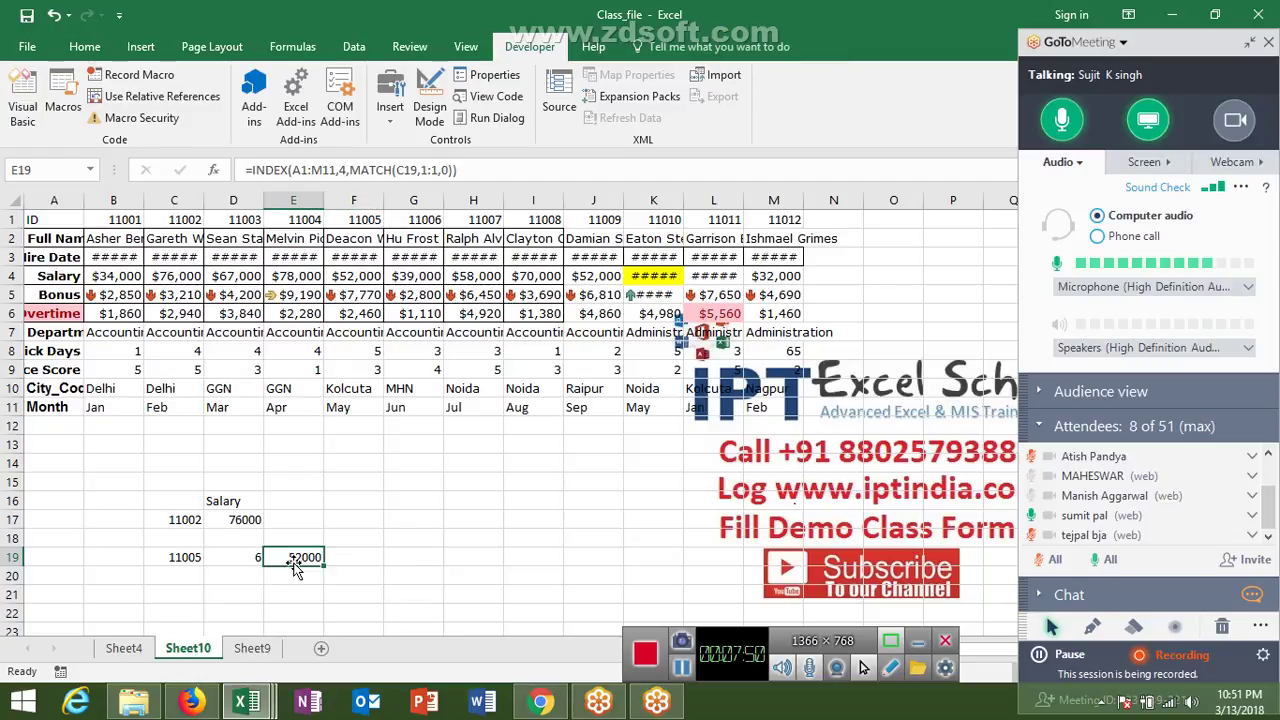
pyautogui.doubleClick(295, 560)
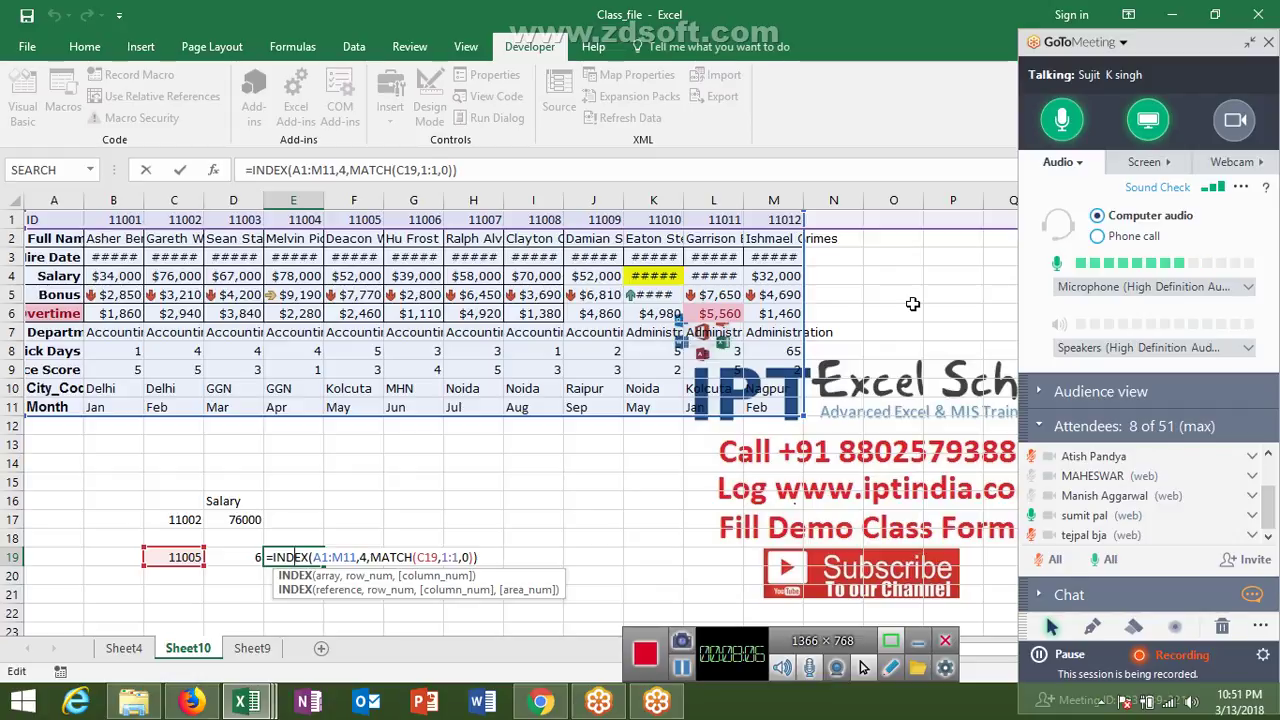
pyautogui.hotkey('ctrl', 'Return')
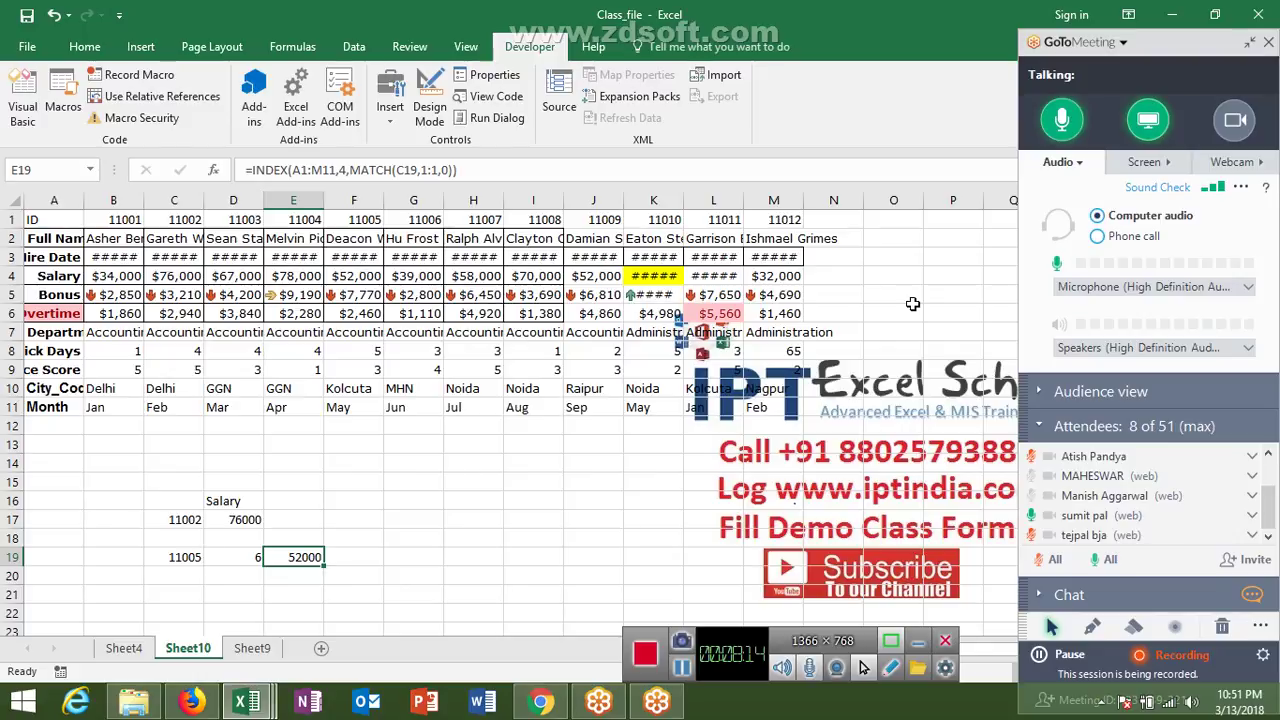
pyautogui.press('Right')
pyautogui.press('Right')
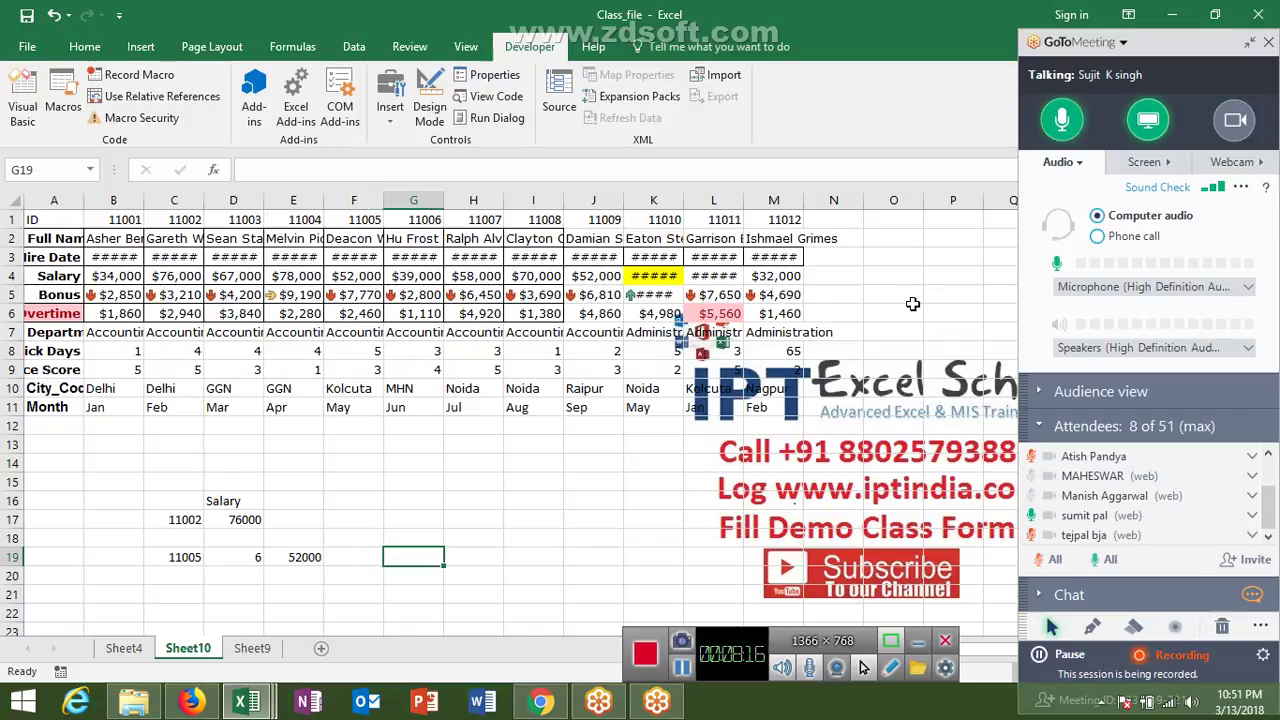
# Build an OFFSET formula in F19 anchored at A1 with a fixed column offset of 5
pyautogui.press('Left')
pyautogui.write('=')
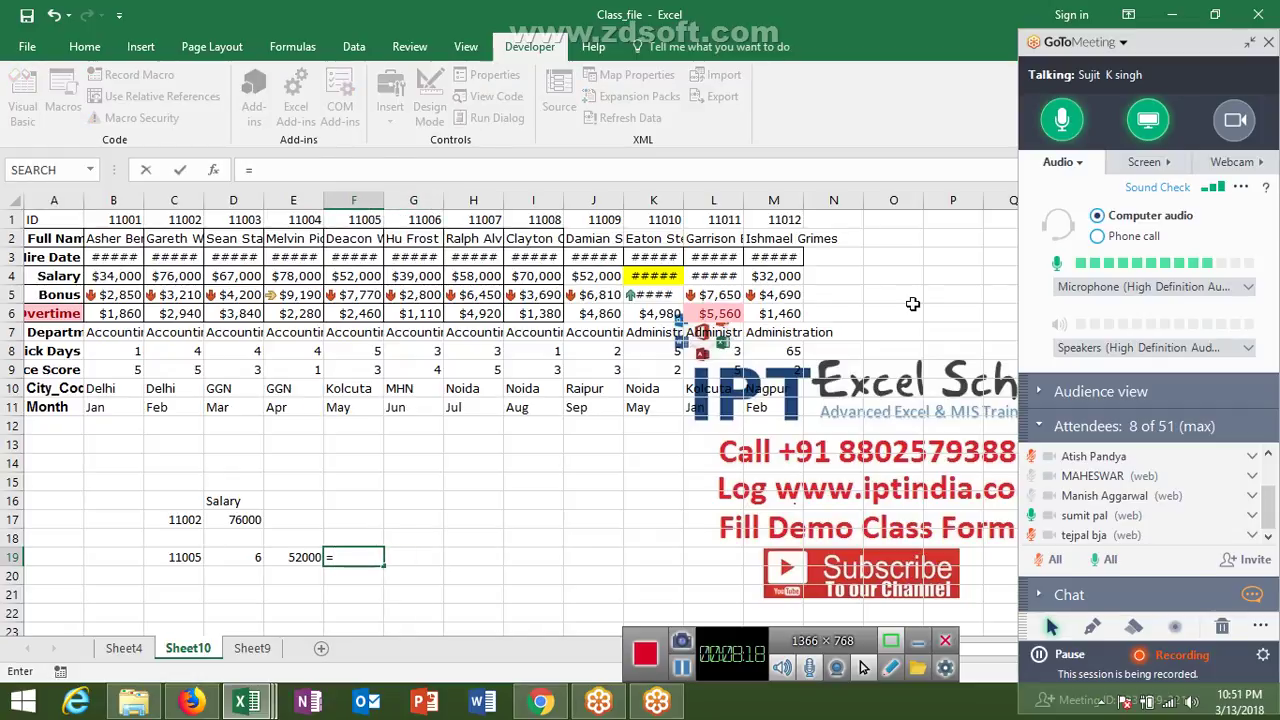
pyautogui.write('off')
pyautogui.press('Tab')
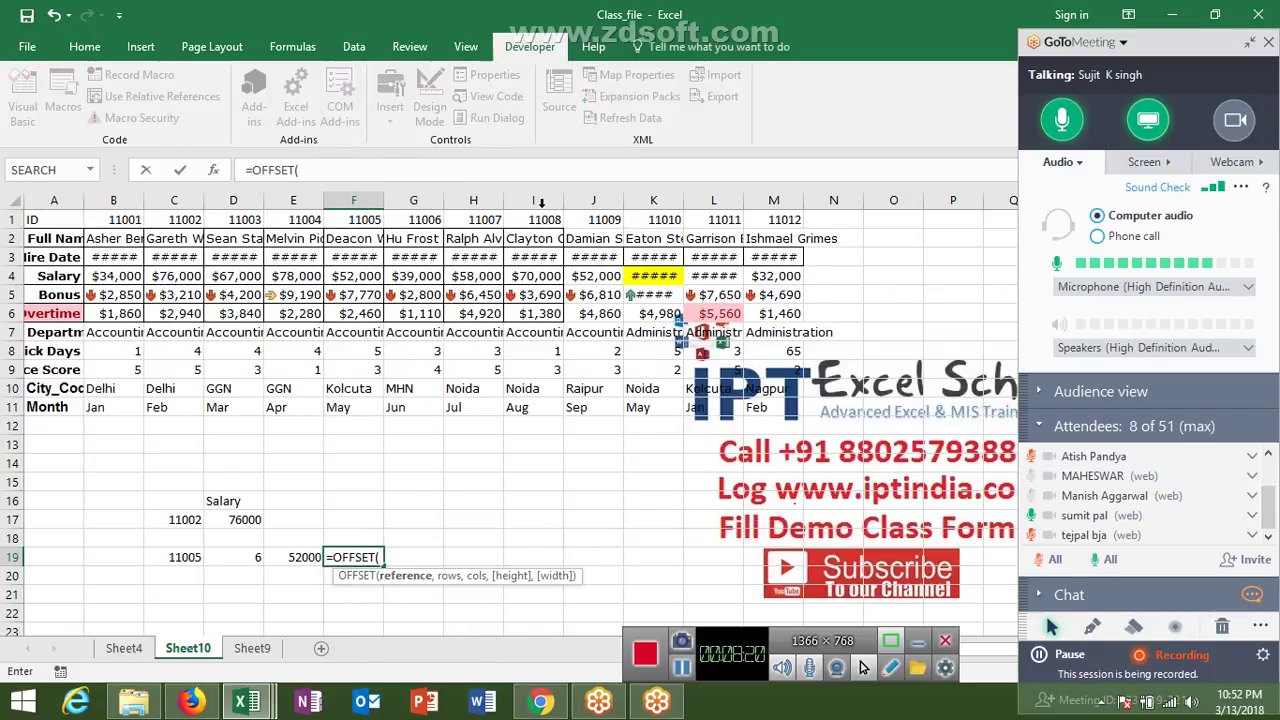
pyautogui.click(71, 221)
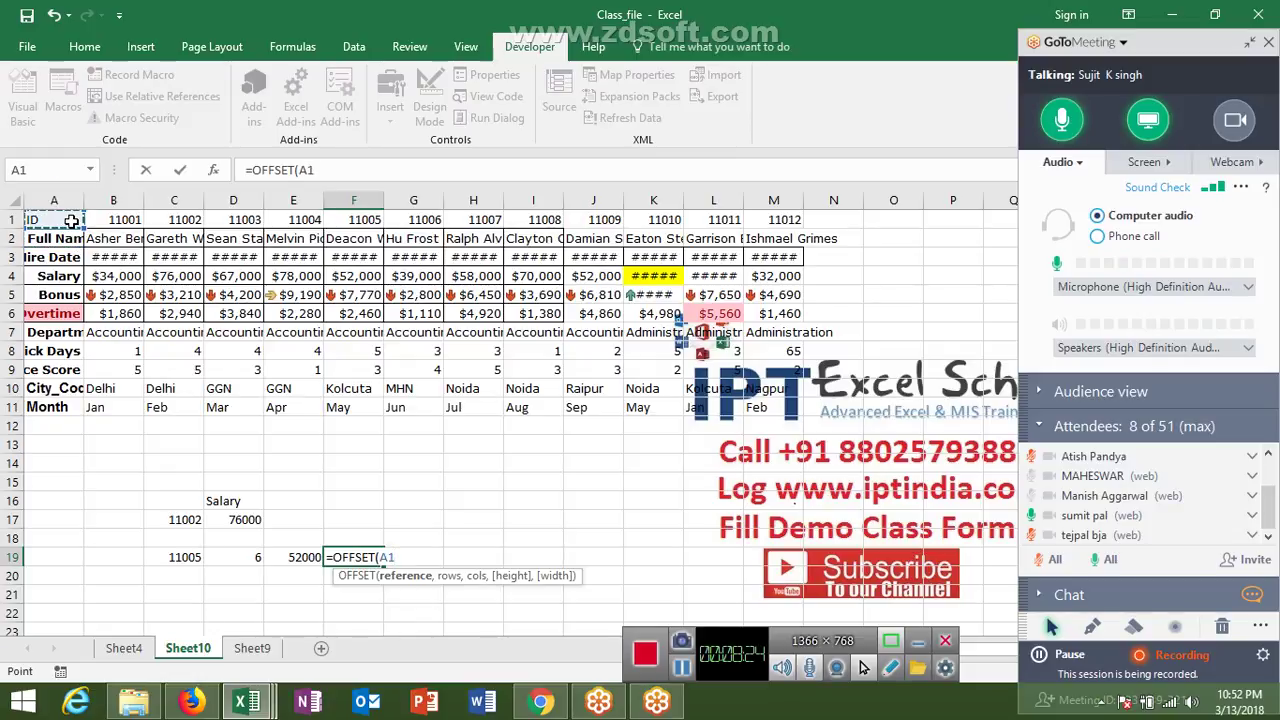
pyautogui.write(',3')
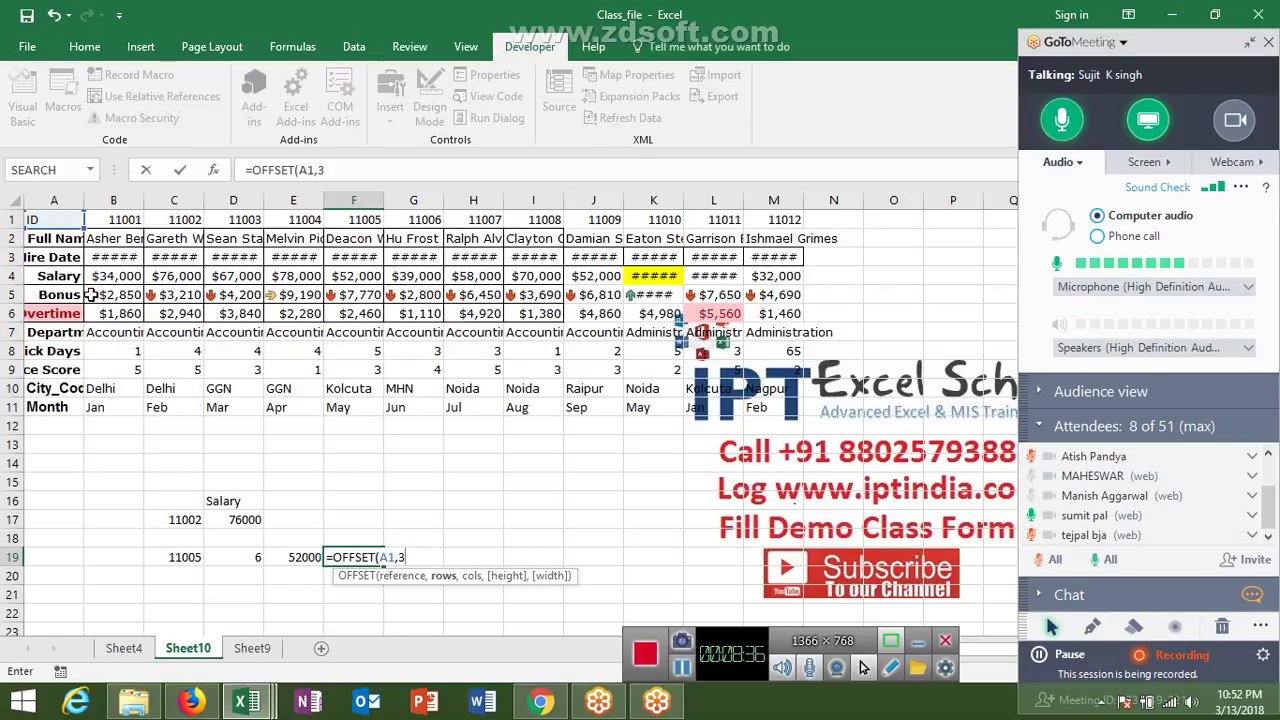
pyautogui.write(',')
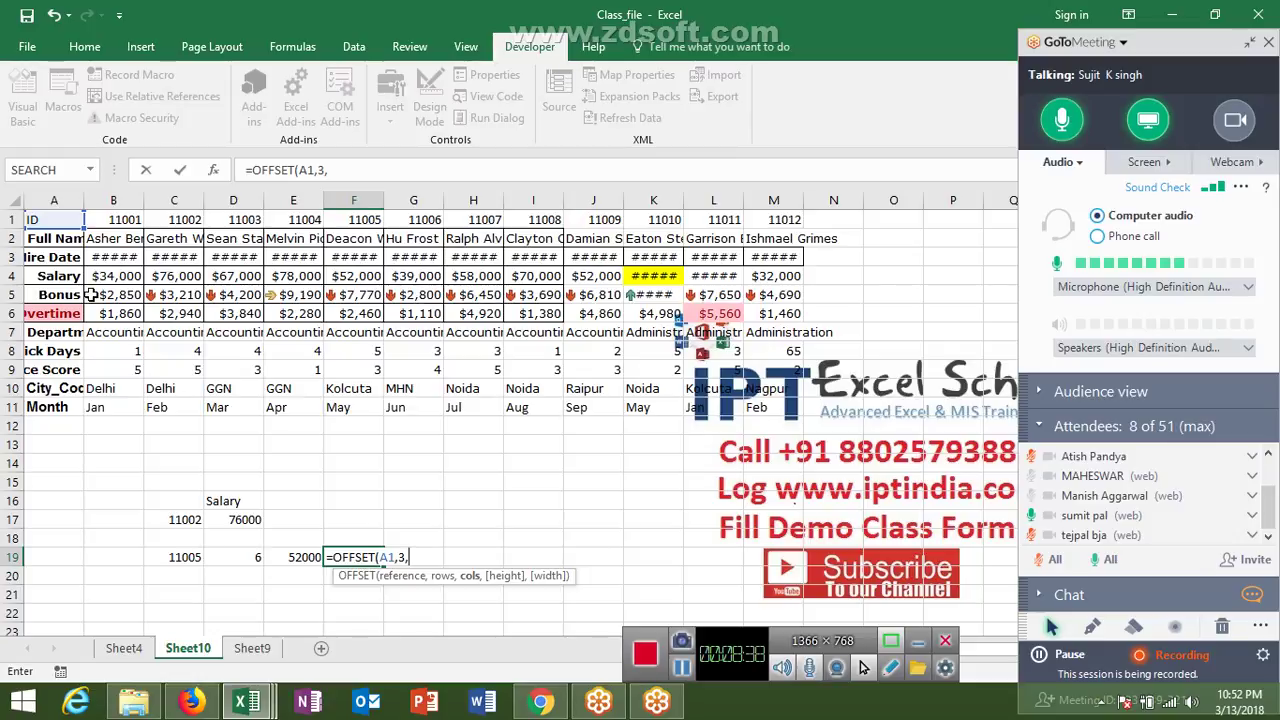
pyautogui.write('5')
pyautogui.press('Return')
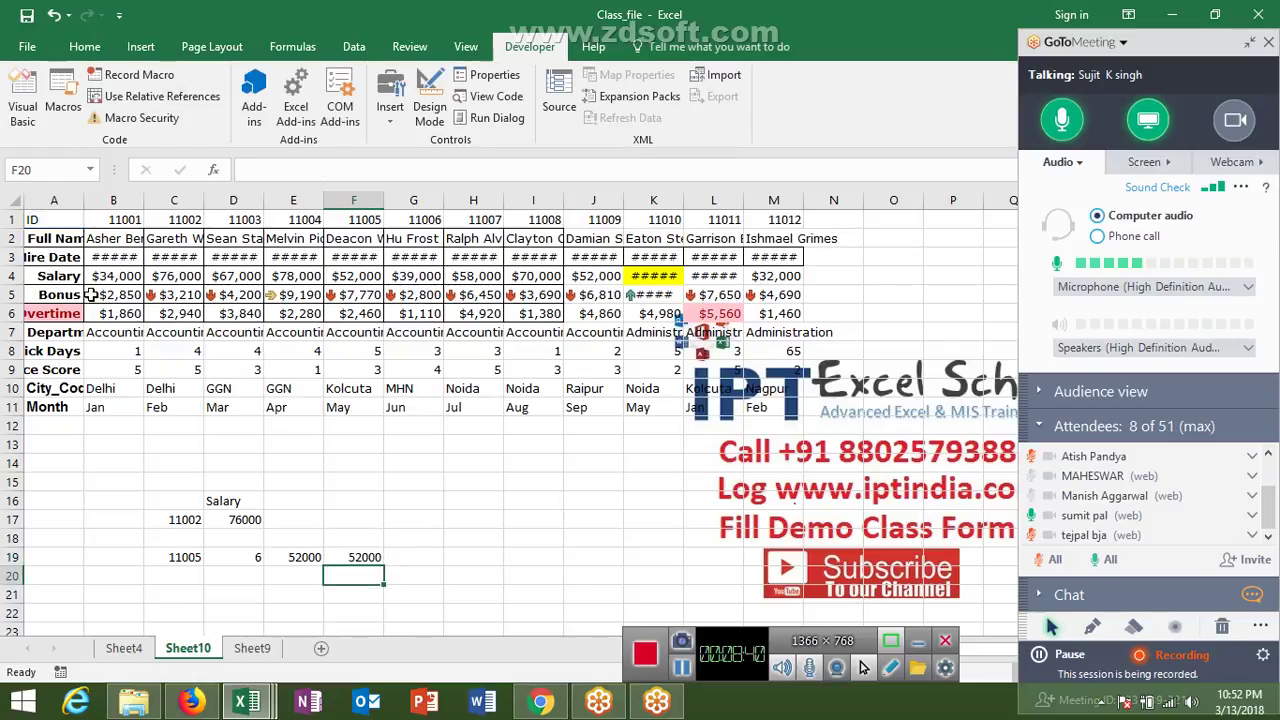
pyautogui.press('Up')
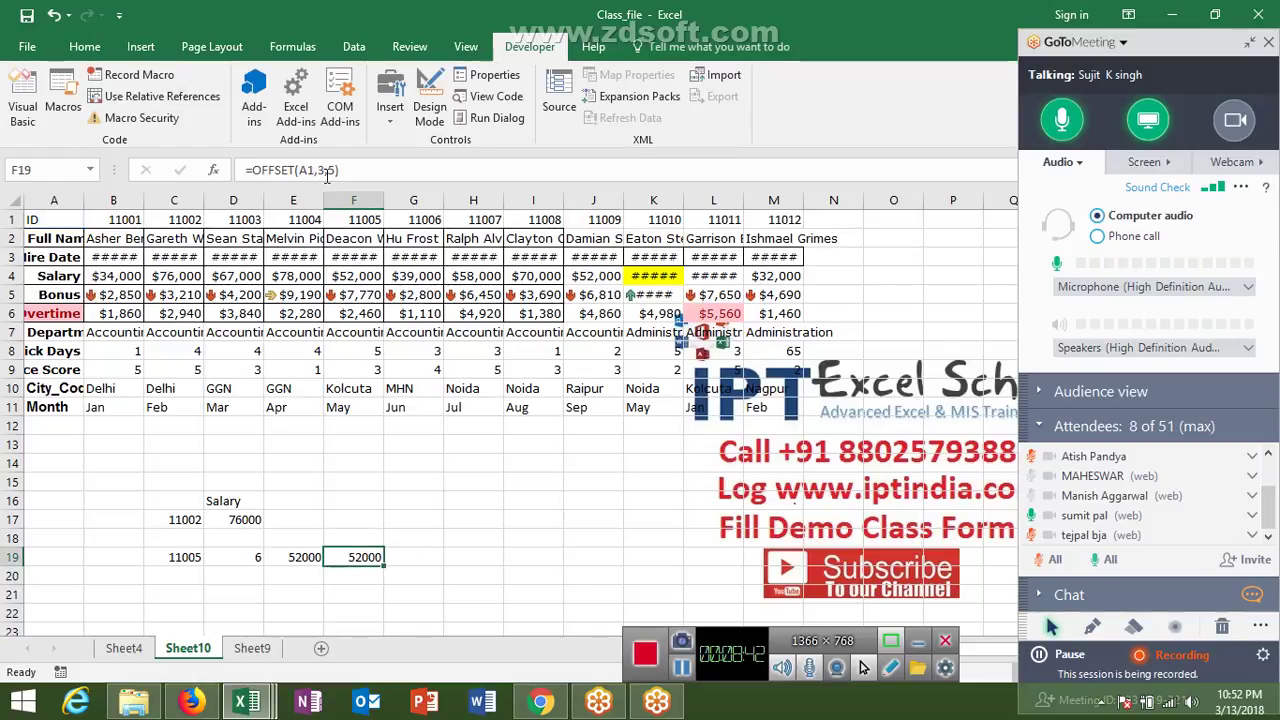
# Change the OFFSET column offset to D19-1, giving =OFFSET(A1,3,D19-1) returning 52000
pyautogui.click(393, 185)
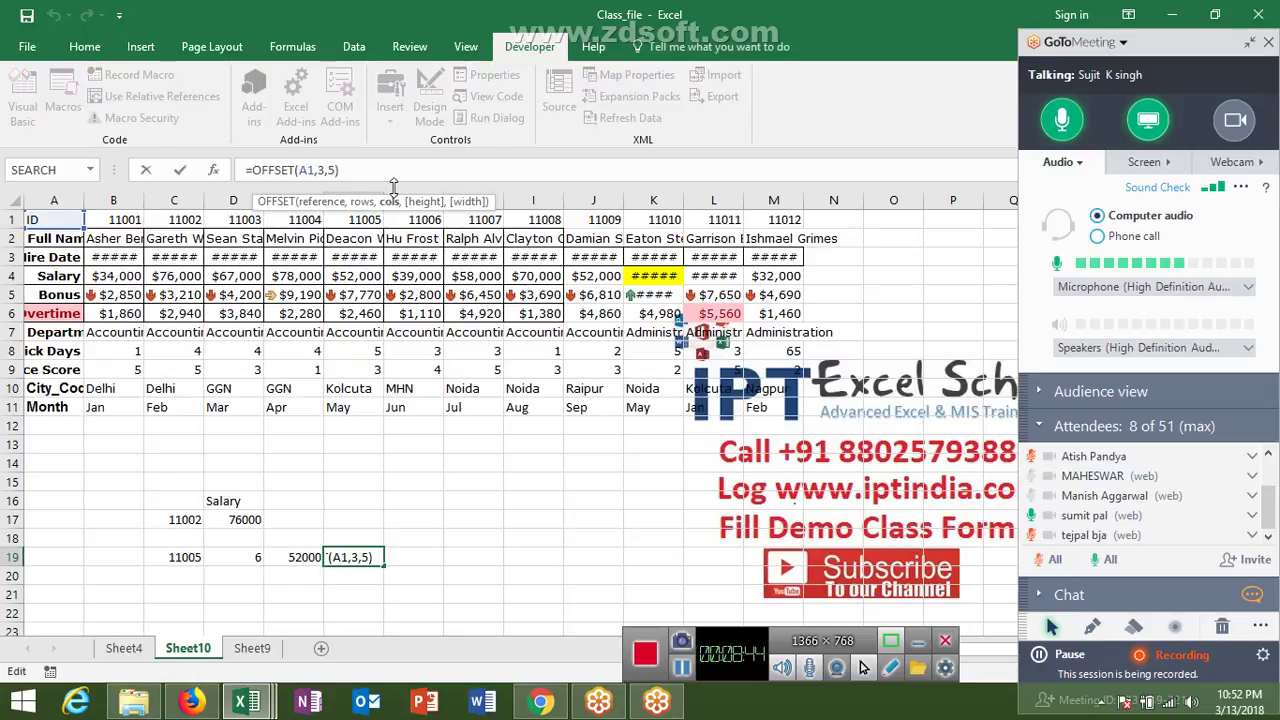
pyautogui.press('BackSpace')
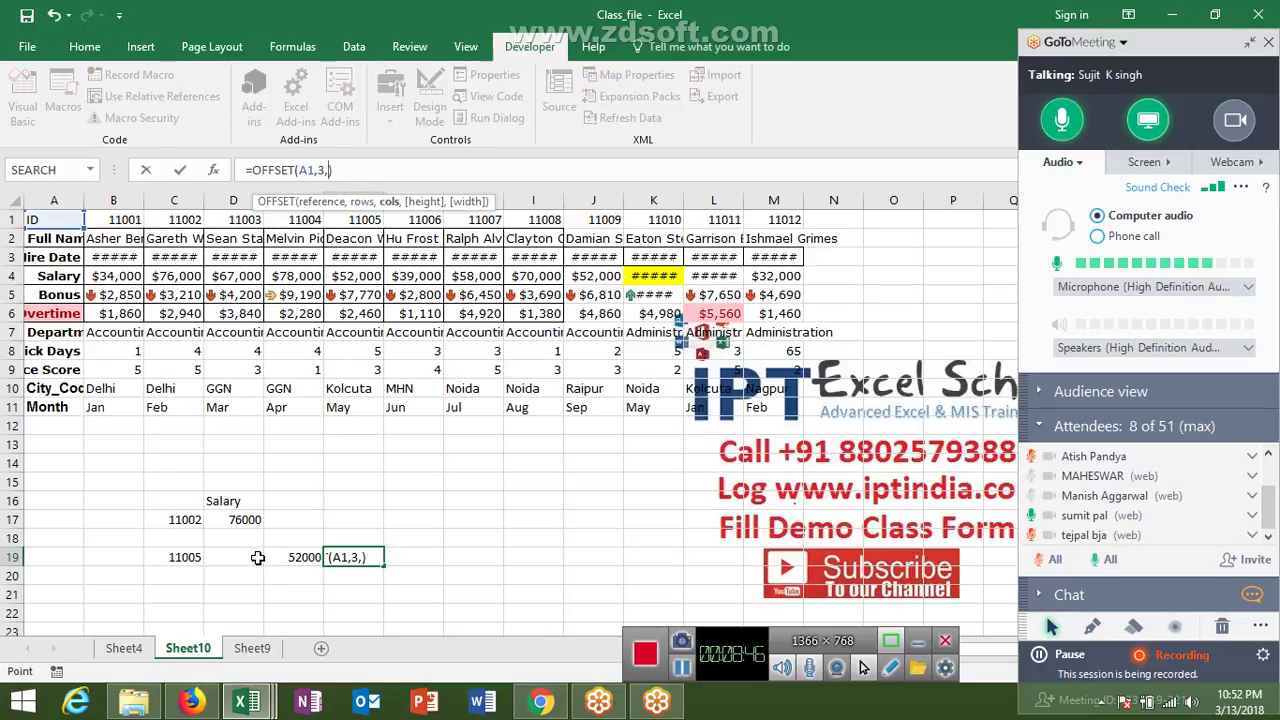
pyautogui.click(255, 556)
pyautogui.write('-1')
pyautogui.hotkey('ctrl', 'Return')
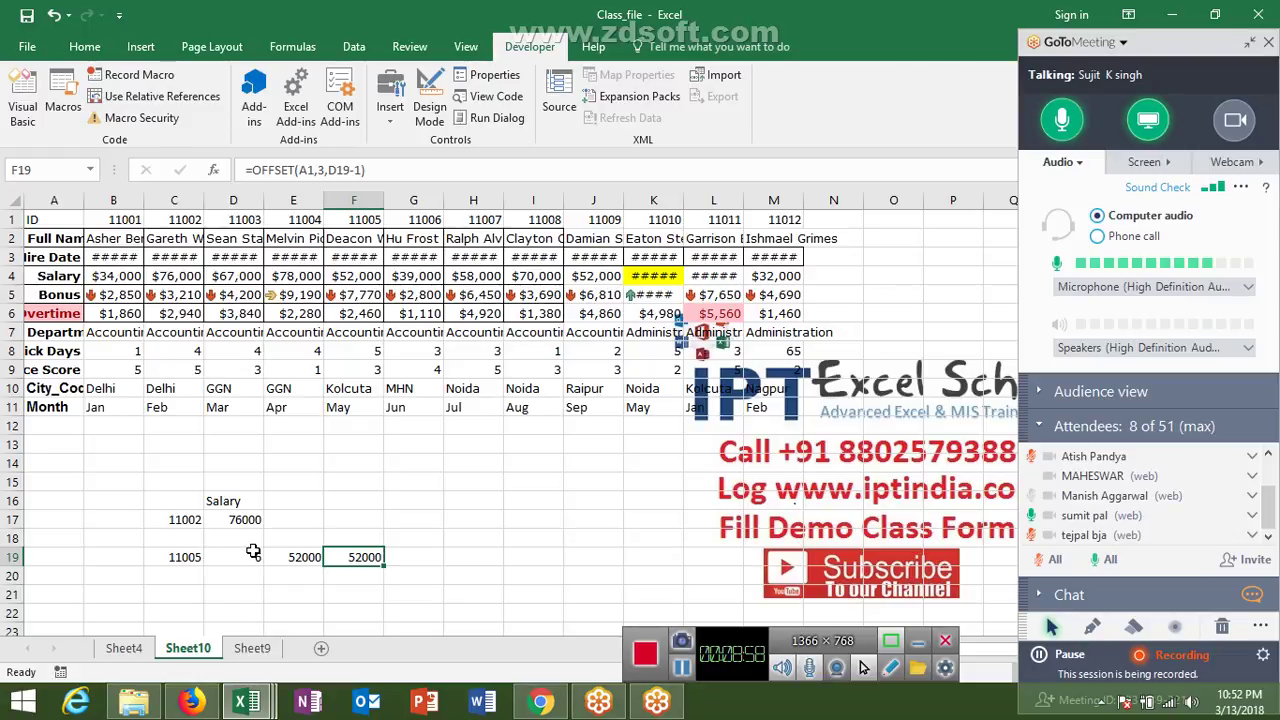
# Step back through the lookup cells to show D17's =HLOOKUP(C17,1:11,4,0) formula
pyautogui.press('Left')
pyautogui.press('Left')
pyautogui.press('Left')
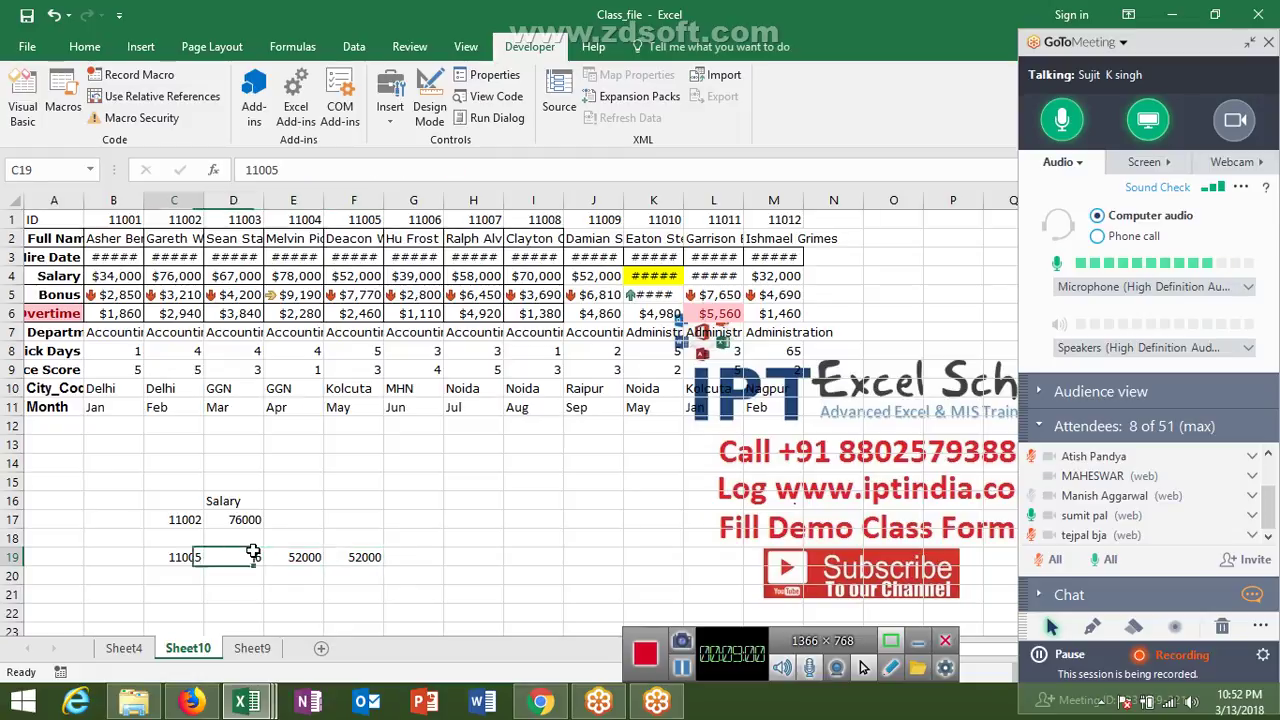
pyautogui.press('Up')
pyautogui.press('Up')
pyautogui.press('Right')
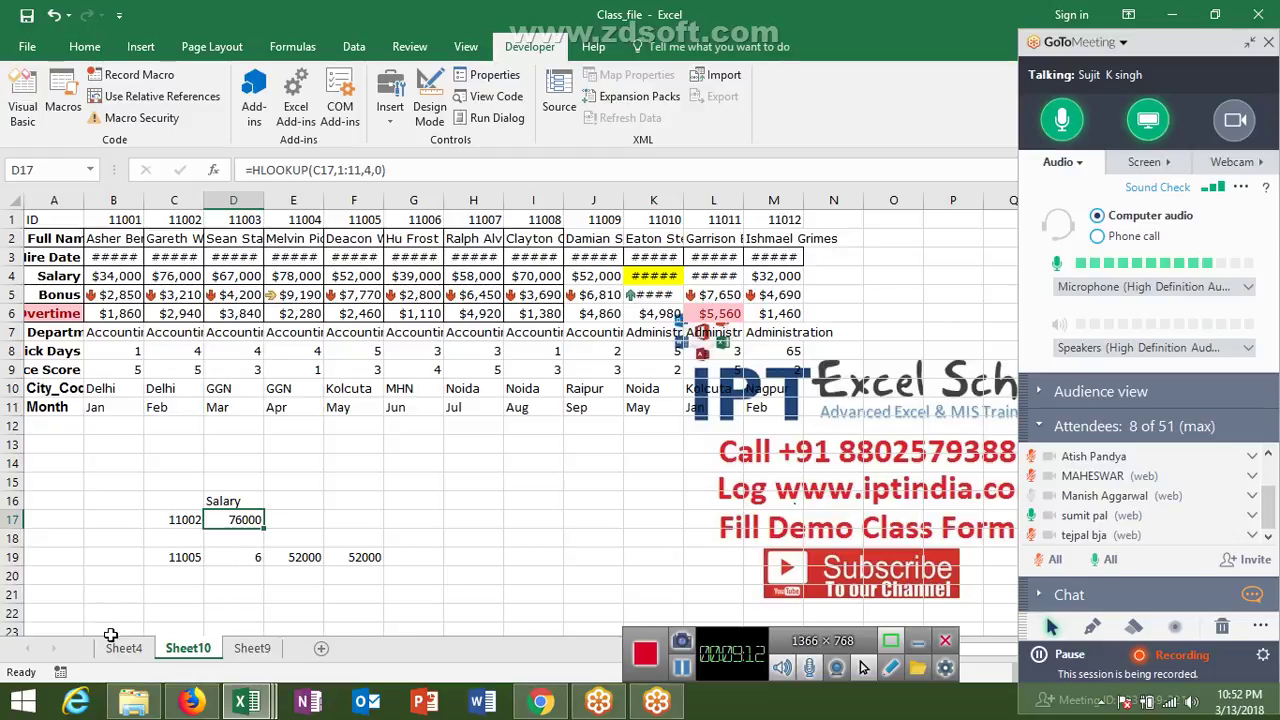
# Copy Sheet4's first records (A1:K19) into Sheet9 and rename it Data1
pyautogui.click(120, 647)
pyautogui.hotkey('ctrl', 'c')
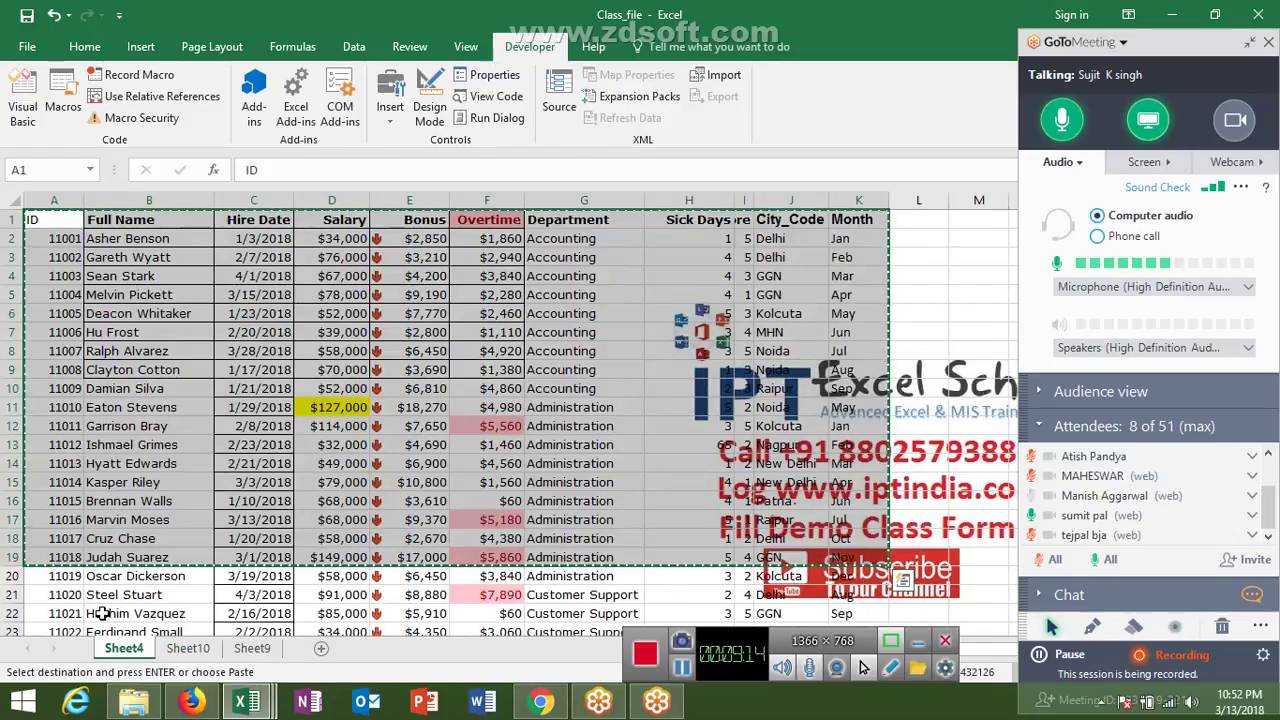
pyautogui.click(254, 649)
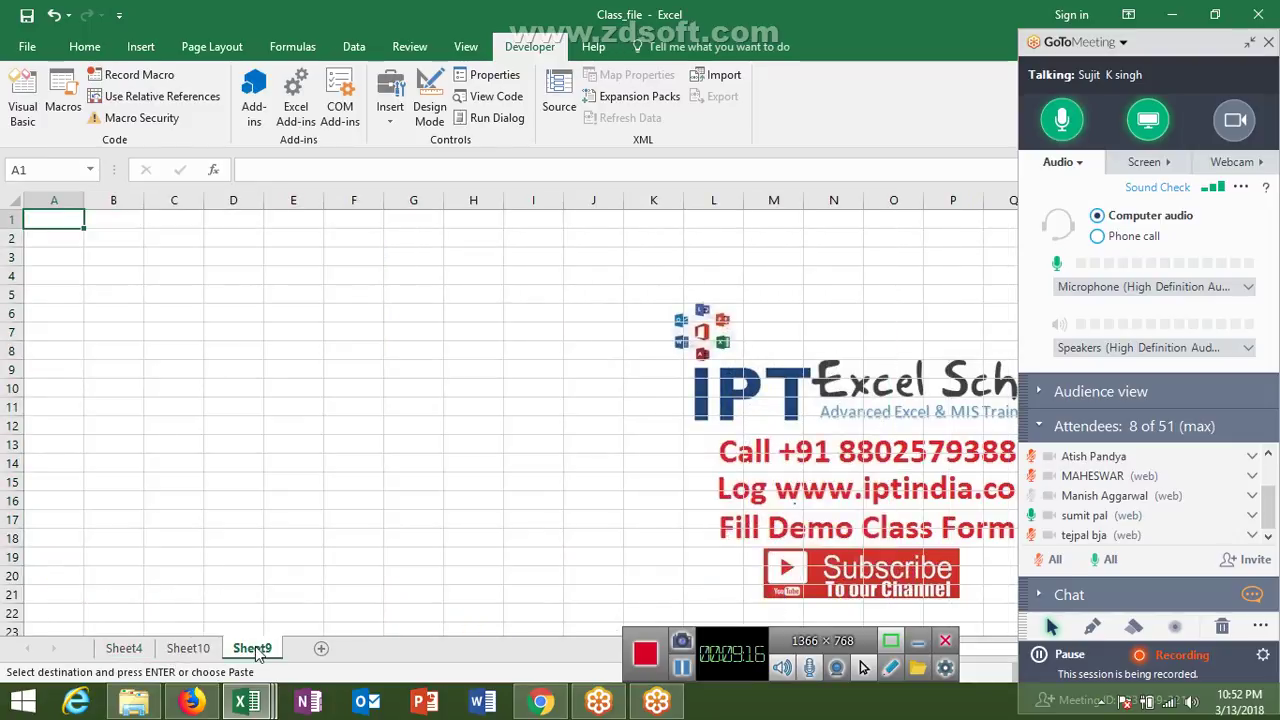
pyautogui.hotkey('ctrl', 'v')
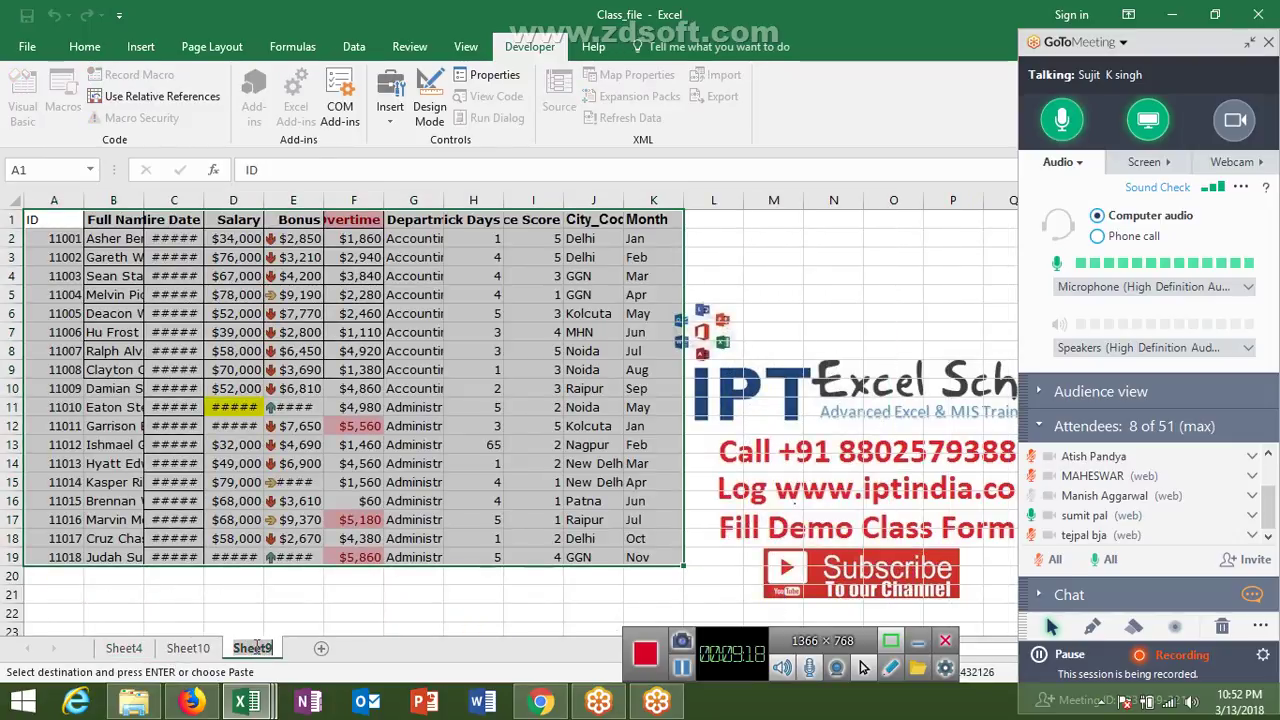
pyautogui.write('Data1')
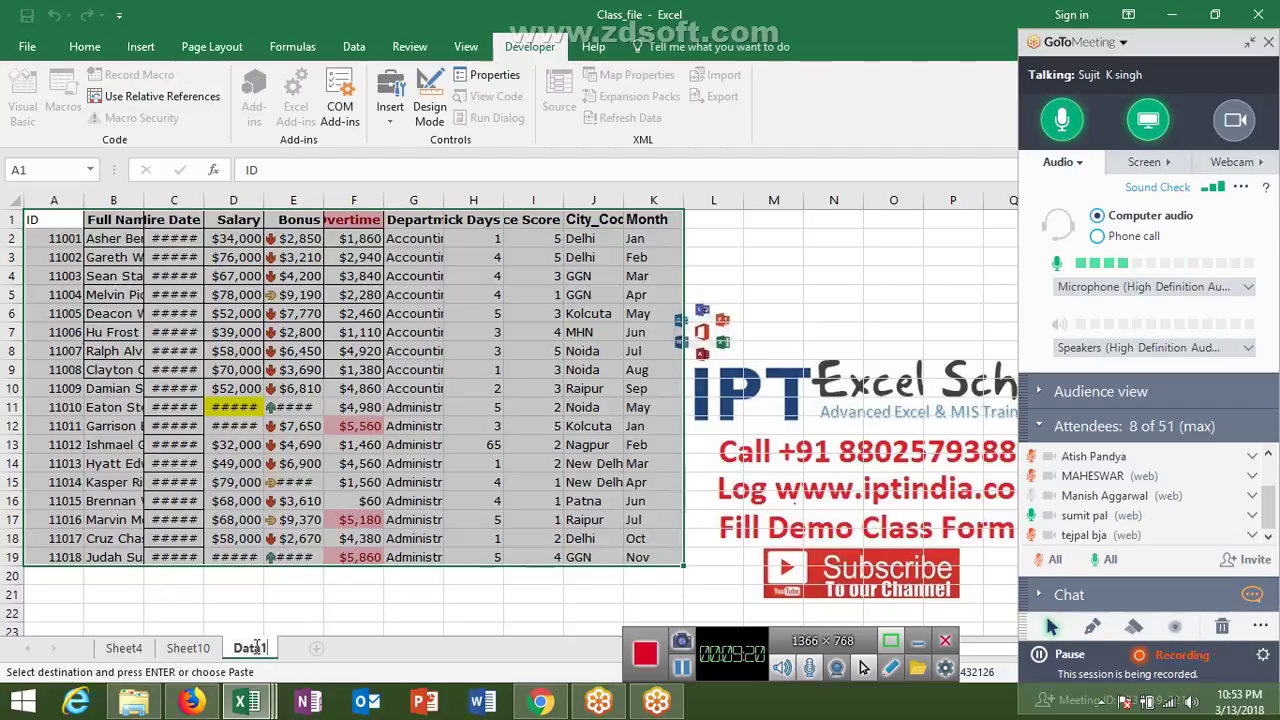
# Add a new blank sheet named Data2 after Data1
pyautogui.click(316, 648)
pyautogui.doubleClick(311, 648)
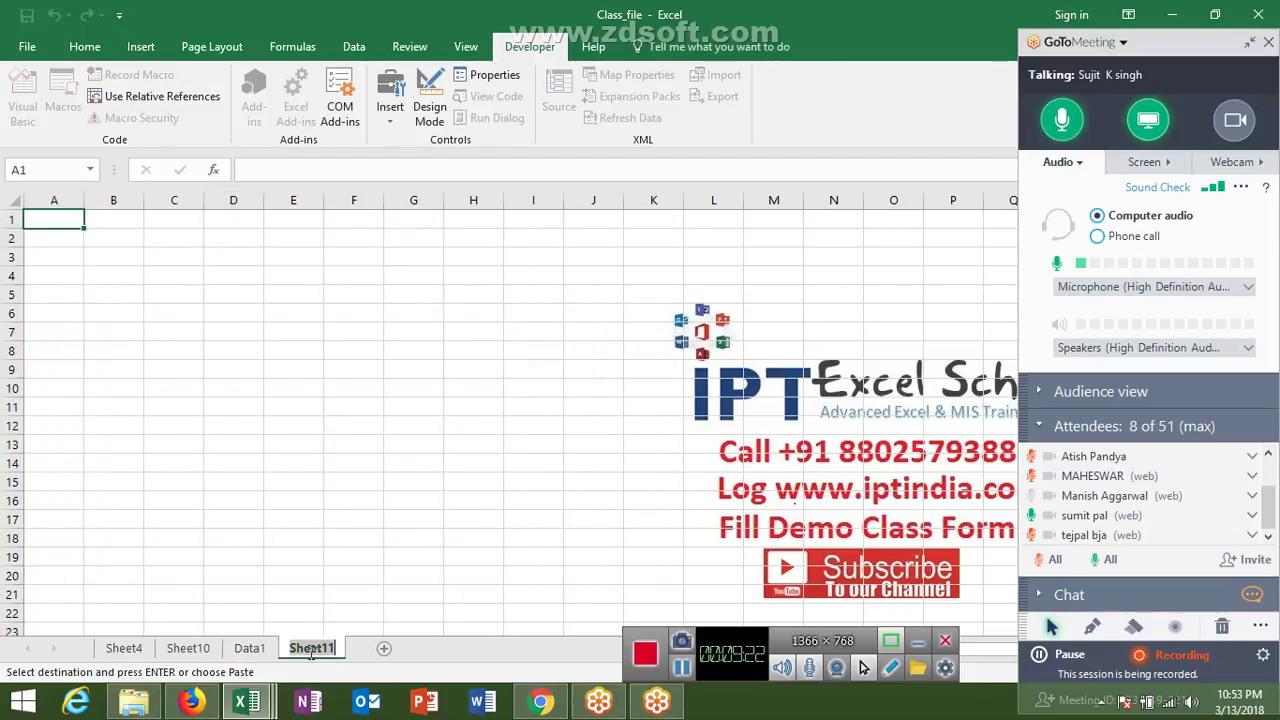
pyautogui.write('Data')
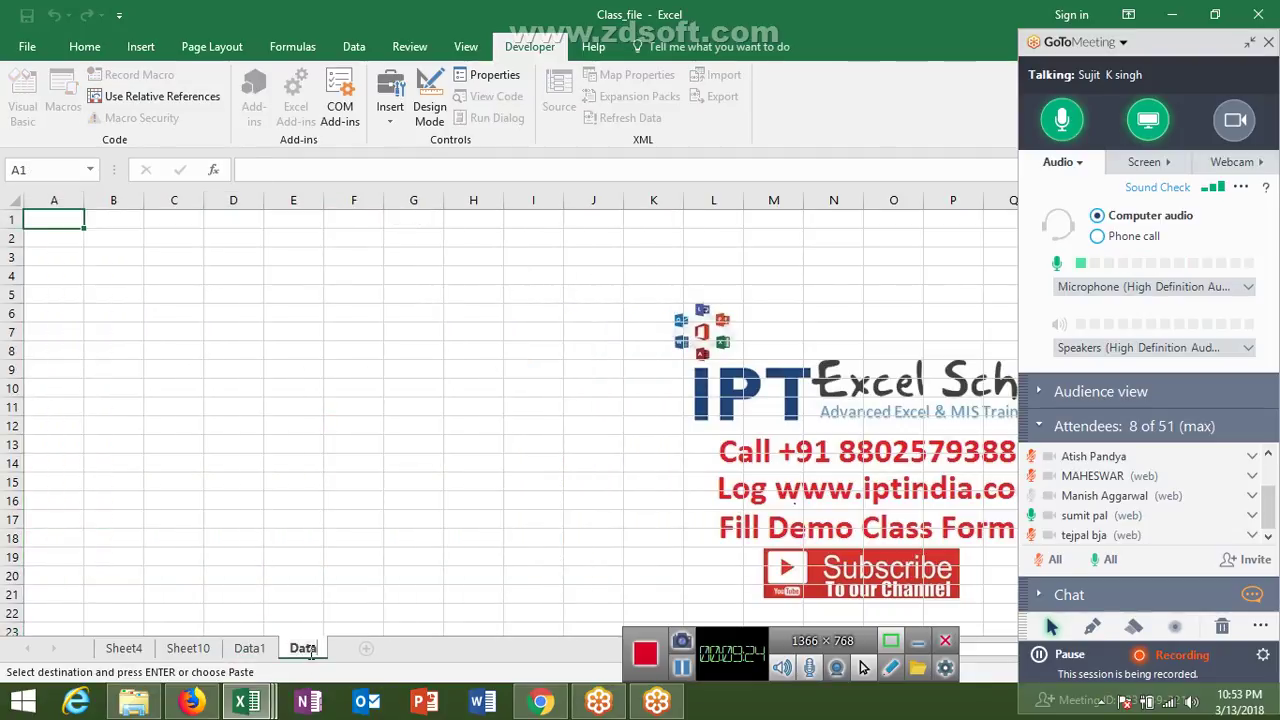
pyautogui.write('2')
pyautogui.click(255, 499)
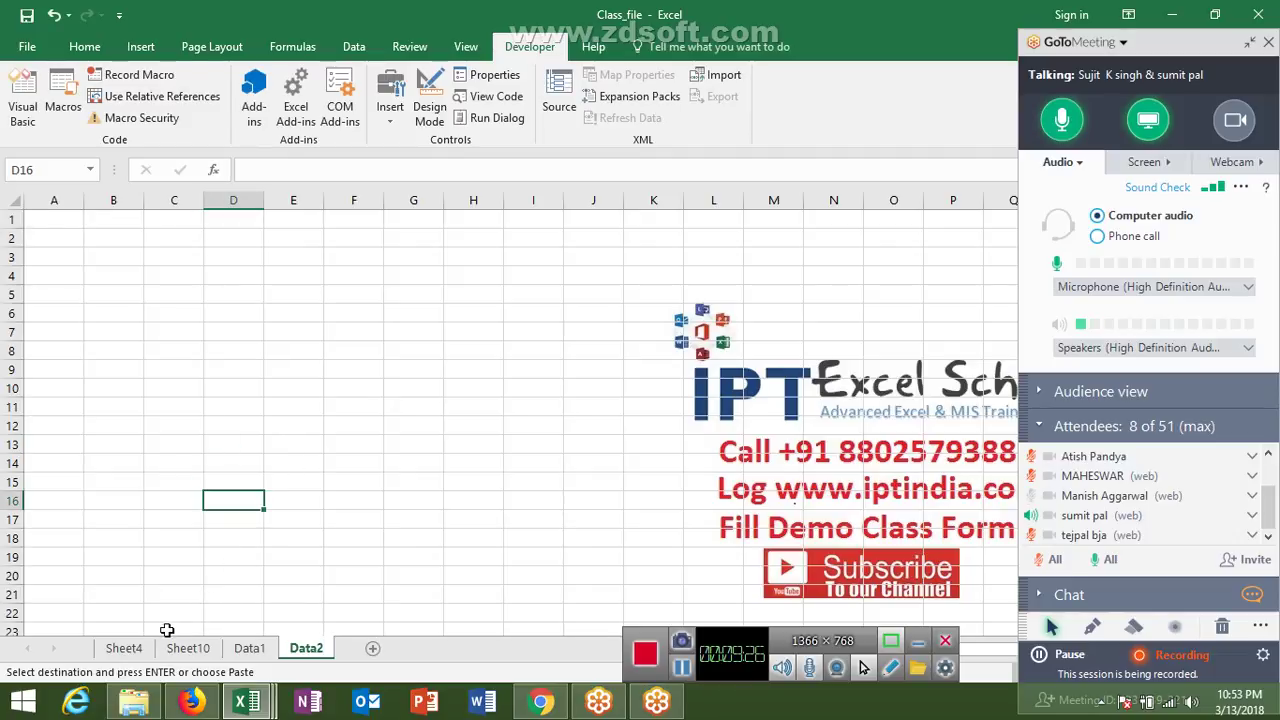
pyautogui.click(140, 648)
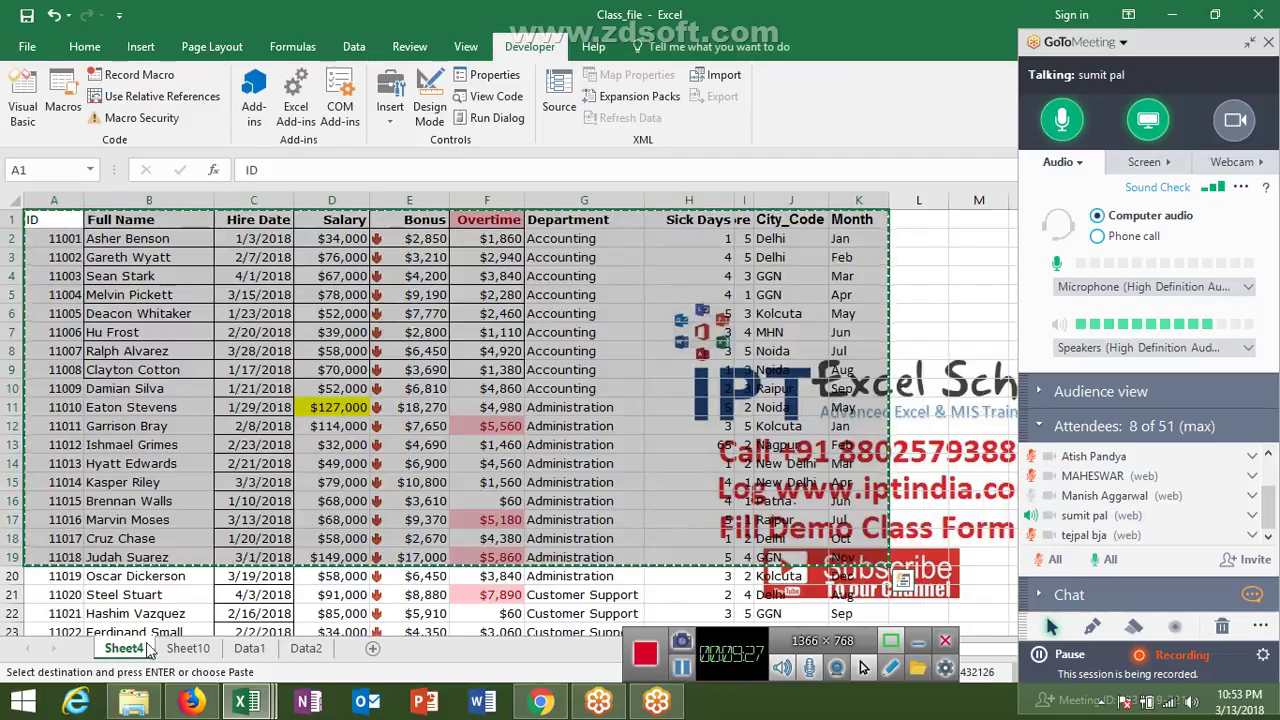
# Copy Data1's header row A1:K1 into cell A1 of Data2
pyautogui.click(250, 648)
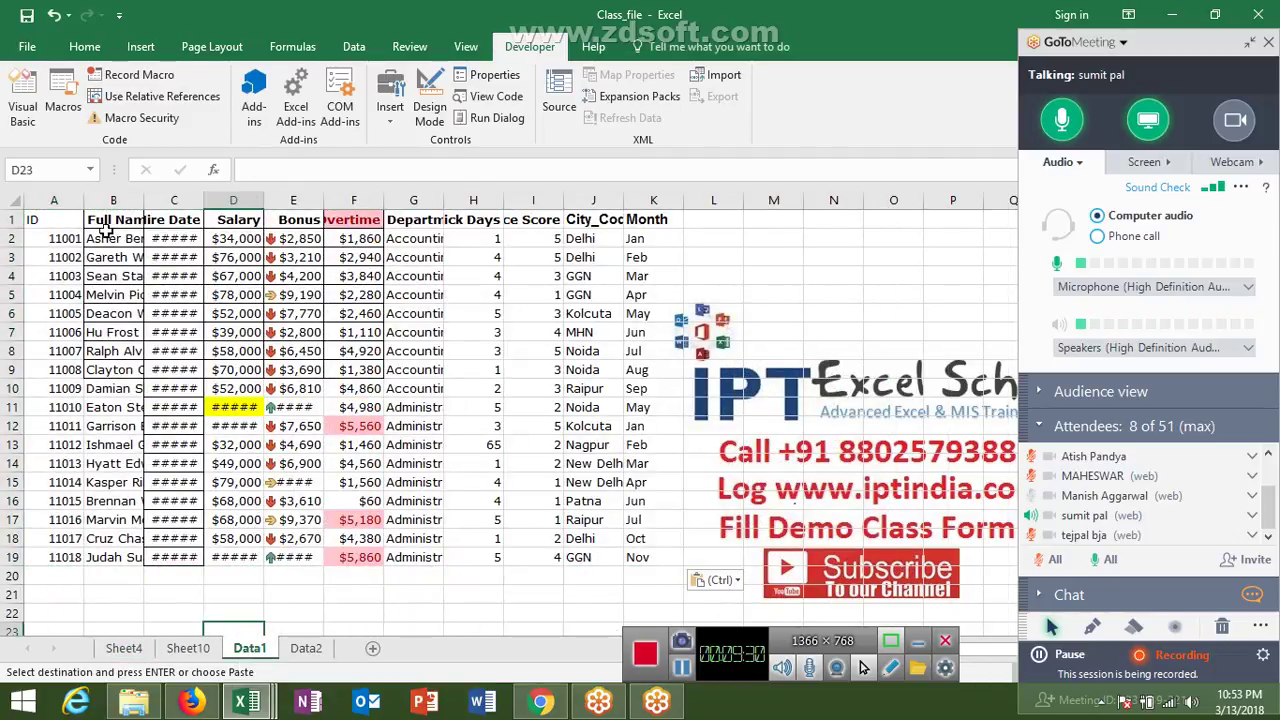
pyautogui.moveTo(75, 219); pyautogui.dragTo(645, 230)
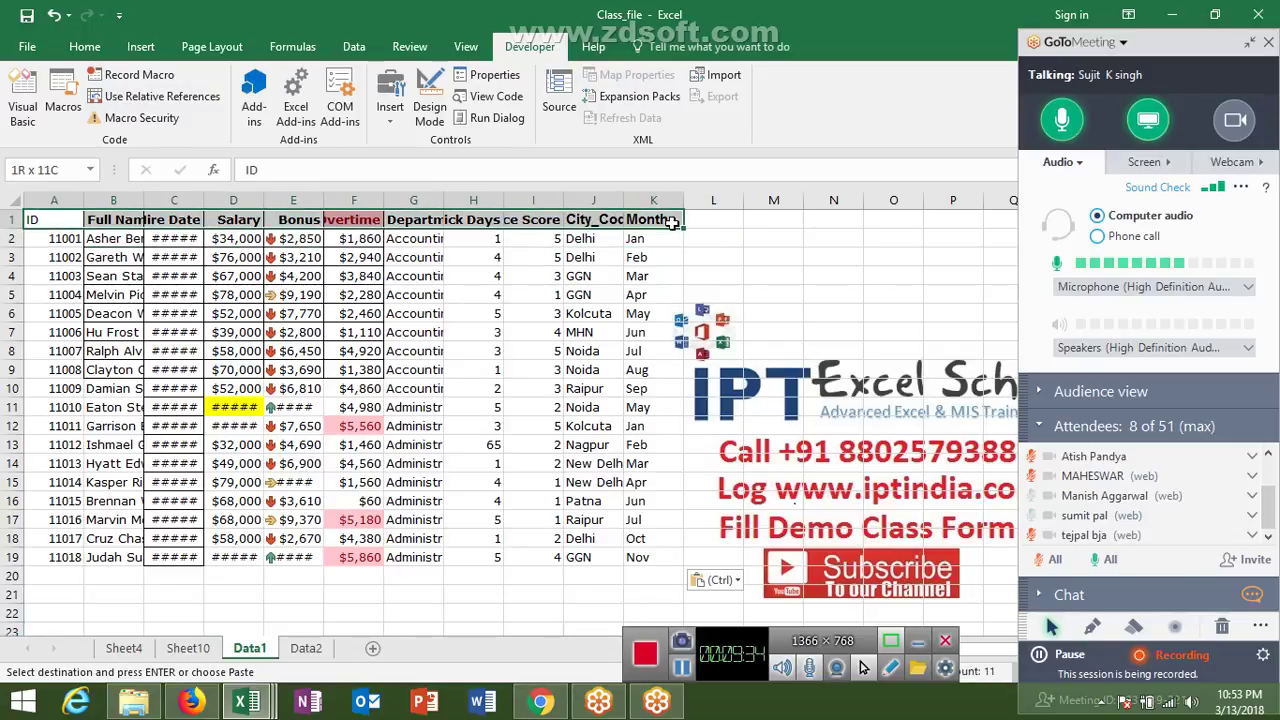
pyautogui.moveTo(645, 230); pyautogui.dragTo(674, 226)
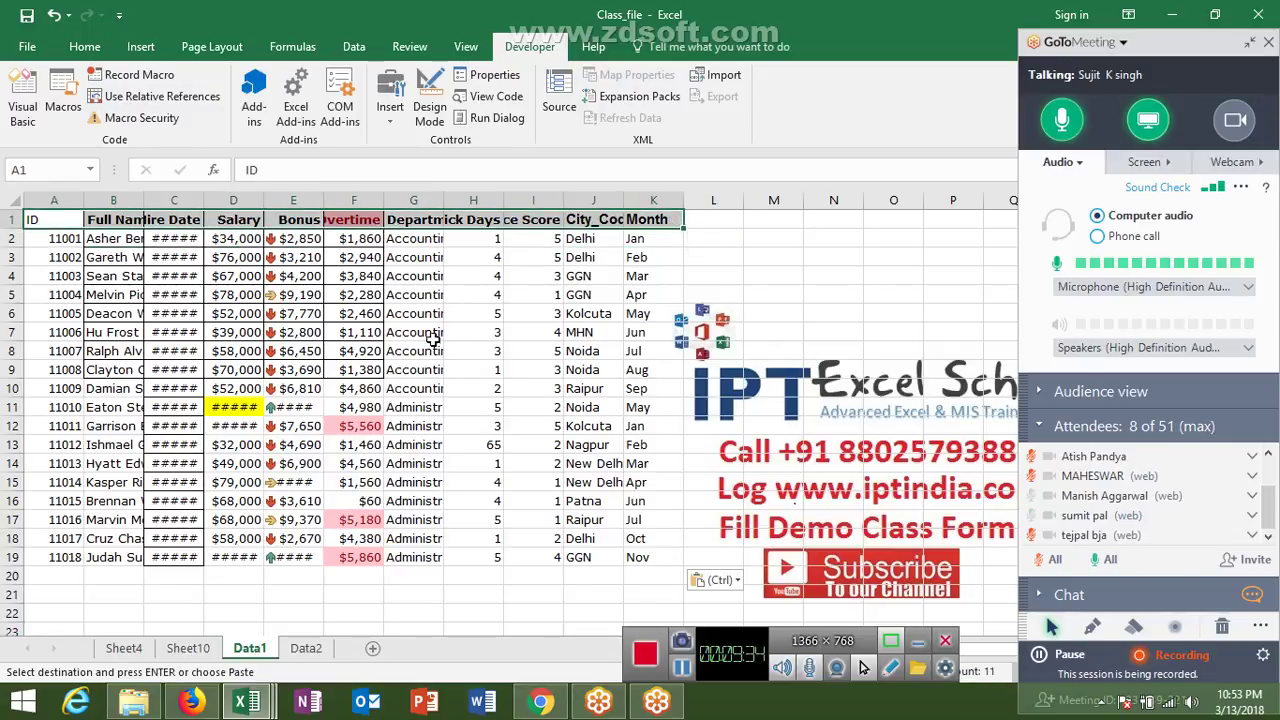
pyautogui.click(302, 649)
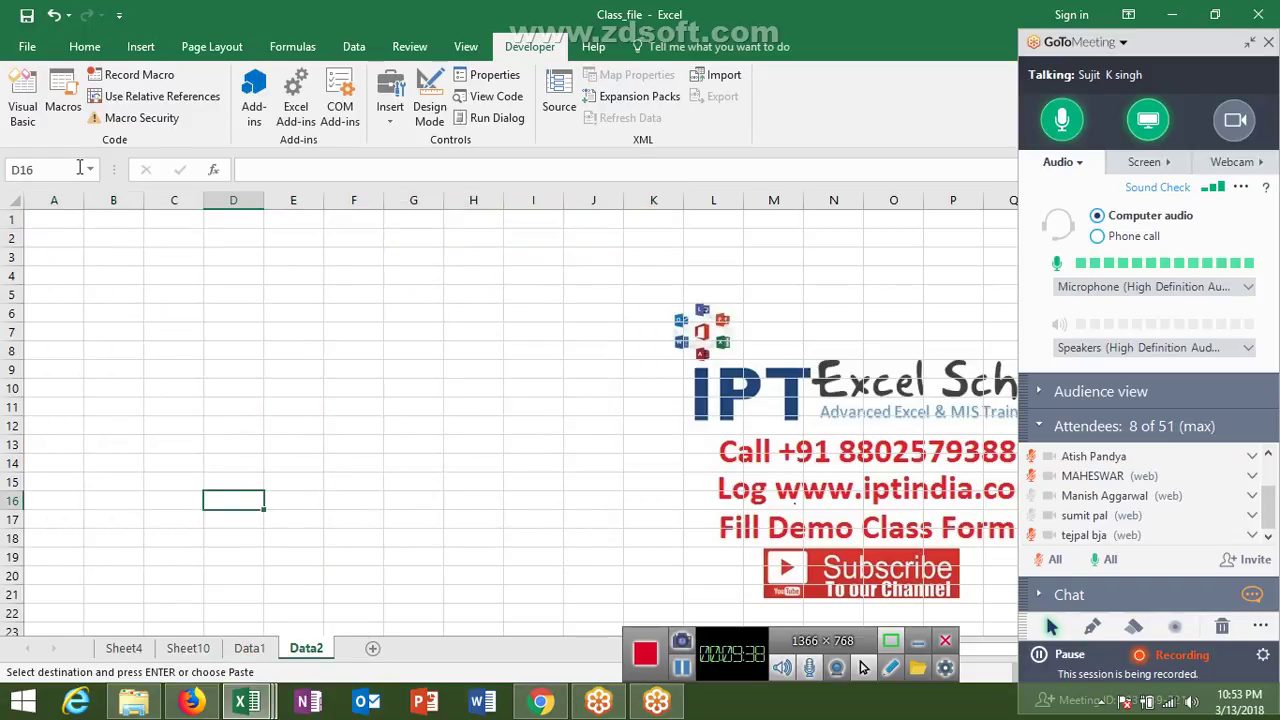
pyautogui.click(58, 220)
pyautogui.hotkey('ctrl', 'v')
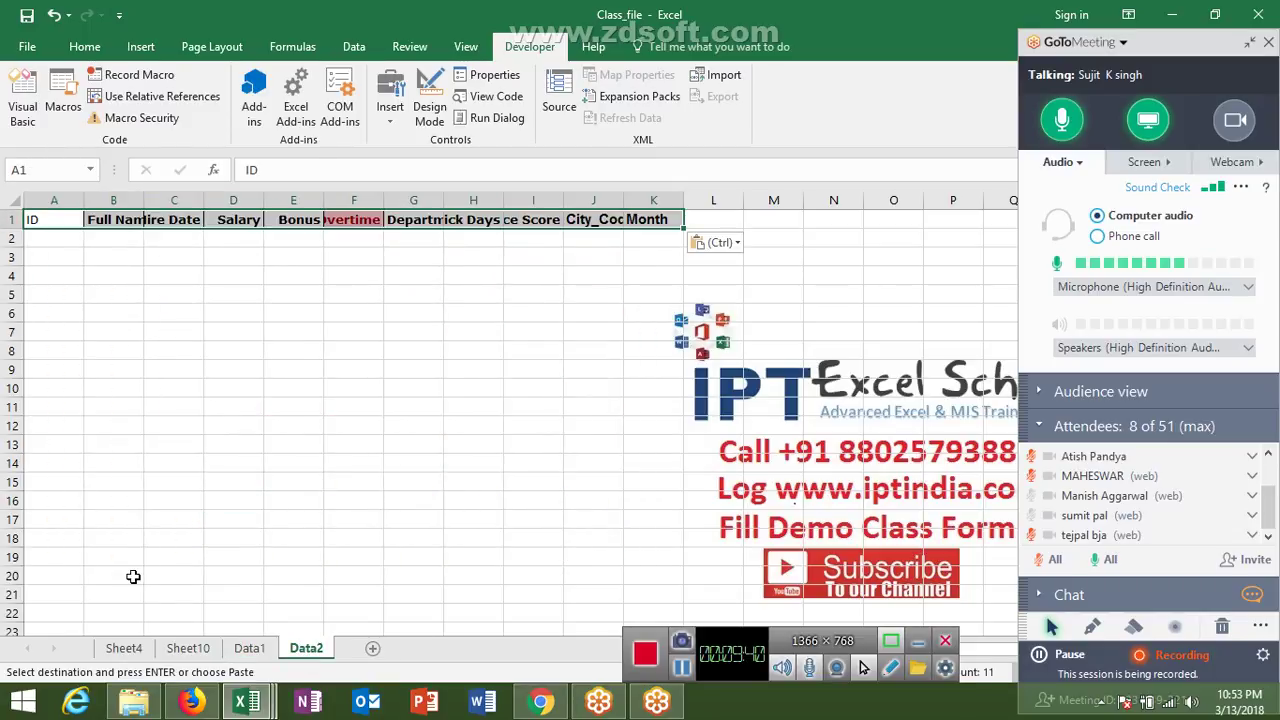
# Copy the remaining Sheet4 records A20:K105 into Data2 starting at A2
pyautogui.click(124, 650)
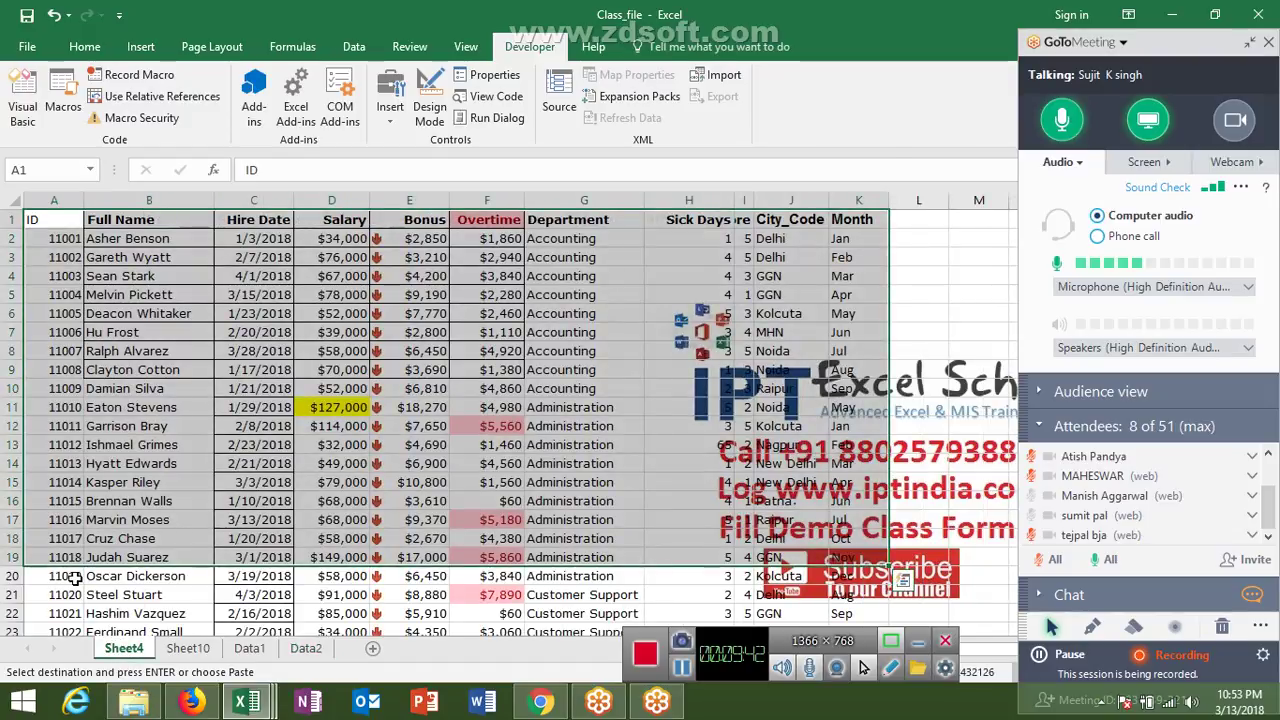
pyautogui.click(75, 577)
pyautogui.hotkey('ctrl', 'shift', 'Right')
pyautogui.hotkey('ctrl', 'shift', 'Down')
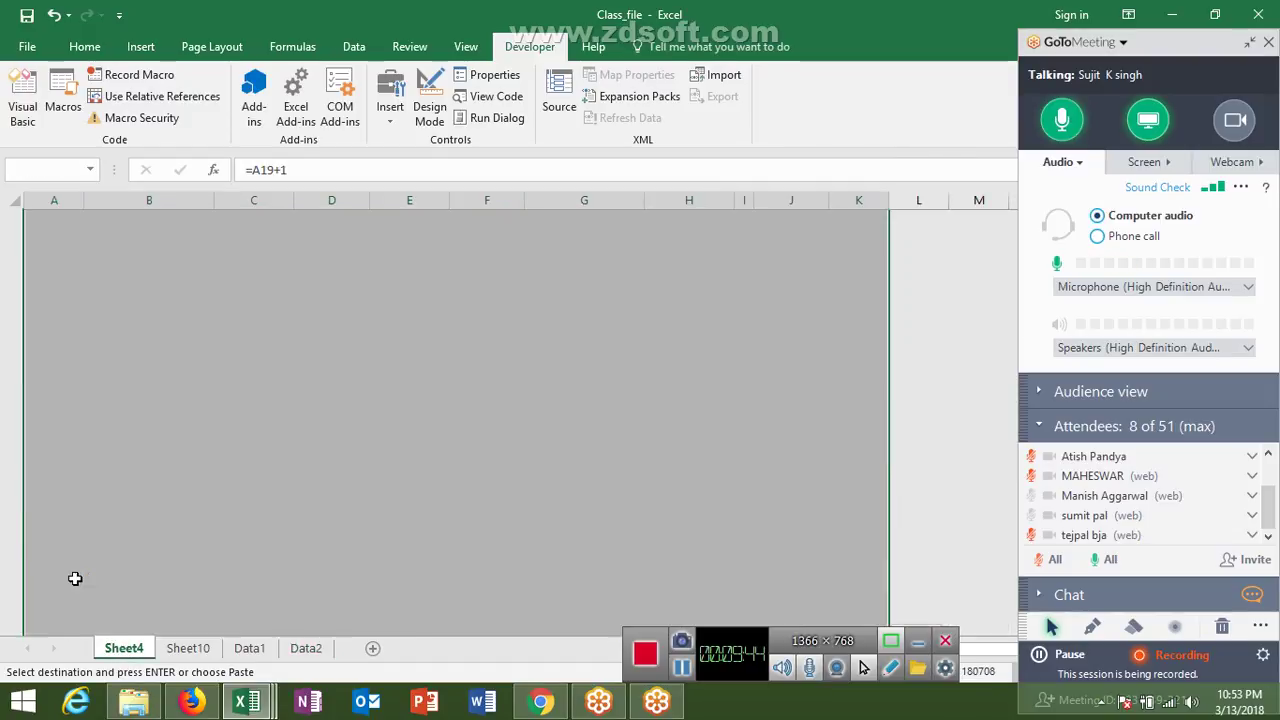
pyautogui.hotkey('ctrl', 'c')
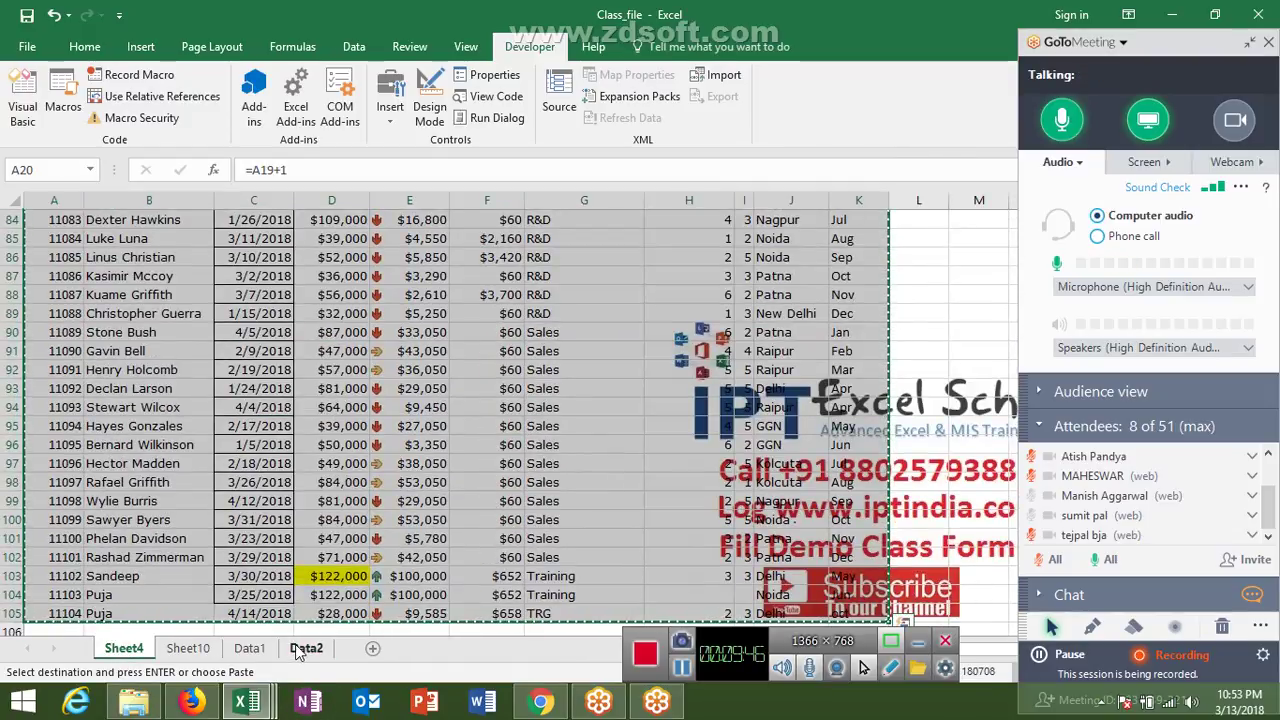
pyautogui.click(306, 648)
pyautogui.click(57, 240)
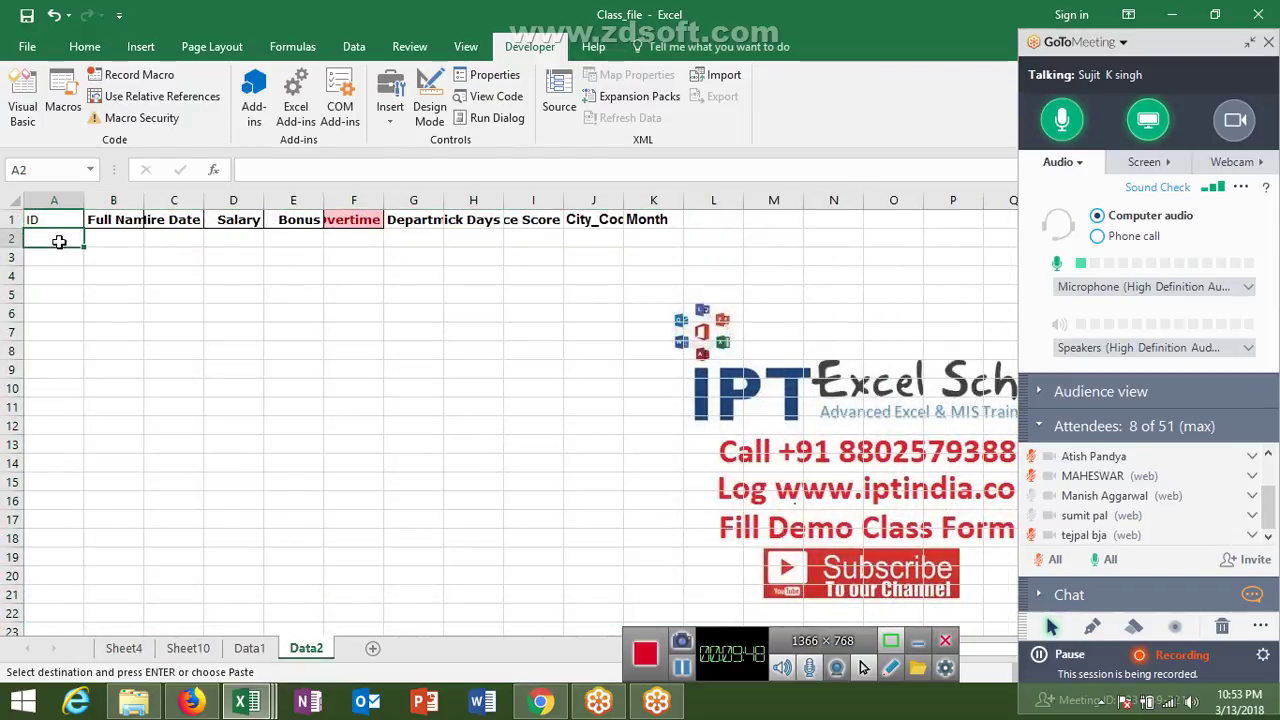
pyautogui.hotkey('ctrl', 'v')
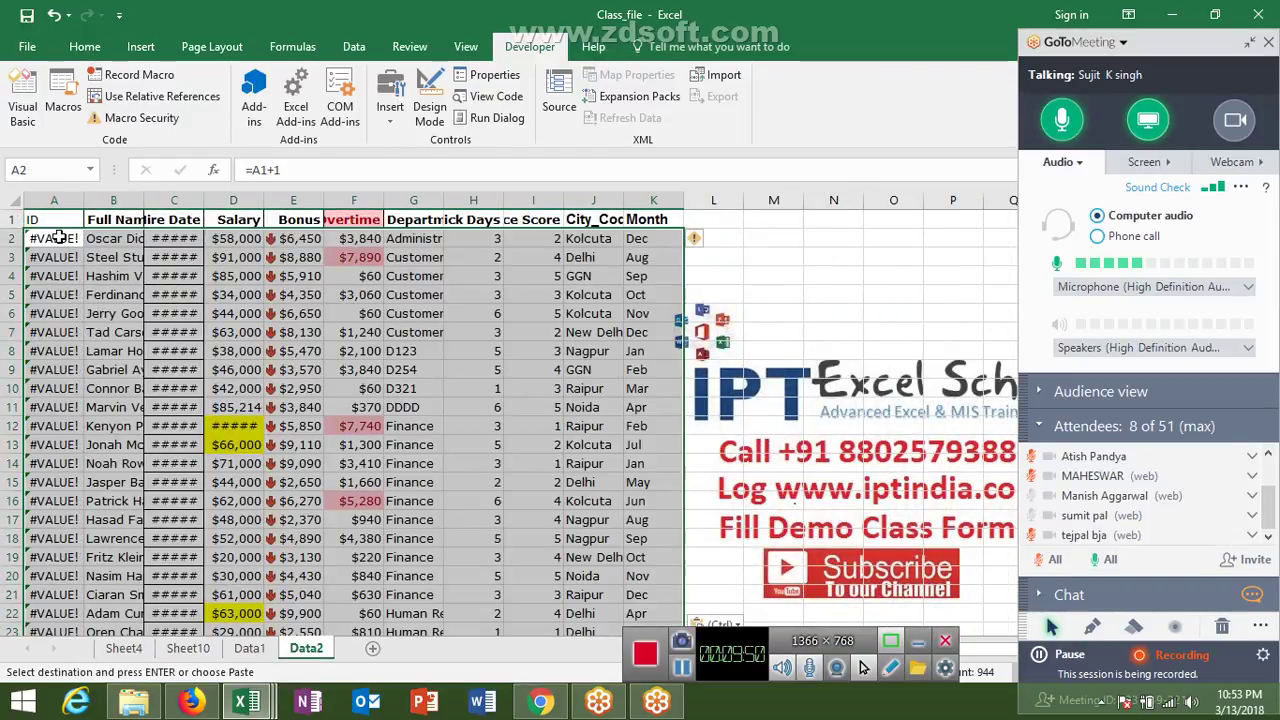
# Replace the #VALUE! in Data2 A2 with the starting ID 110018
pyautogui.click(60, 237)
pyautogui.write('10021')
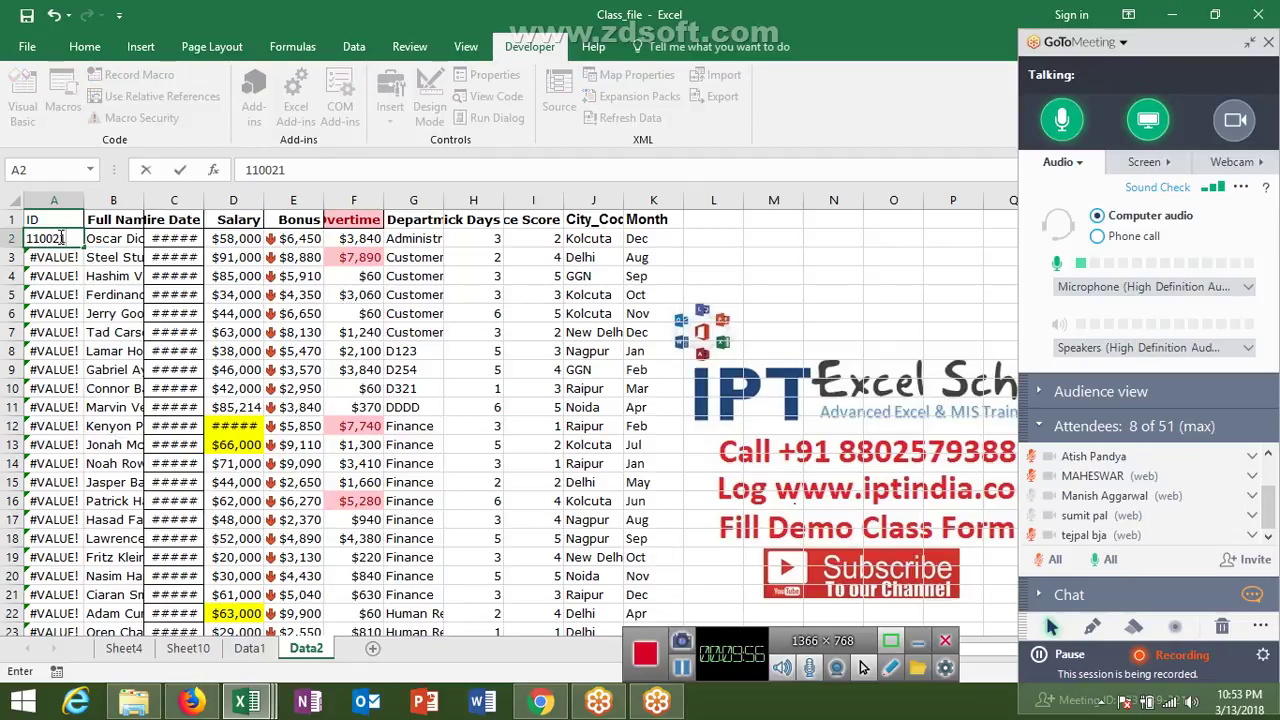
pyautogui.write('8')
pyautogui.press('Return')
pyautogui.press('Right')
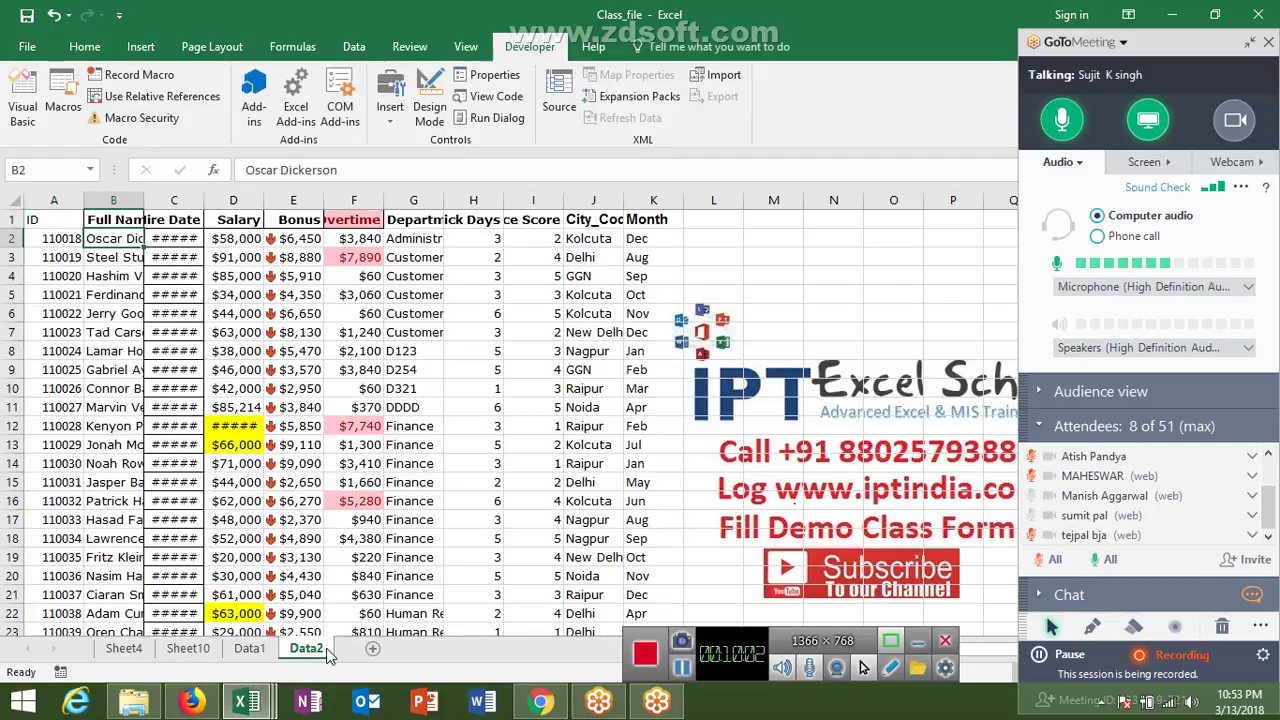
# Add a new blank sheet named MV after Data2
pyautogui.click(372, 649)
pyautogui.doubleClick(364, 650)
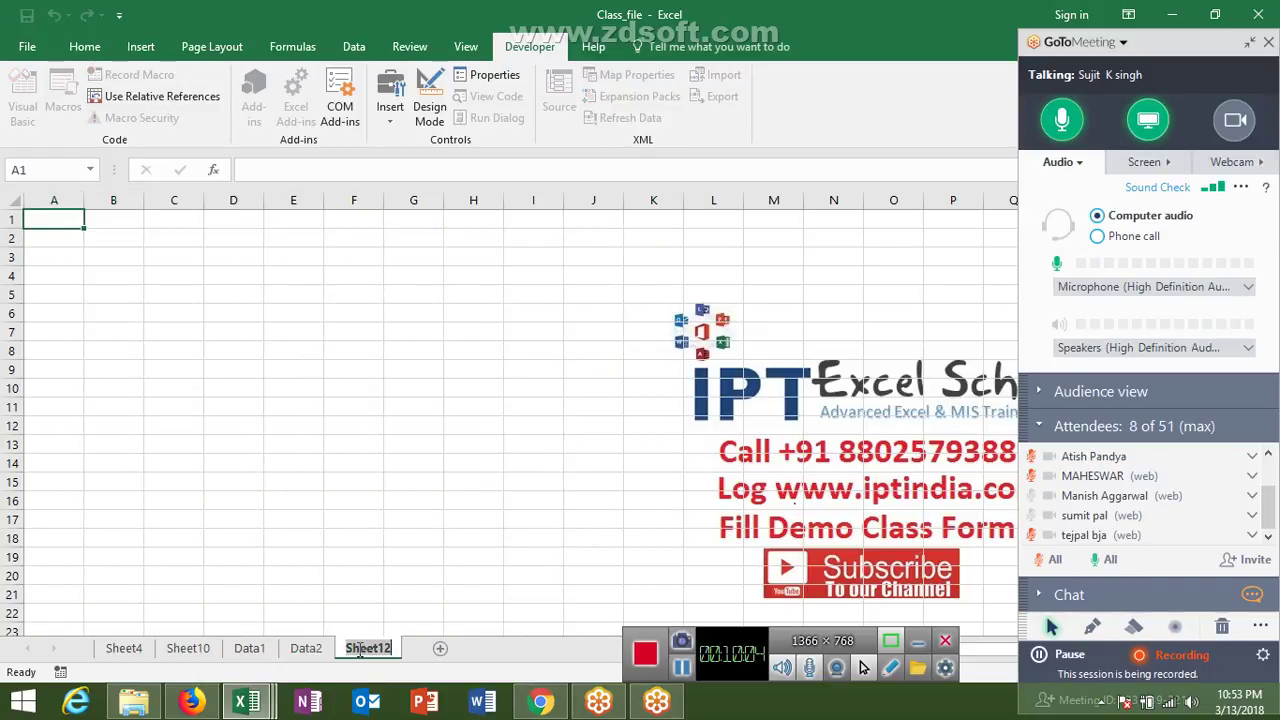
pyautogui.write('MY')
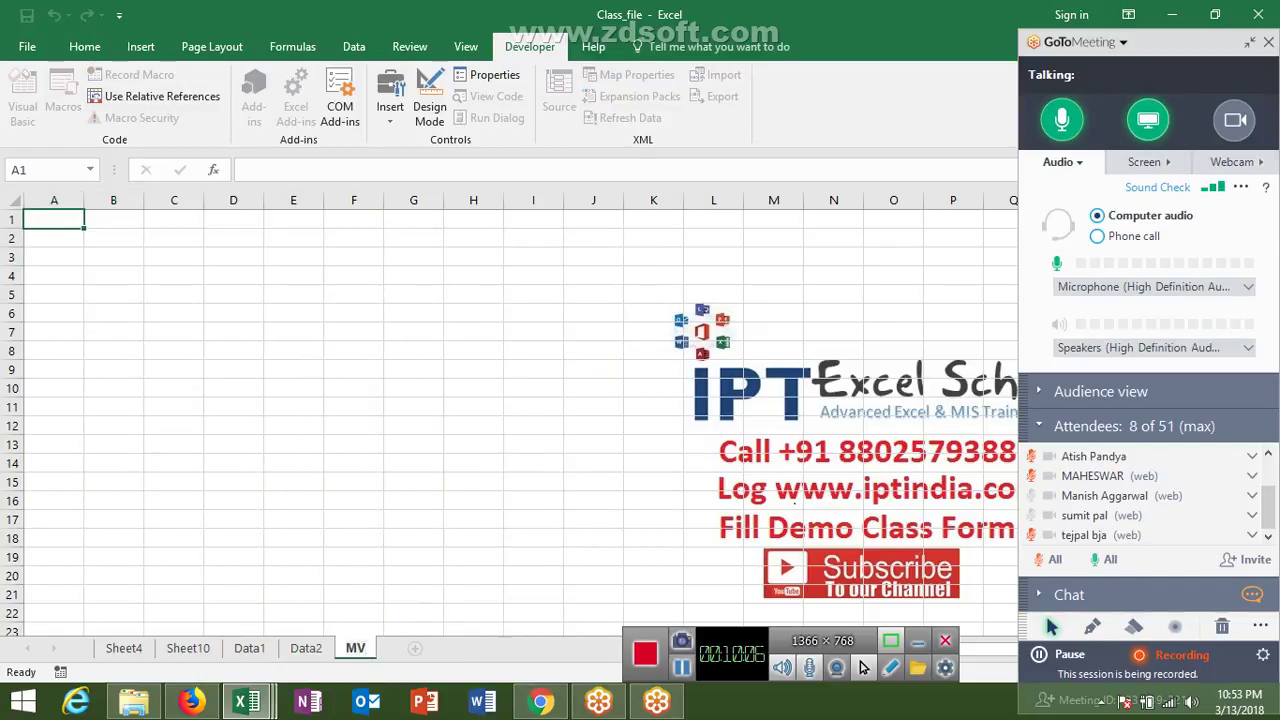
pyautogui.click(28, 277)
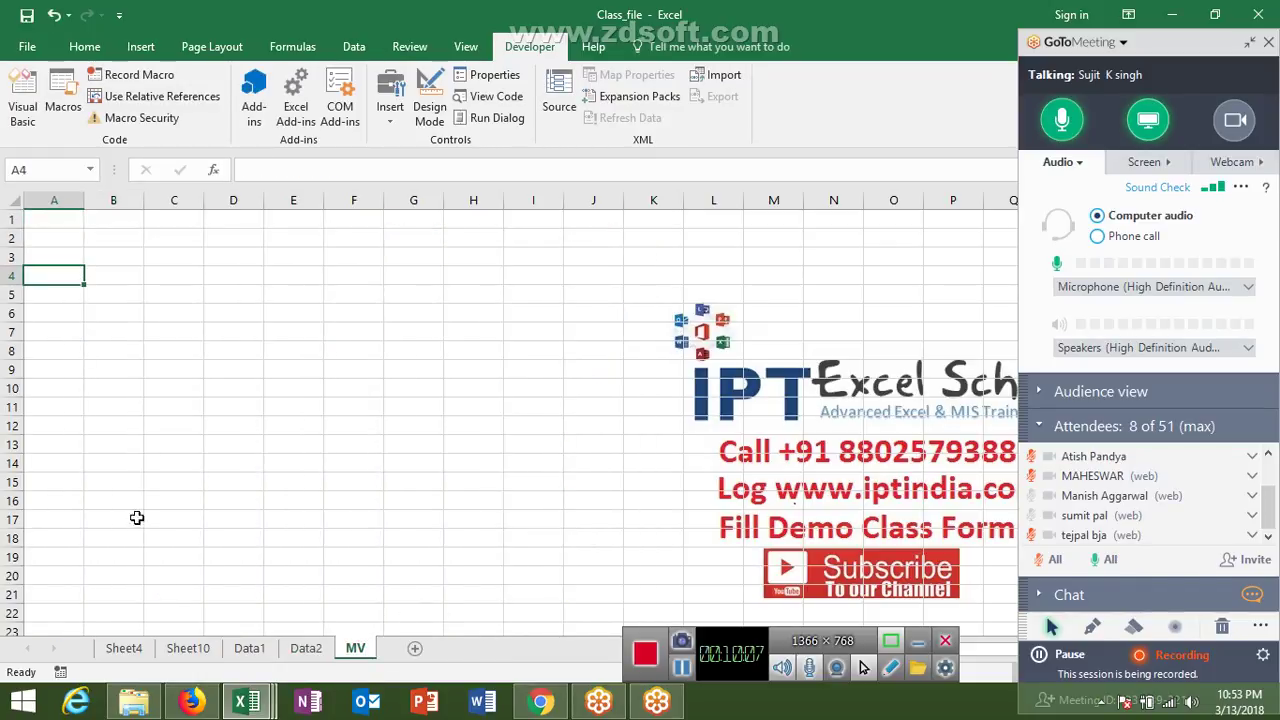
# Copy Data2's A1:K1 header row (ID through Month) into cell A1 of the MV sheet
pyautogui.click(306, 648)
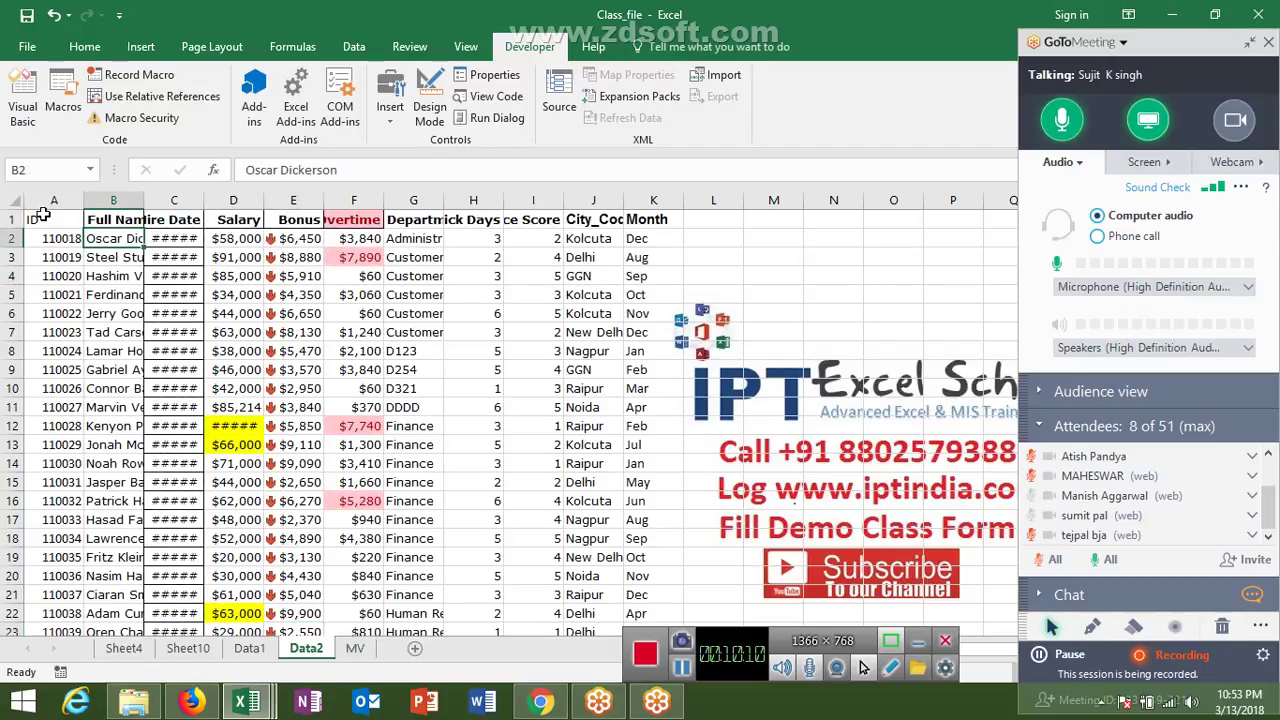
pyautogui.moveTo(43, 218); pyautogui.dragTo(650, 219)
pyautogui.hotkey('ctrl', 'c')
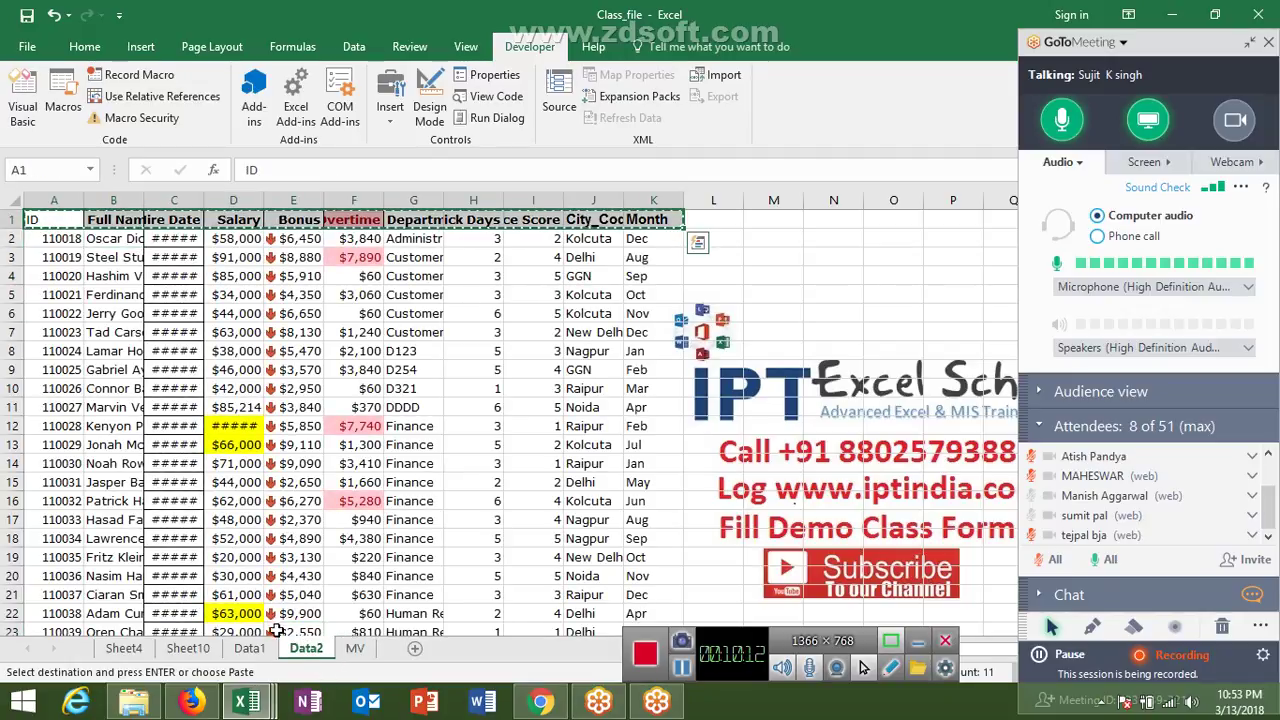
pyautogui.click(355, 648)
pyautogui.click(293, 629)
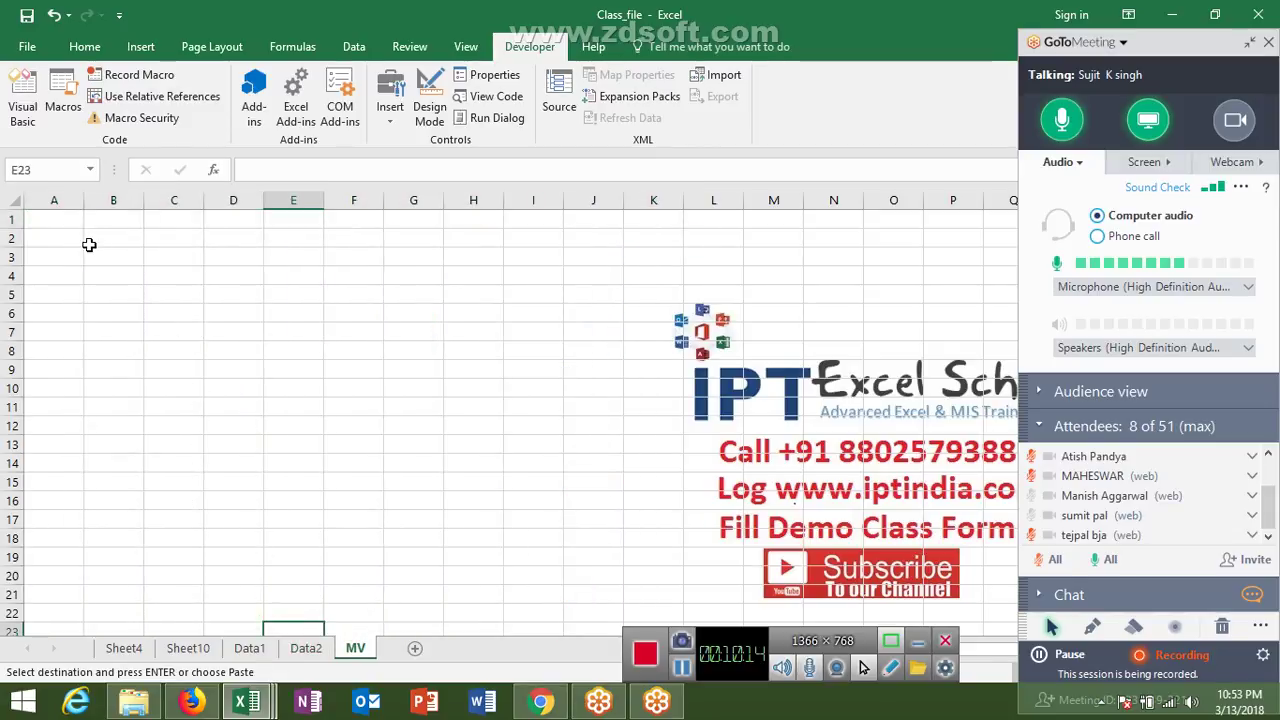
pyautogui.click(66, 220)
pyautogui.hotkey('ctrl', 'v')
pyautogui.click(62, 237)
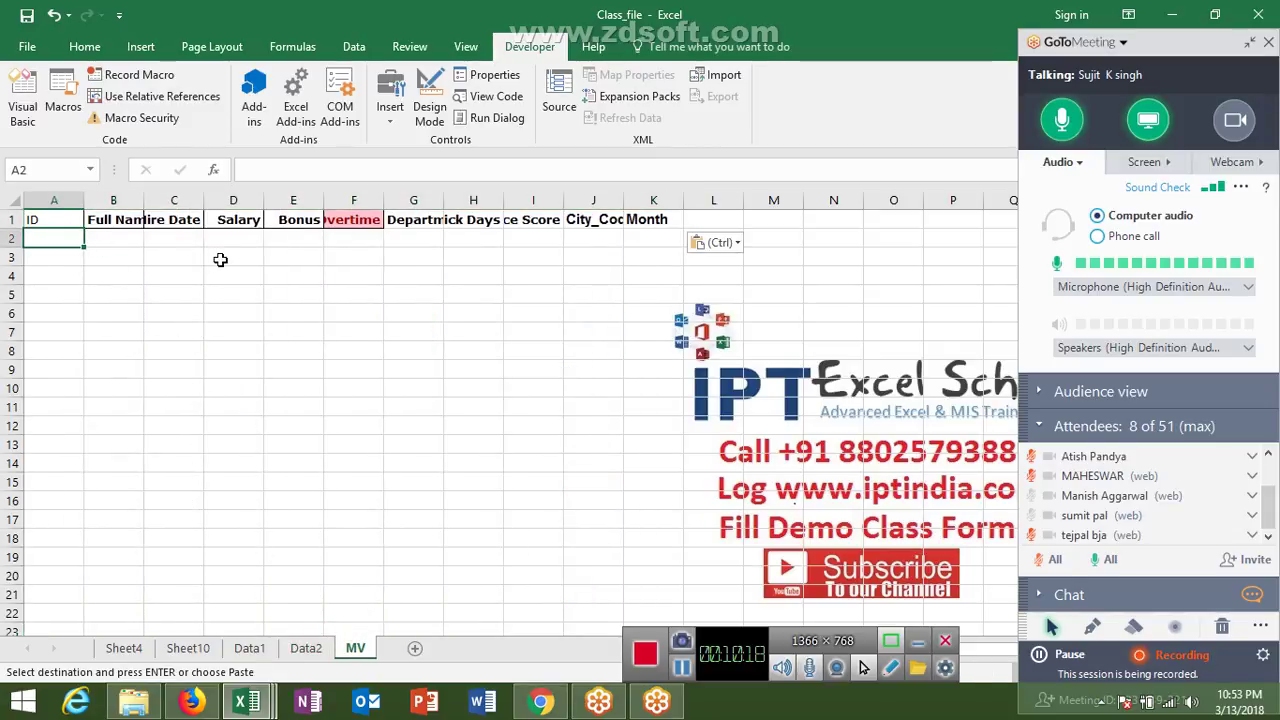
# Enter lookup IDs 110001, 110020 and 110011 in MV cells A2:A4, checking Data2's IDs
pyautogui.write('1100')
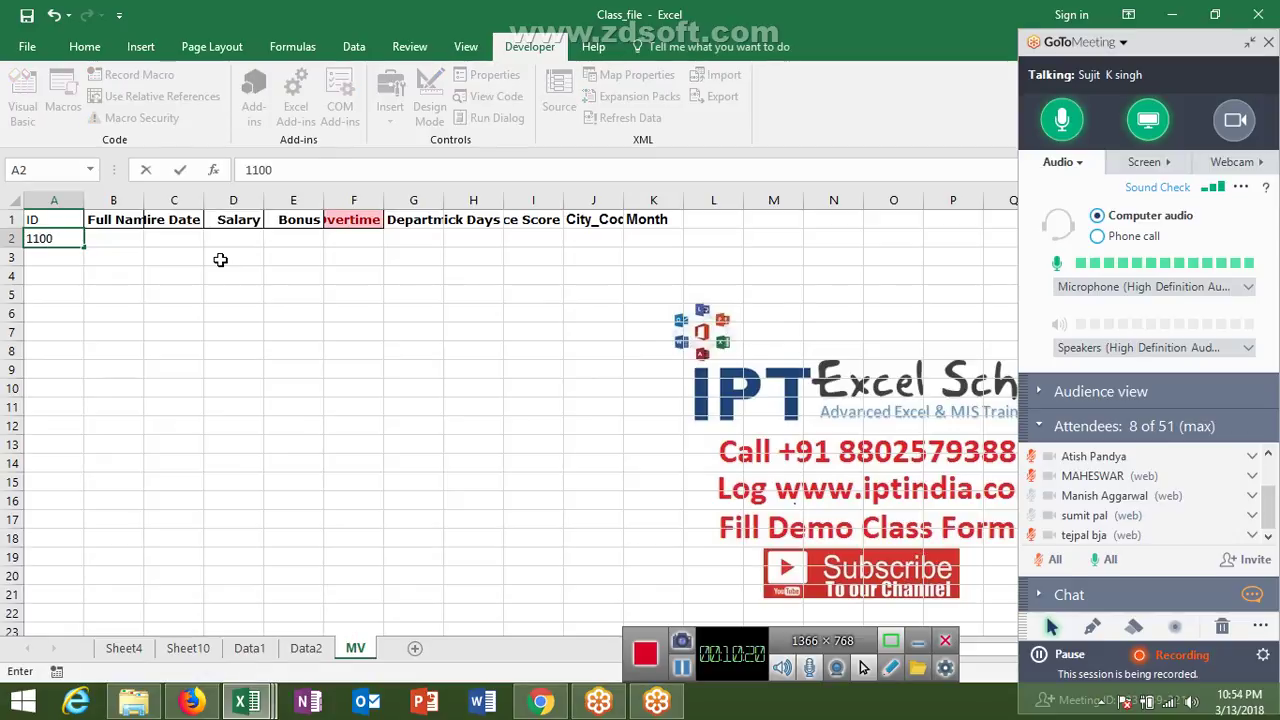
pyautogui.write('1')
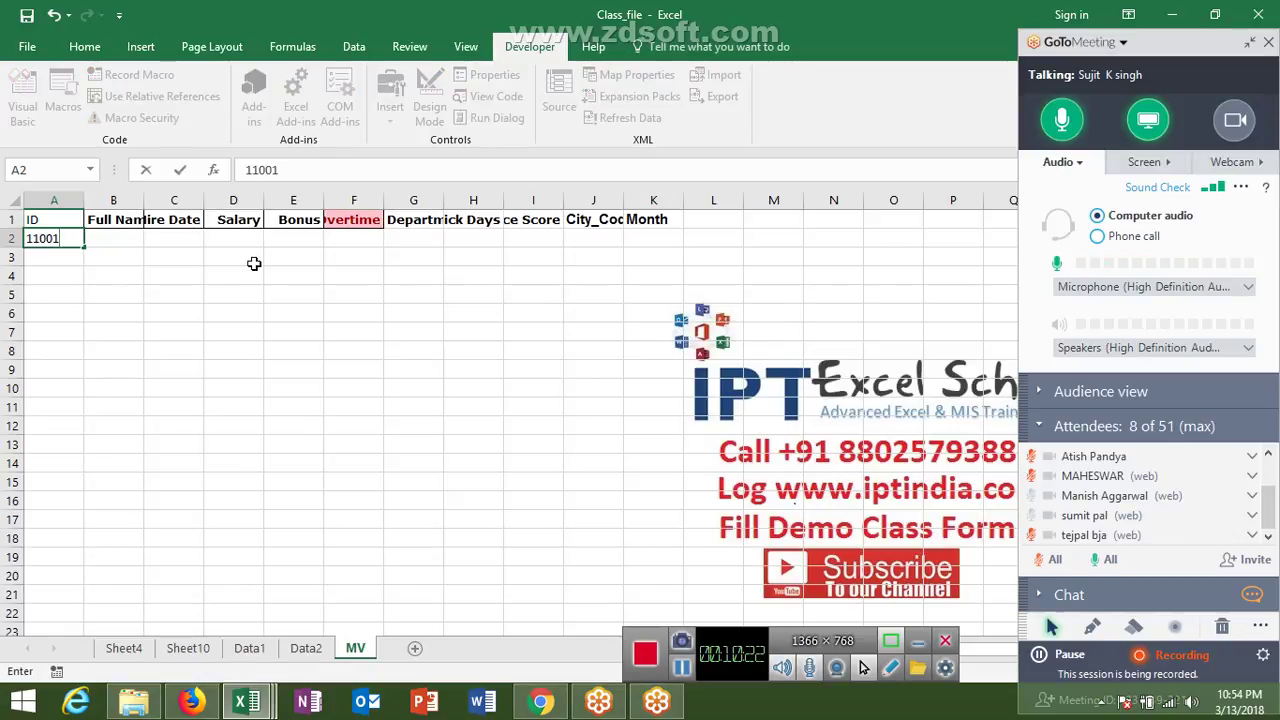
pyautogui.press('Return')
pyautogui.write('1100')
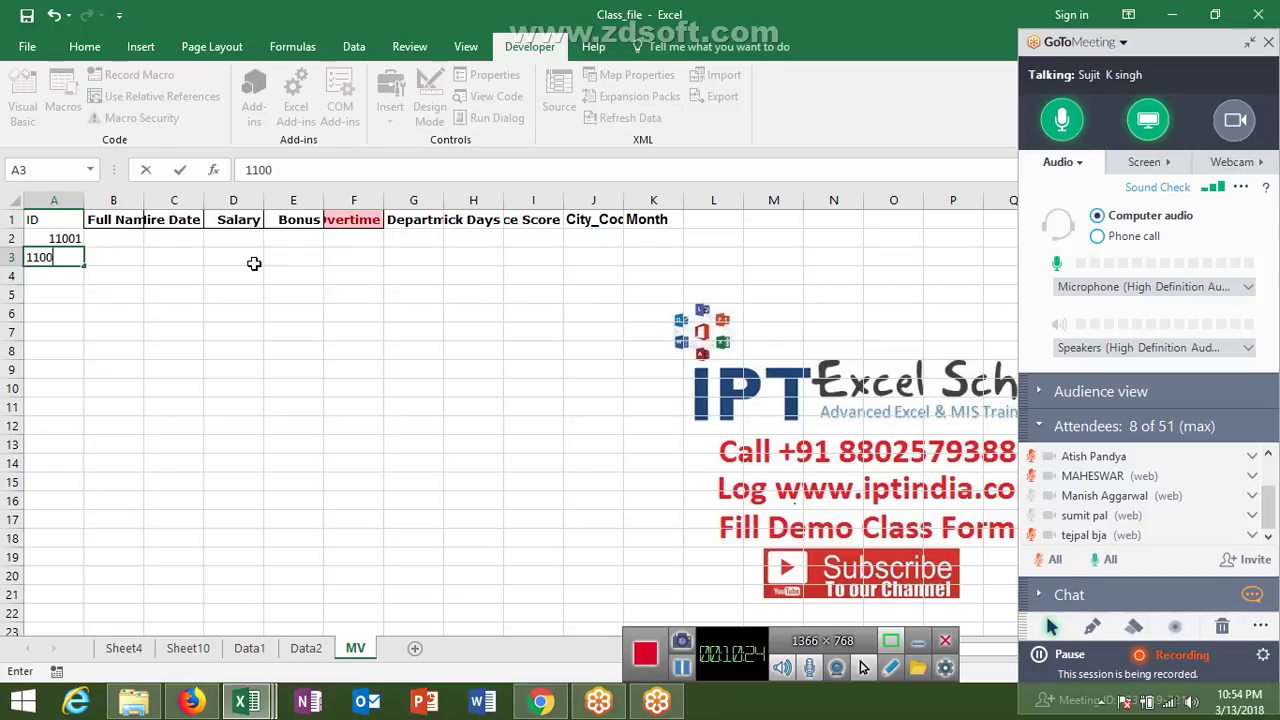
pyautogui.write('20')
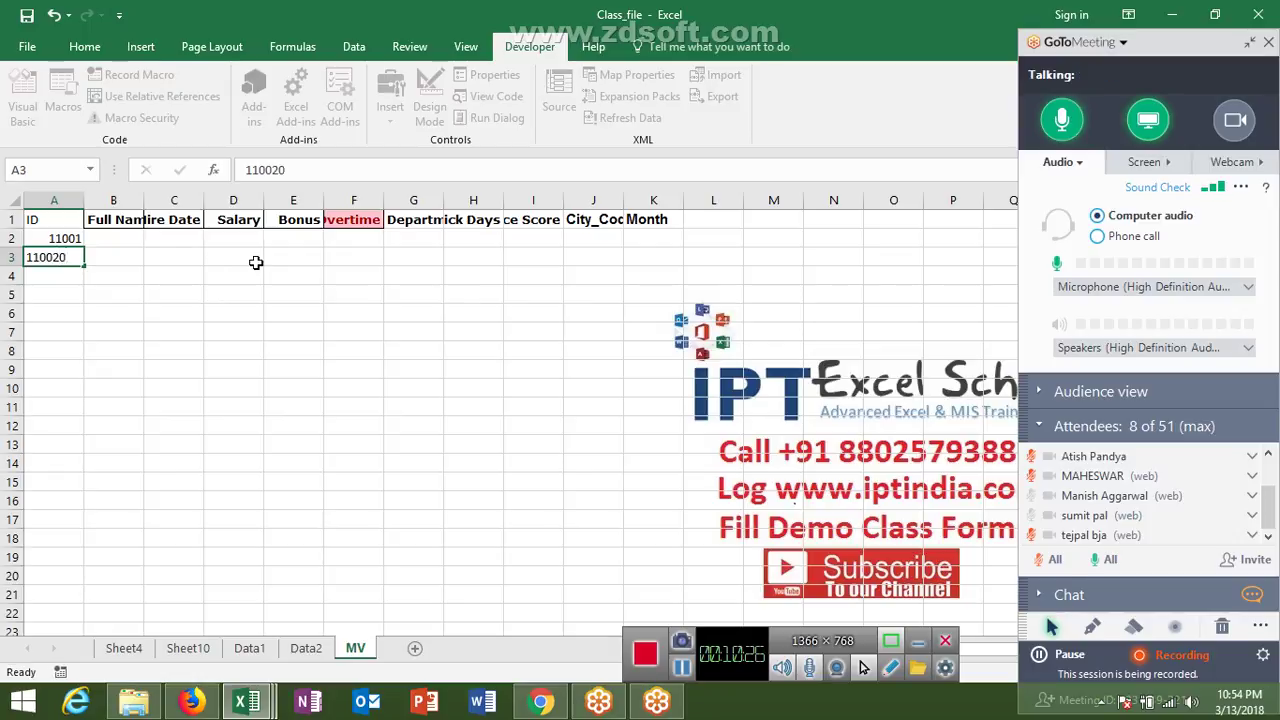
pyautogui.press('Return')
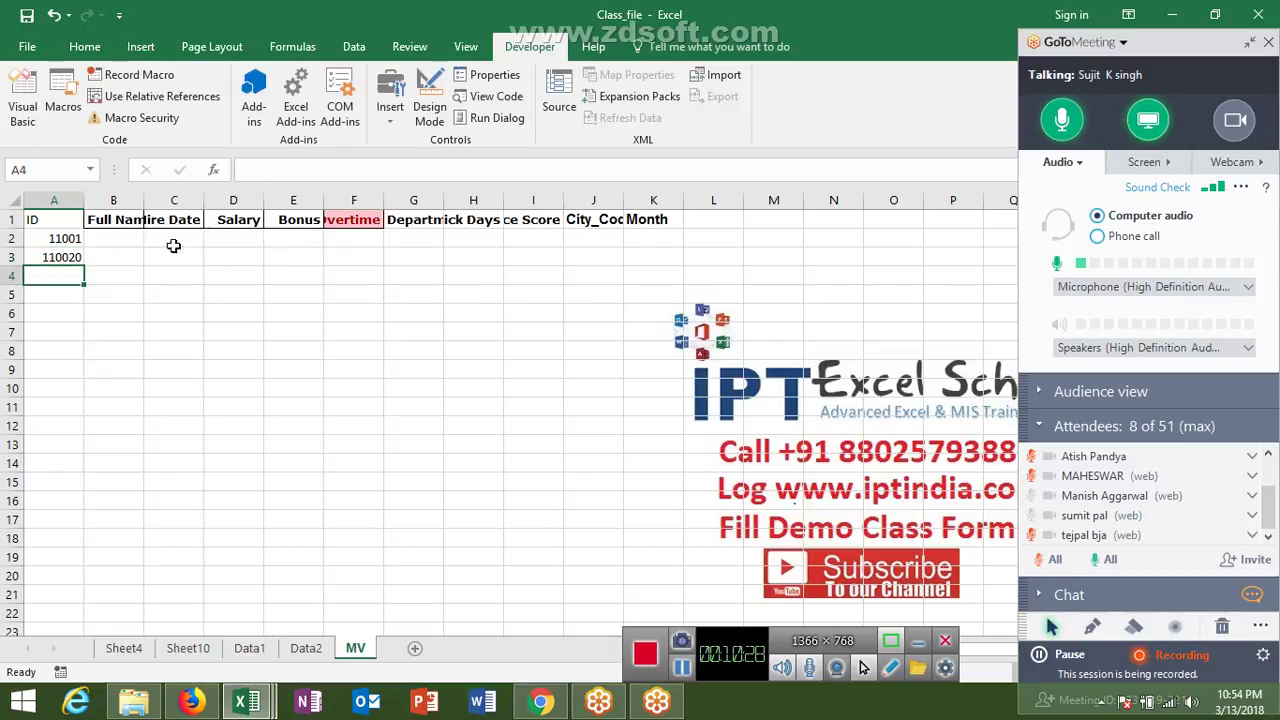
pyautogui.doubleClick(76, 238)
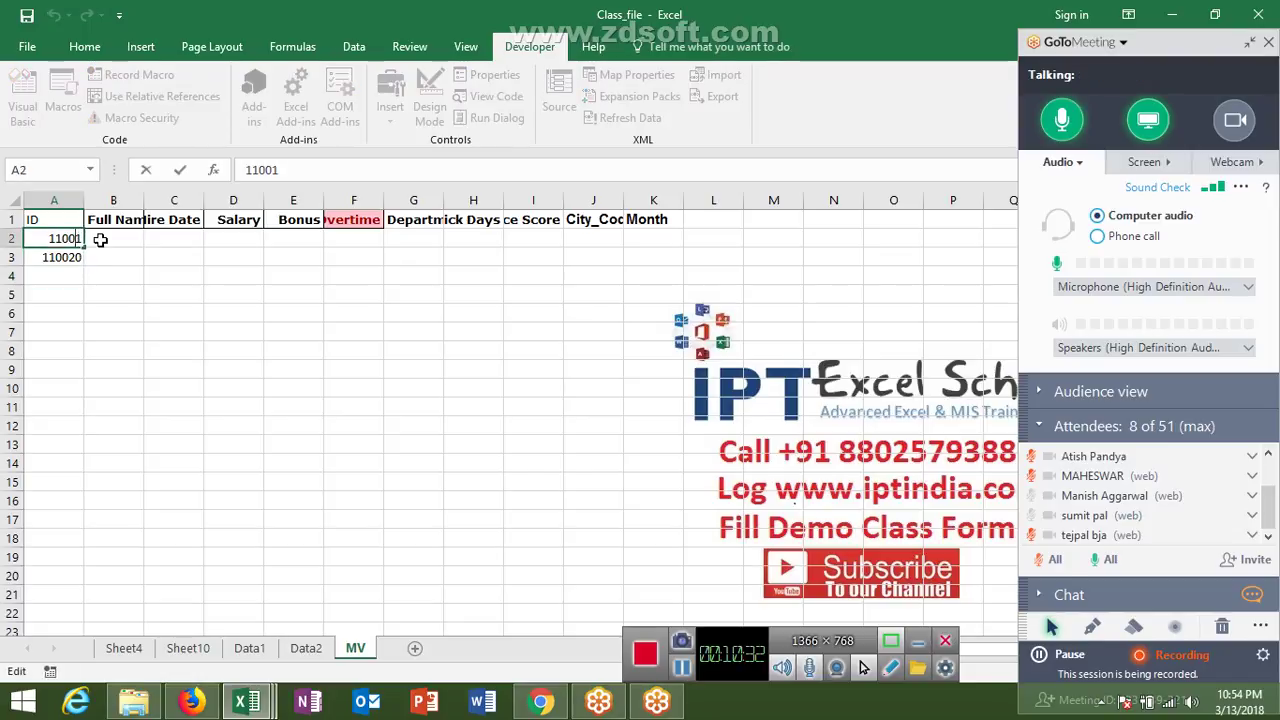
pyautogui.click(30, 256)
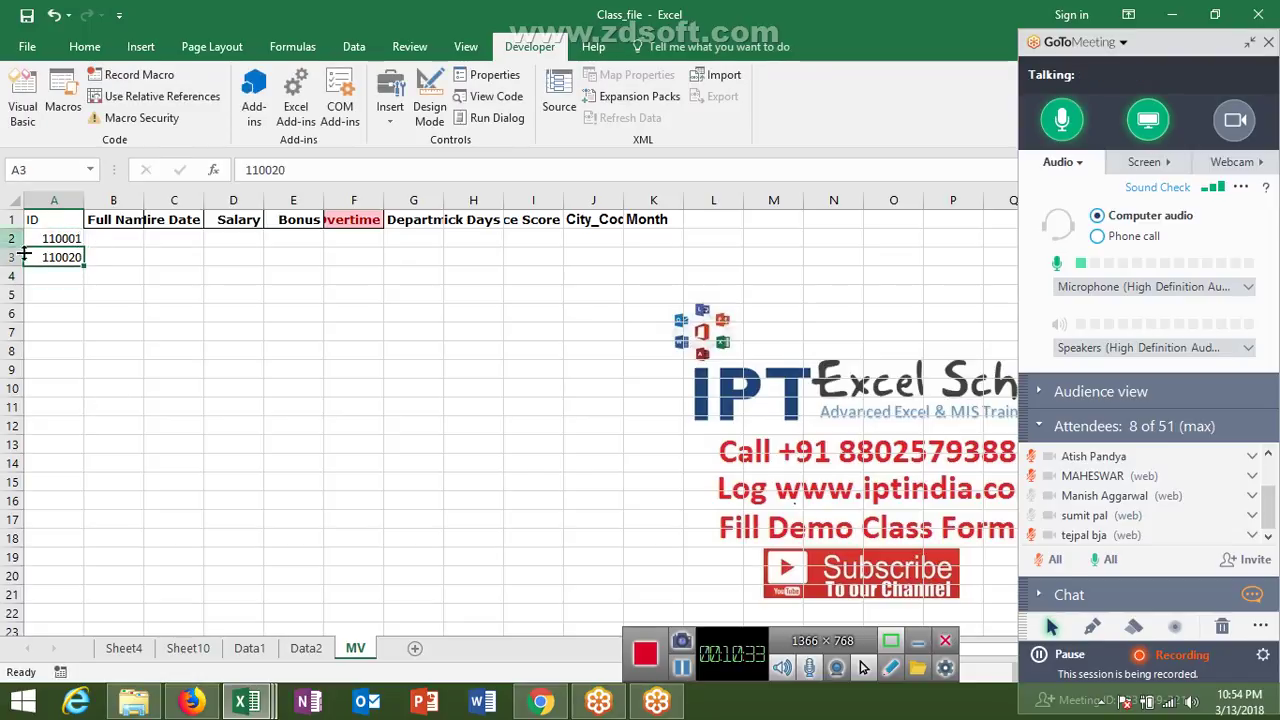
pyautogui.click(329, 655)
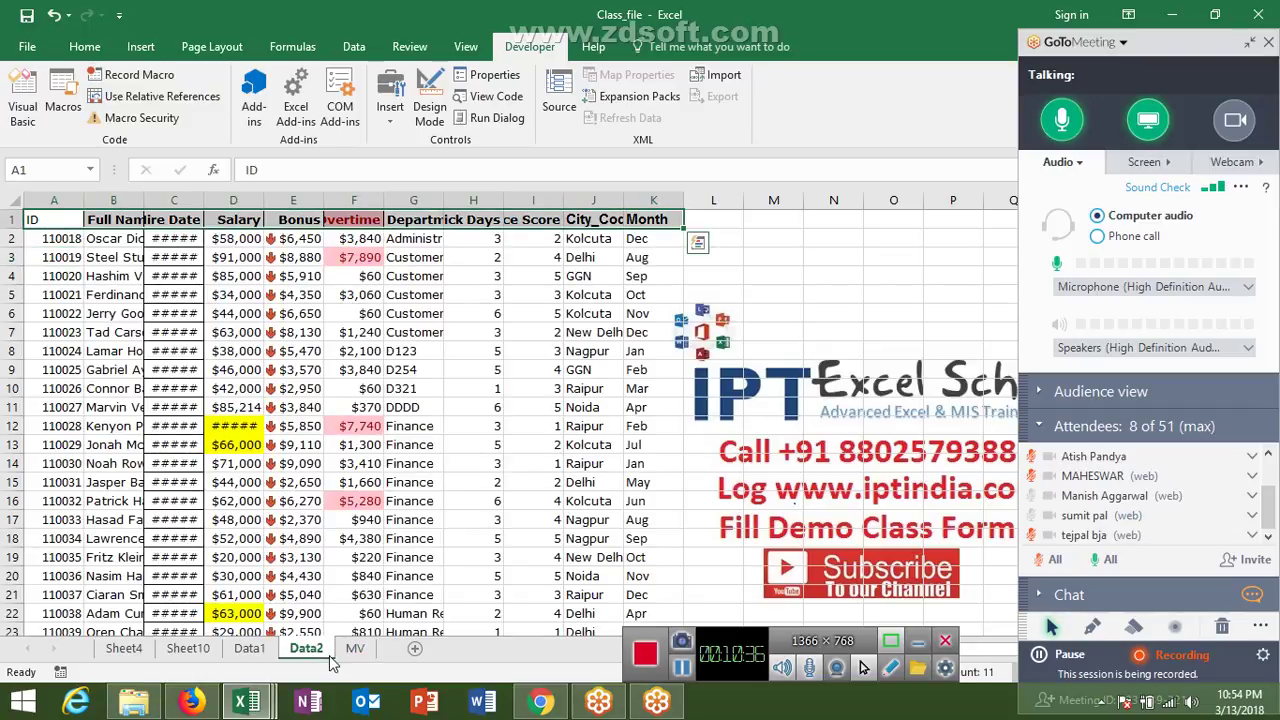
pyautogui.click(355, 648)
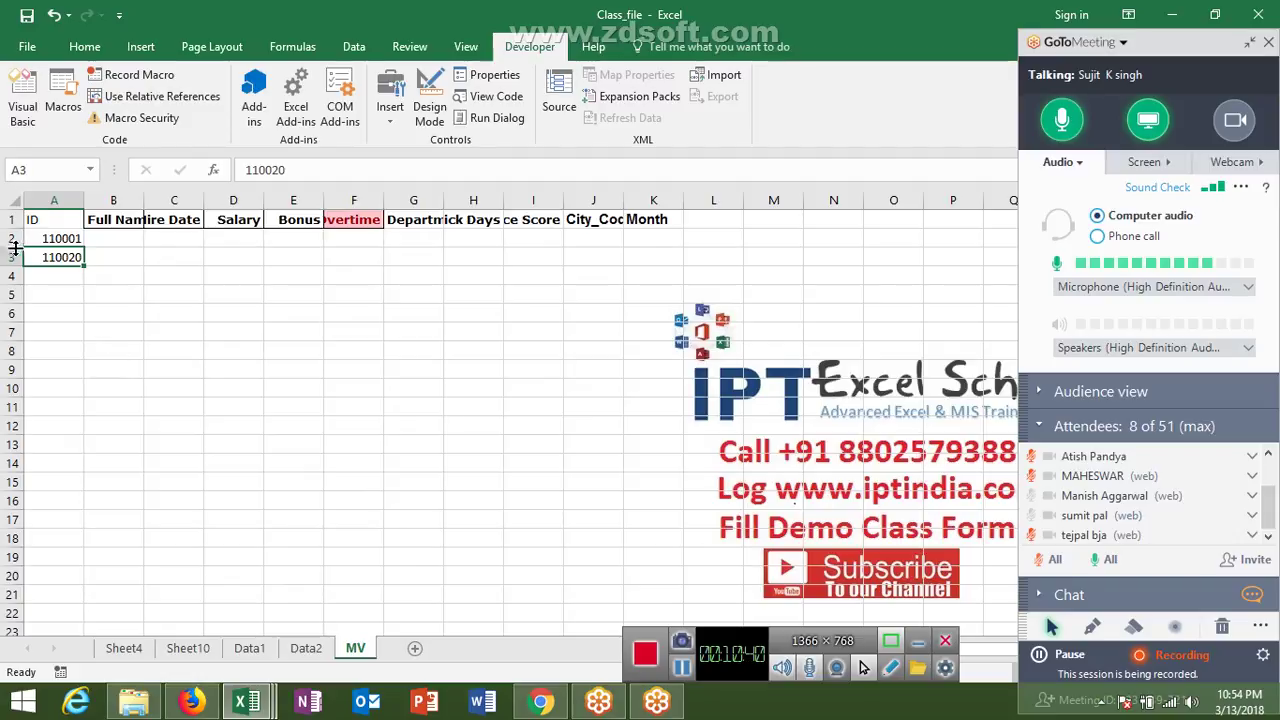
pyautogui.click(54, 276)
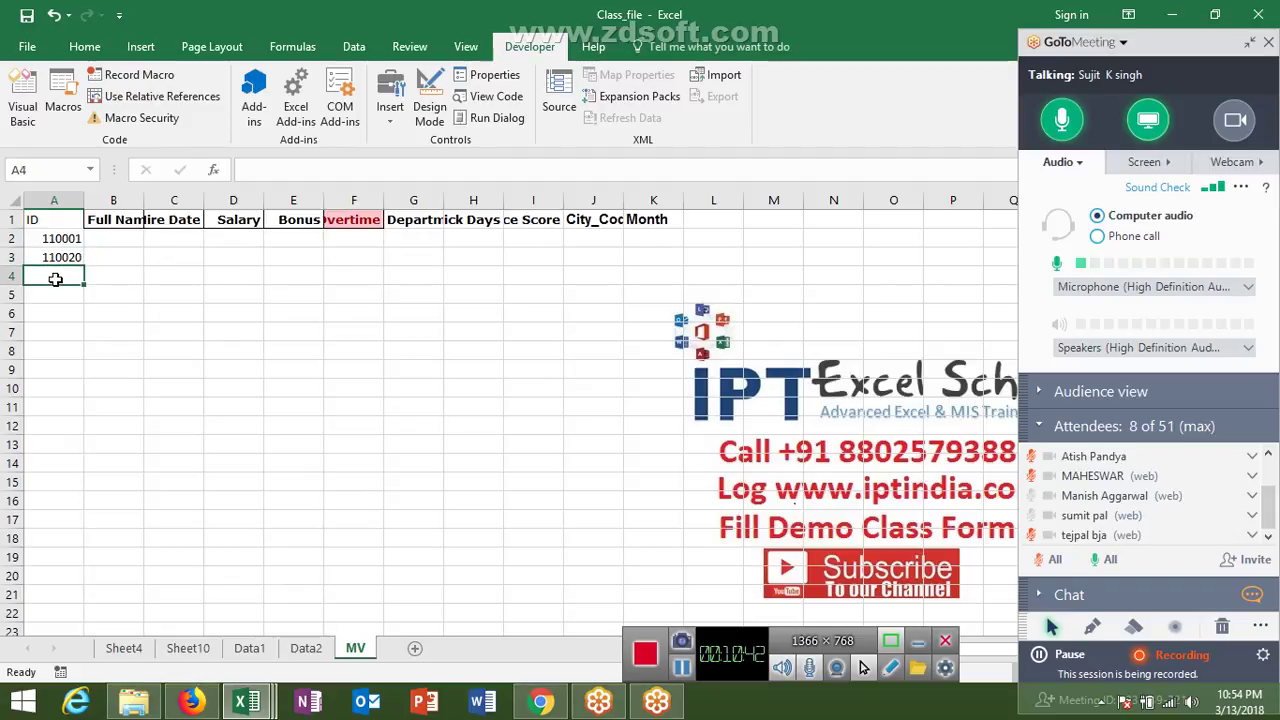
pyautogui.write('110011')
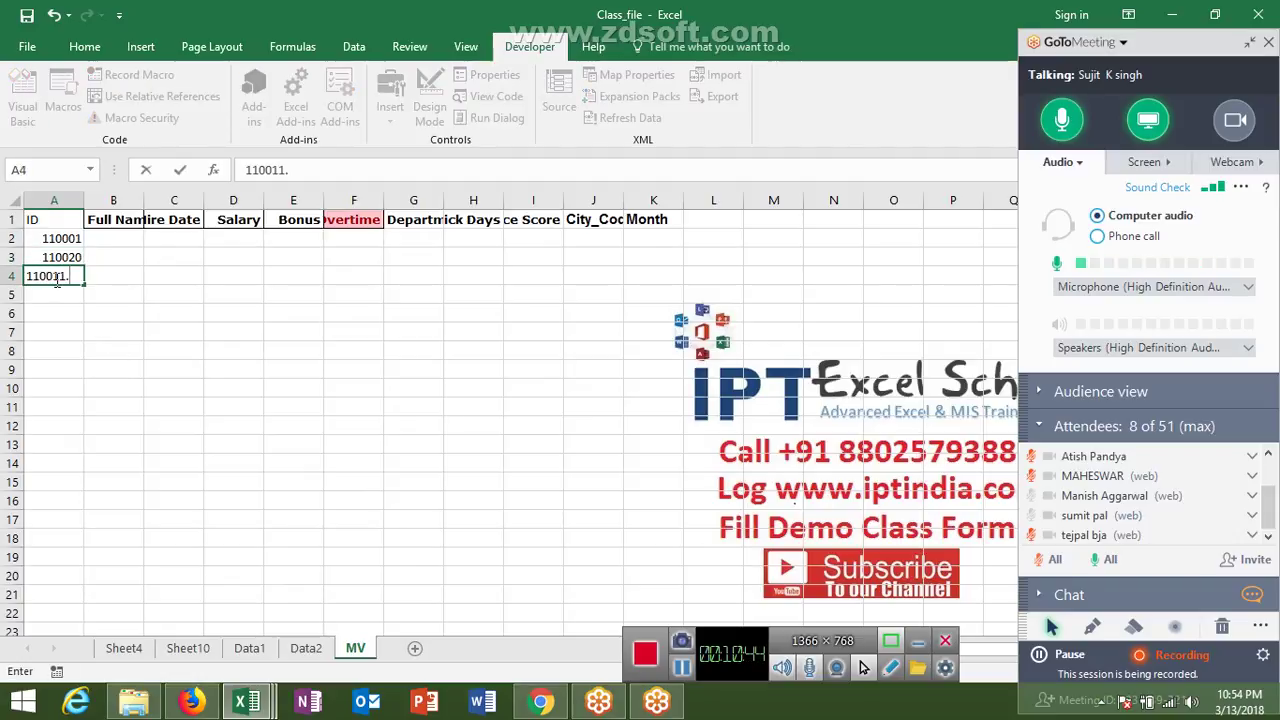
pyautogui.press('Return')
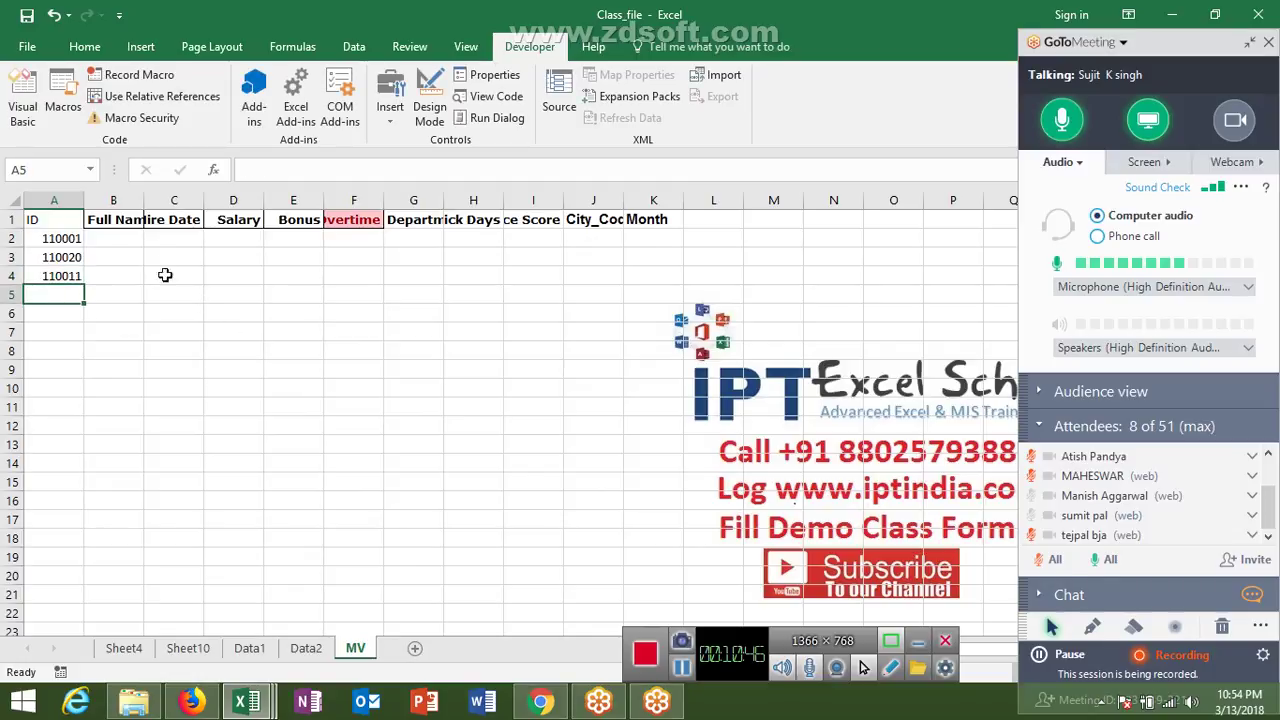
pyautogui.click(115, 243)
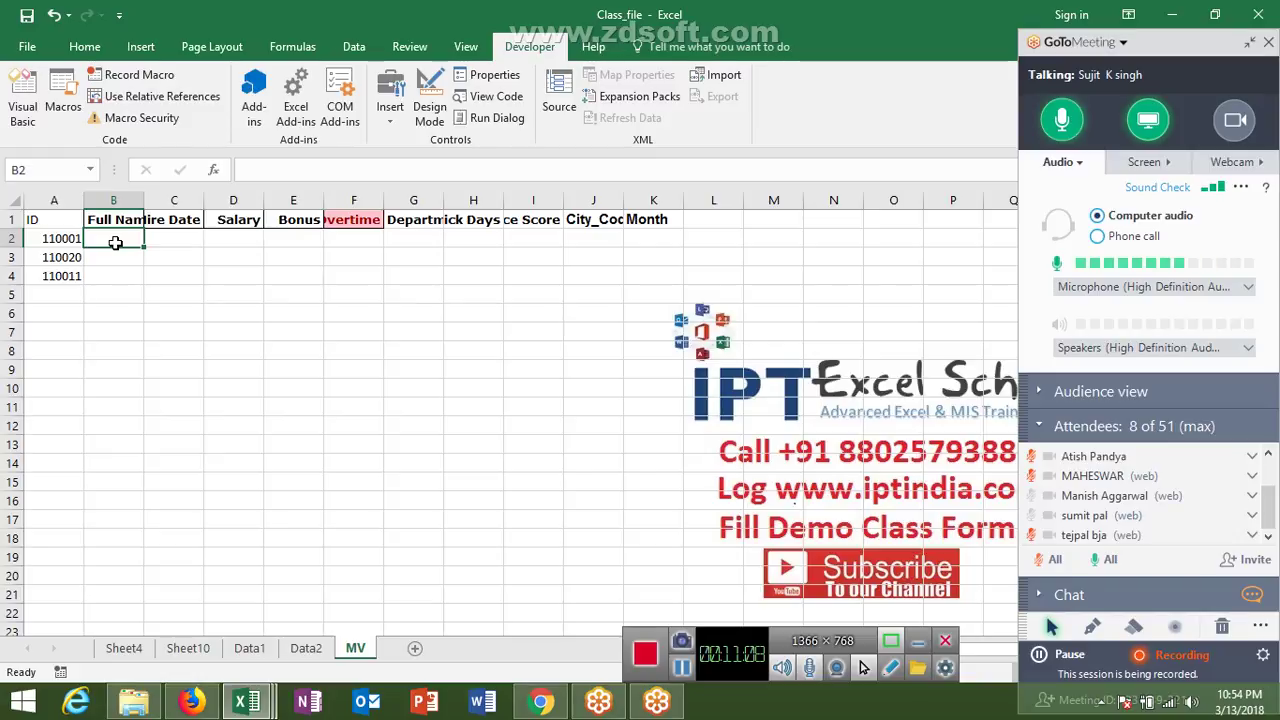
# In B2, enter =VLOOKUP(A2,Data1!A:K,2,0) to fetch the full name from Data1
pyautogui.write('=vl')
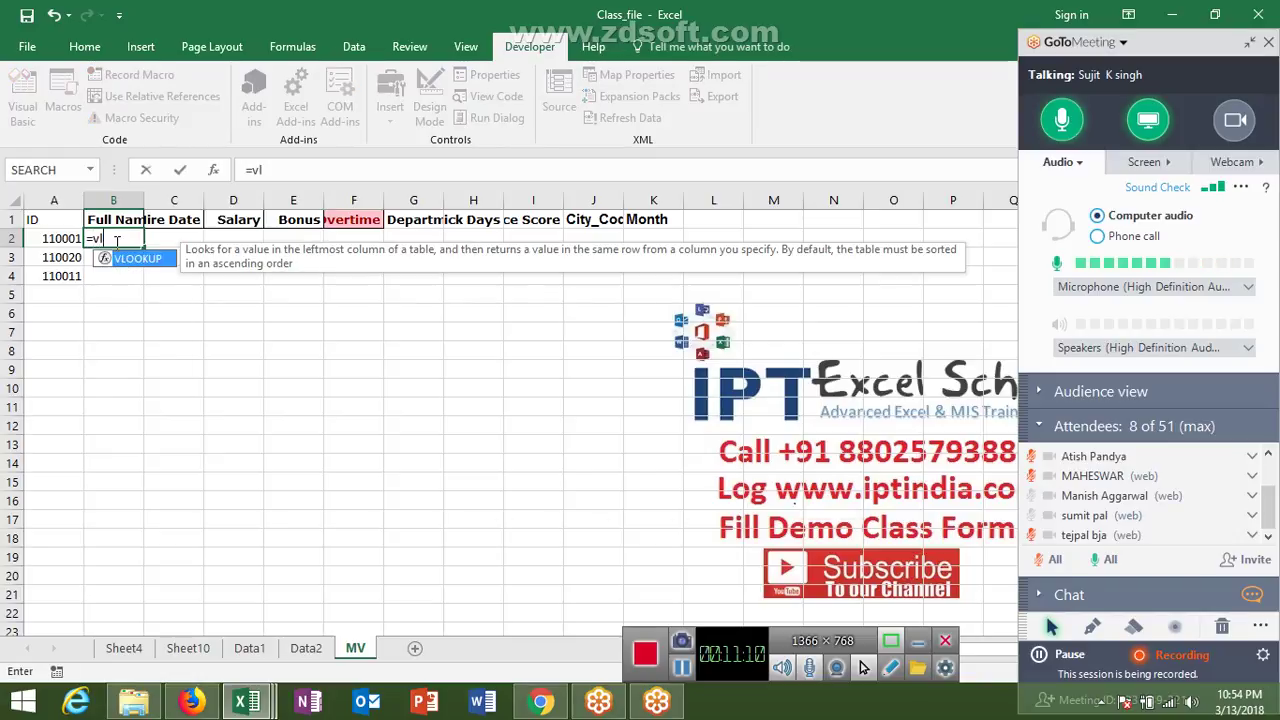
pyautogui.press('Tab')
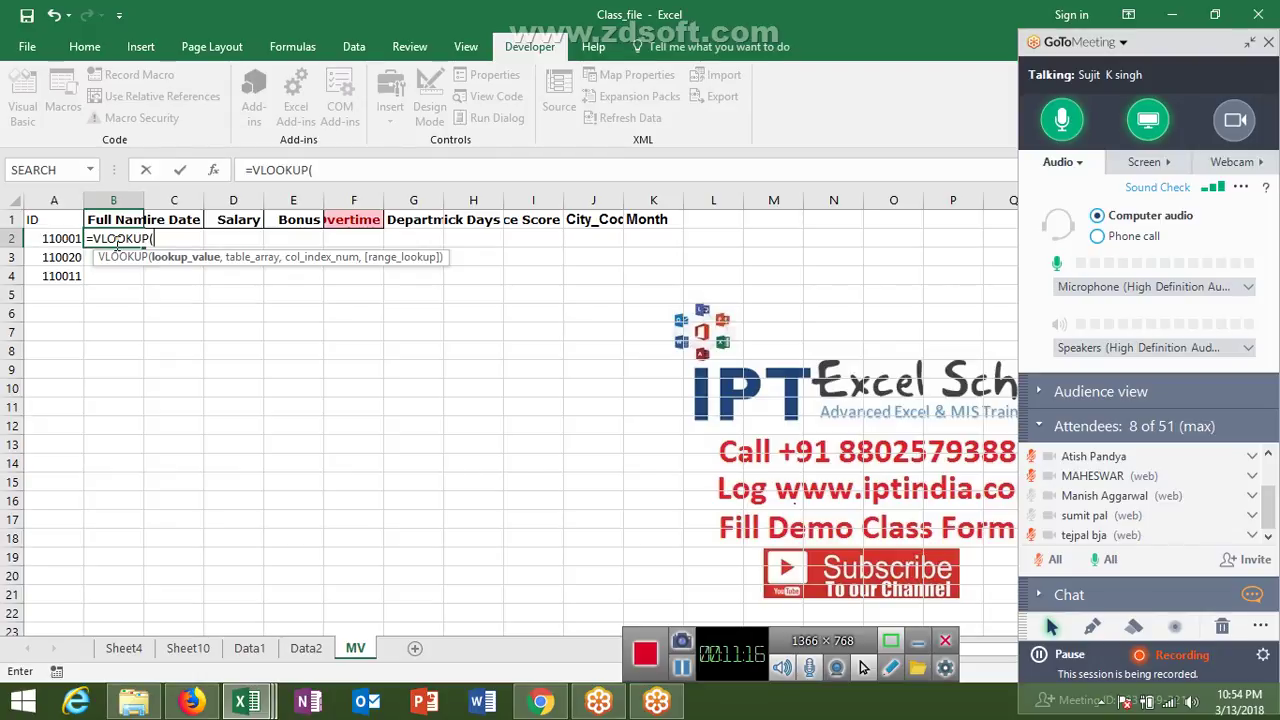
pyautogui.press('Left')
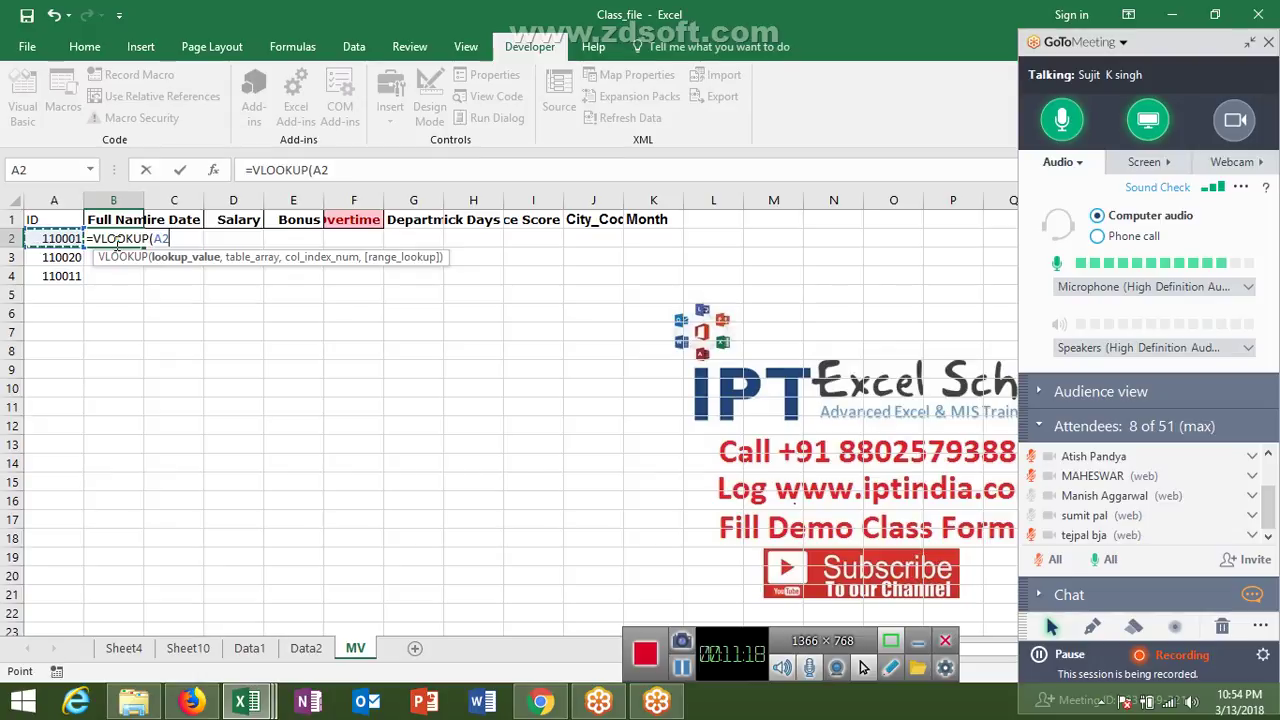
pyautogui.write(',,')
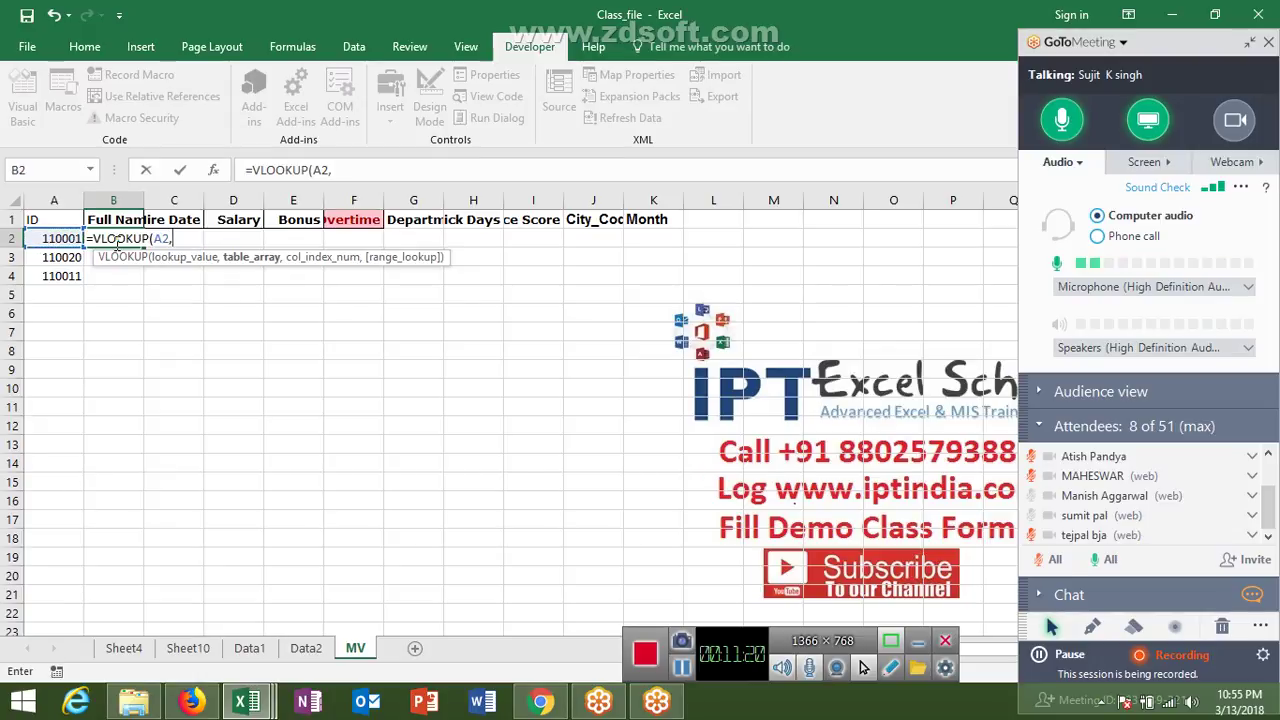
pyautogui.click(238, 652)
pyautogui.click(238, 652)
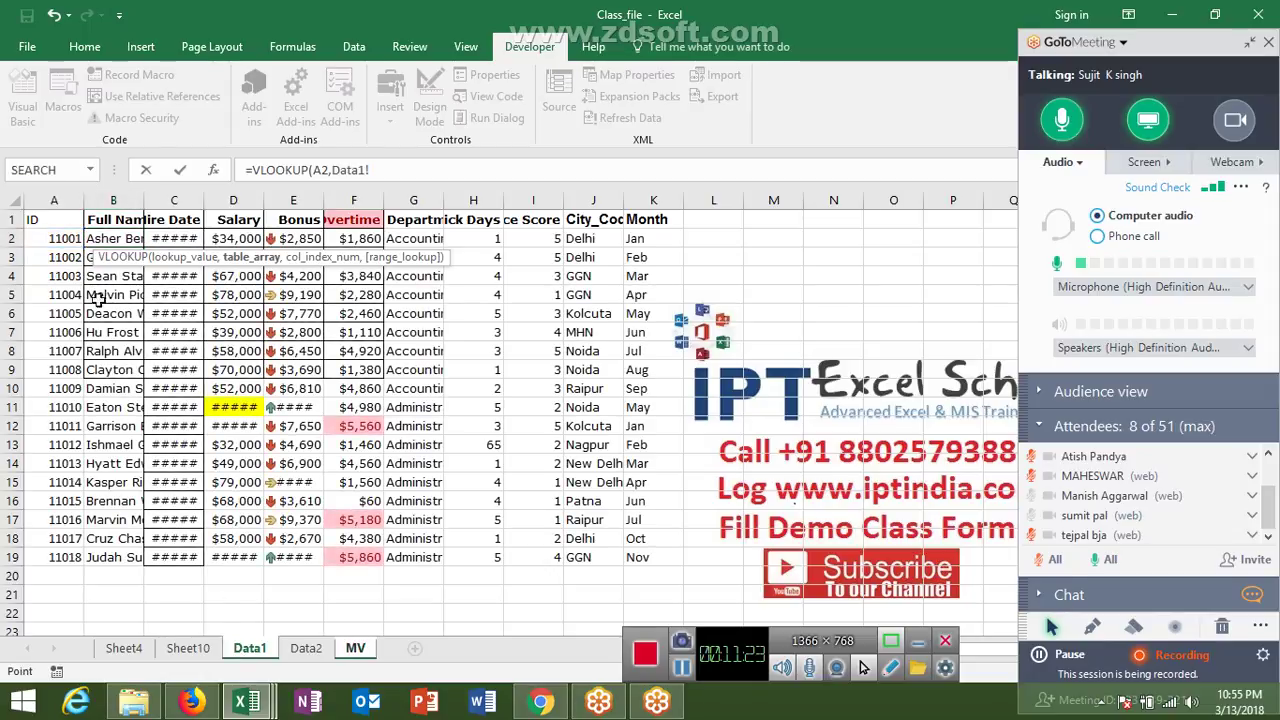
pyautogui.click(58, 201)
pyautogui.click(474, 238)
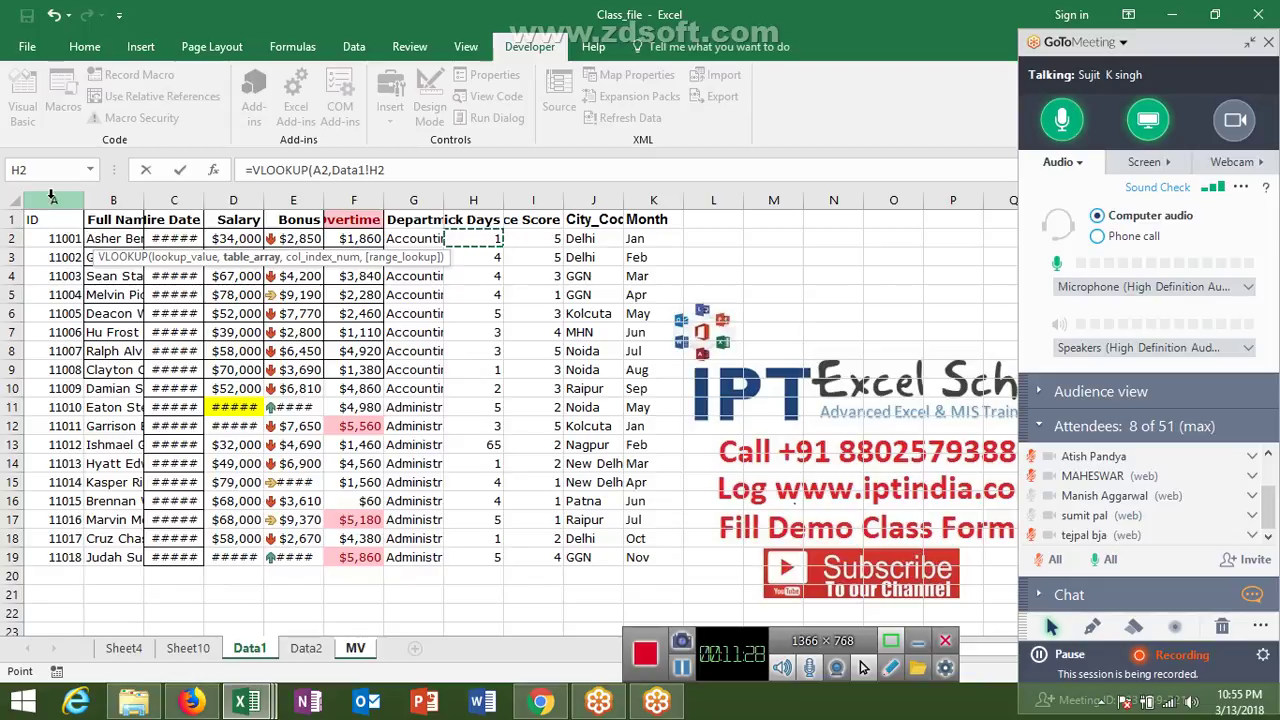
pyautogui.moveTo(52, 193); pyautogui.dragTo(669, 203)
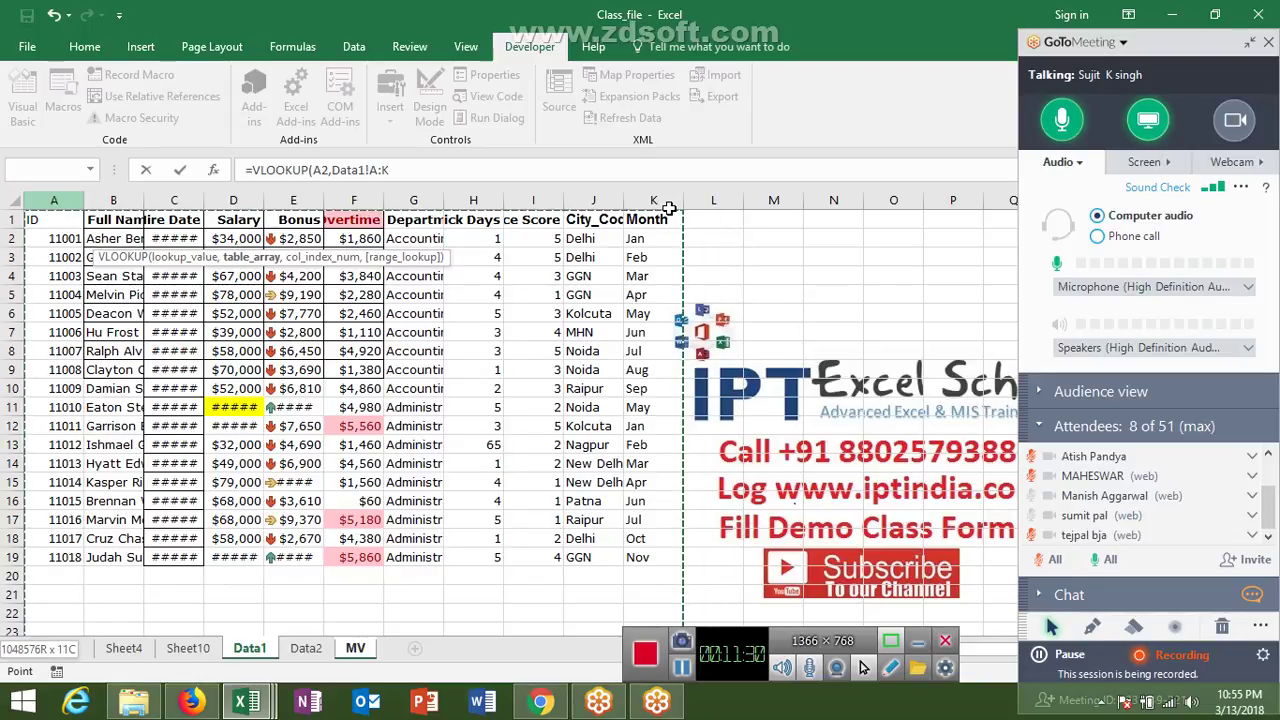
pyautogui.write(',')
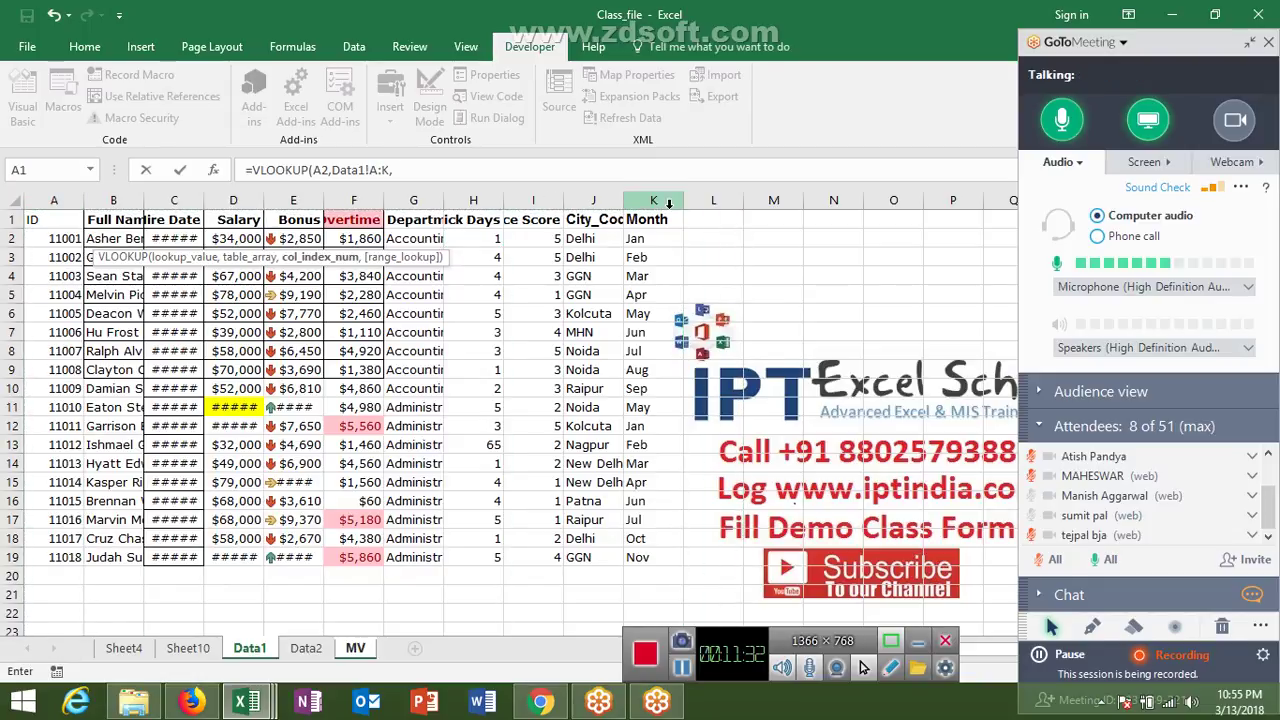
pyautogui.write('2,')
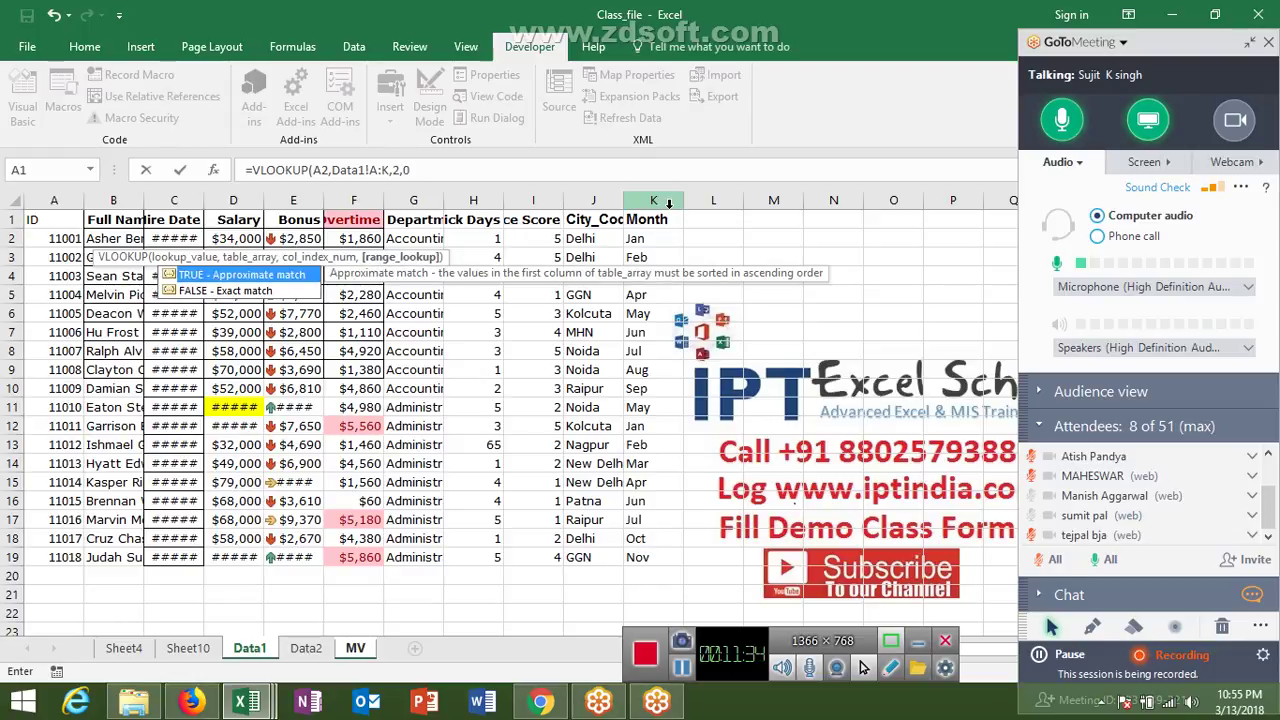
pyautogui.write('0')
pyautogui.press('Return')
# Correct the IDs in A2:A4 to 11001, 11002 and 11018 so B2 returns a name
pyautogui.press('Up')
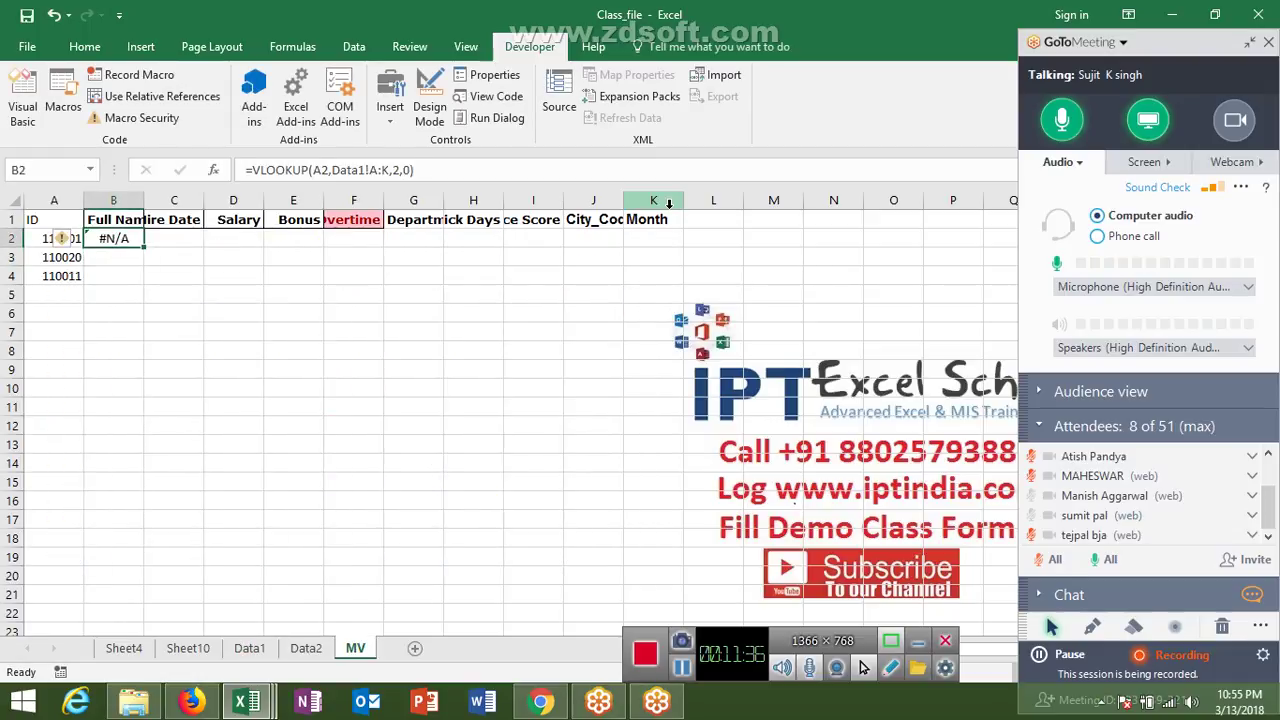
pyautogui.press('Left')
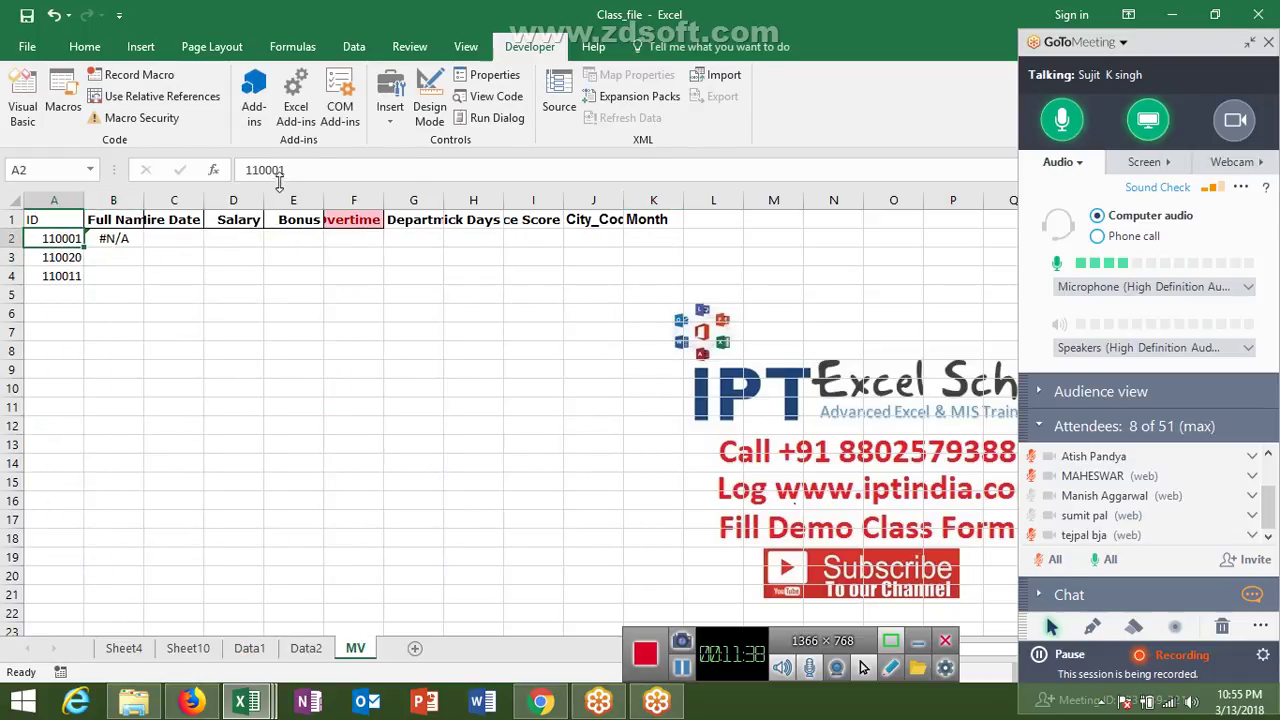
pyautogui.click(284, 172)
pyautogui.press('Left')
pyautogui.press('BackSpace')
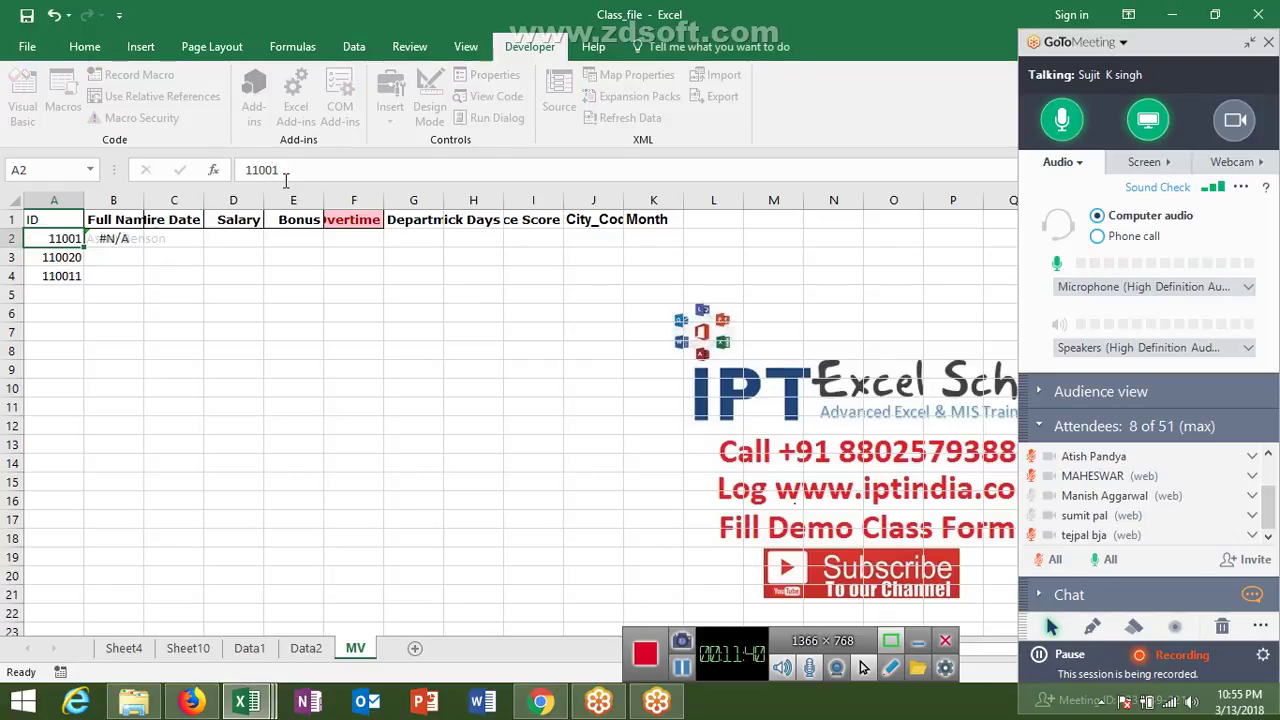
pyautogui.press('Return')
pyautogui.write('11')
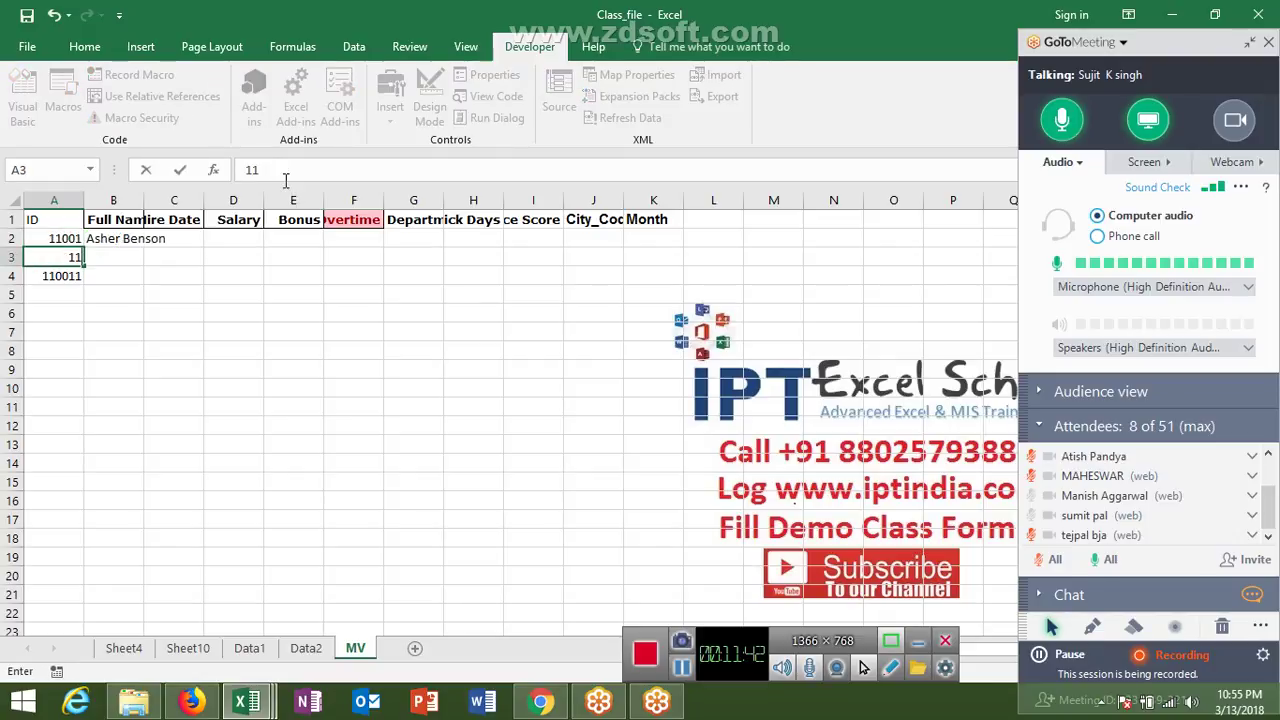
pyautogui.write('002')
pyautogui.press('Return')
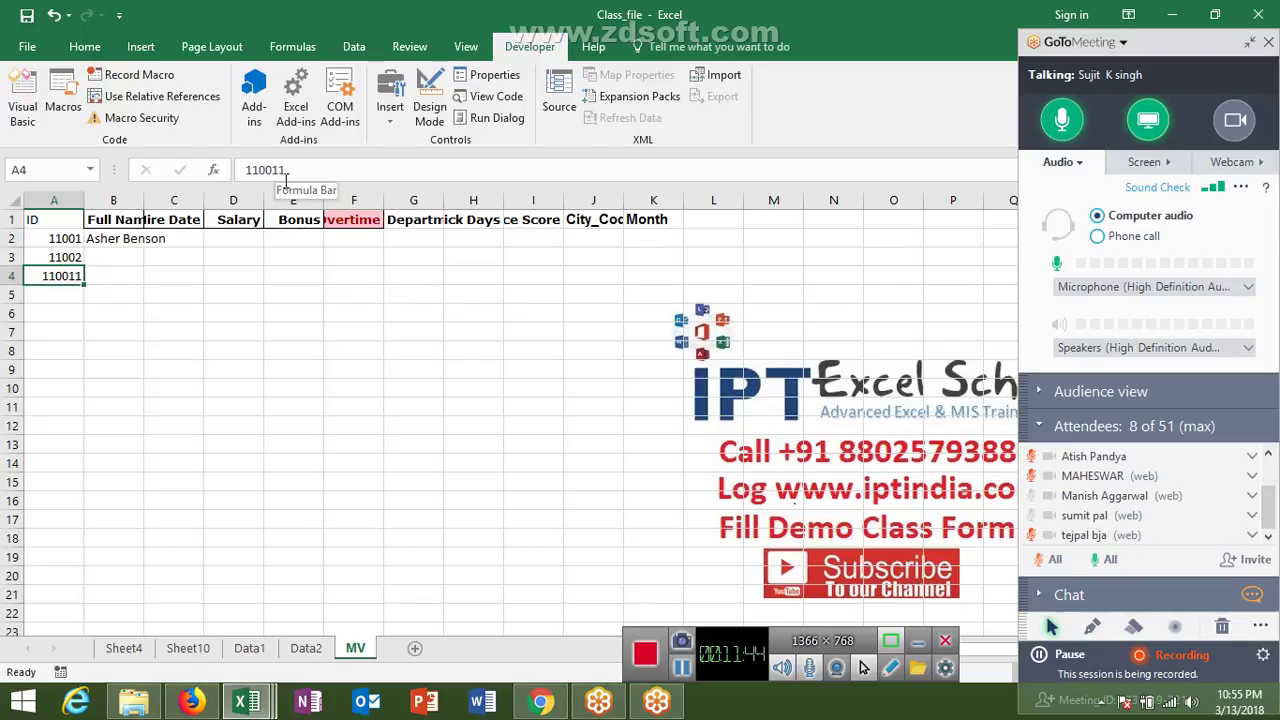
pyautogui.write('11')
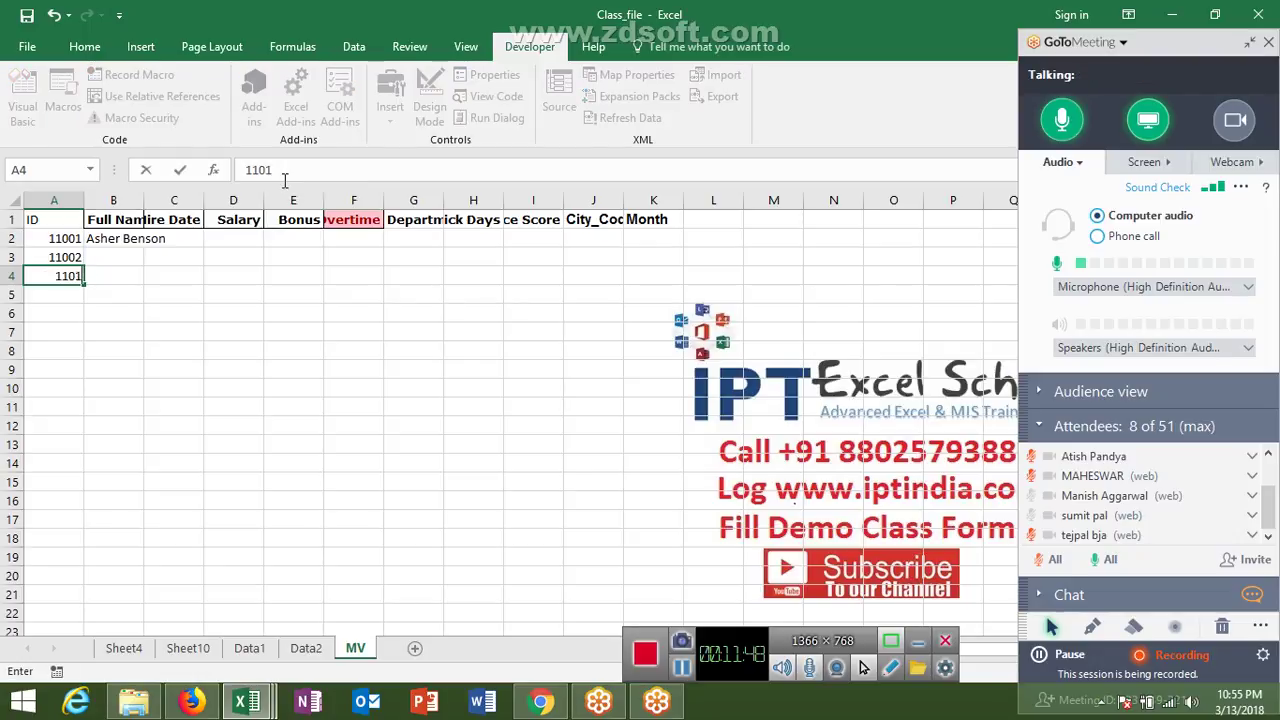
pyautogui.write('8')
pyautogui.press('Return')
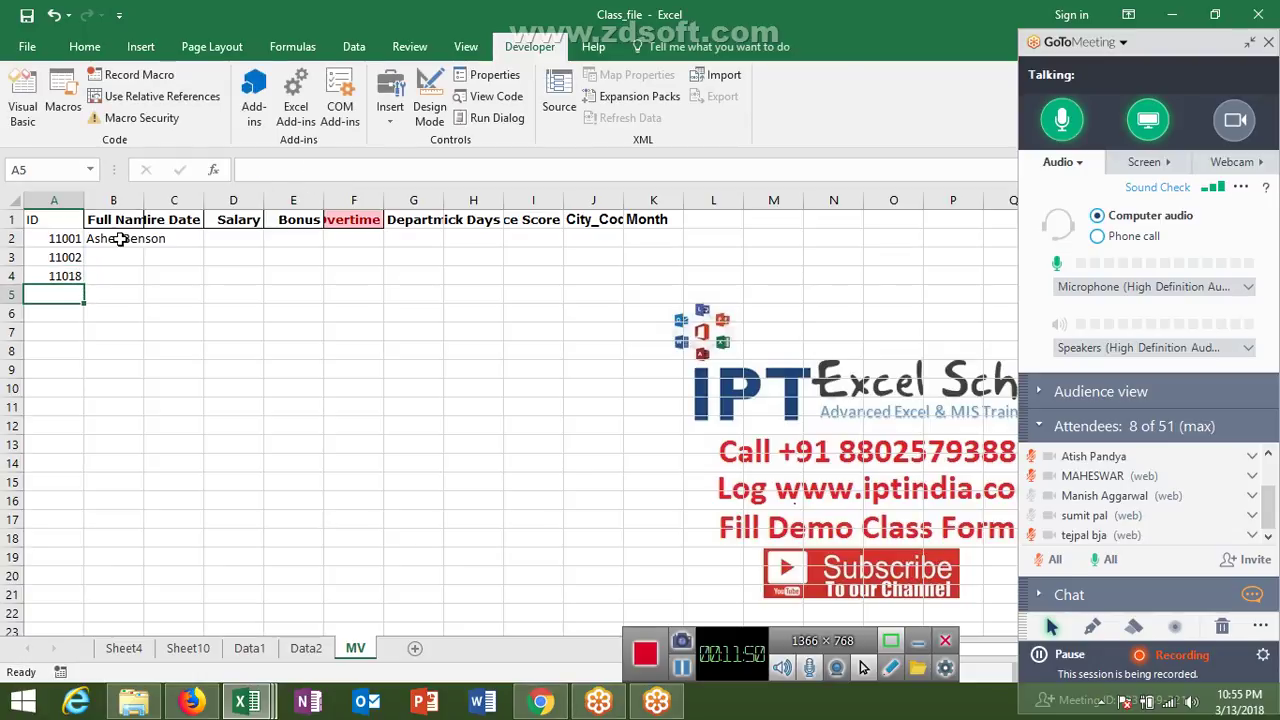
pyautogui.click(120, 238)
# In C2, enter a VLOOKUP of A2 against Data2 columns A:K with exact match
pyautogui.click(180, 239)
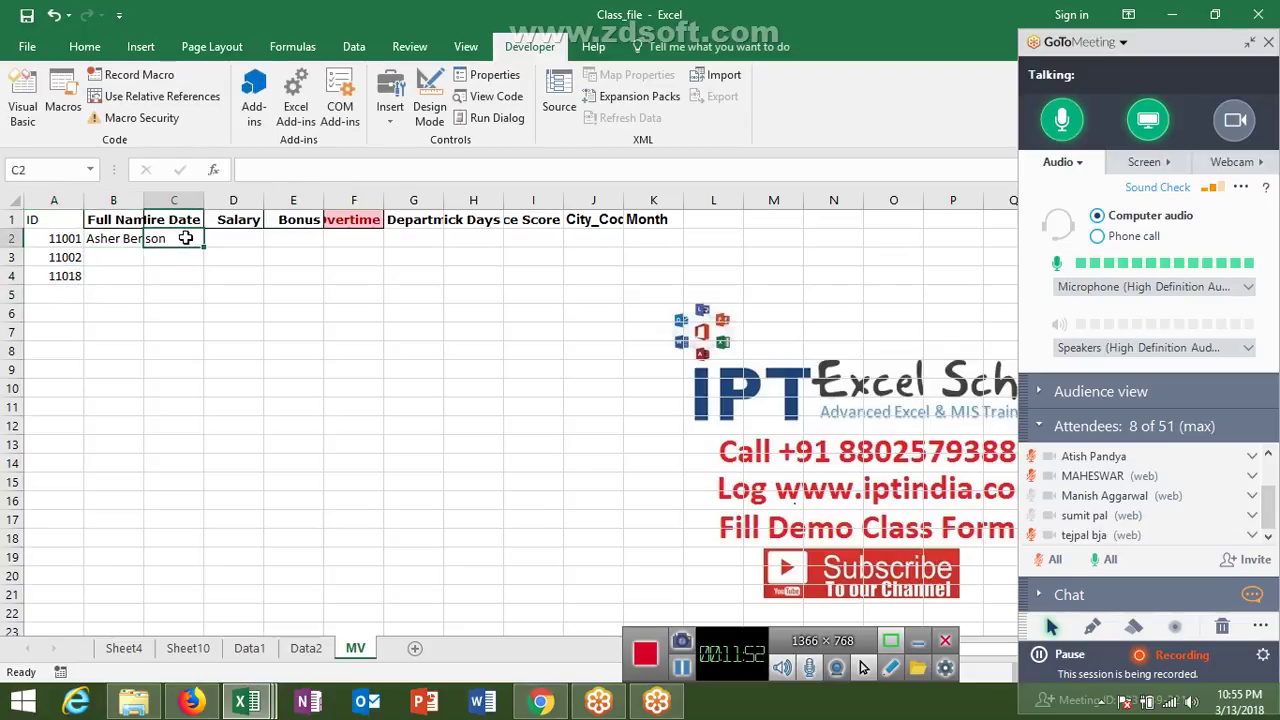
pyautogui.write('=vl')
pyautogui.press('Tab')
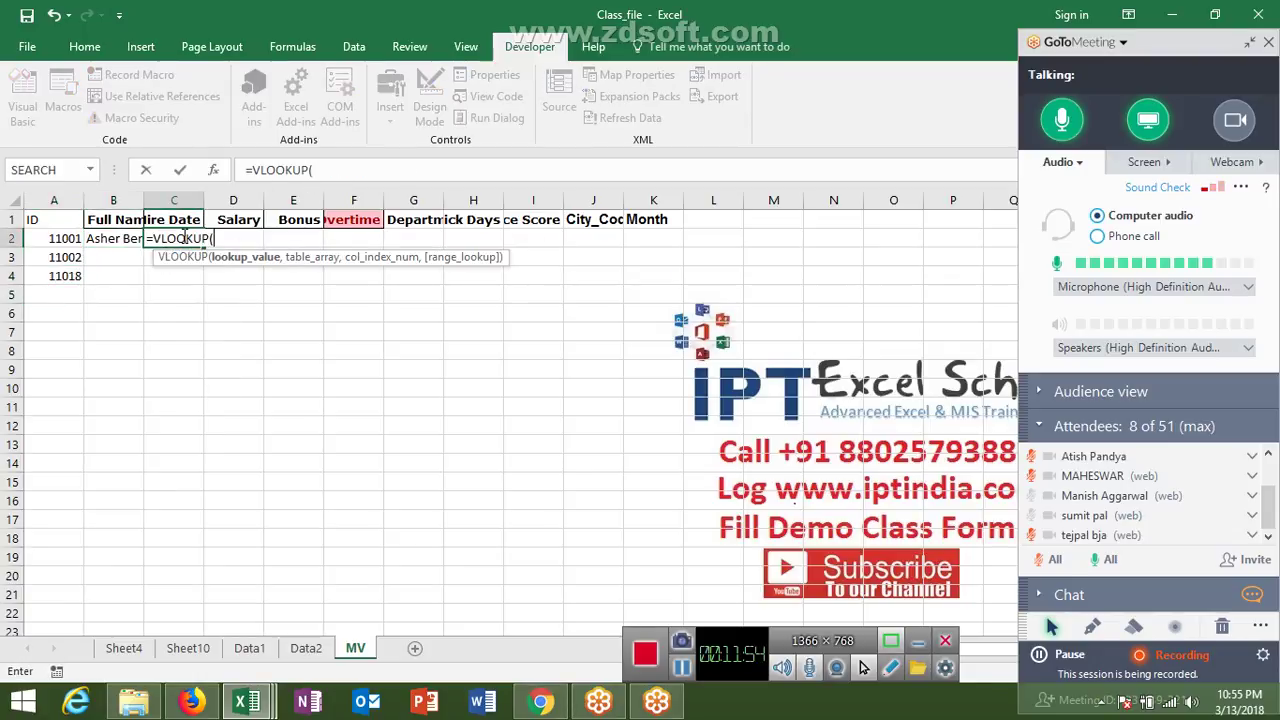
pyautogui.click(68, 238)
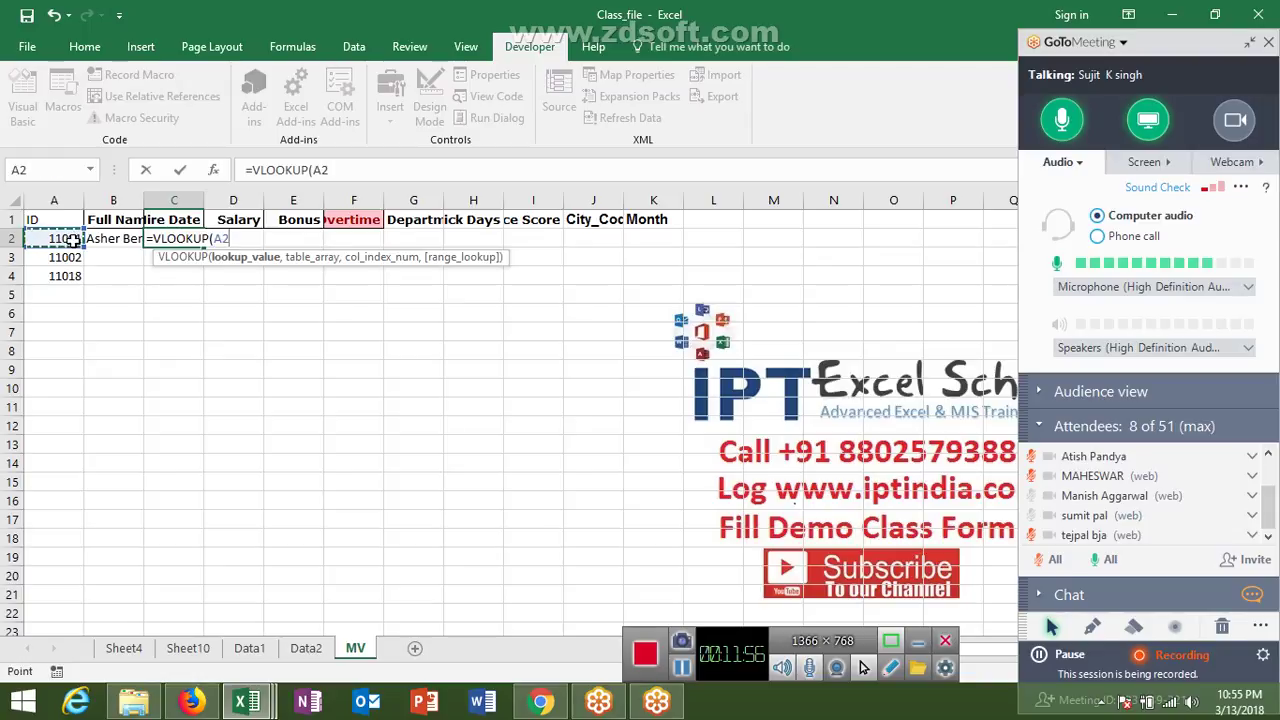
pyautogui.write(',')
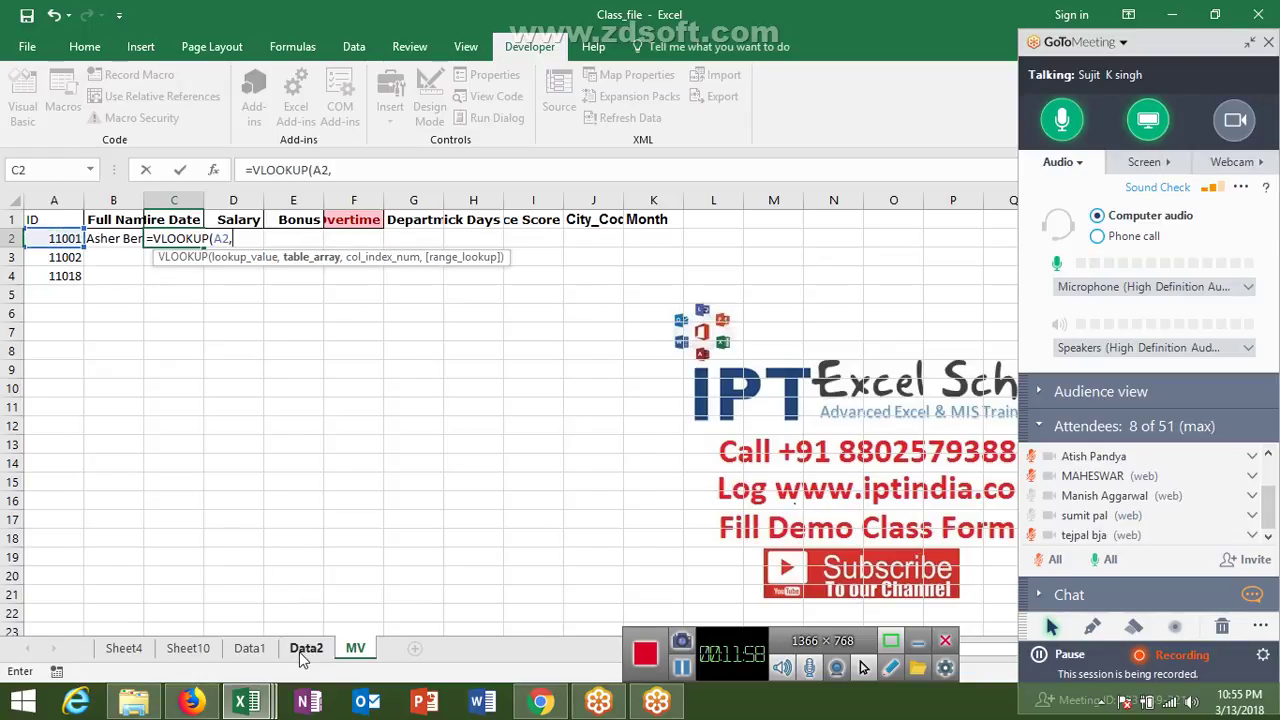
pyautogui.click(306, 648)
pyautogui.moveTo(60, 200); pyautogui.dragTo(630, 192)
pyautogui.write(',')
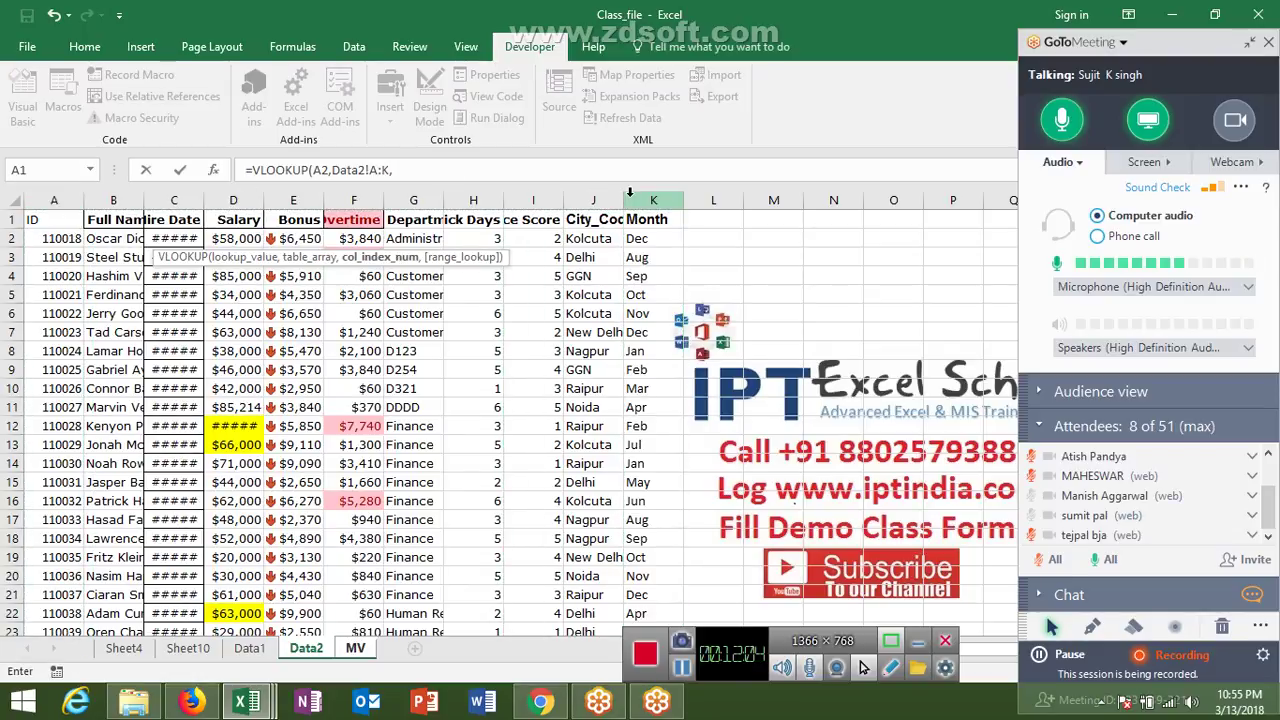
pyautogui.write(',0')
pyautogui.press('Return')
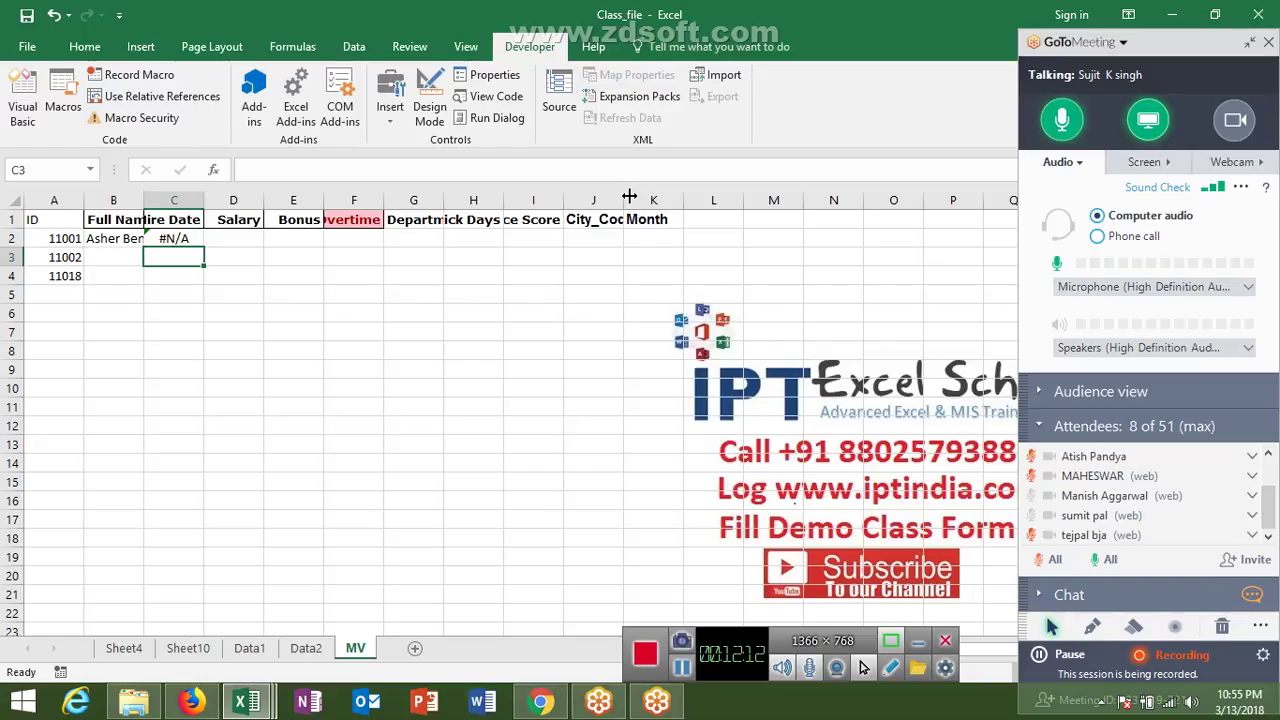
pyautogui.press('Up')
pyautogui.press('Right')
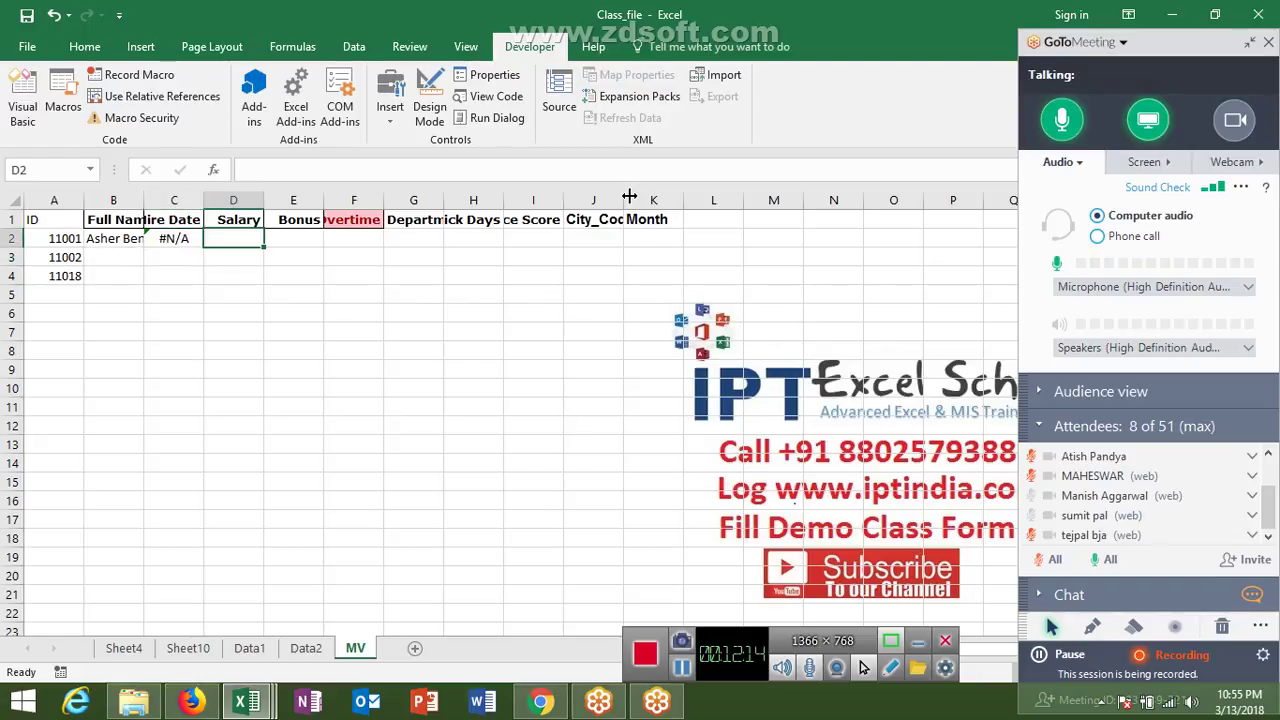
pyautogui.write('=')
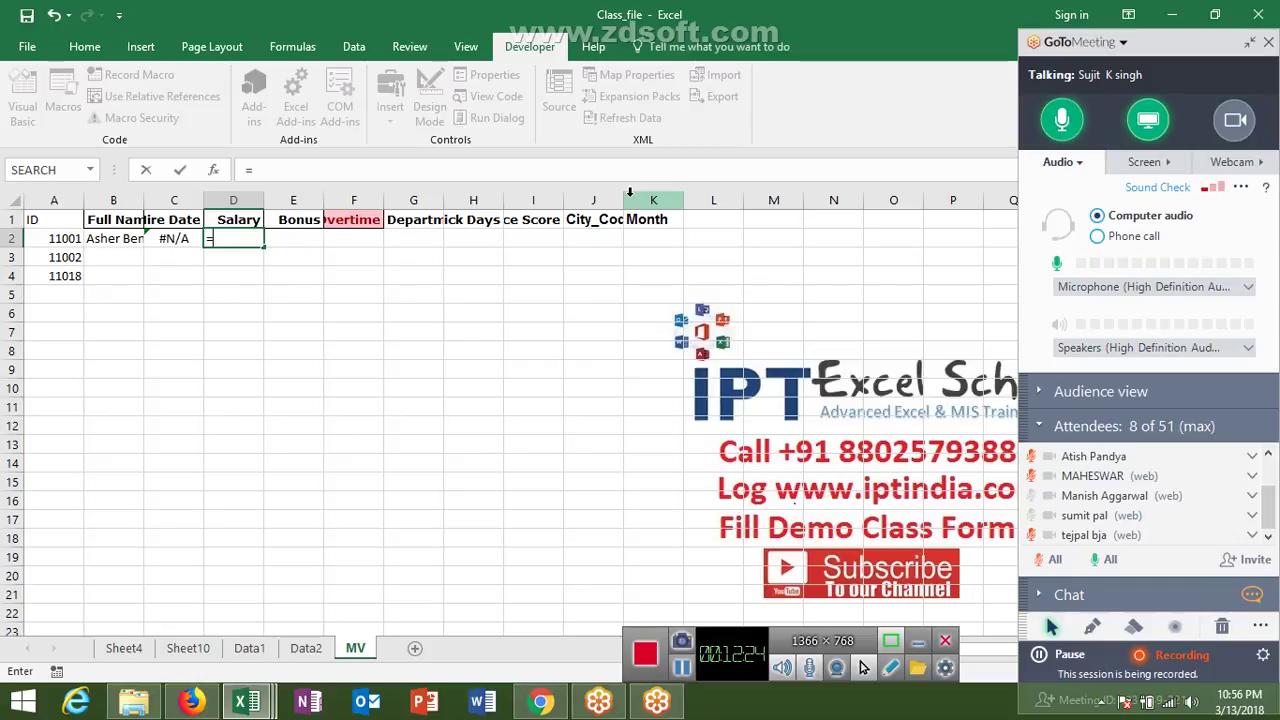
# Enter =IFERROR(B2,C2) in D2, showing the first employee's full name, and compare B2, C2, D2
pyautogui.write('i')
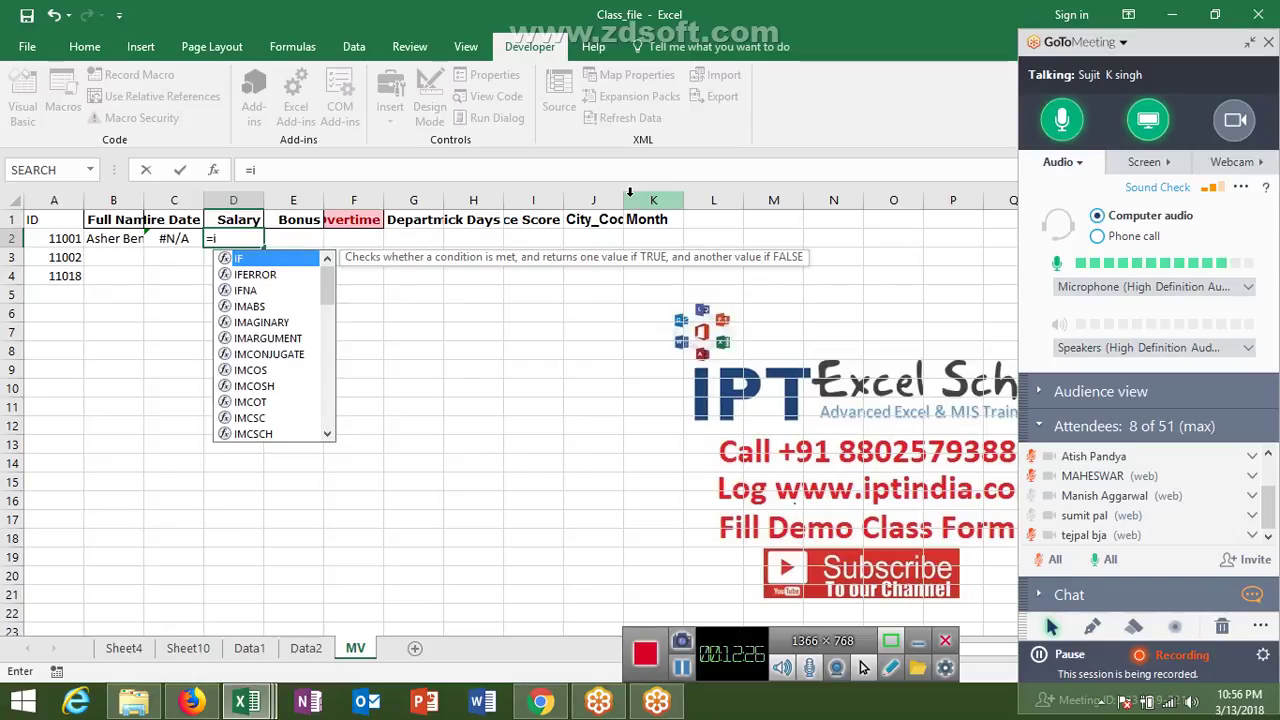
pyautogui.press('Down')
pyautogui.press('Tab')
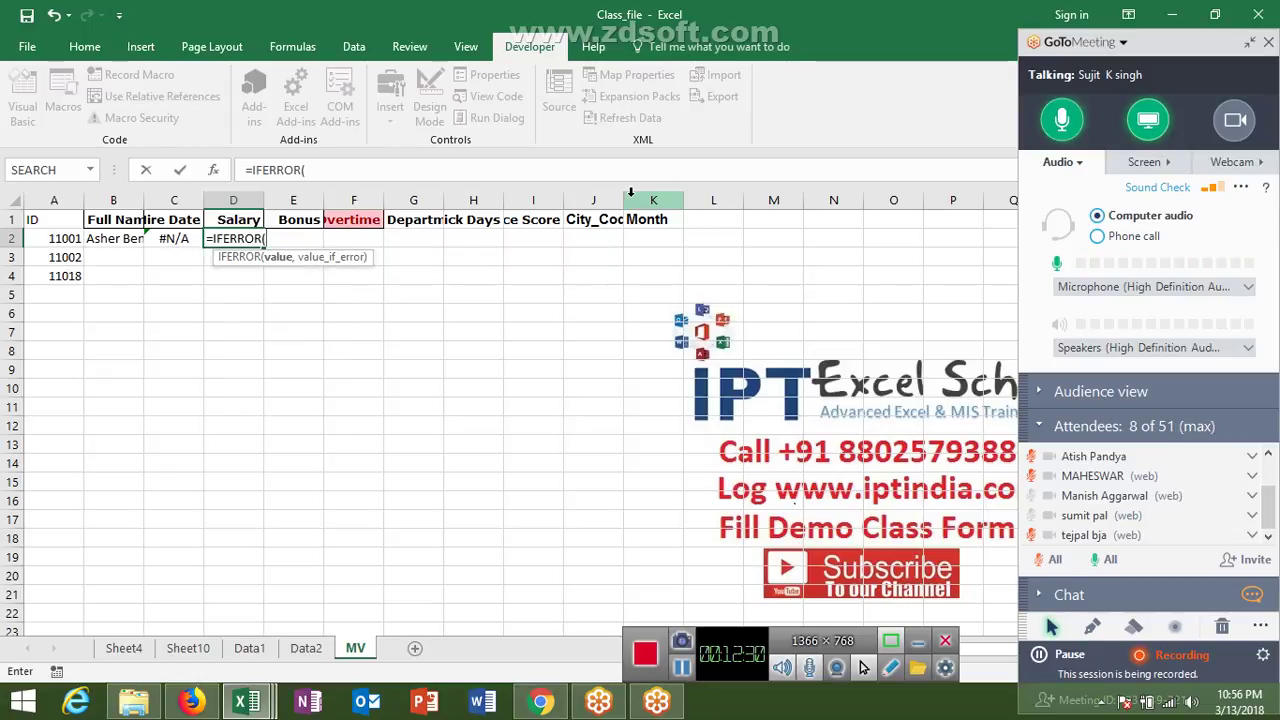
pyautogui.click(130, 239)
pyautogui.write(',')
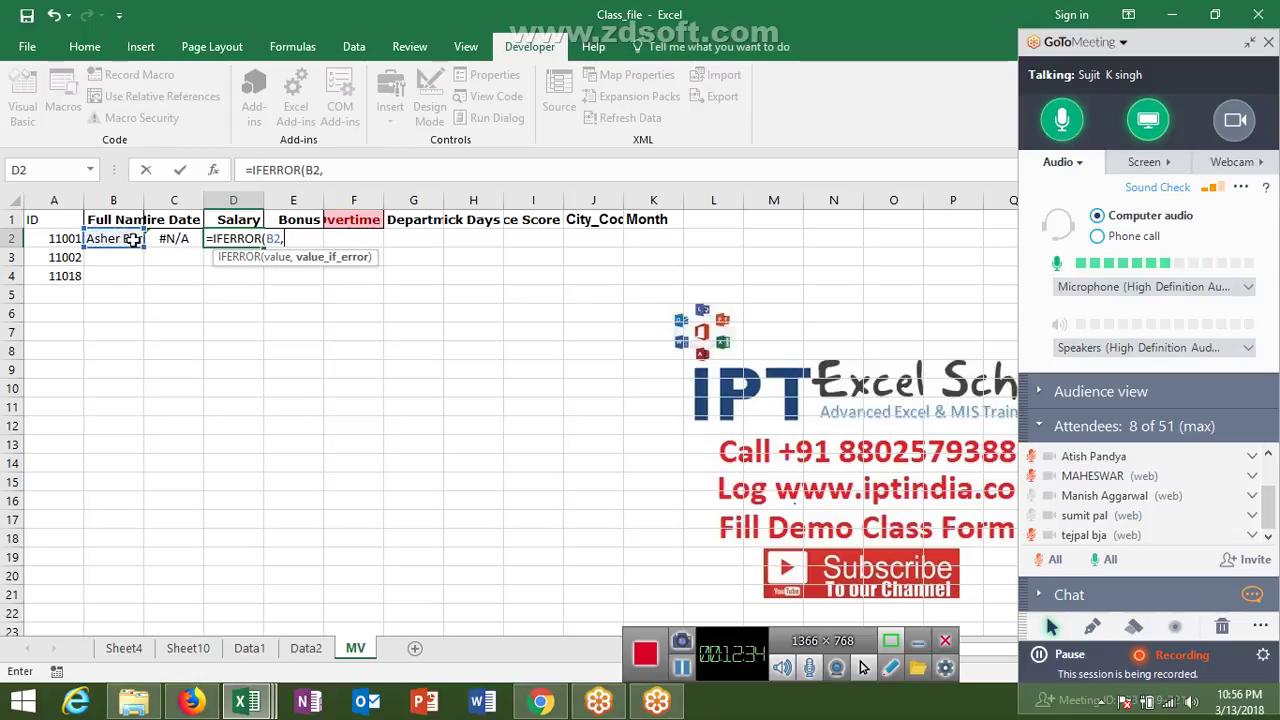
pyautogui.click(158, 240)
pyautogui.press('Return')
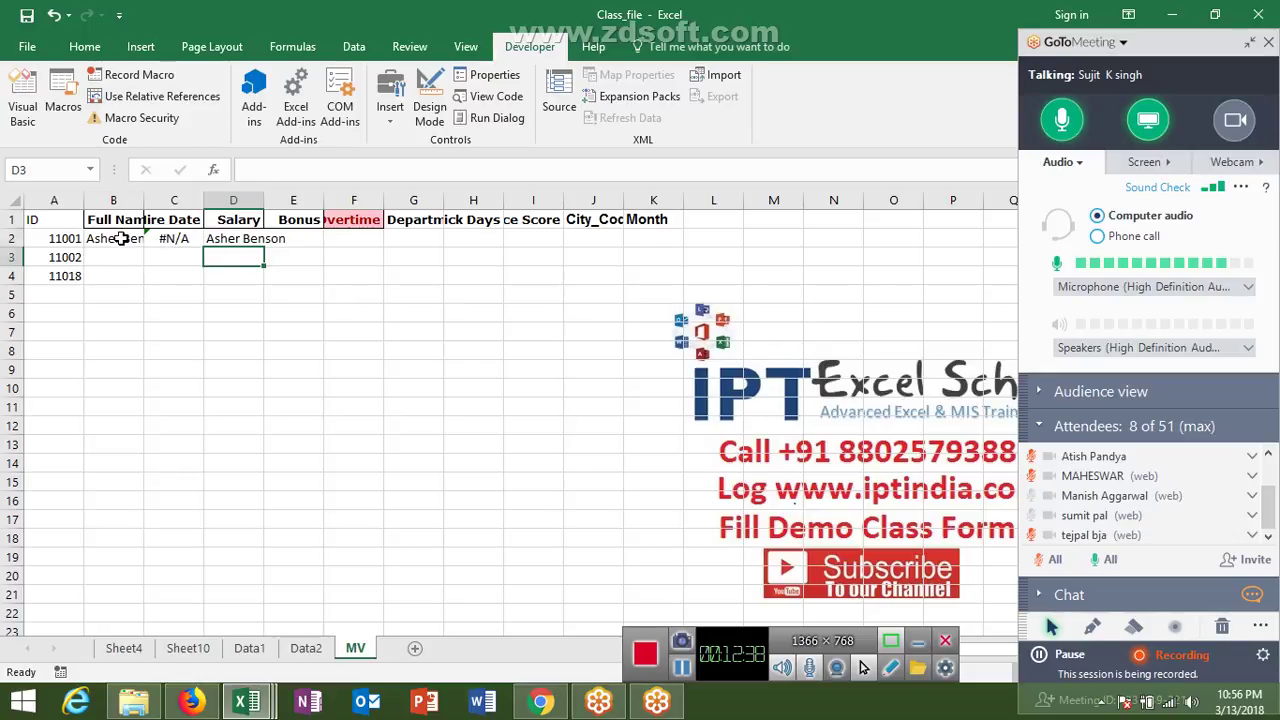
pyautogui.click(120, 238)
pyautogui.click(177, 248)
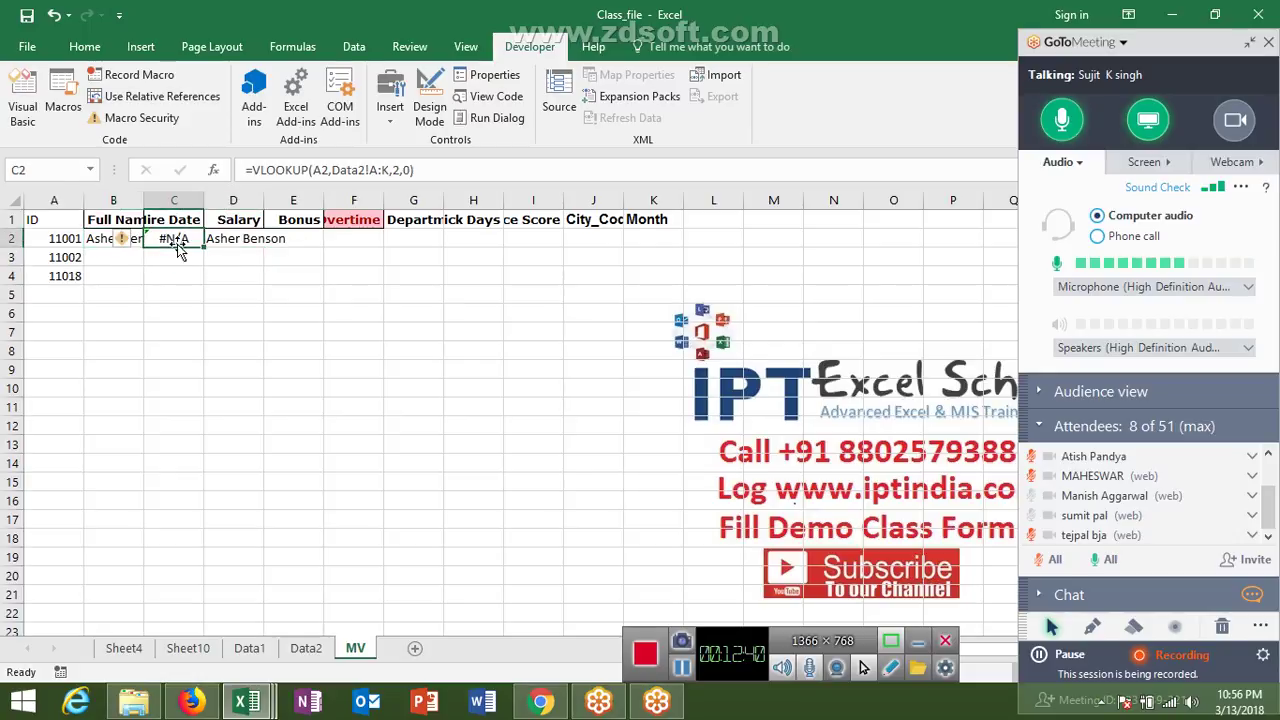
pyautogui.click(250, 238)
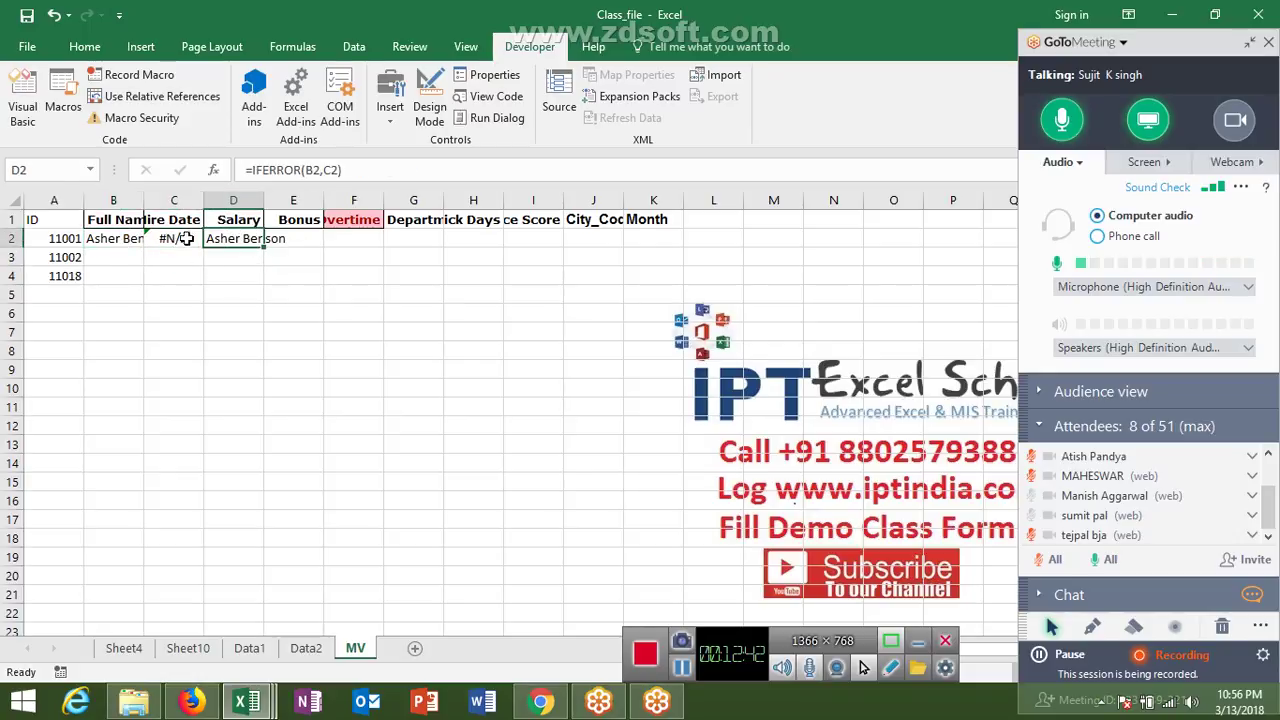
# Copy the Data1 VLOOKUP text from B2's formula bar, leaving B2 unchanged
pyautogui.click(128, 243)
pyautogui.click(177, 238)
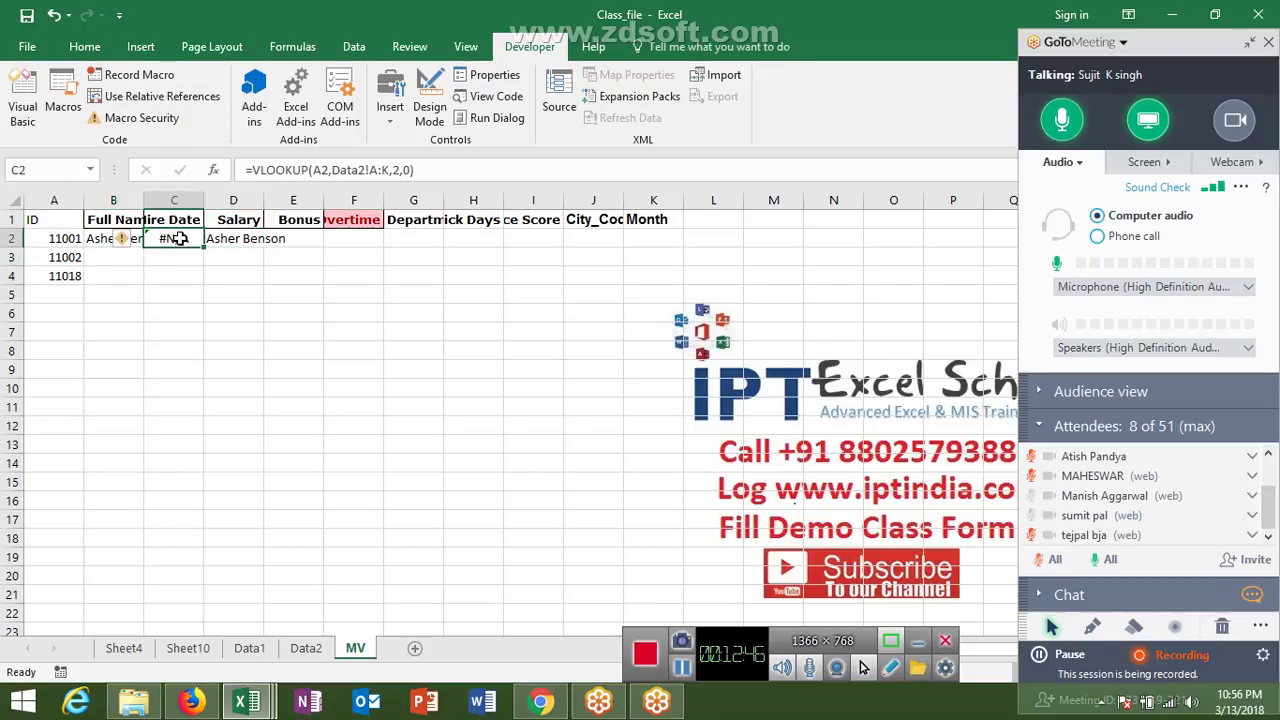
pyautogui.click(88, 240)
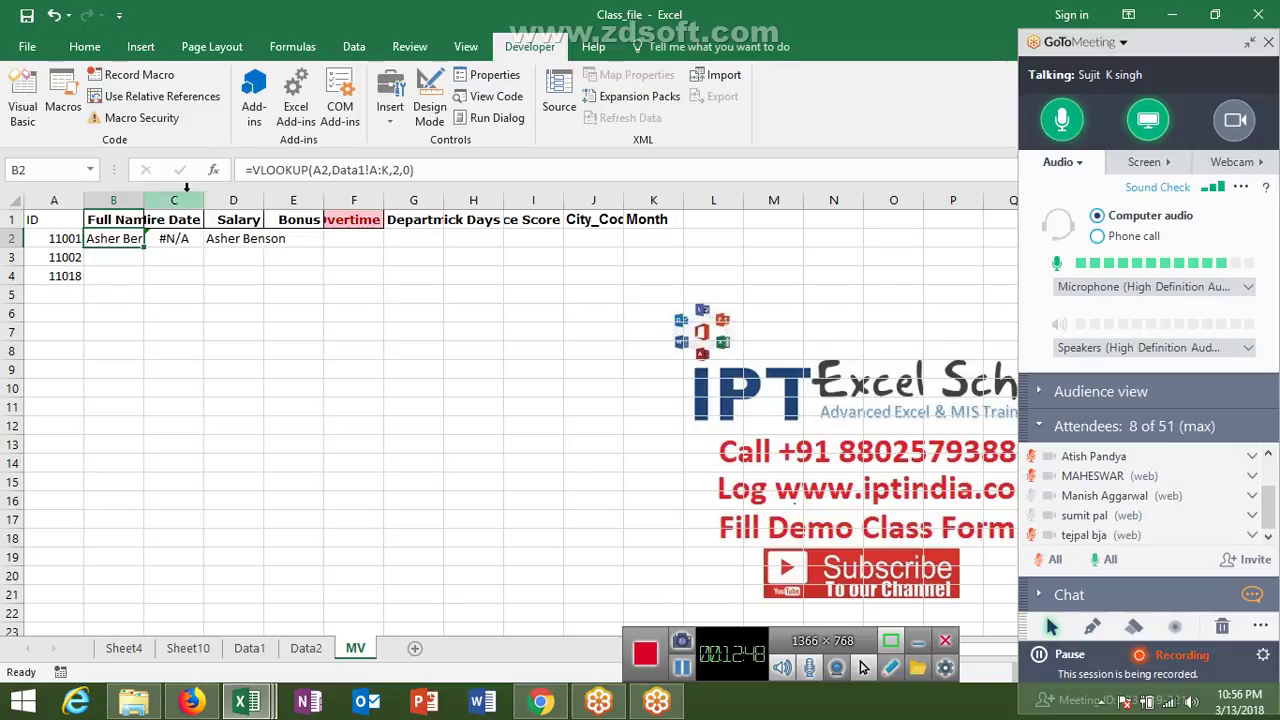
pyautogui.click(249, 170)
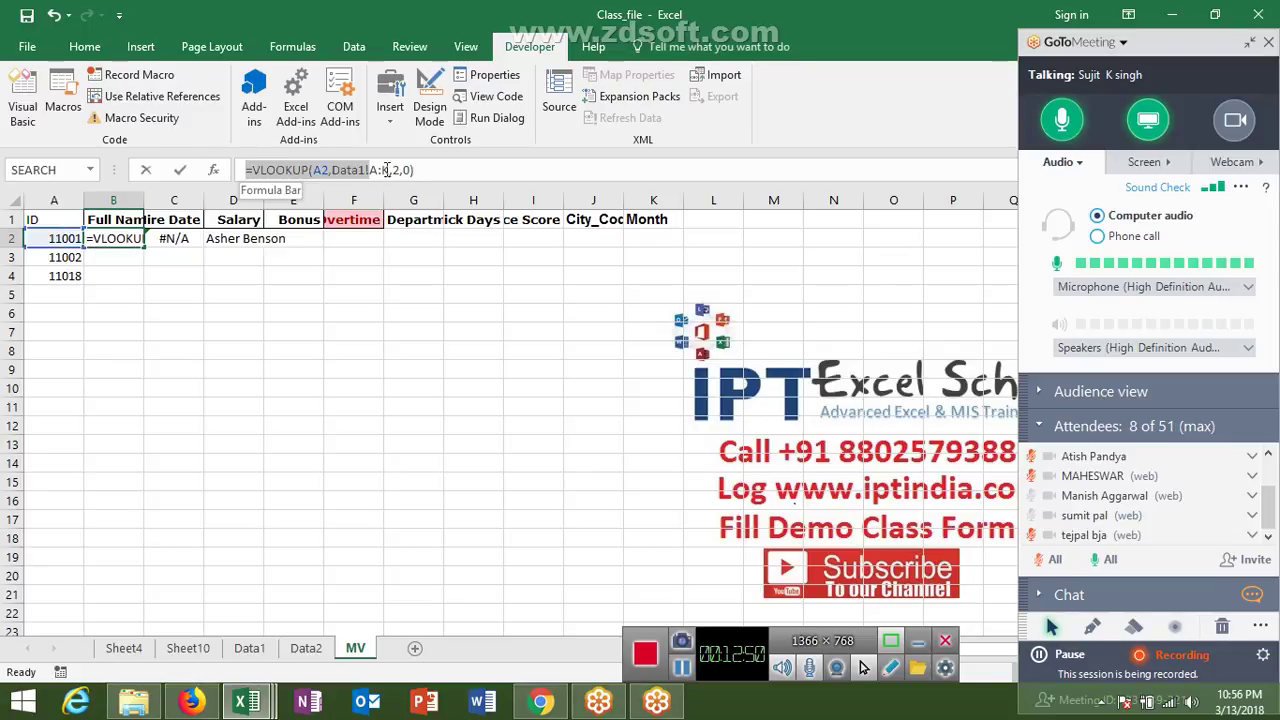
pyautogui.moveTo(249, 170)
pyautogui.mouseDown()
pyautogui.moveTo(414, 170)
pyautogui.moveTo(252, 175)
pyautogui.mouseUp()
pyautogui.click(430, 172)
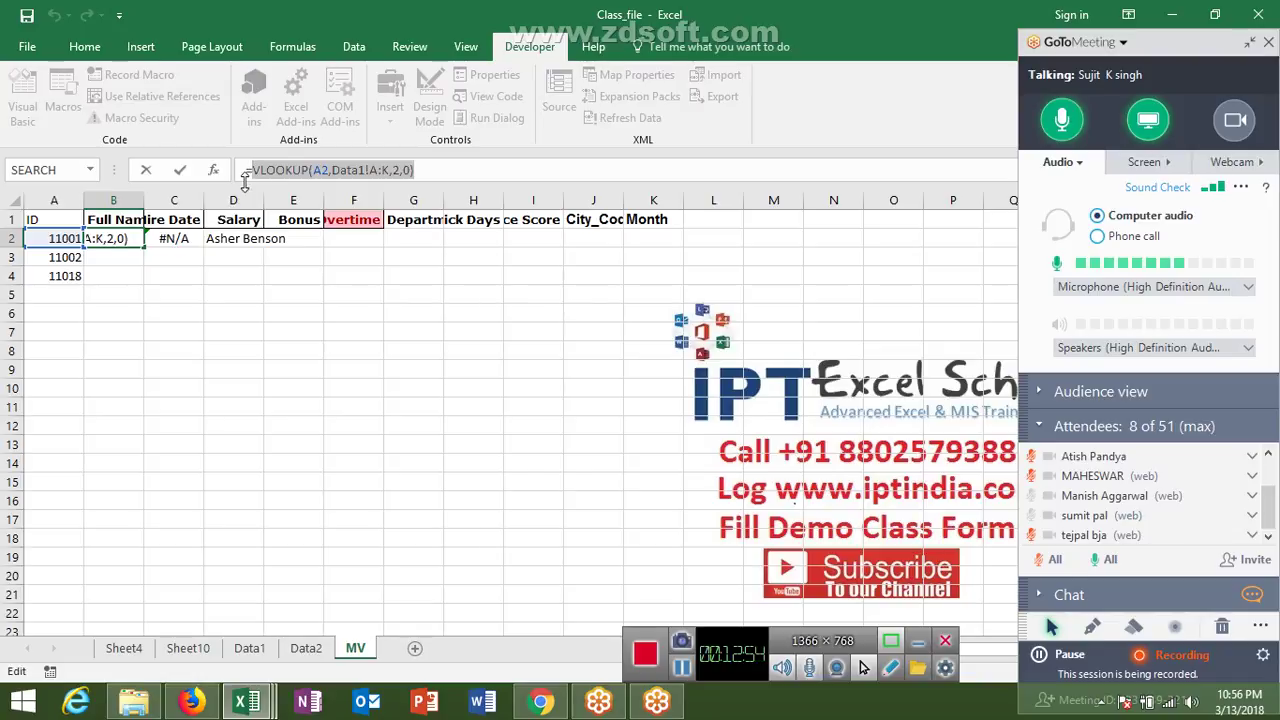
pyautogui.click(244, 244)
pyautogui.press('Escape')
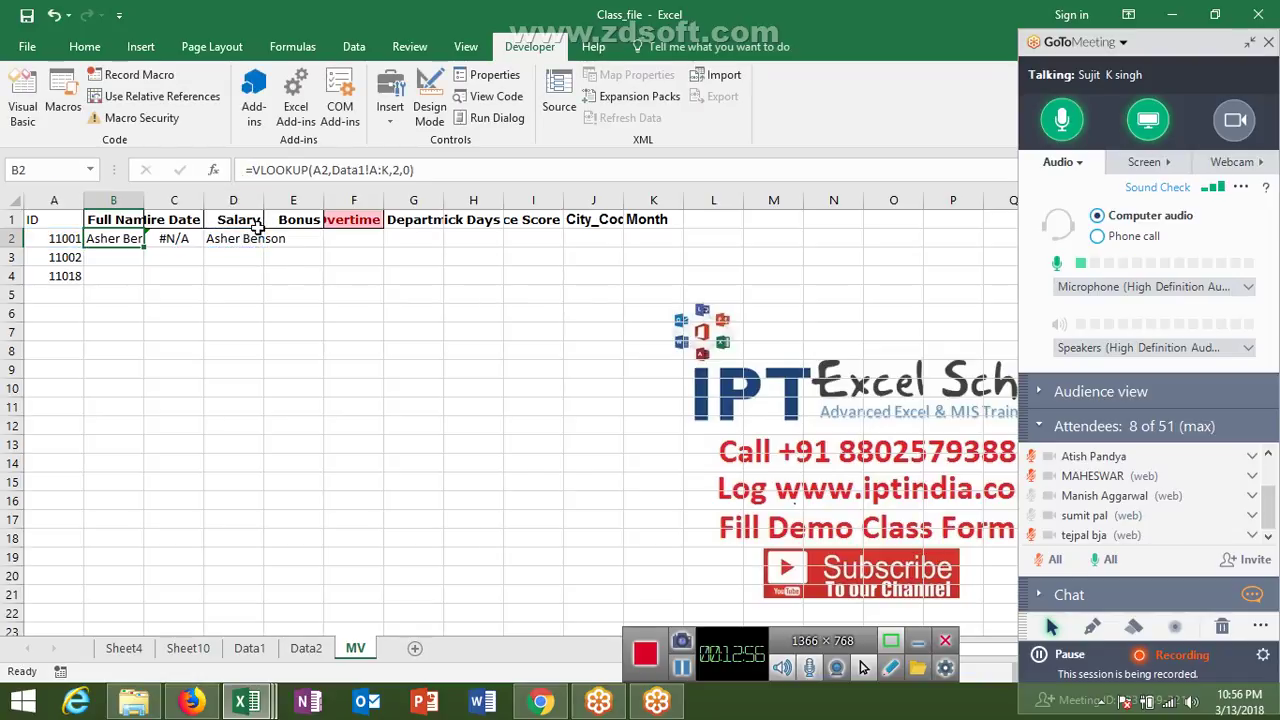
pyautogui.click(326, 172)
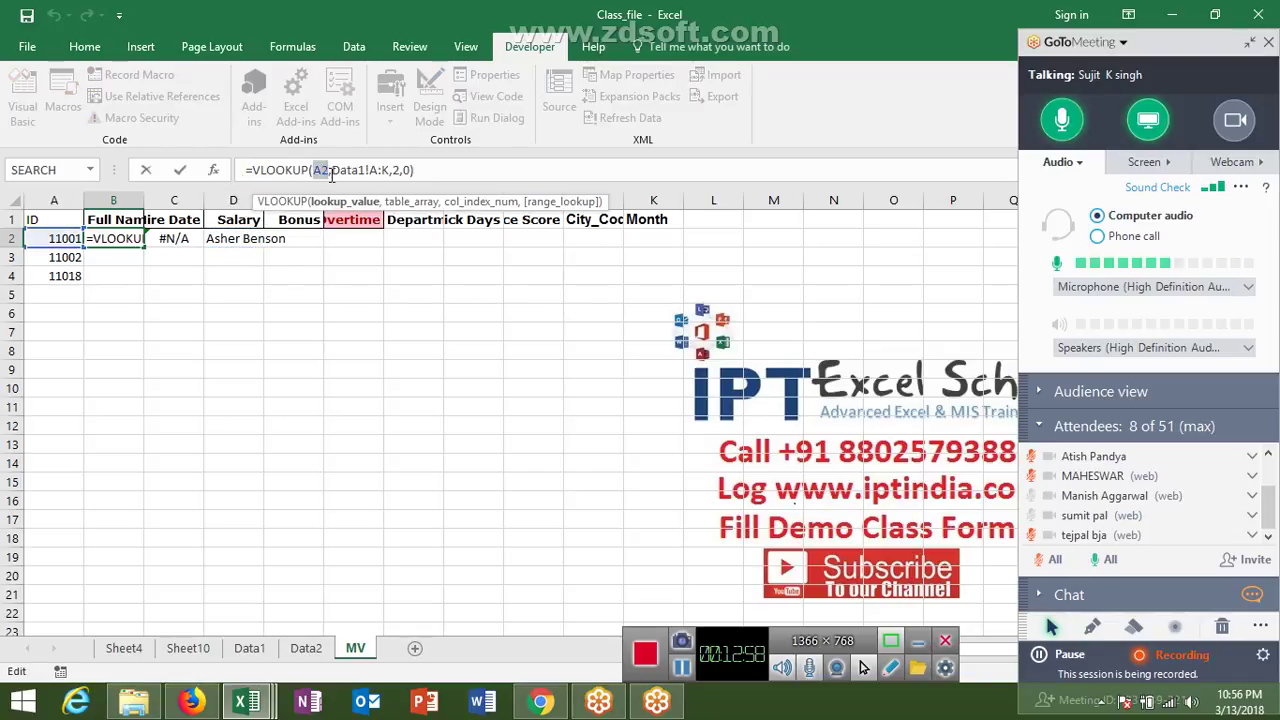
pyautogui.press('Escape')
# Replace B2 in D2's IFERROR with the lookup: =IFERROR(VLOOKUP(A2,Data1!A:K,2,0),C2)
pyautogui.click(253, 233)
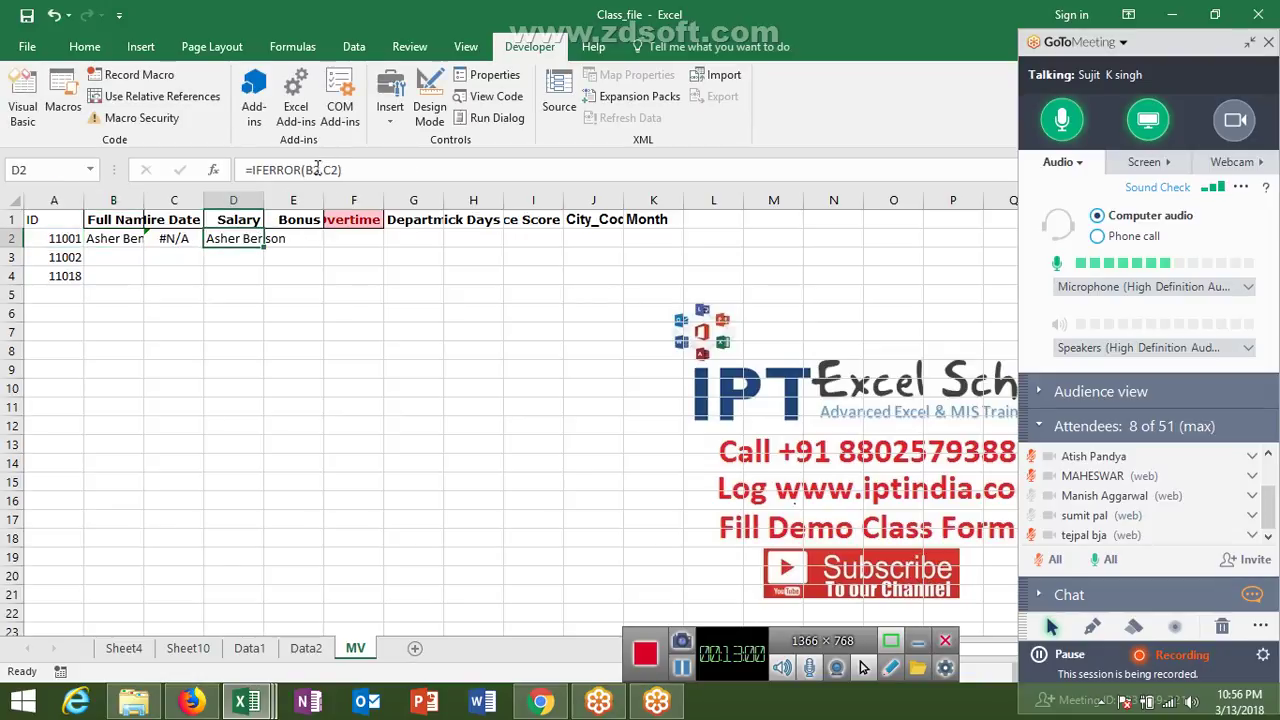
pyautogui.click(318, 170)
pyautogui.doubleClick(314, 170)
pyautogui.write('VLOOKUP(A2,Data1!A:K,2,0)')
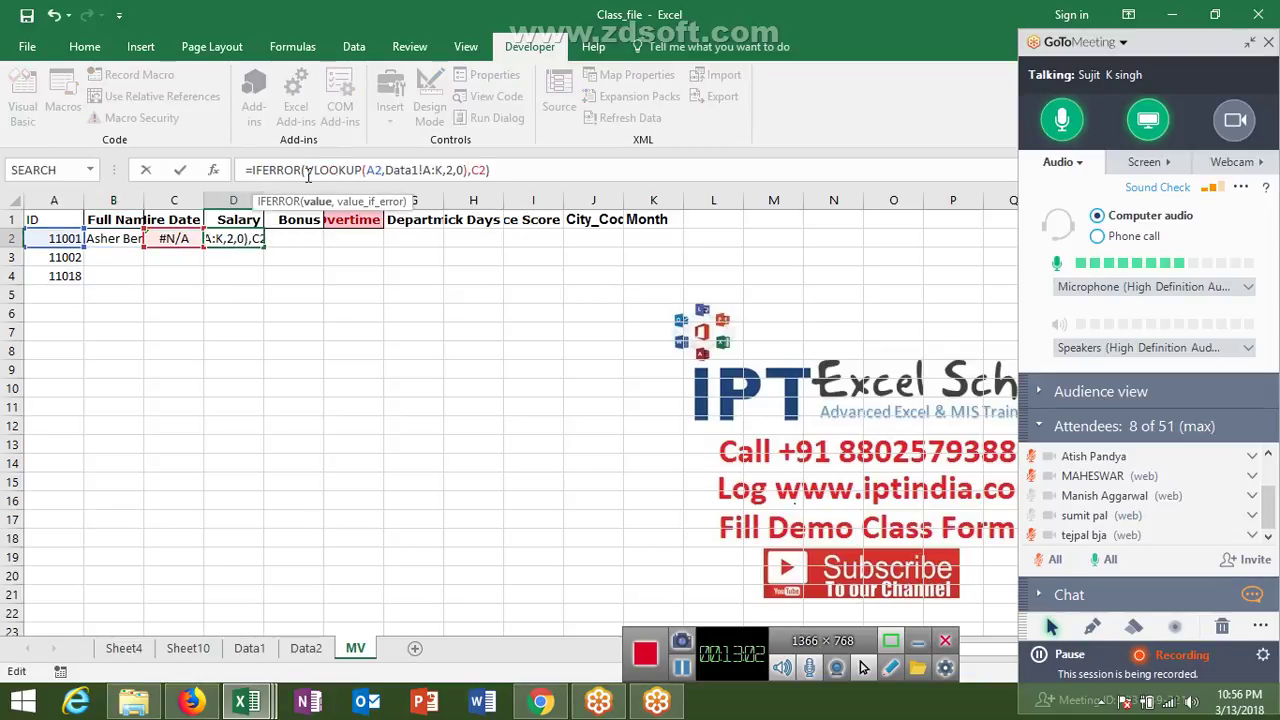
pyautogui.hotkey('ctrl', 'Return')
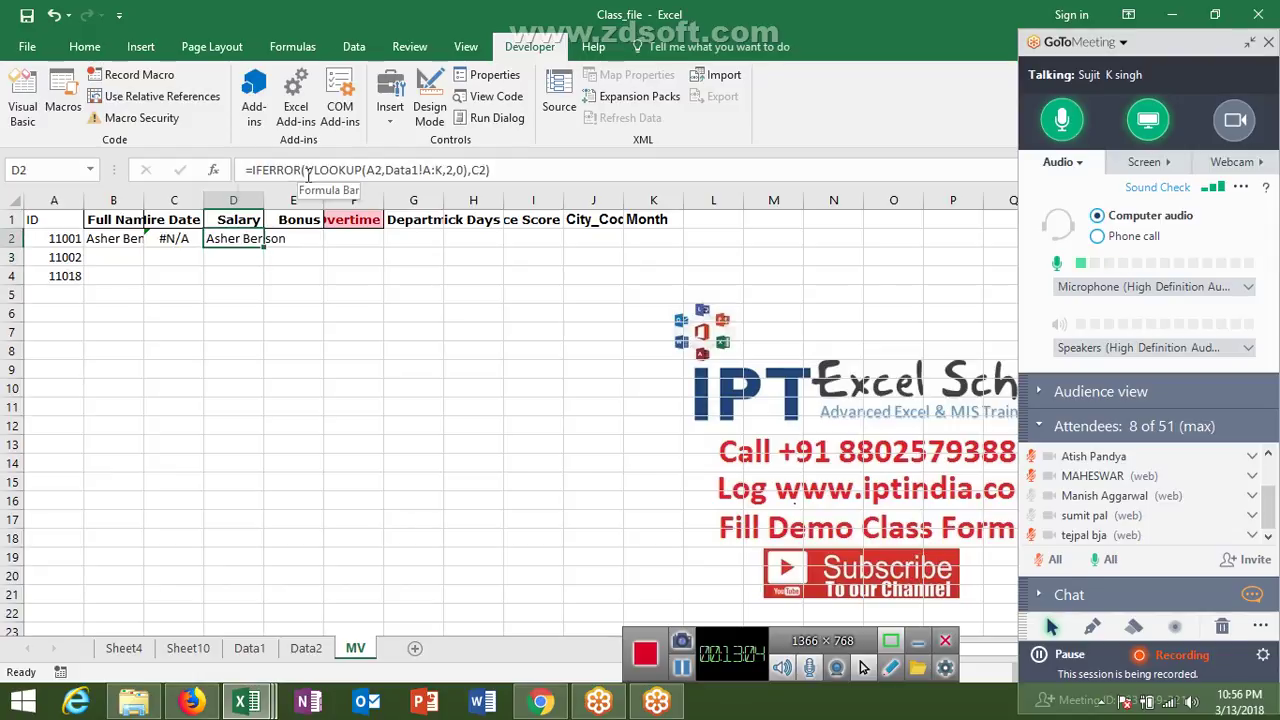
# Copy C2's Data2 VLOOKUP text and begin replacing the C2 reference in D2
pyautogui.press('Left')
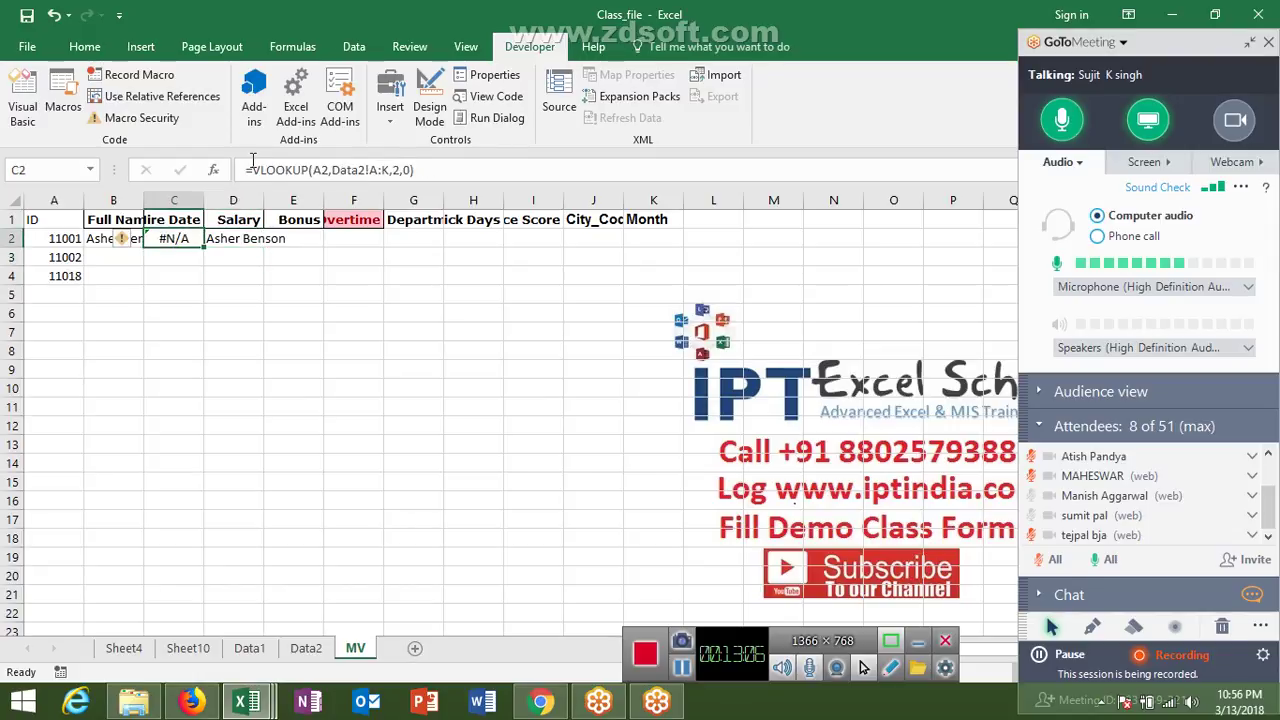
pyautogui.click(263, 168)
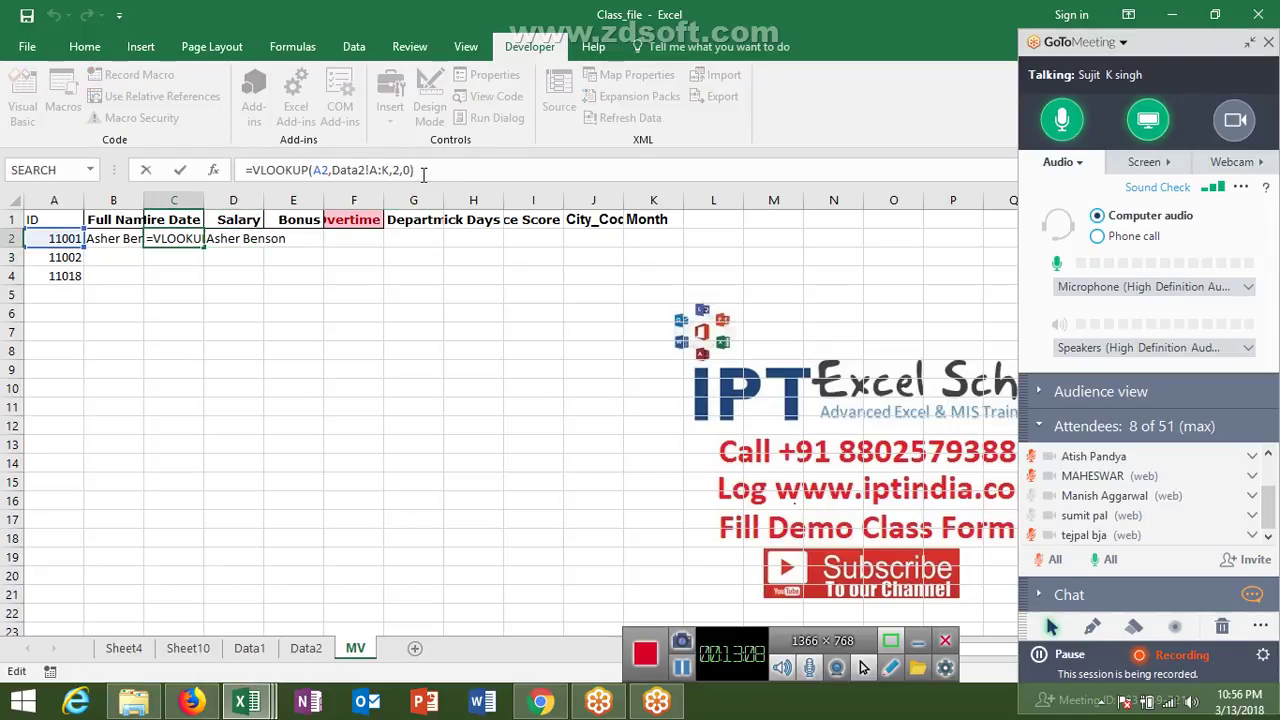
pyautogui.moveTo(296, 162); pyautogui.dragTo(255, 169)
pyautogui.hotkey('ctrl', 'c')
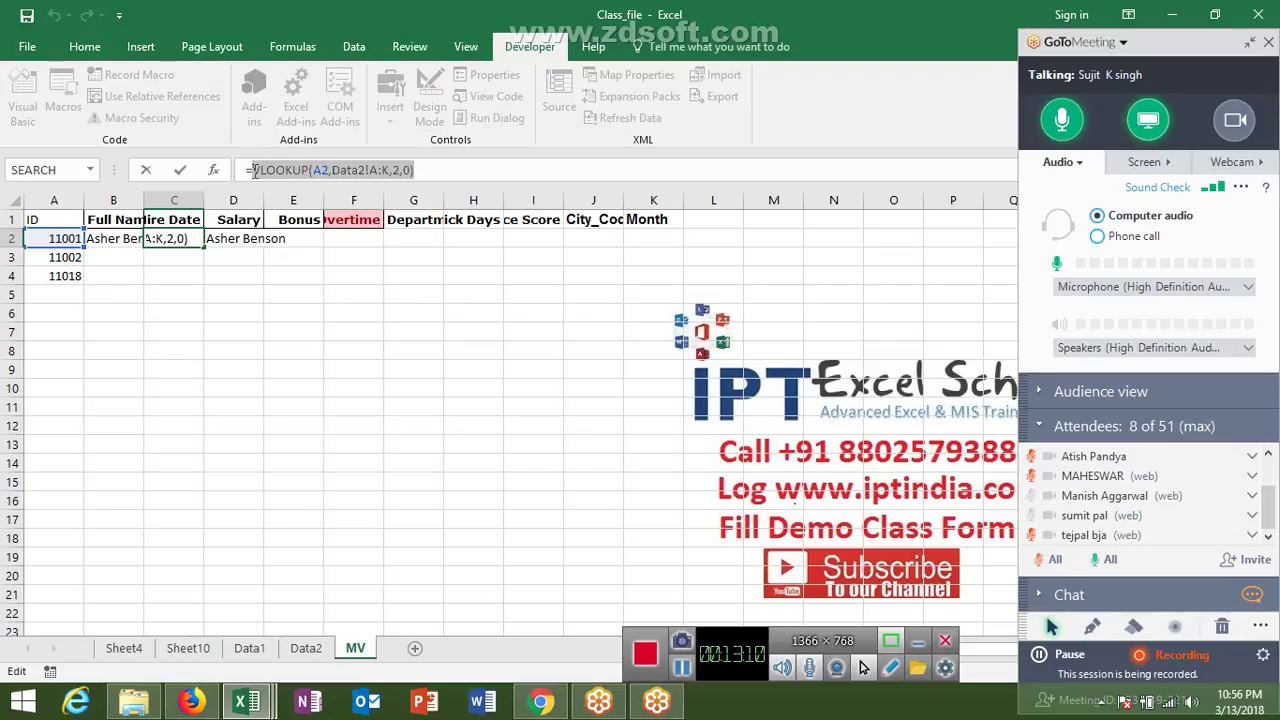
pyautogui.press('Escape')
pyautogui.doubleClick(249, 240)
pyautogui.write('=IFERROR(VLOOKUP(A2,Data1!A:K,2,0),C2)')
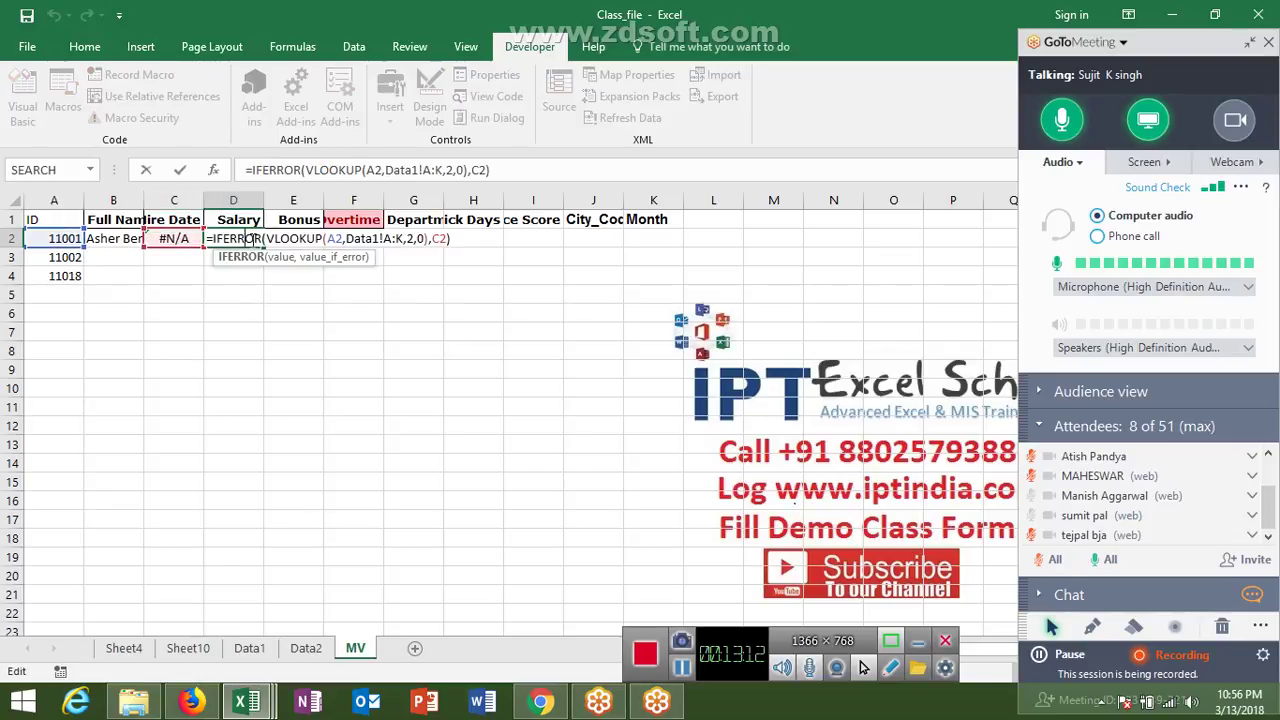
pyautogui.doubleClick(440, 238)
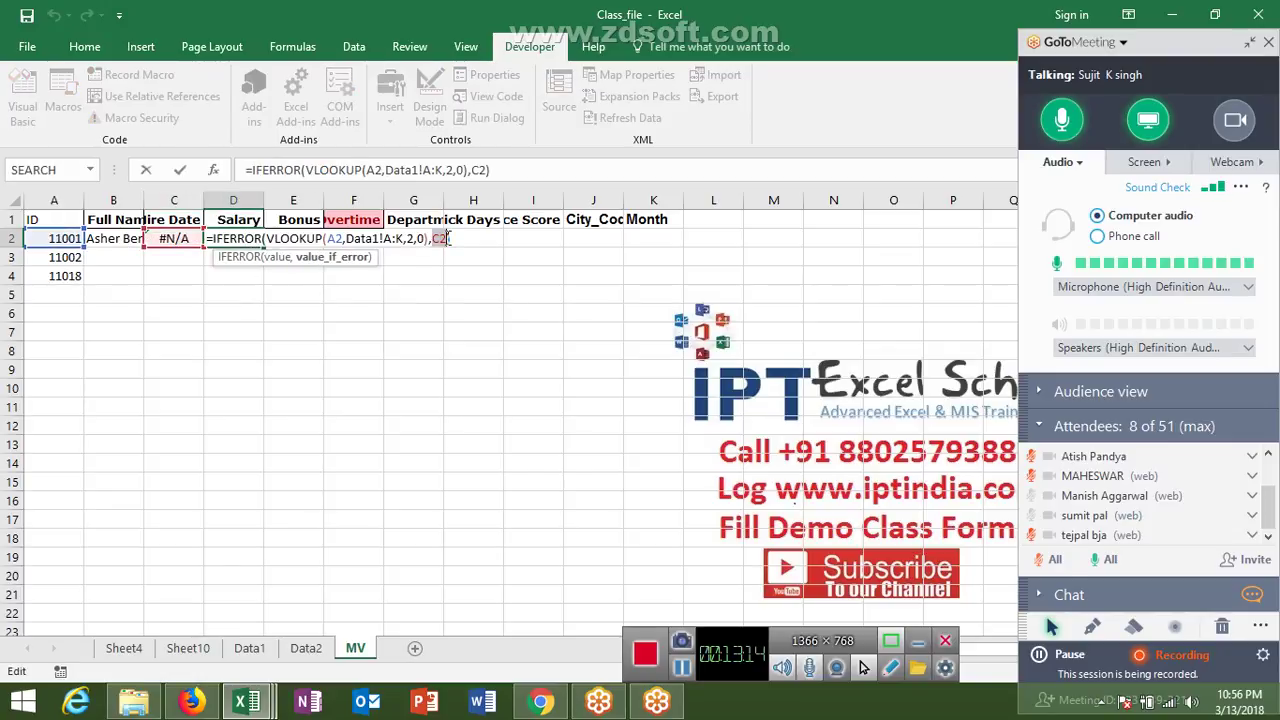
# Paste the Data2 VLOOKUP into D2's IFERROR, review both lookups' arguments, and collapse the GoToMeeting panel
pyautogui.hotkey('ctrl', 'v')
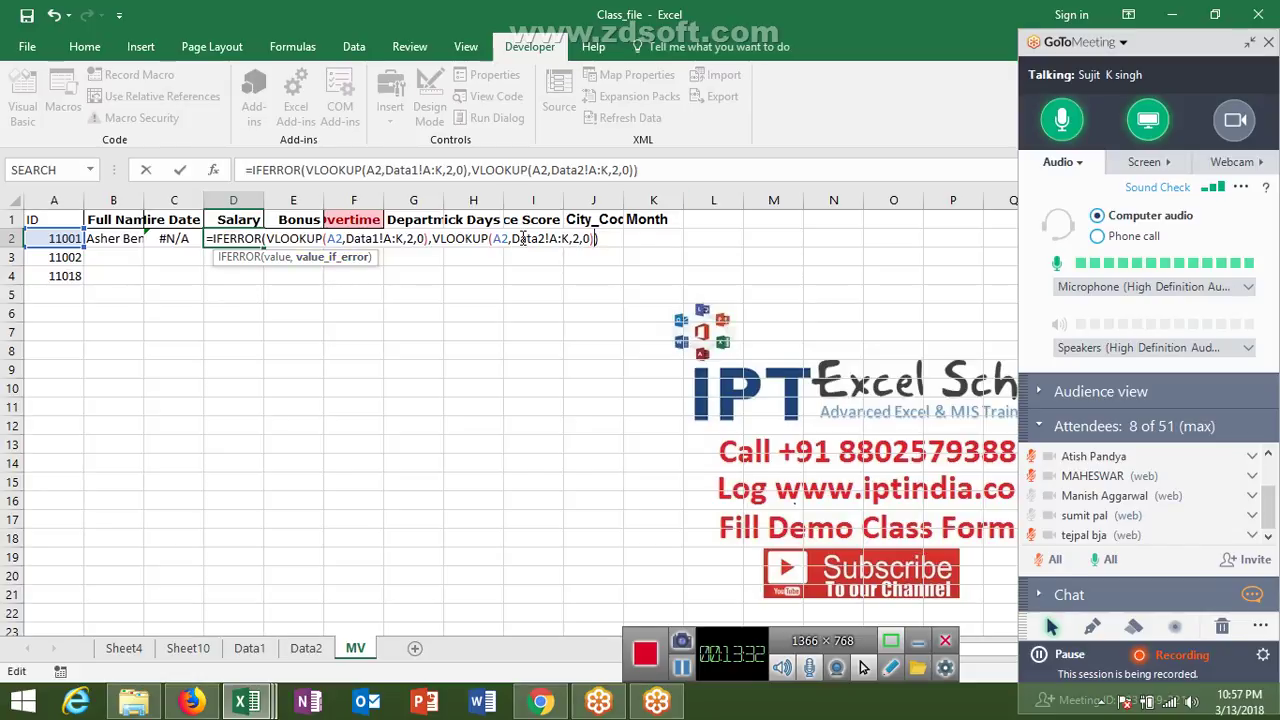
pyautogui.click(521, 238)
pyautogui.click(393, 238)
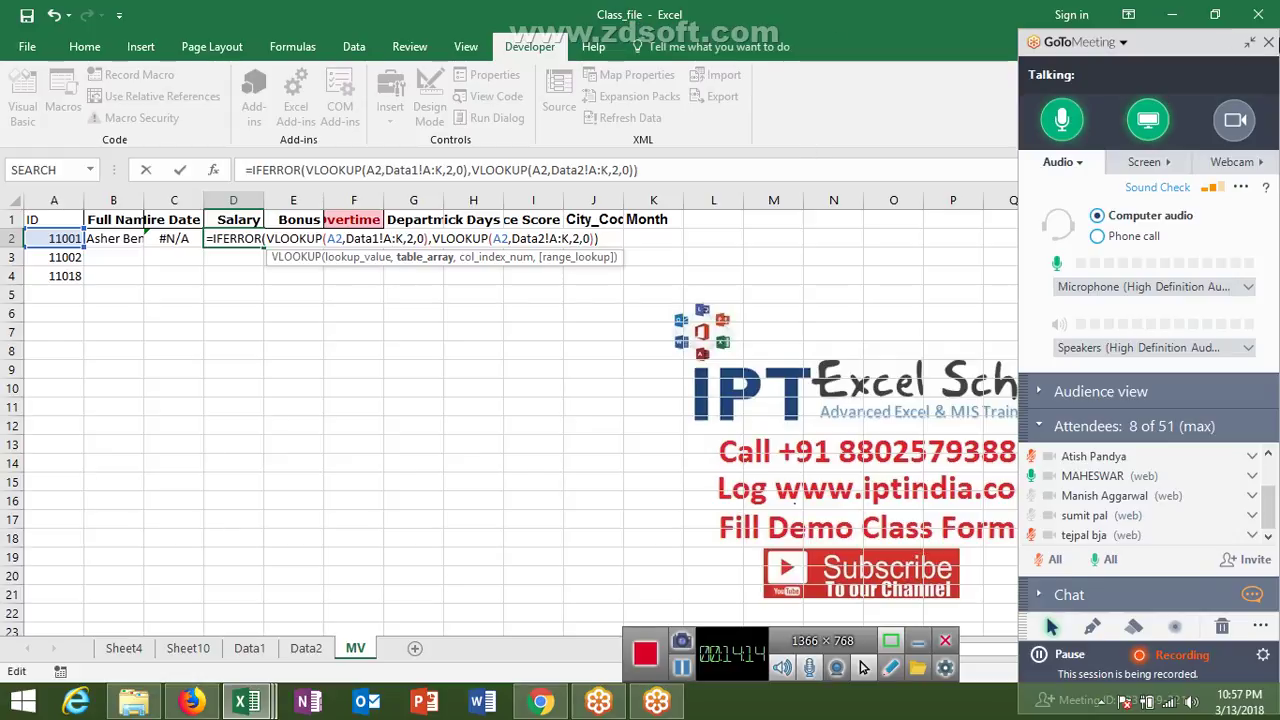
pyautogui.click(1250, 42)
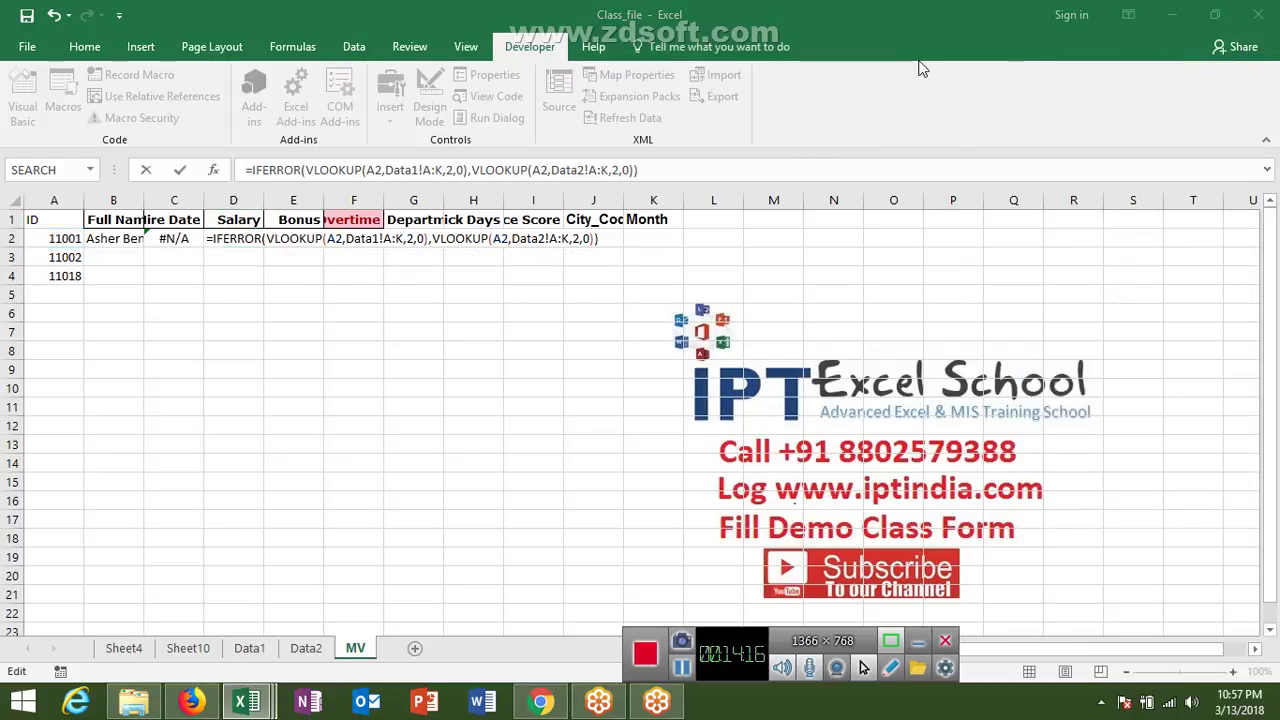
# Confirm D2's formula, then start D3 with =IFERROR(VLOOKUP(A3, using the function suggestions
pyautogui.press('Return')
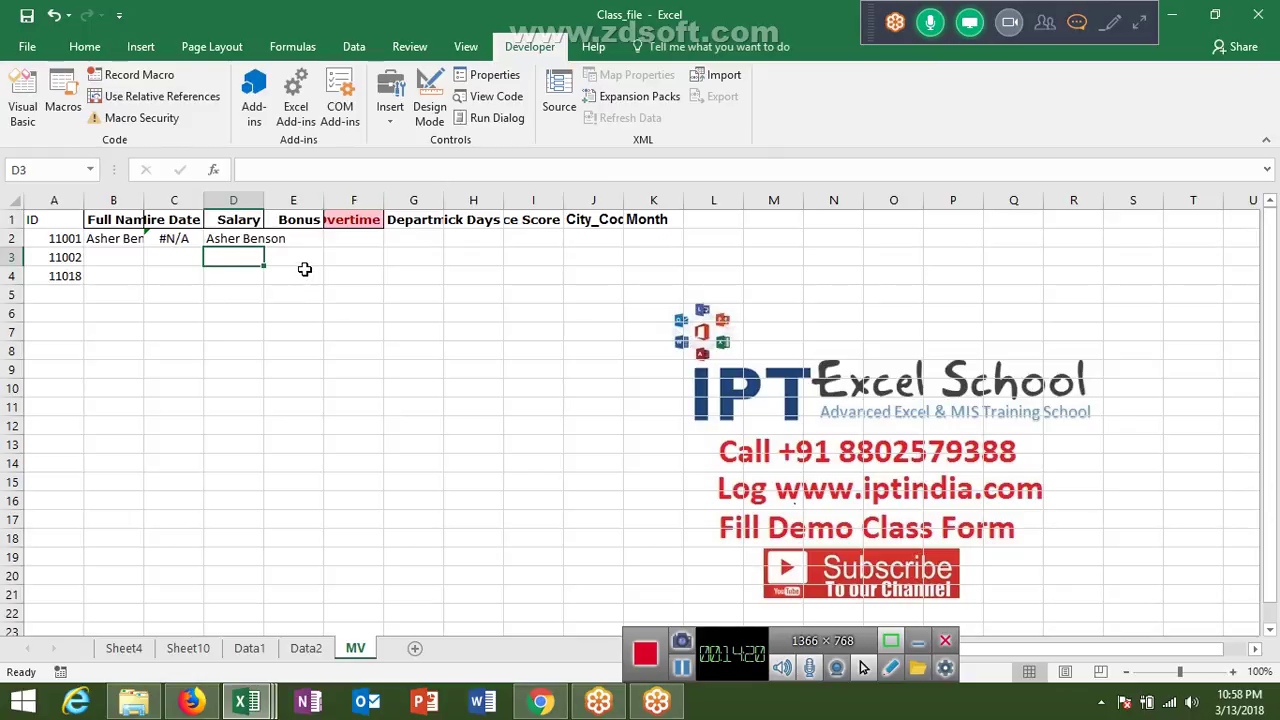
pyautogui.write('=i')
pyautogui.press('Down')
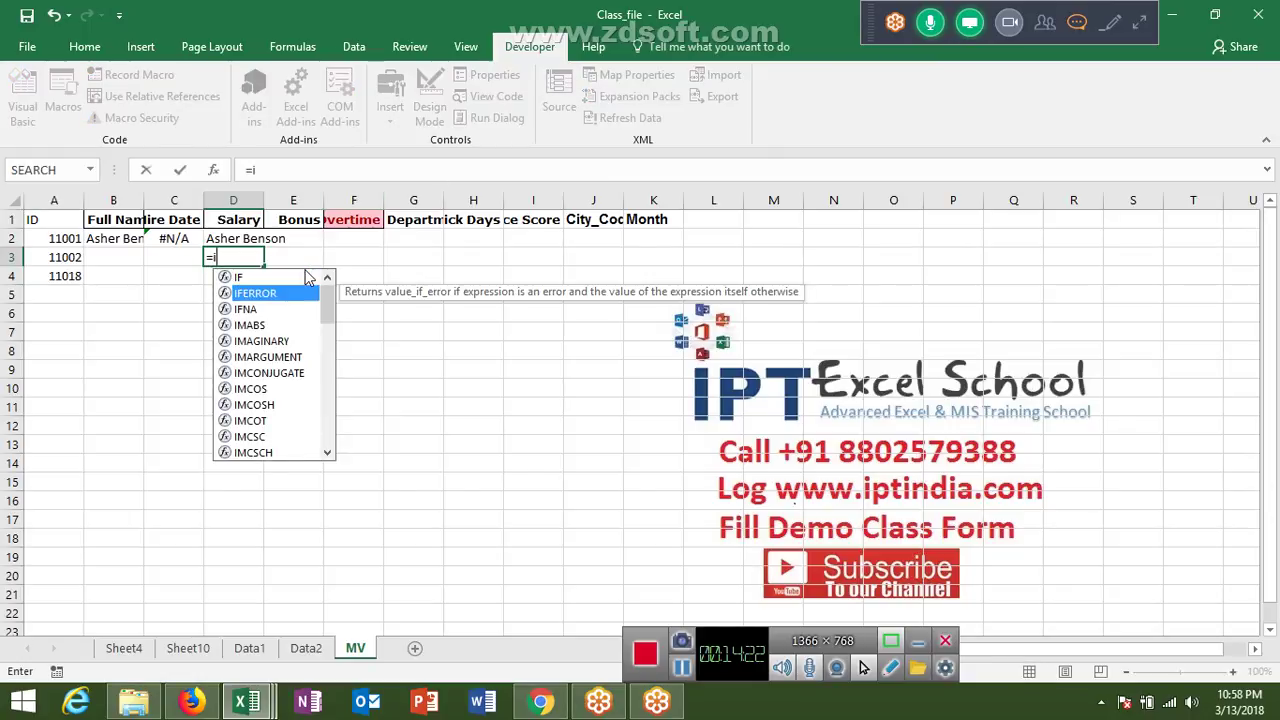
pyautogui.press('Tab')
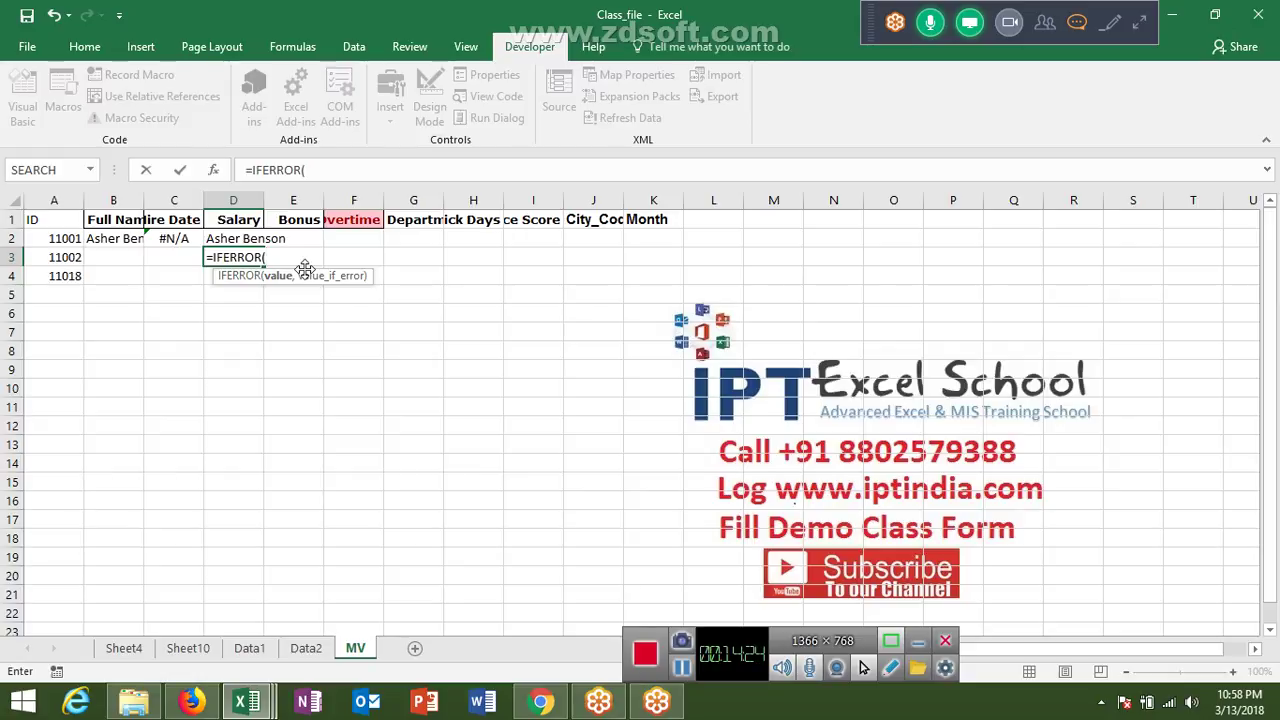
pyautogui.write('vl')
pyautogui.press('Tab')
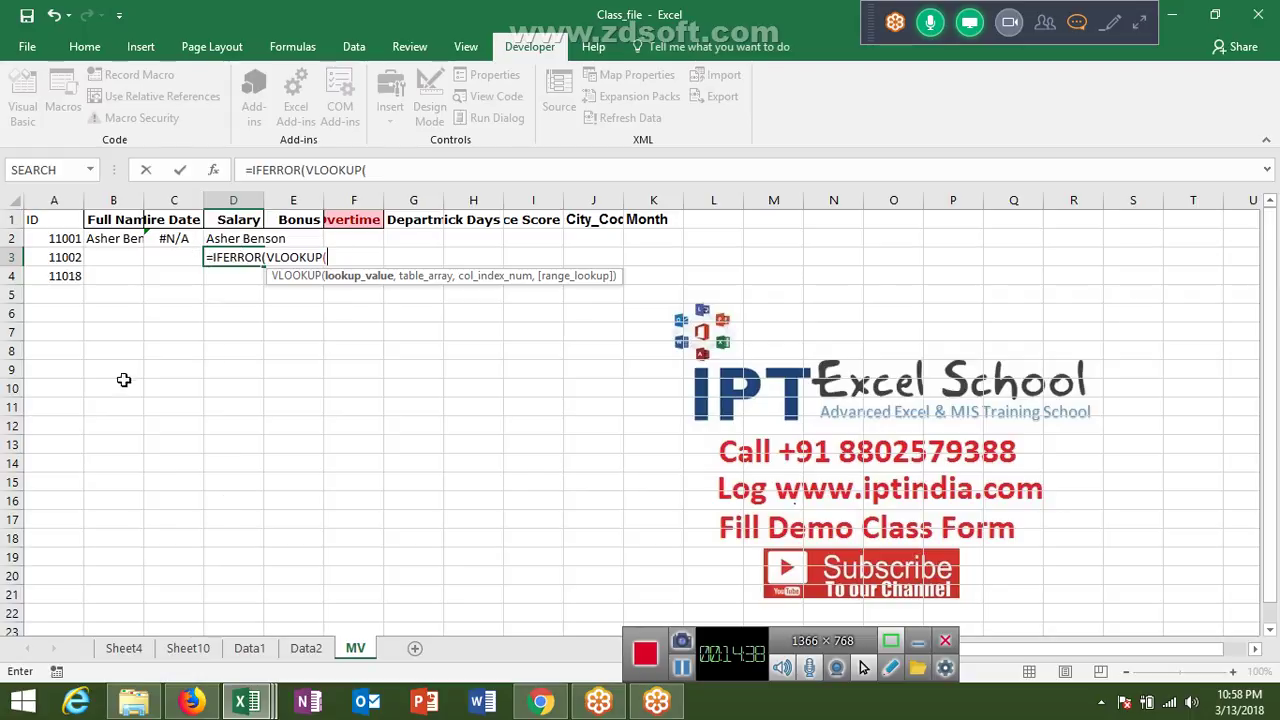
pyautogui.click(60, 257)
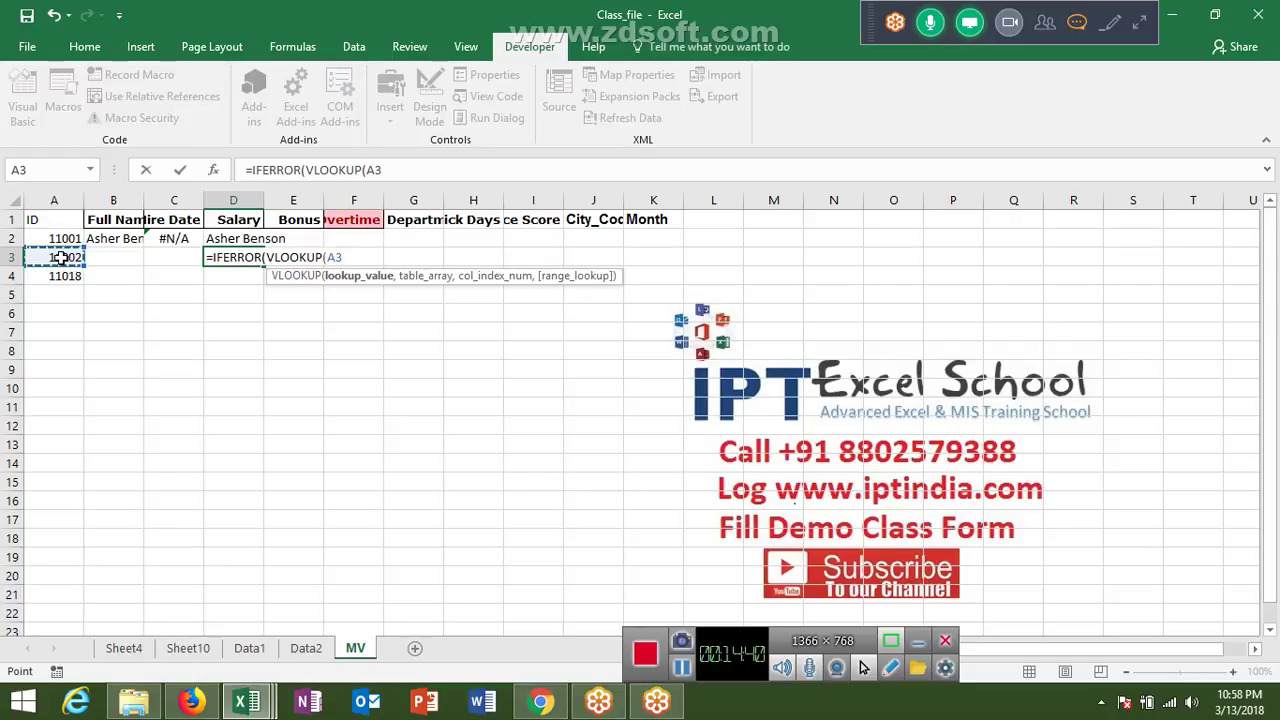
pyautogui.write(',')
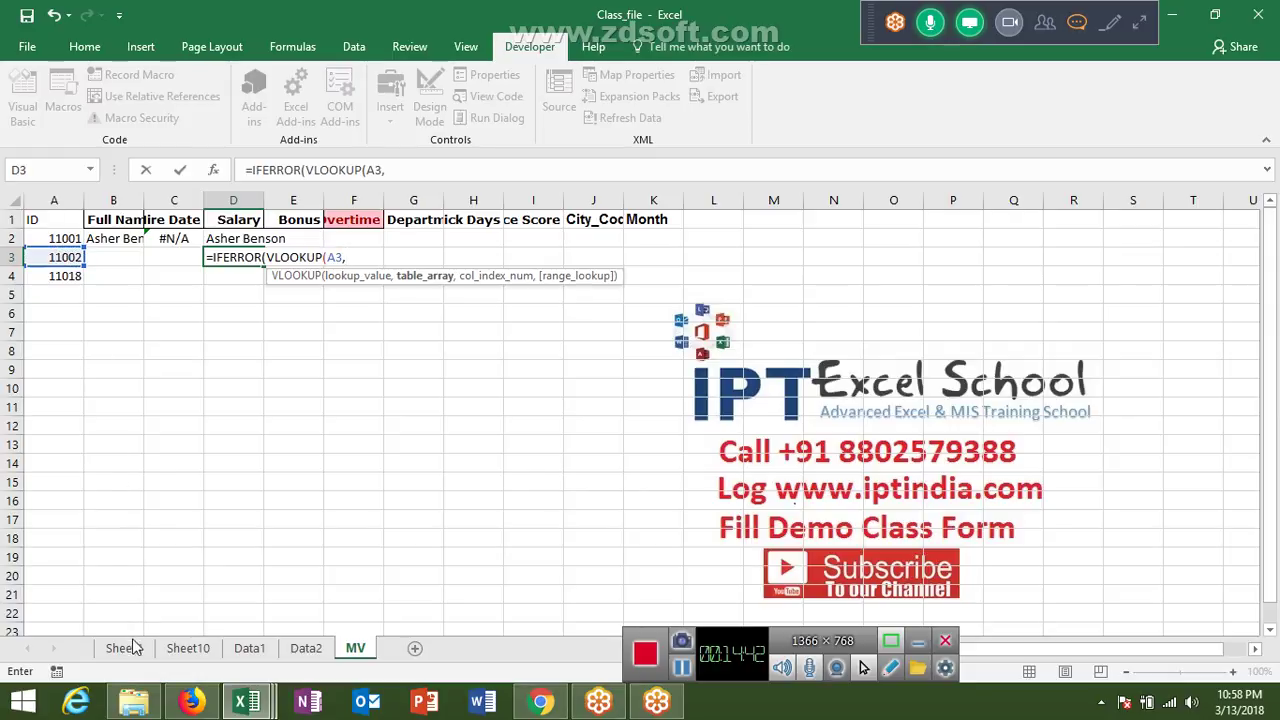
# Finish D3's lookup on Sheet4!A:K, column 2, exact match, with MV!D2 as the IFERROR fallback
pyautogui.click(124, 648)
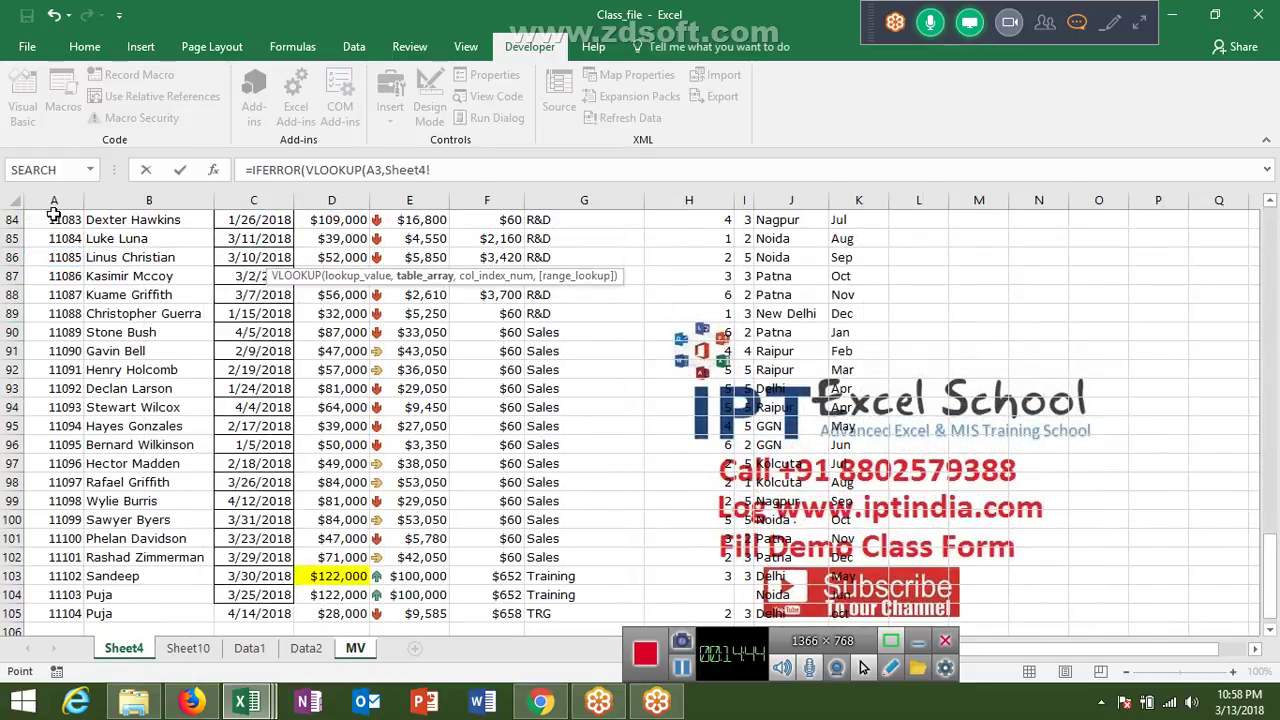
pyautogui.moveTo(54, 213); pyautogui.dragTo(850, 288)
pyautogui.write(',')
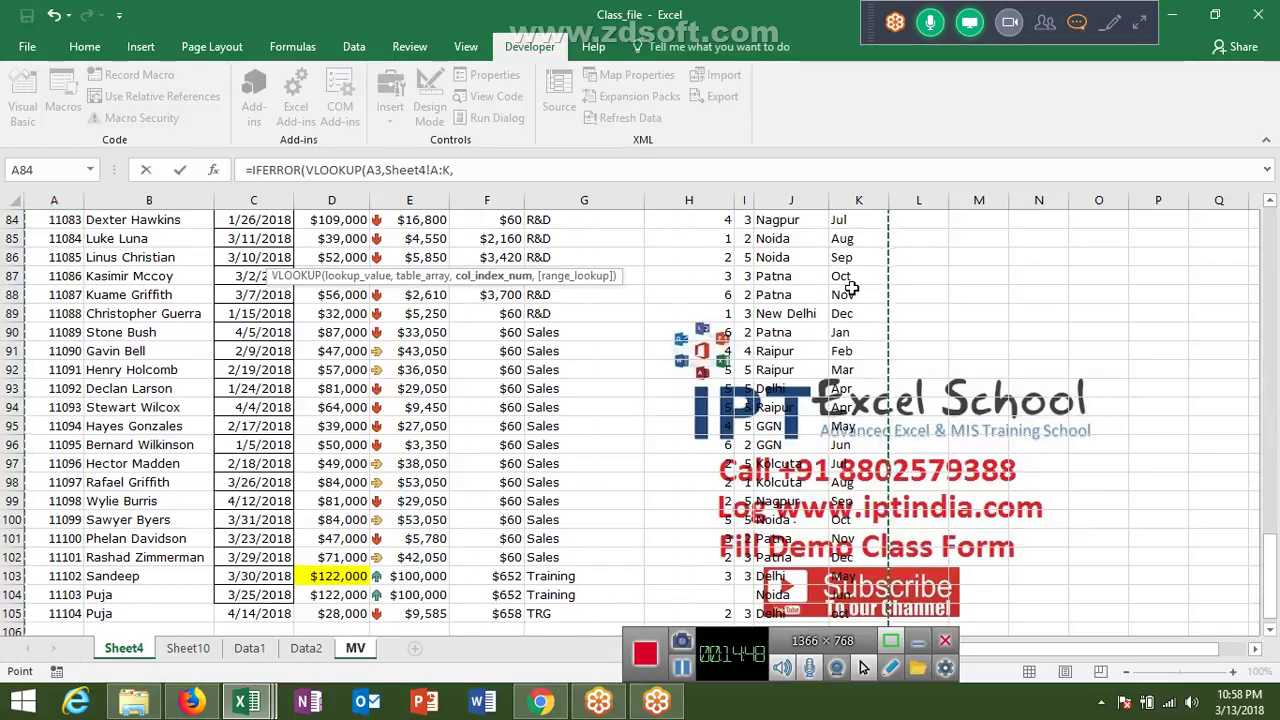
pyautogui.write('2,0')
pyautogui.press('Return')
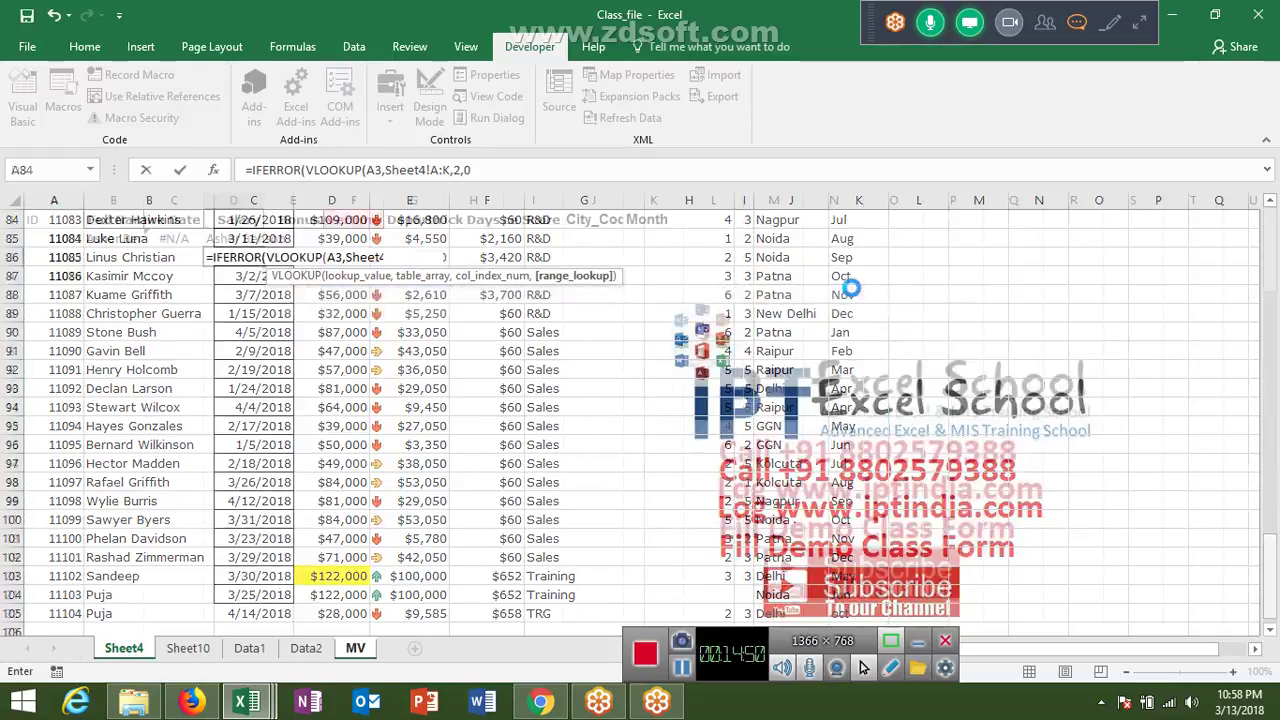
pyautogui.press('Return')
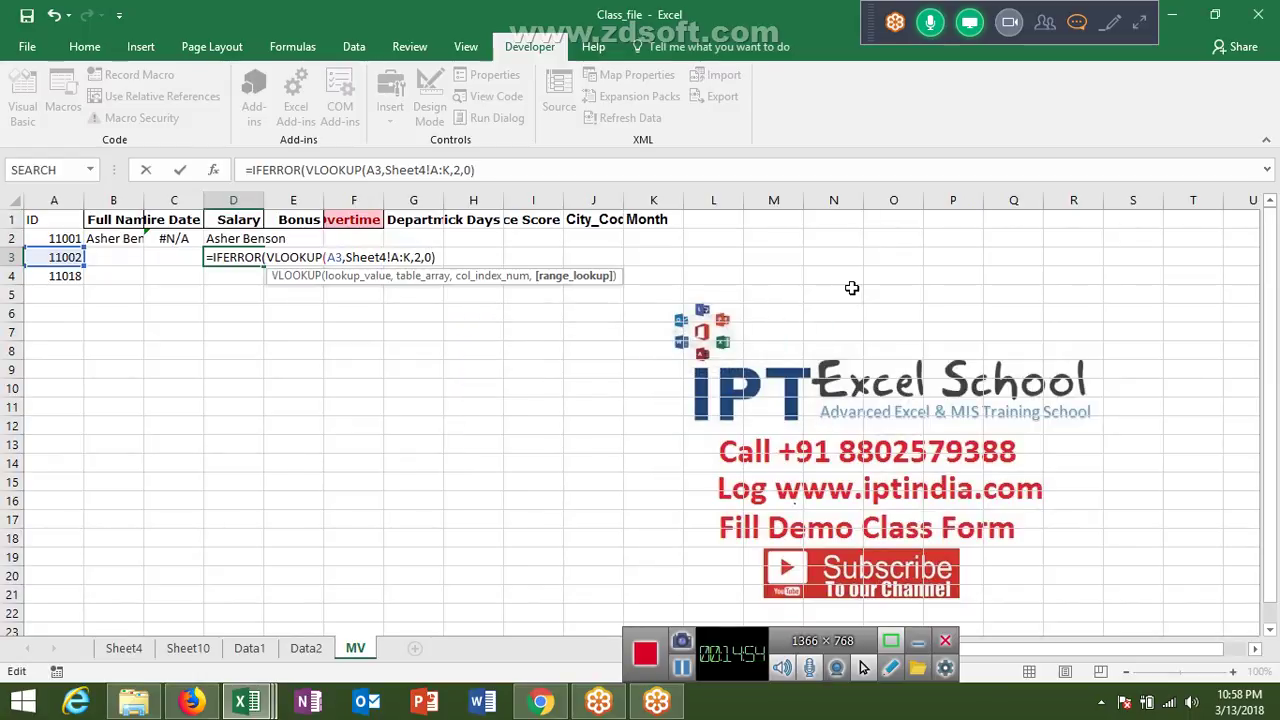
pyautogui.write(',')
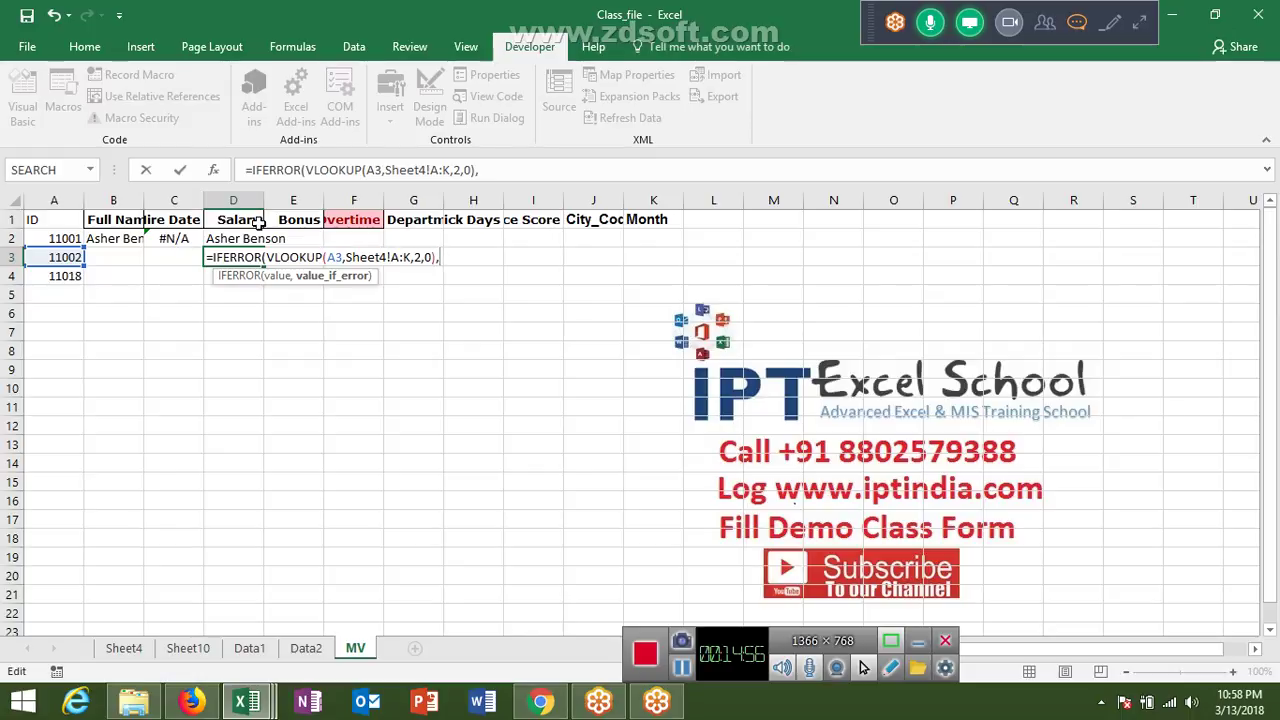
pyautogui.click(256, 240)
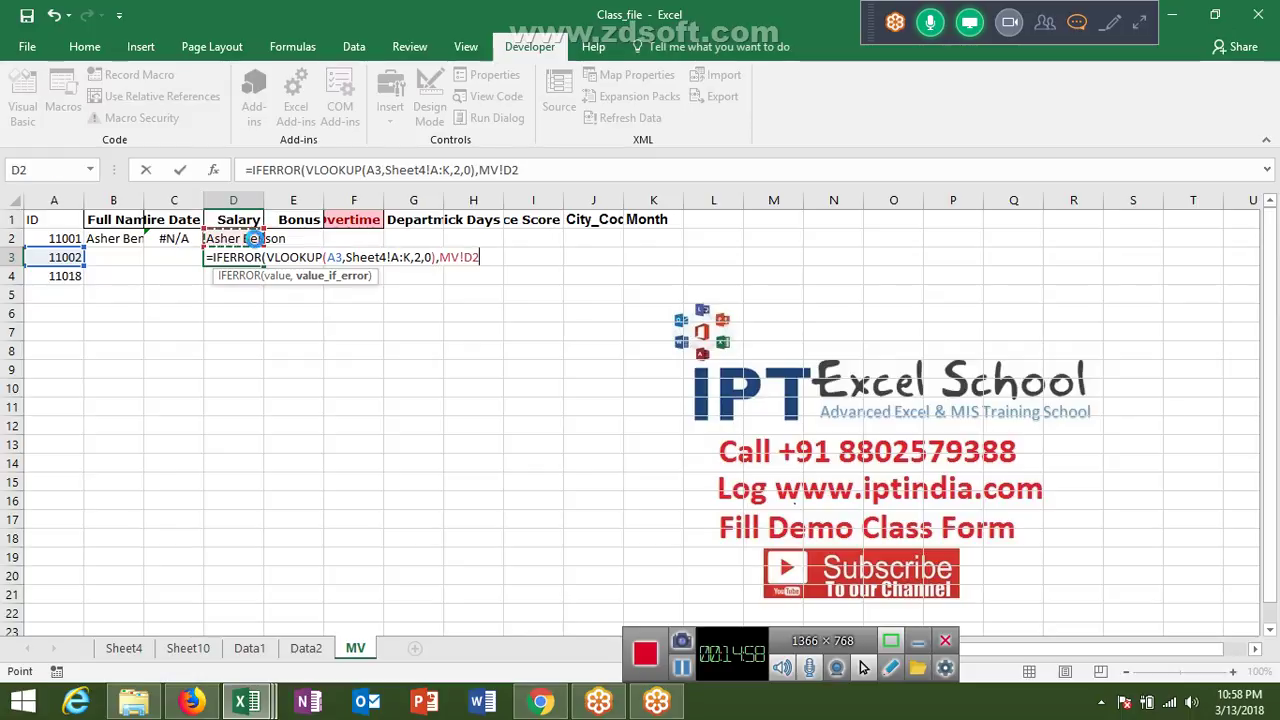
pyautogui.press('Return')
pyautogui.press('Return')
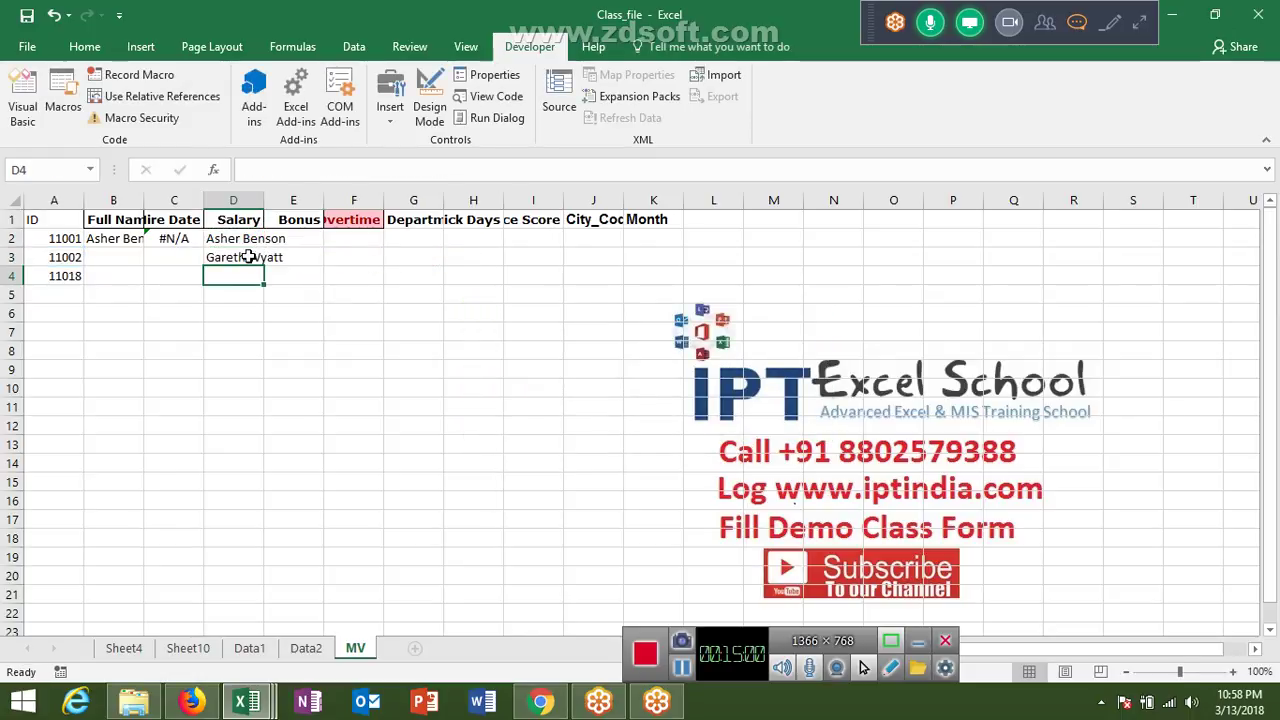
# Replace D3's MV!D2 fallback with the Data1 and Data2 VLOOKUPs copied from D2's formula
pyautogui.click(250, 257)
pyautogui.click(238, 234)
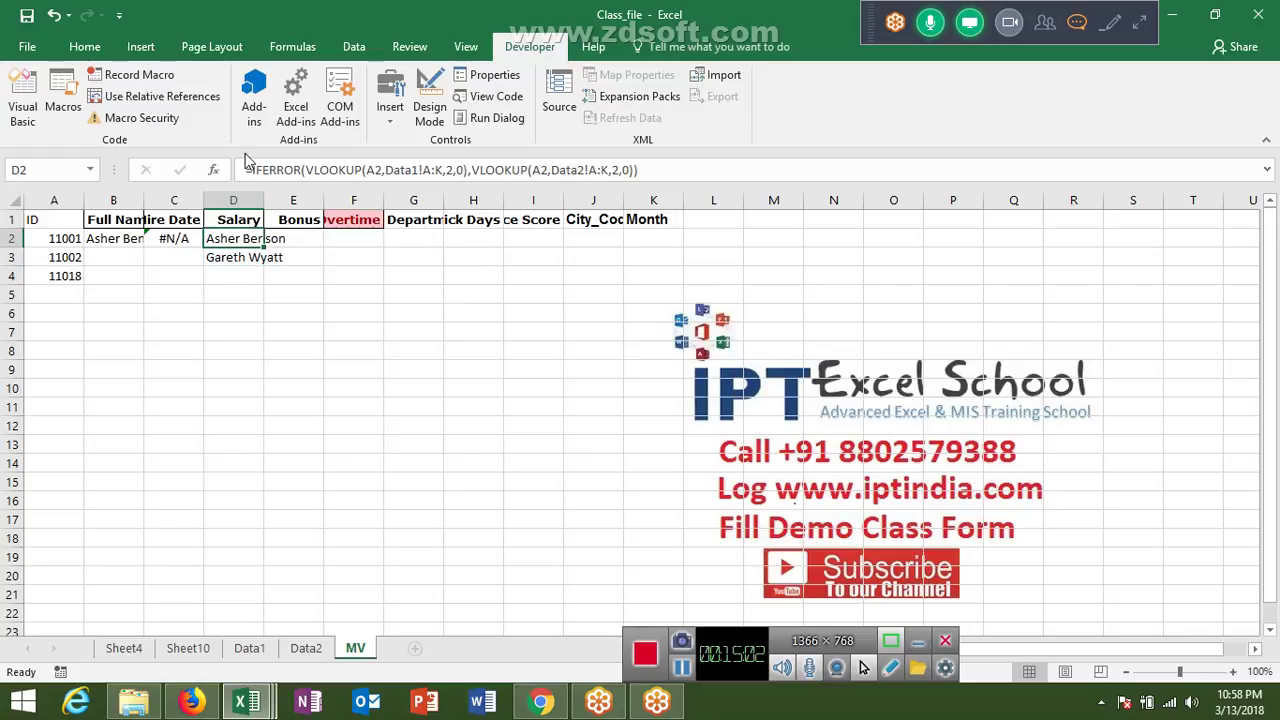
pyautogui.moveTo(250, 170); pyautogui.dragTo(436, 193)
pyautogui.hotkey('ctrl', 'c')
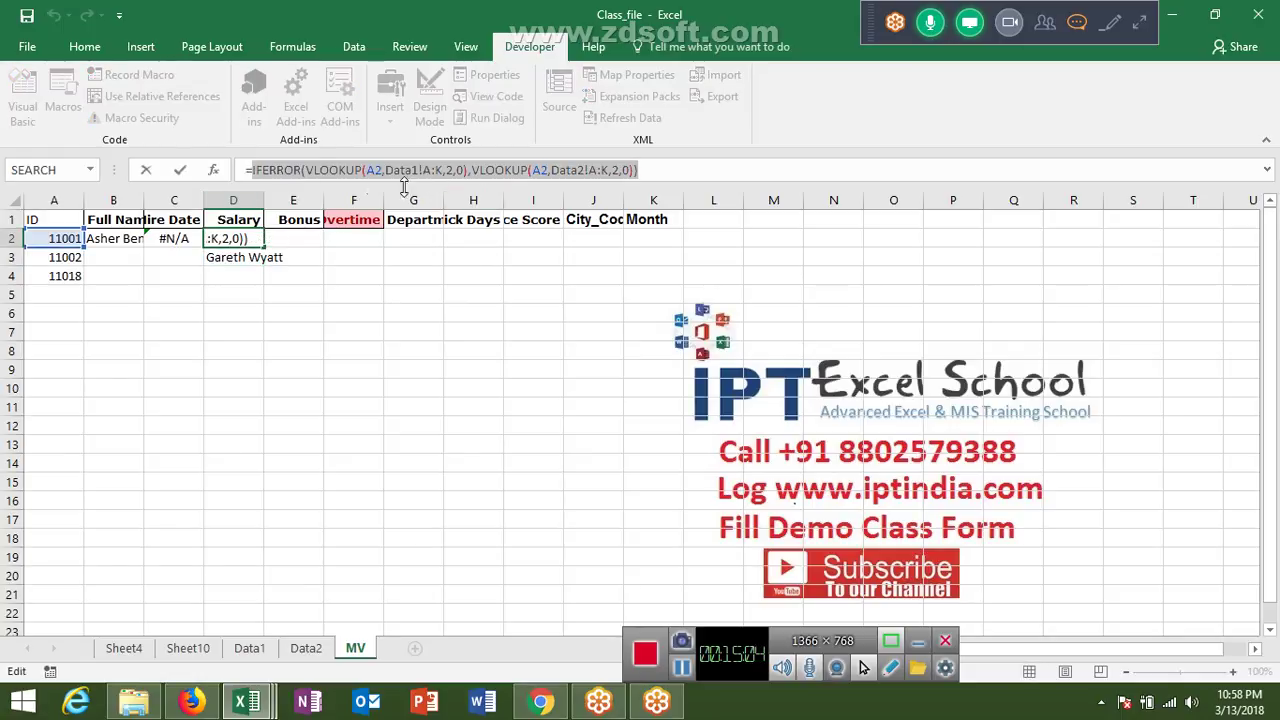
pyautogui.press('Escape')
pyautogui.click(256, 259)
pyautogui.doubleClick(256, 259)
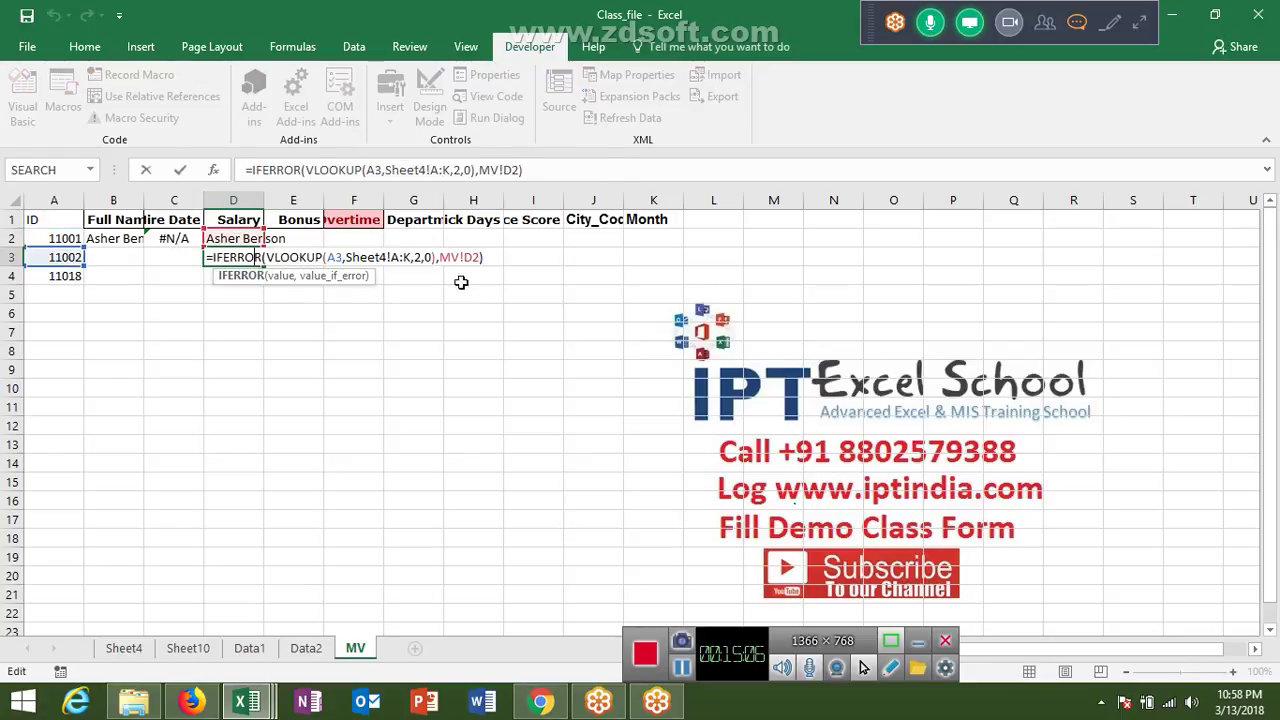
pyautogui.moveTo(475, 262)
pyautogui.mouseDown()
pyautogui.moveTo(442, 257)
pyautogui.moveTo(485, 257)
pyautogui.mouseUp()
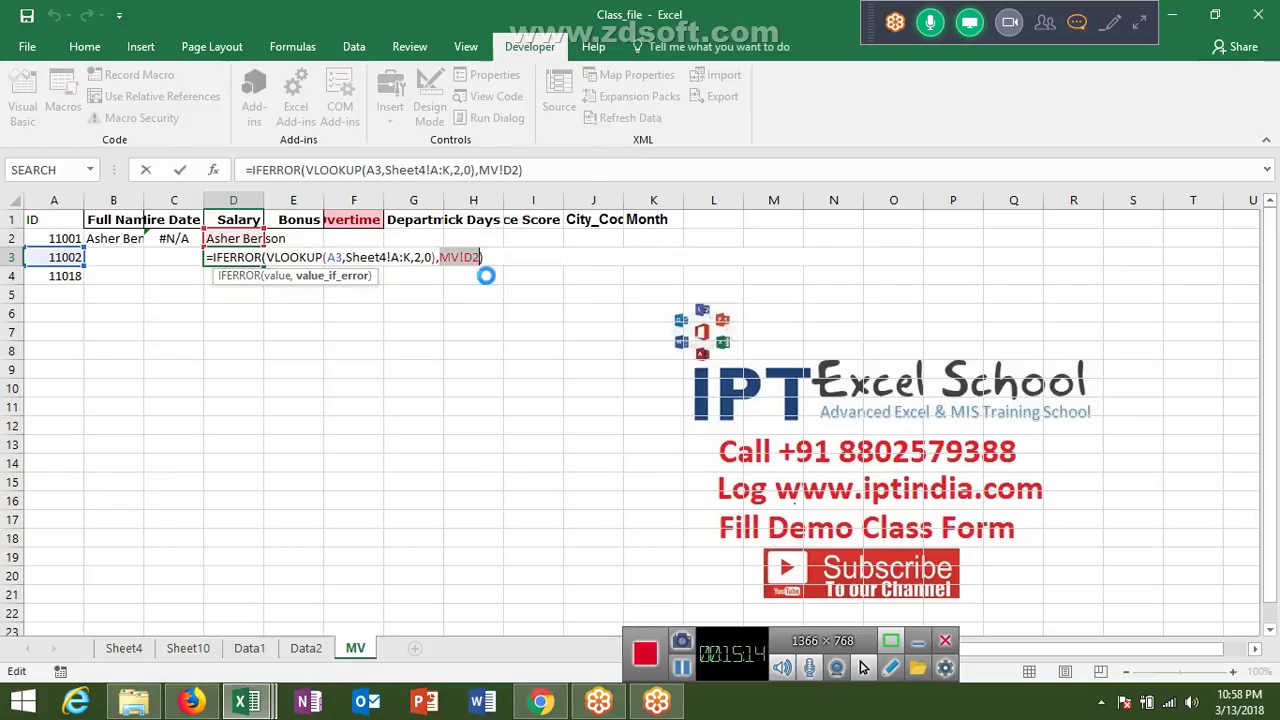
pyautogui.hotkey('ctrl', 'v')
pyautogui.press('Return')
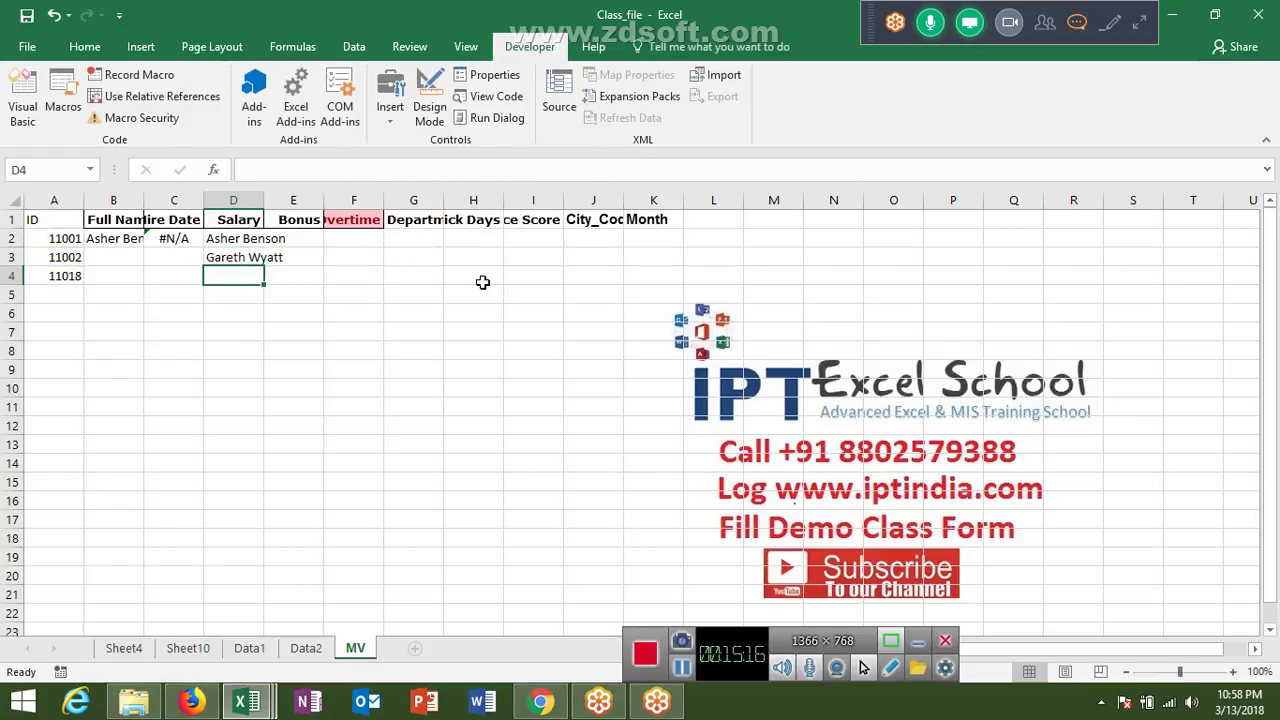
# Sketch with the GoToMeeting pen near the Score column, then erase the ink and return to the pointer
pyautogui.click(1112, 22)
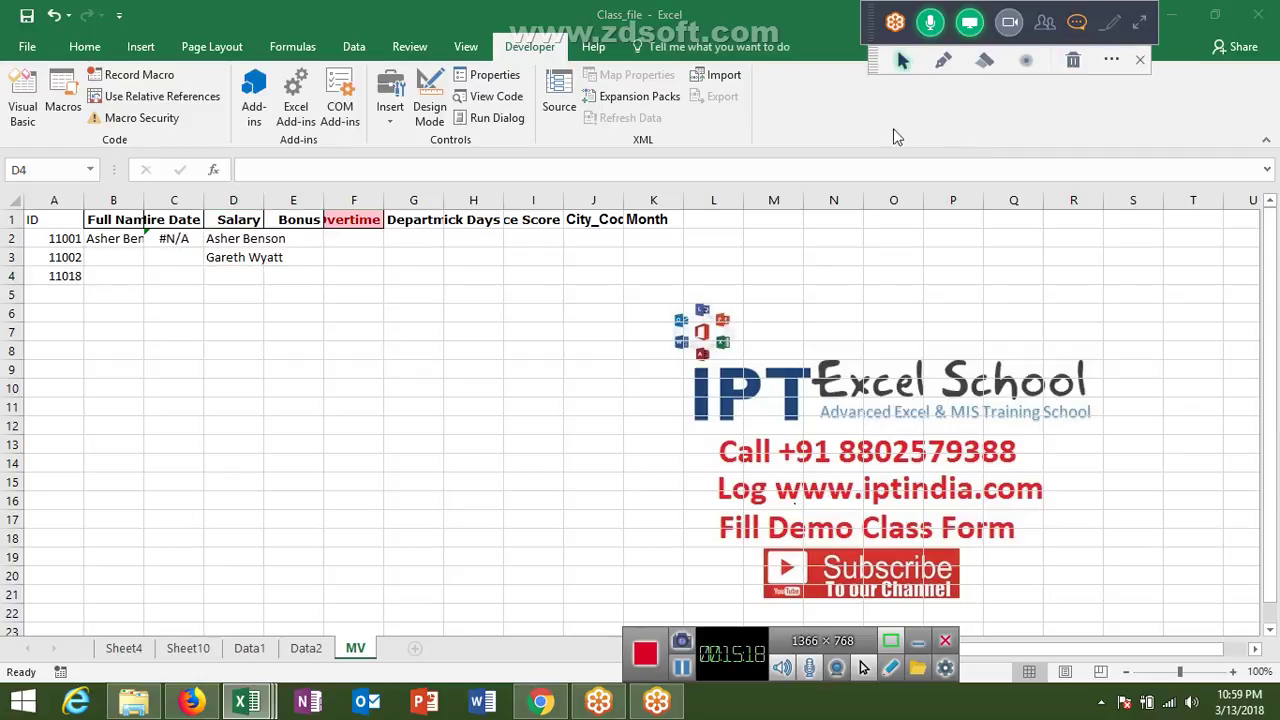
pyautogui.click(940, 60)
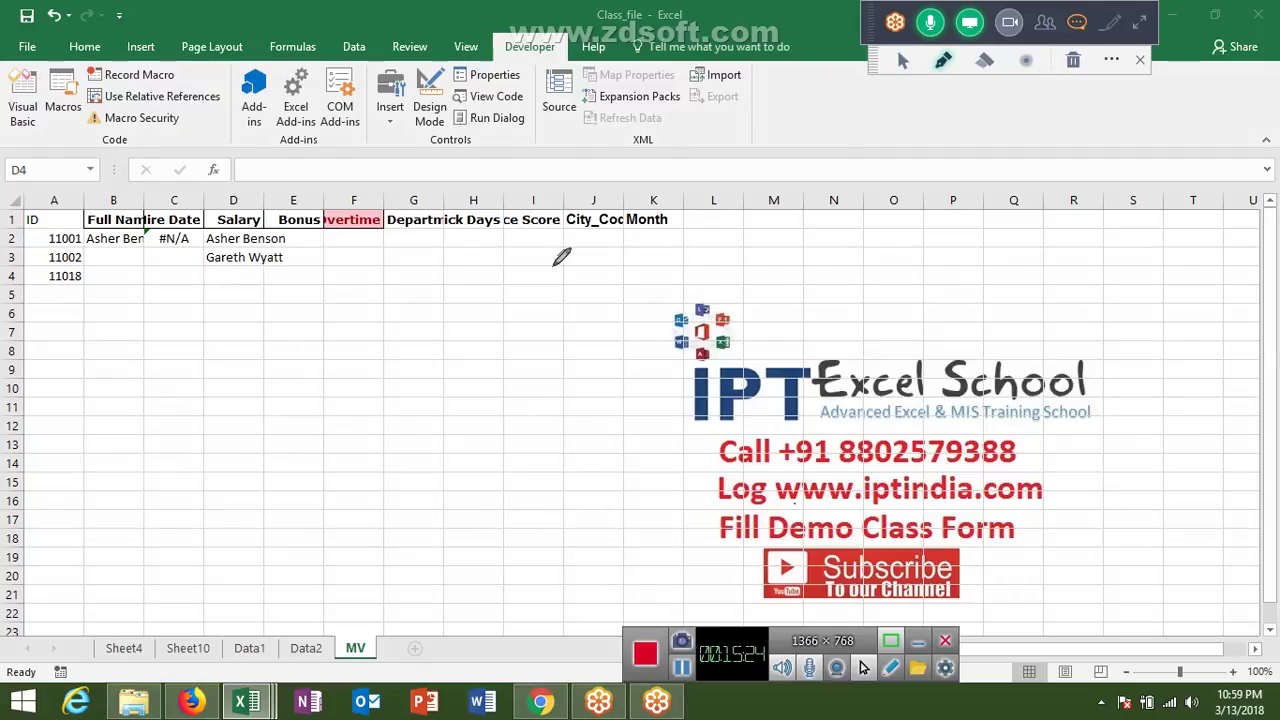
pyautogui.moveTo(514, 254)
pyautogui.mouseDown()
pyautogui.moveTo(562, 272)
pyautogui.moveTo(545, 248)
pyautogui.mouseUp()
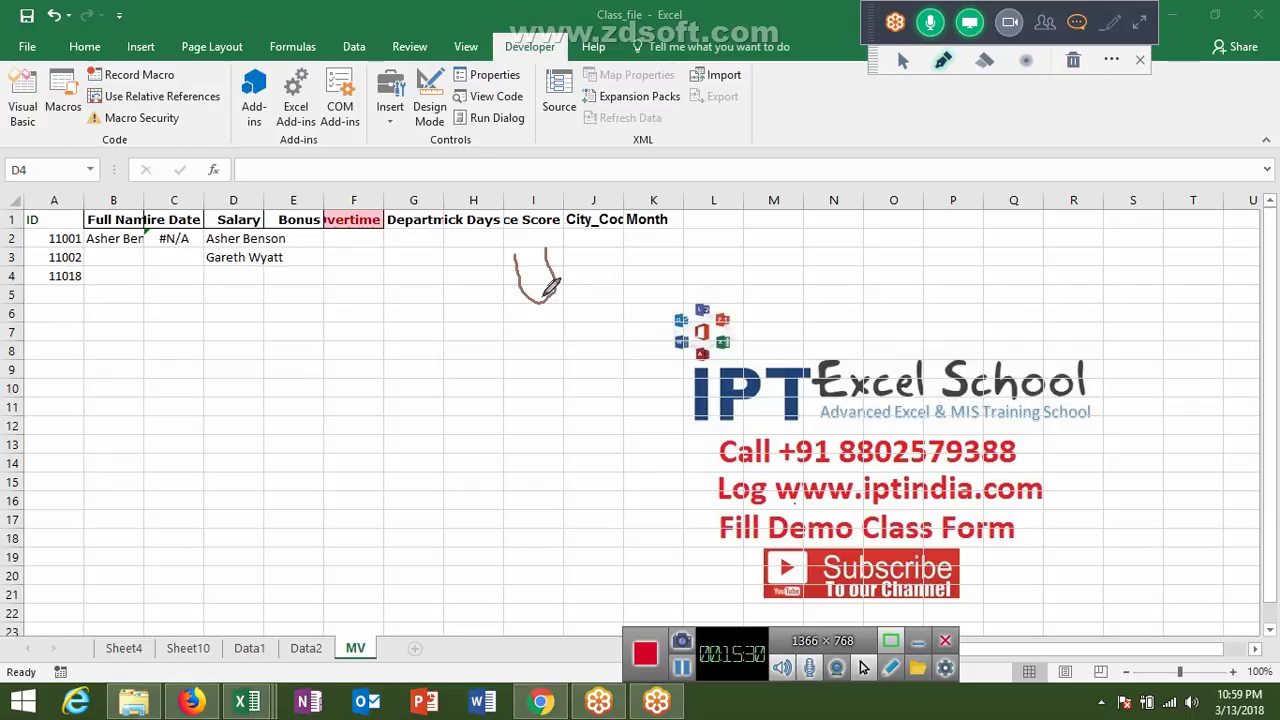
pyautogui.moveTo(544, 296); pyautogui.dragTo(557, 328)
pyautogui.moveTo(558, 332); pyautogui.dragTo(599, 356)
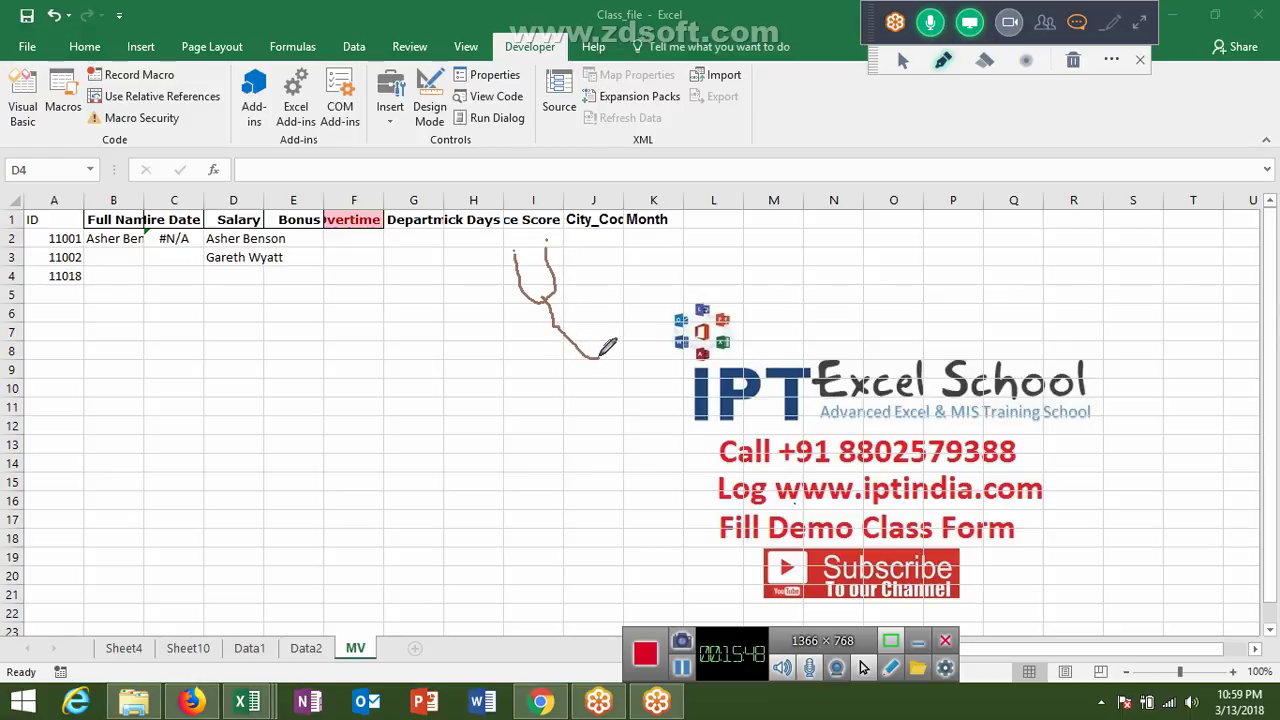
pyautogui.moveTo(590, 309); pyautogui.dragTo(626, 393)
pyautogui.moveTo(553, 335); pyautogui.dragTo(570, 323)
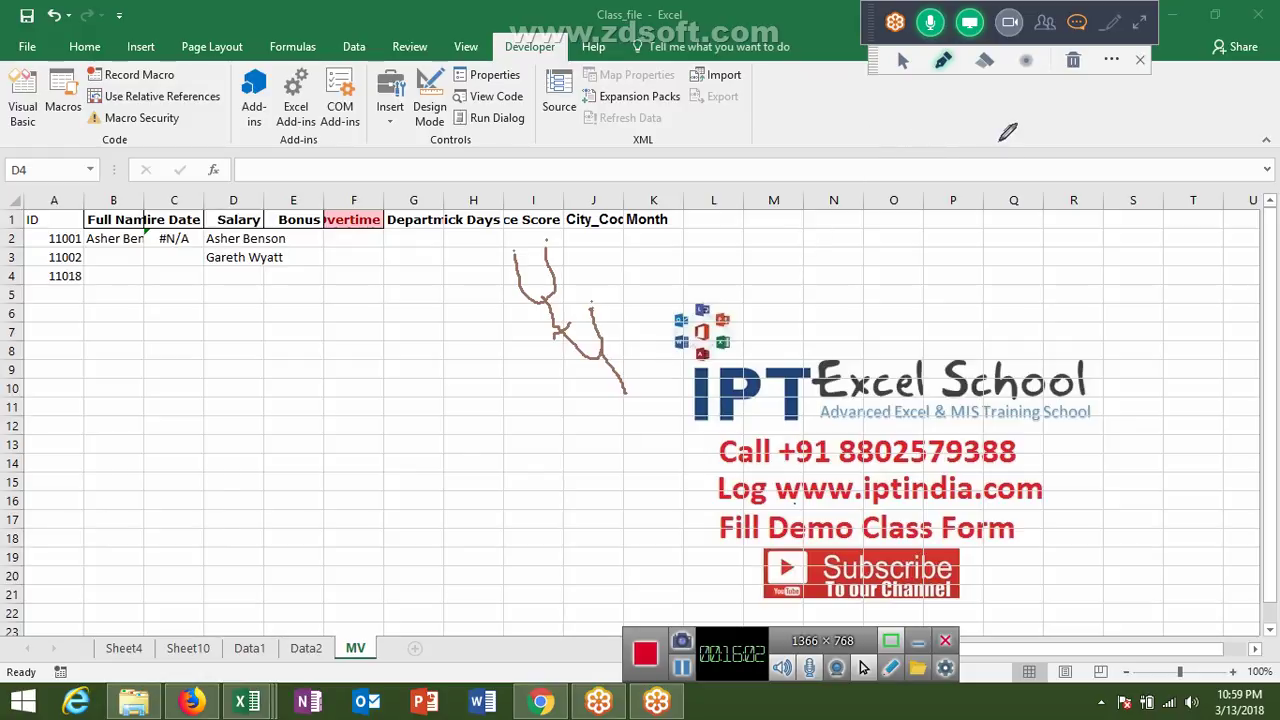
pyautogui.click(1072, 62)
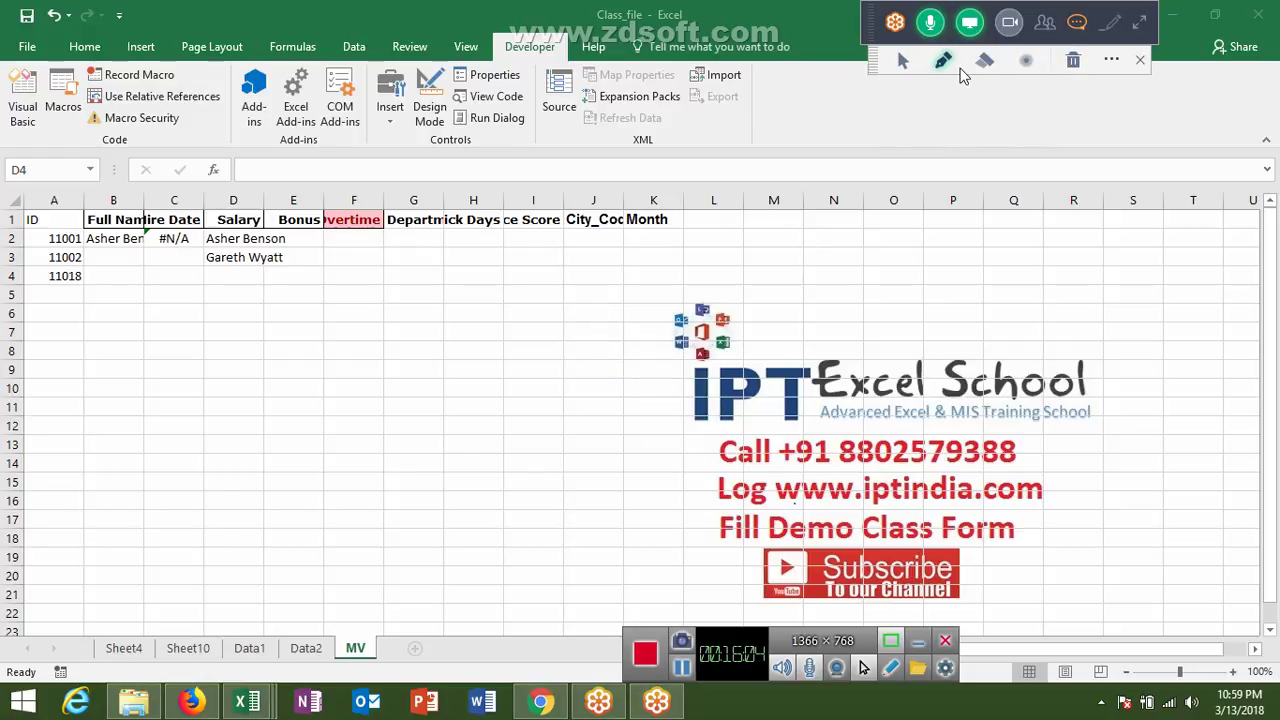
pyautogui.click(902, 62)
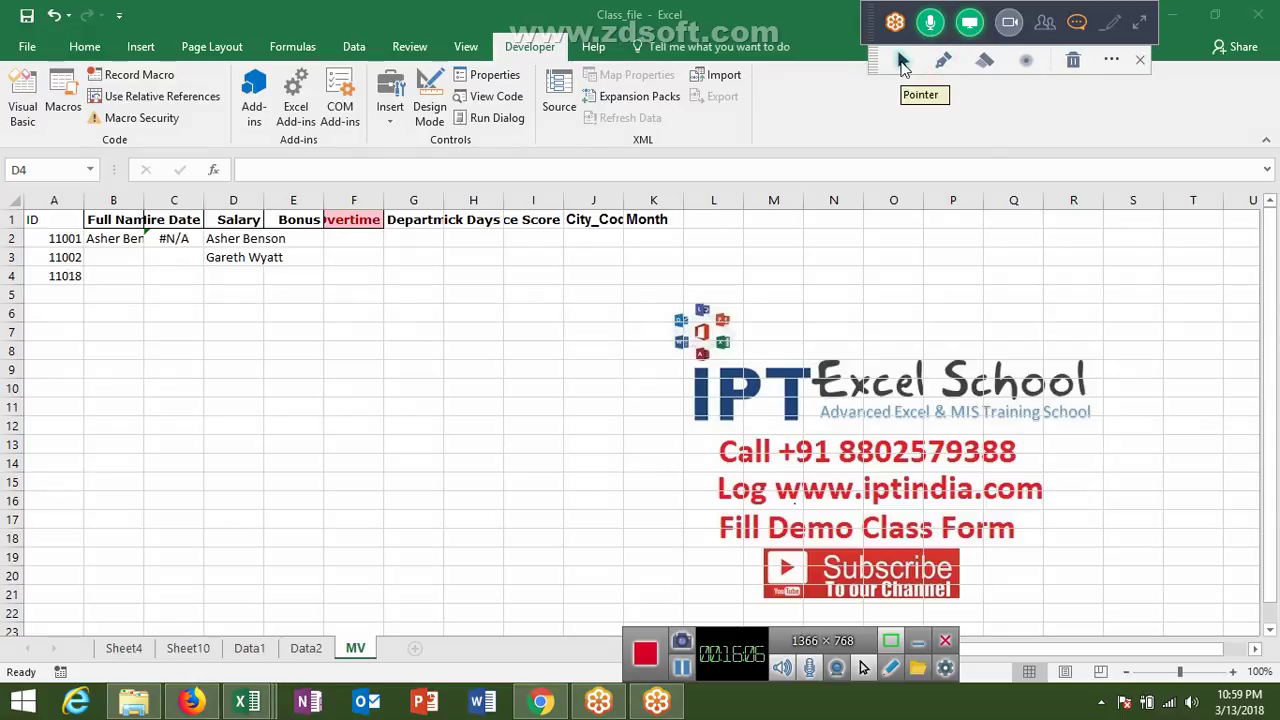
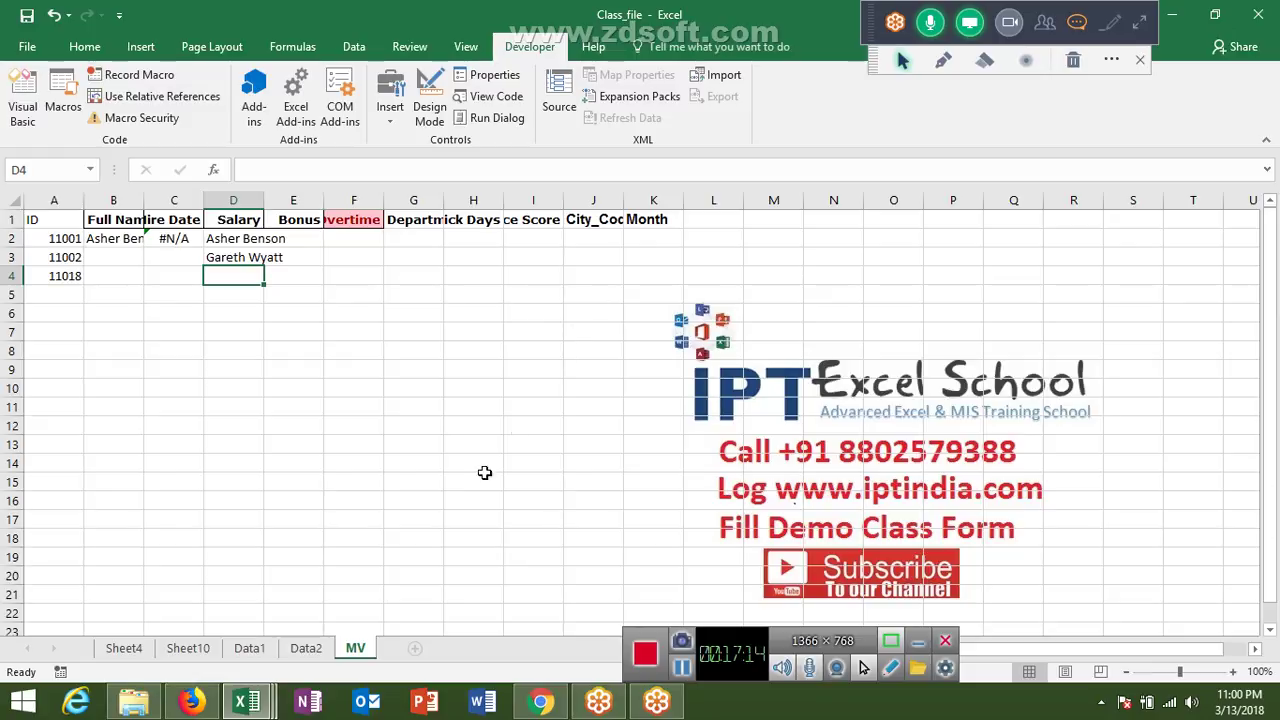
# Add a new sheet with headers E.cCode in A1 and Name in B1
pyautogui.click(415, 649)
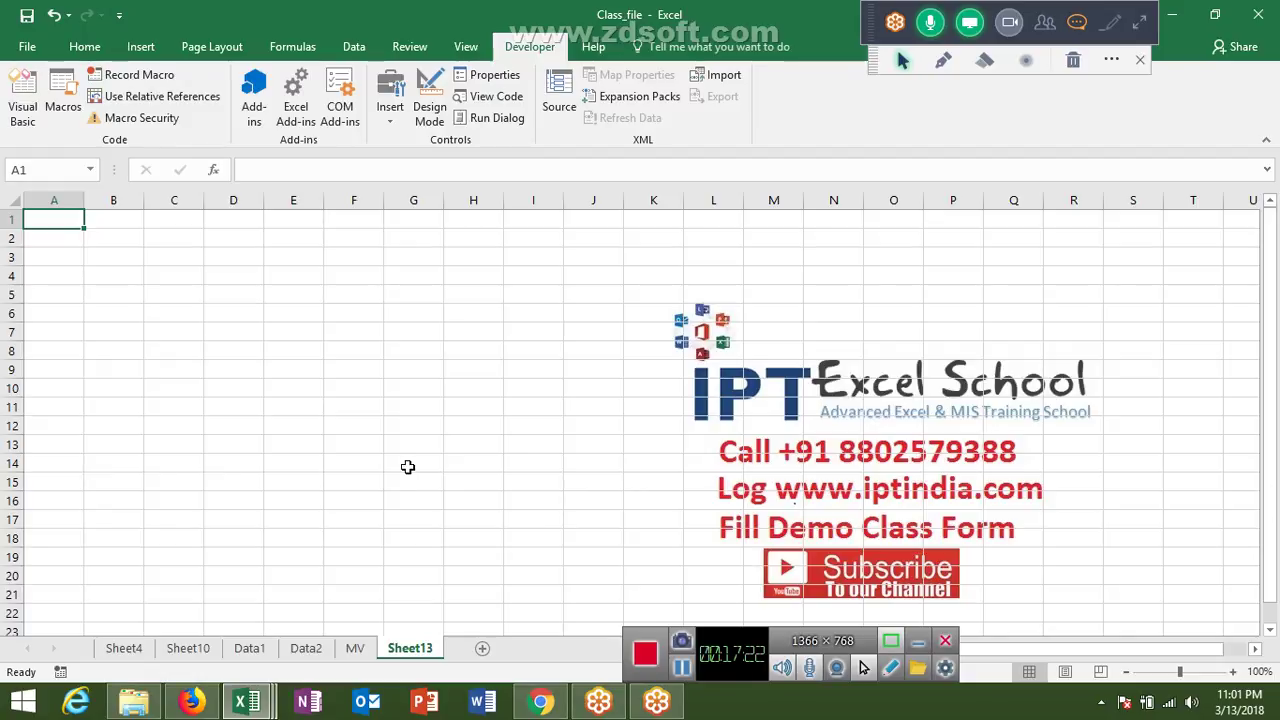
pyautogui.write('E.cos')
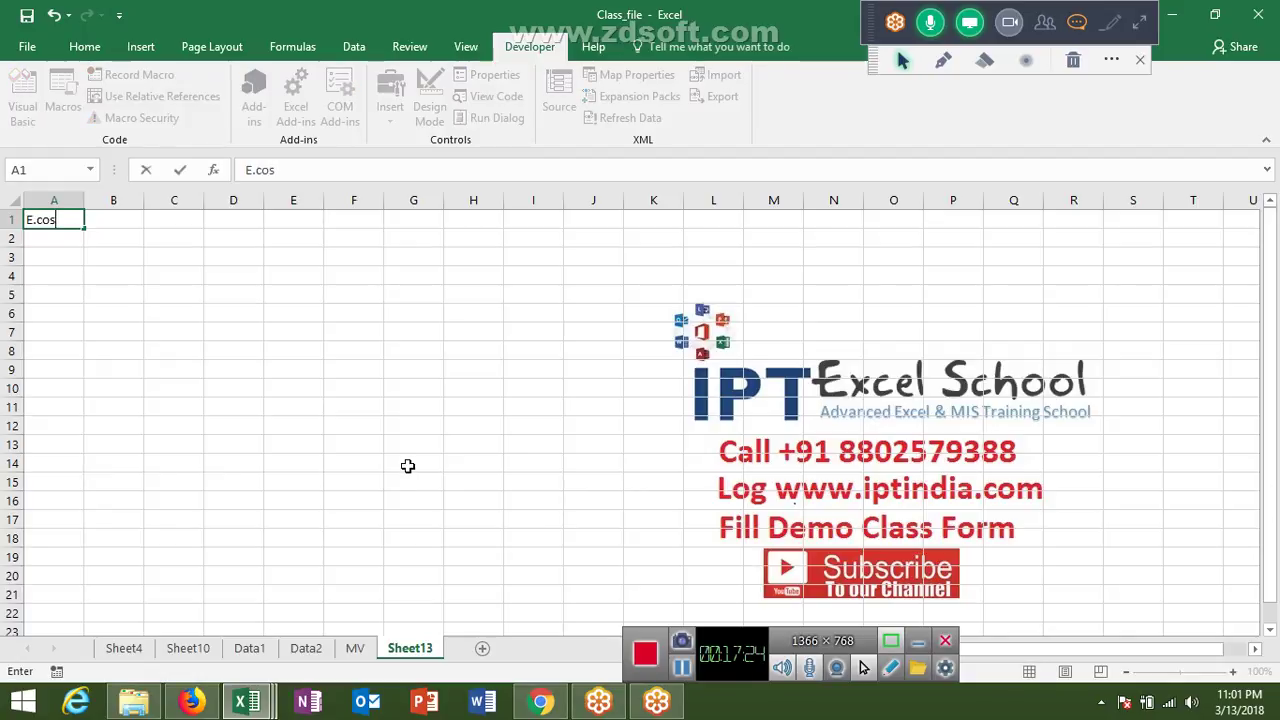
pyautogui.press('BackSpace')
pyautogui.press('BackSpace')
pyautogui.write('Code')
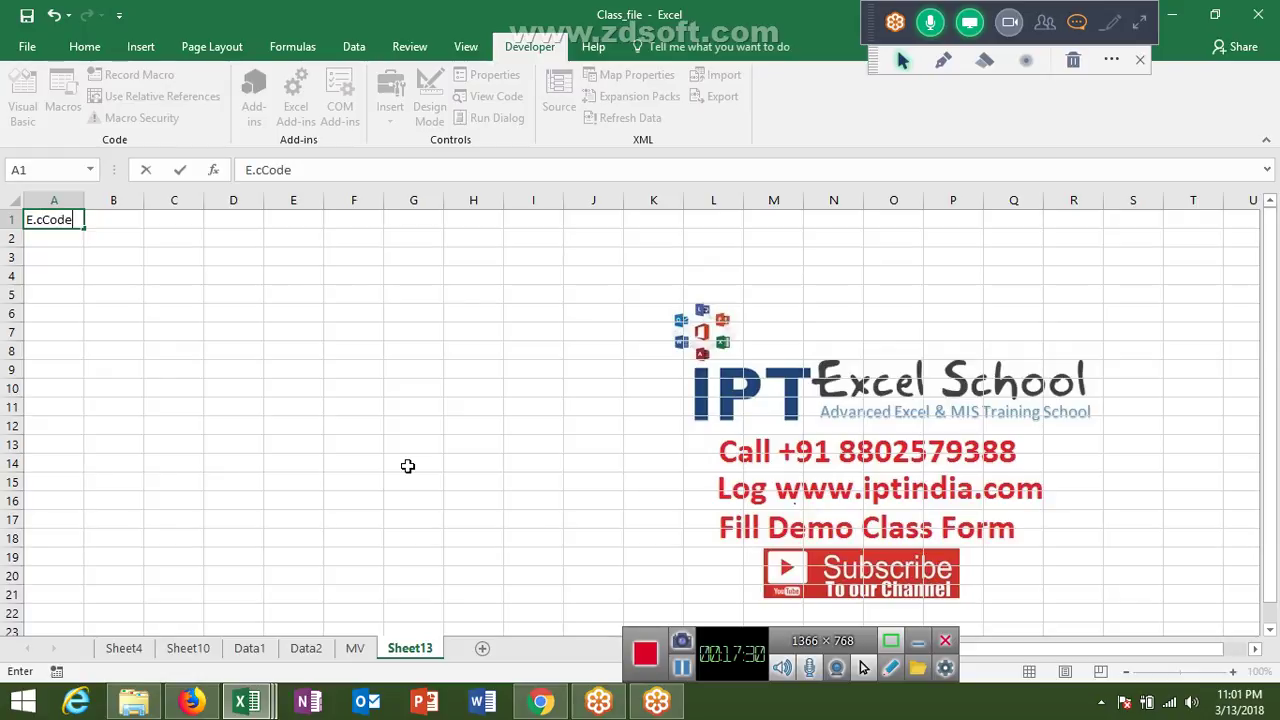
pyautogui.press('Tab')
pyautogui.write('Name')
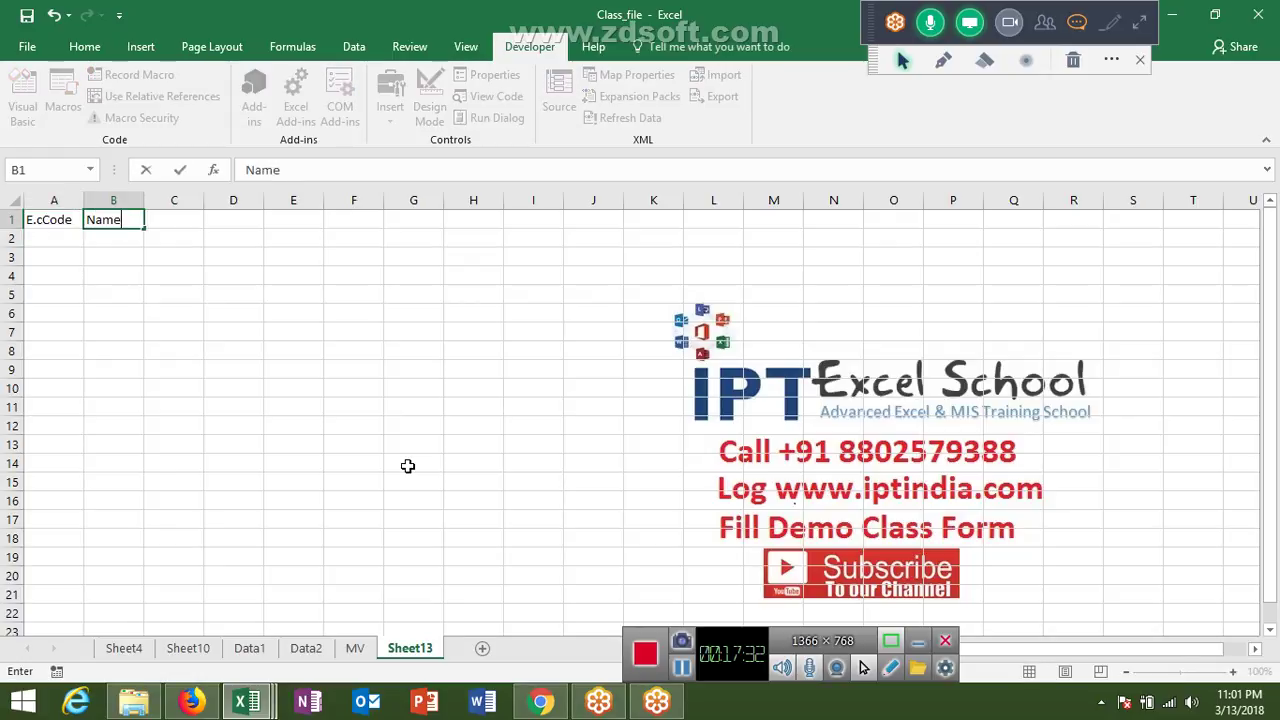
pyautogui.press('Return')
pyautogui.press('Up')
pyautogui.press('Right')
pyautogui.press('Right')
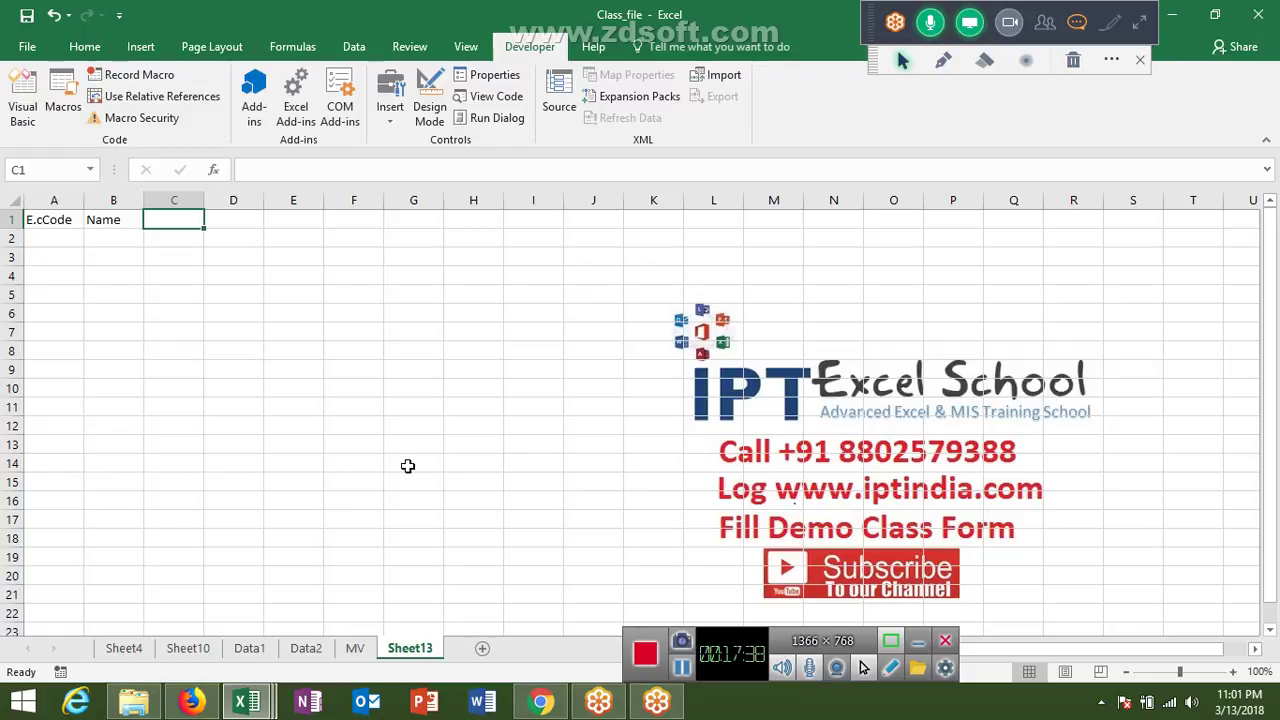
# Enter 1-Feb in C1 and fill the dates across row 1 to 1-Mar in AE1
pyautogui.write('3/1')
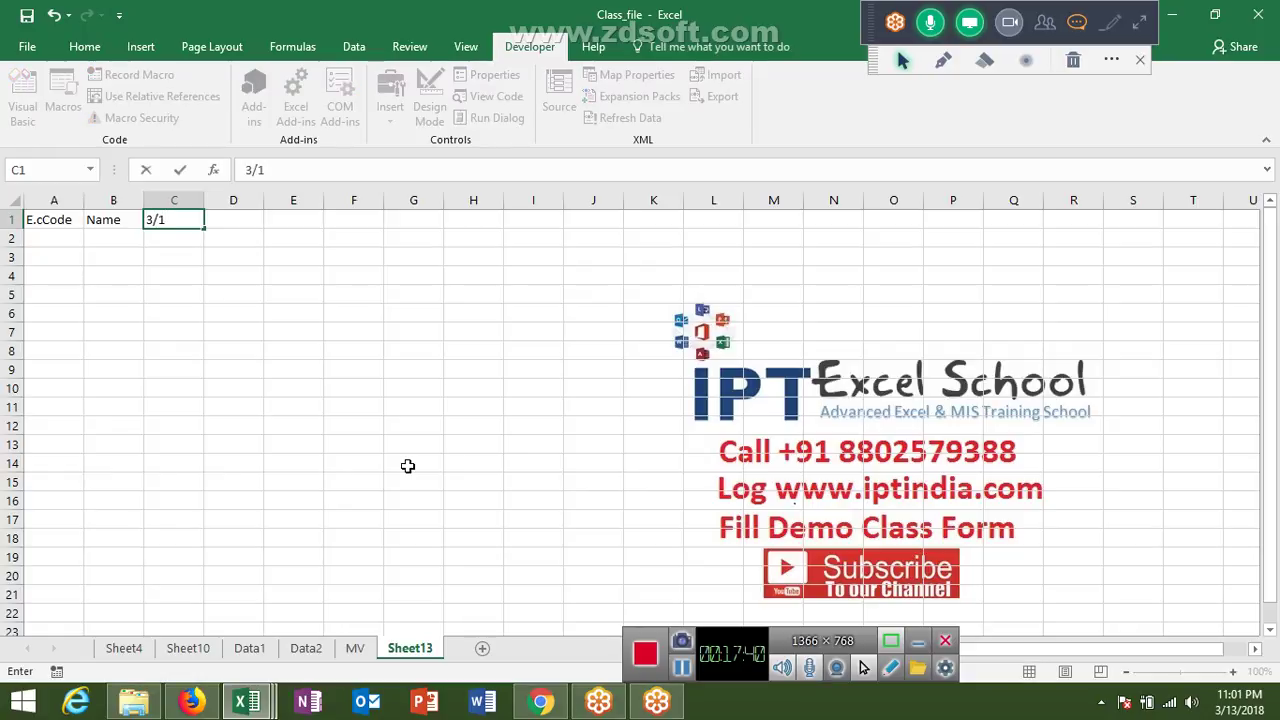
pyautogui.press('BackSpace')
pyautogui.press('Escape')
pyautogui.write('2/')
pyautogui.press('Return')
pyautogui.press('Up')
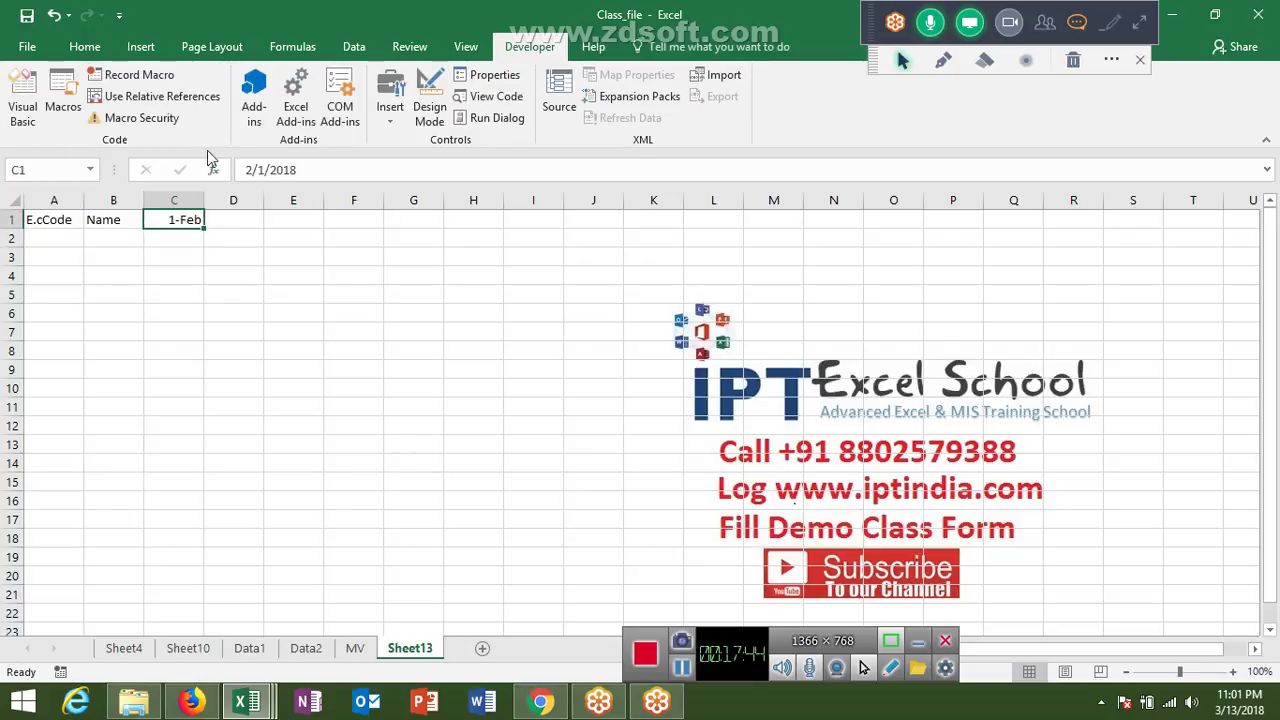
pyautogui.moveTo(205, 228)
pyautogui.mouseDown()
pyautogui.moveTo(652, 207)
pyautogui.moveTo(1183, 205)
pyautogui.mouseUp()
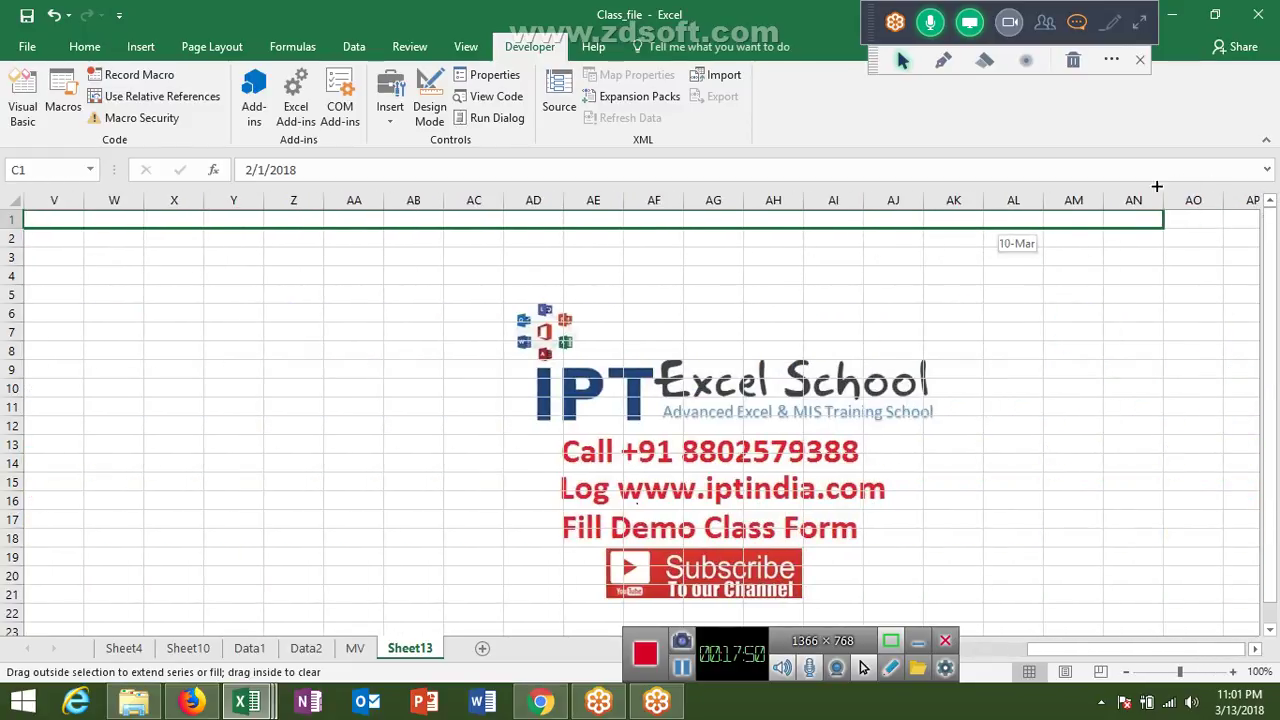
pyautogui.moveTo(1183, 205)
pyautogui.mouseDown()
pyautogui.moveTo(903, 181)
pyautogui.moveTo(630, 240)
pyautogui.mouseUp()
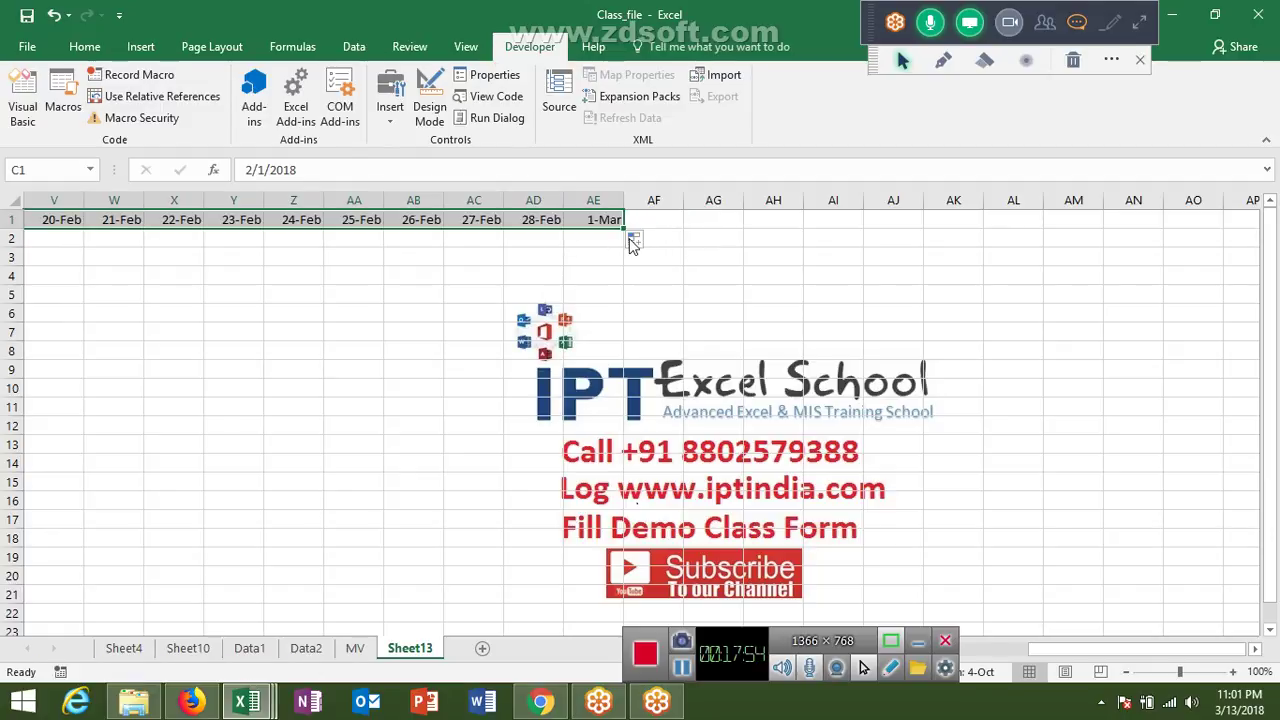
pyautogui.hotkey('ctrl', 'Home')
pyautogui.press('Down')
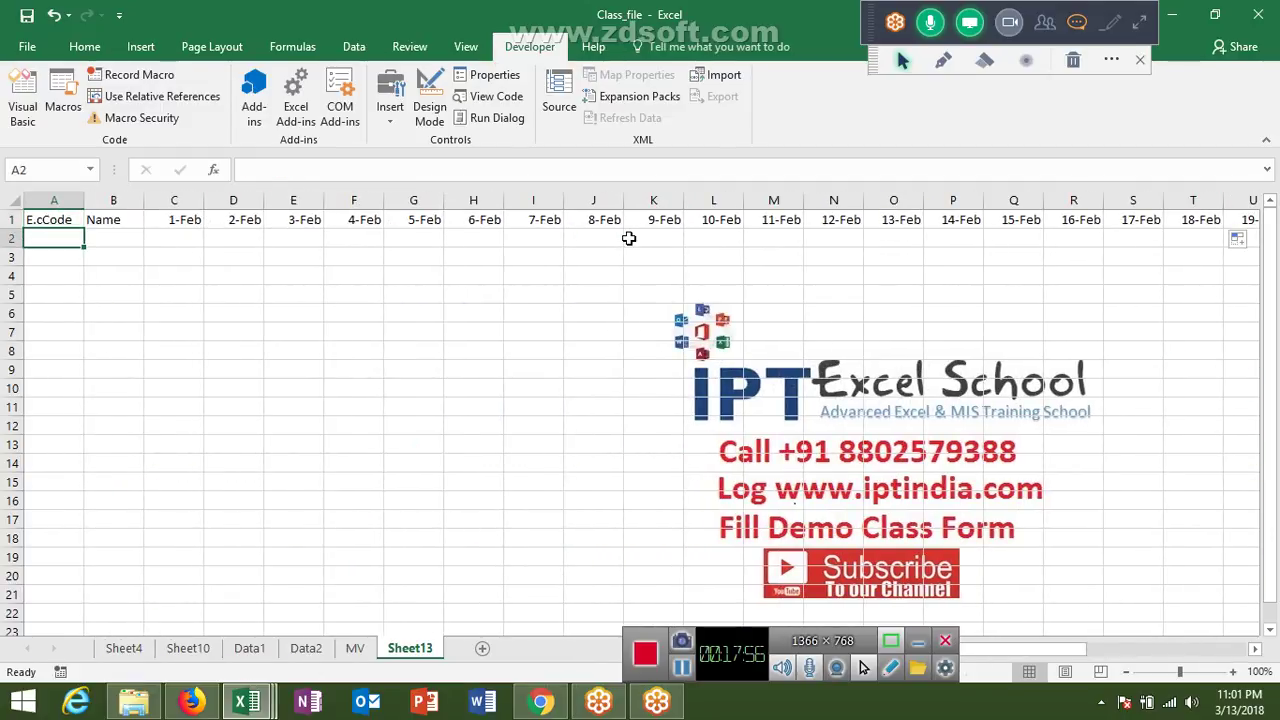
# Correct the A1 header to E.Code and fill codes 1 to 9 down A2:A10
pyautogui.press('Up')
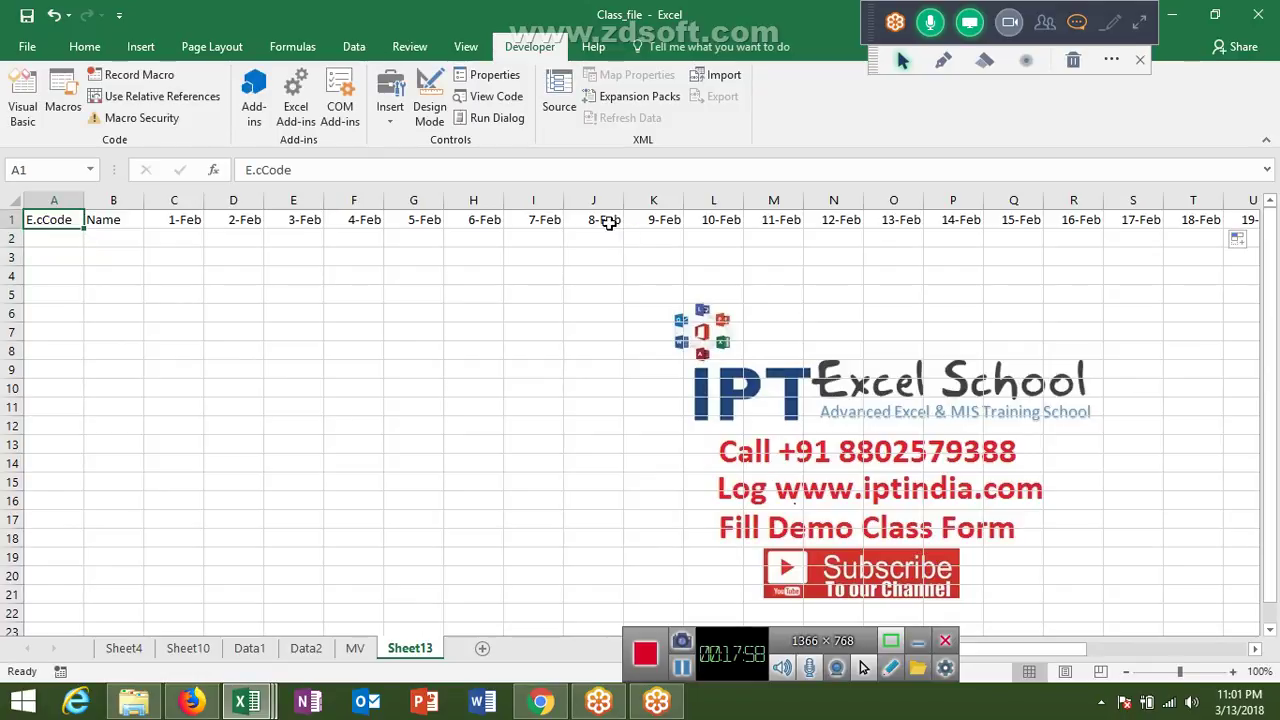
pyautogui.click(268, 172)
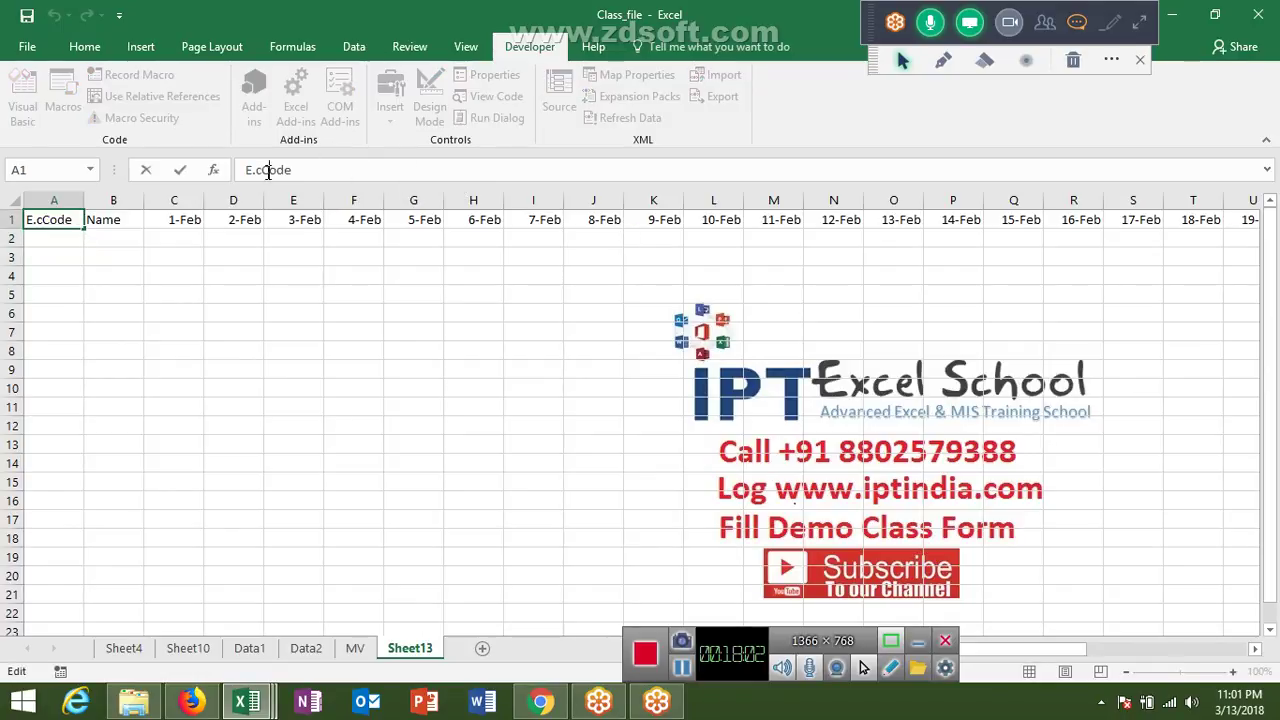
pyautogui.press('BackSpace')
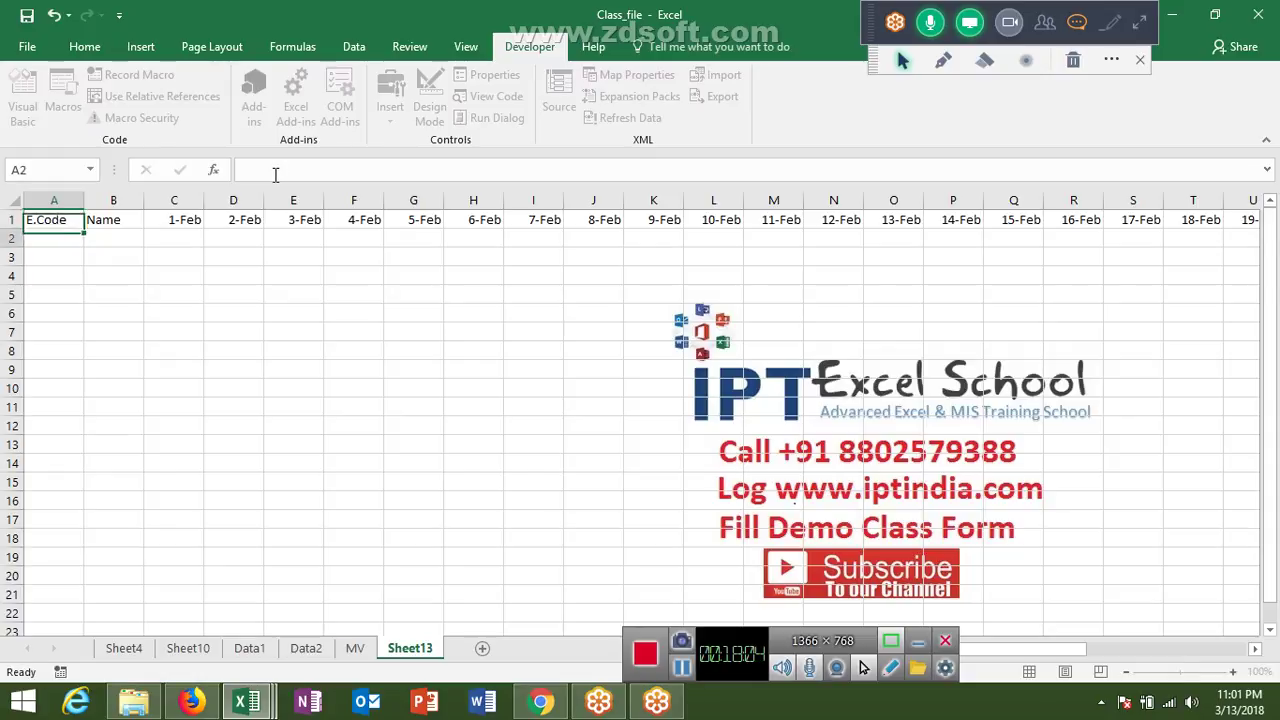
pyautogui.press('Return')
pyautogui.write('1')
pyautogui.press('Return')
pyautogui.write('2')
pyautogui.press('Return')
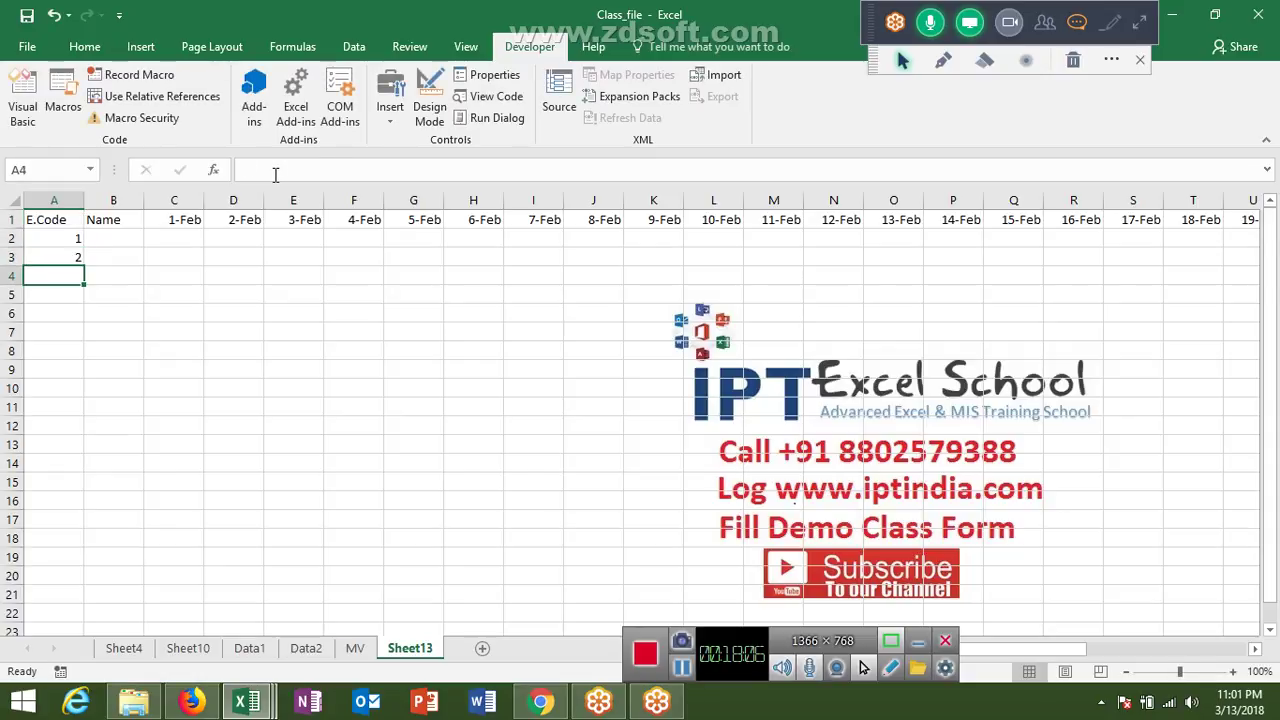
pyautogui.moveTo(52, 238); pyautogui.dragTo(52, 257)
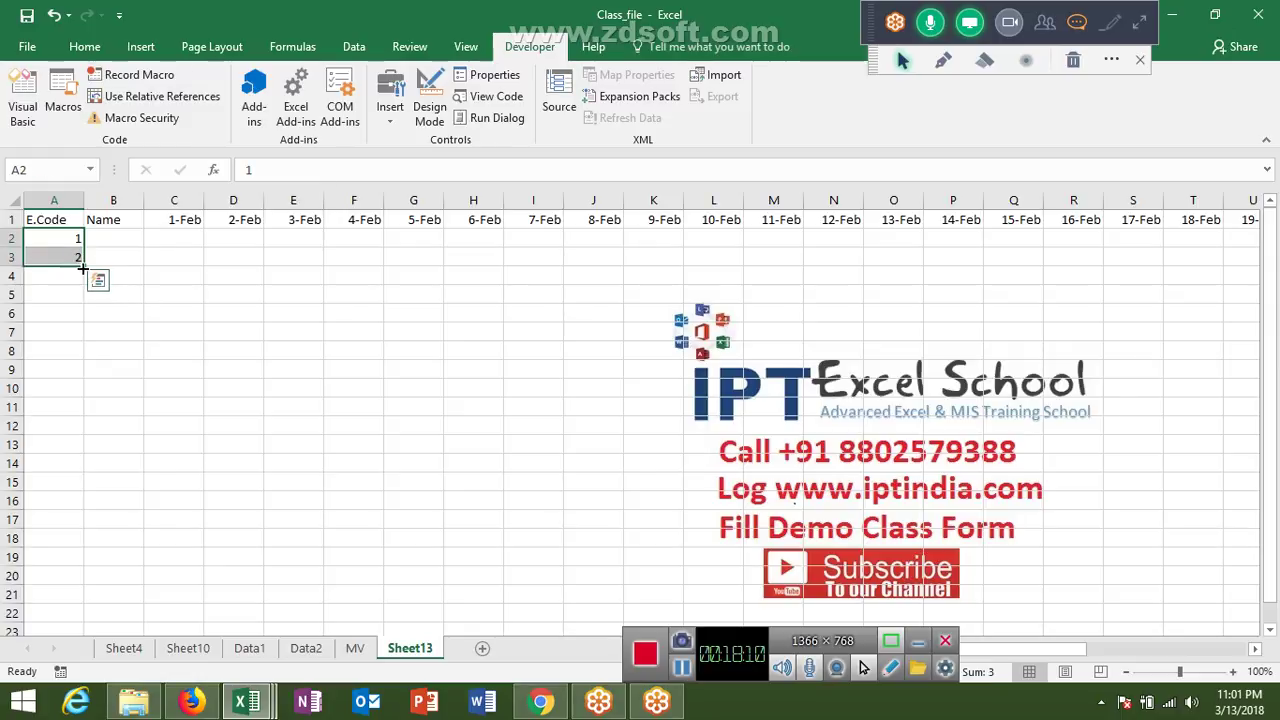
pyautogui.moveTo(84, 266); pyautogui.dragTo(88, 392)
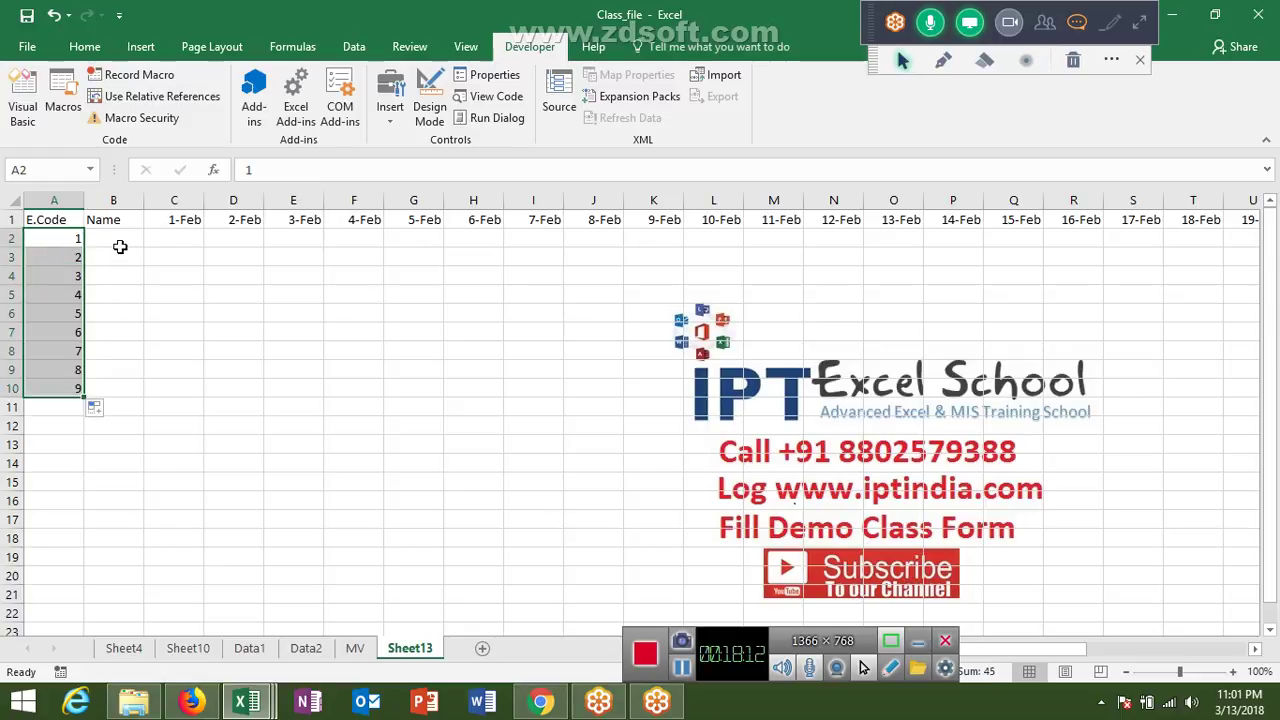
# Type the first employee name in B2 and fill names down to B10
pyautogui.click(120, 245)
pyautogui.write('P')
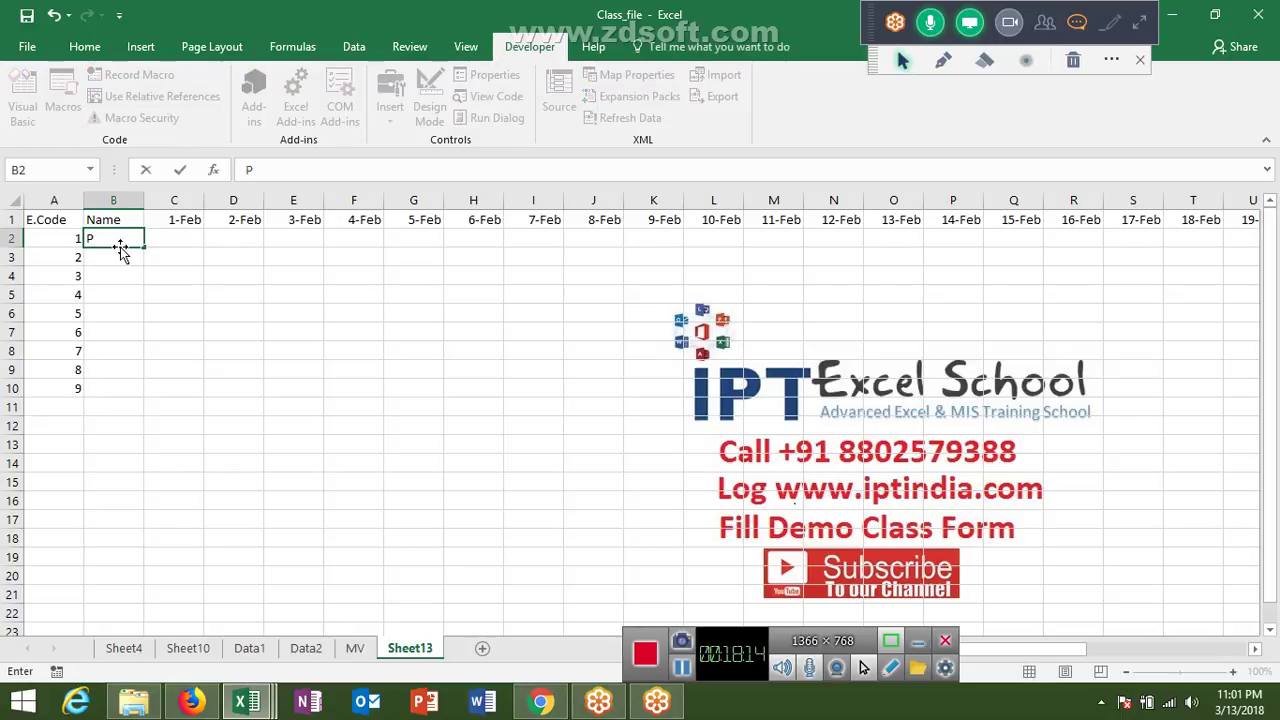
pyautogui.write('une')
pyautogui.press('BackSpace')
pyautogui.press('BackSpace')
pyautogui.write('ja')
pyautogui.press('Return')
pyautogui.click(120, 241)
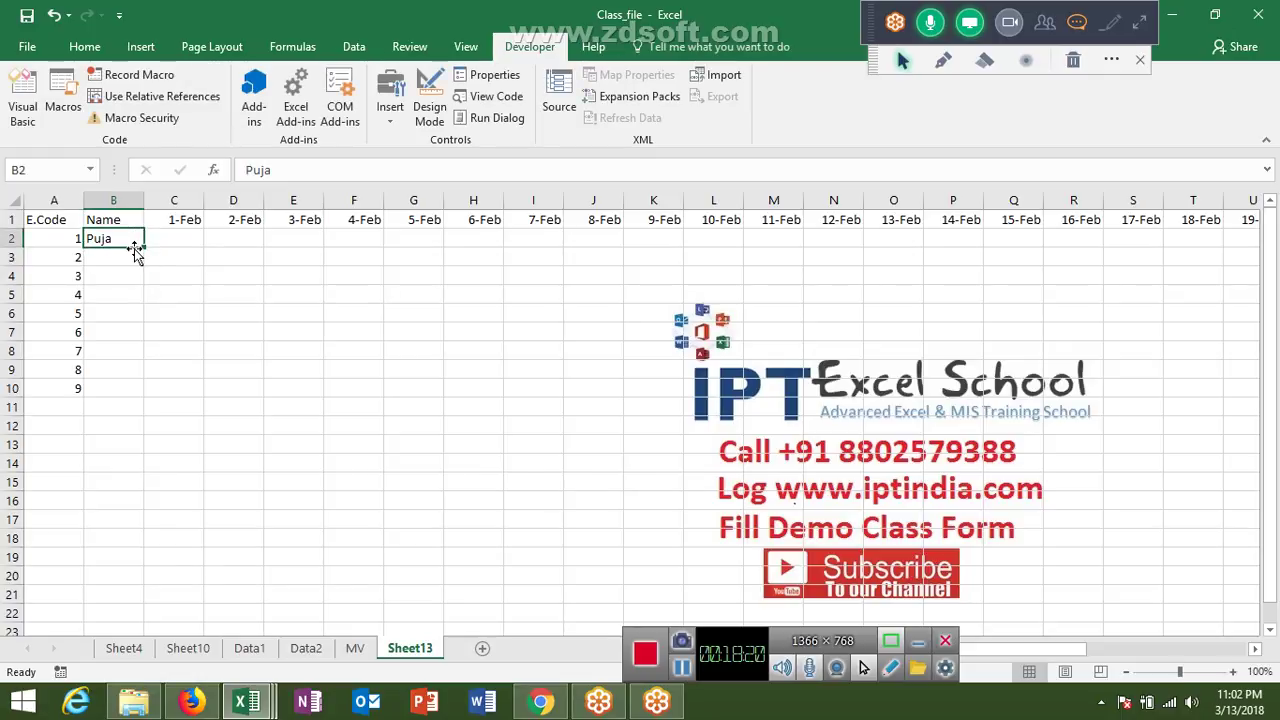
pyautogui.moveTo(143, 252); pyautogui.dragTo(143, 396)
# Enter =RANDBETWEEN(10,90) in C2 and fill it through C2:AE10
pyautogui.click(173, 238)
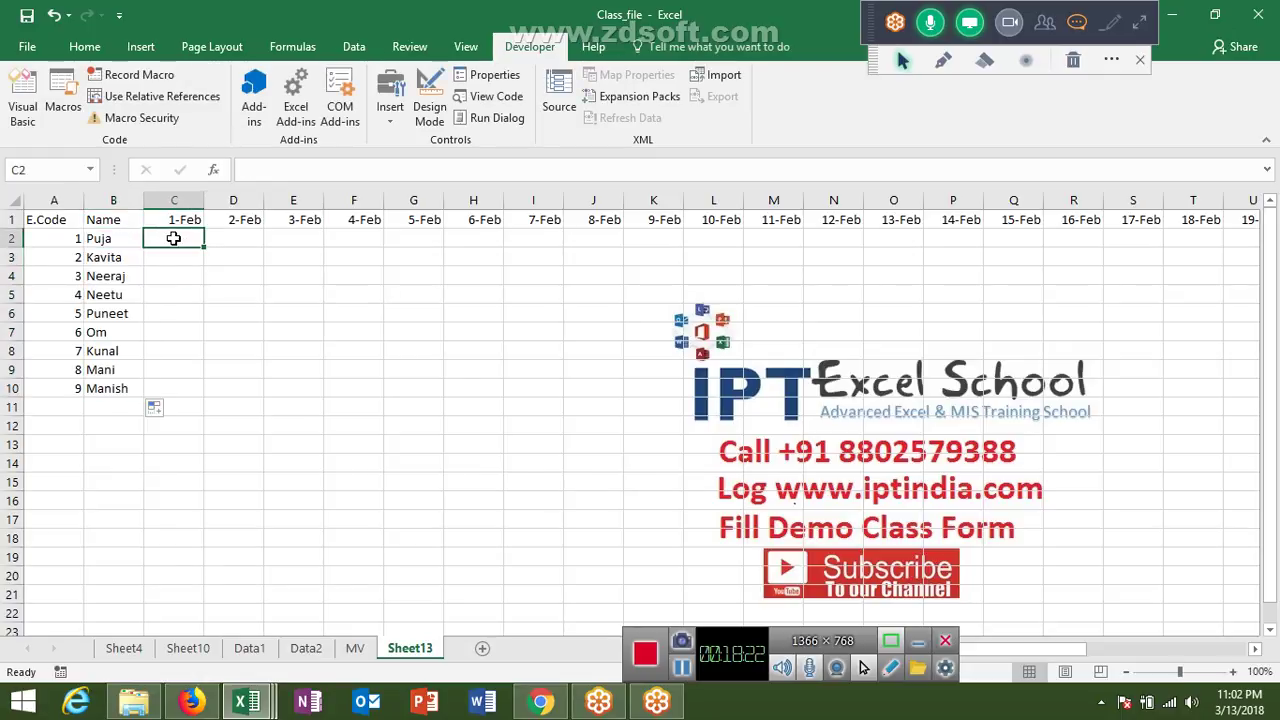
pyautogui.write('=ra')
pyautogui.press('Down')
pyautogui.press('Down')
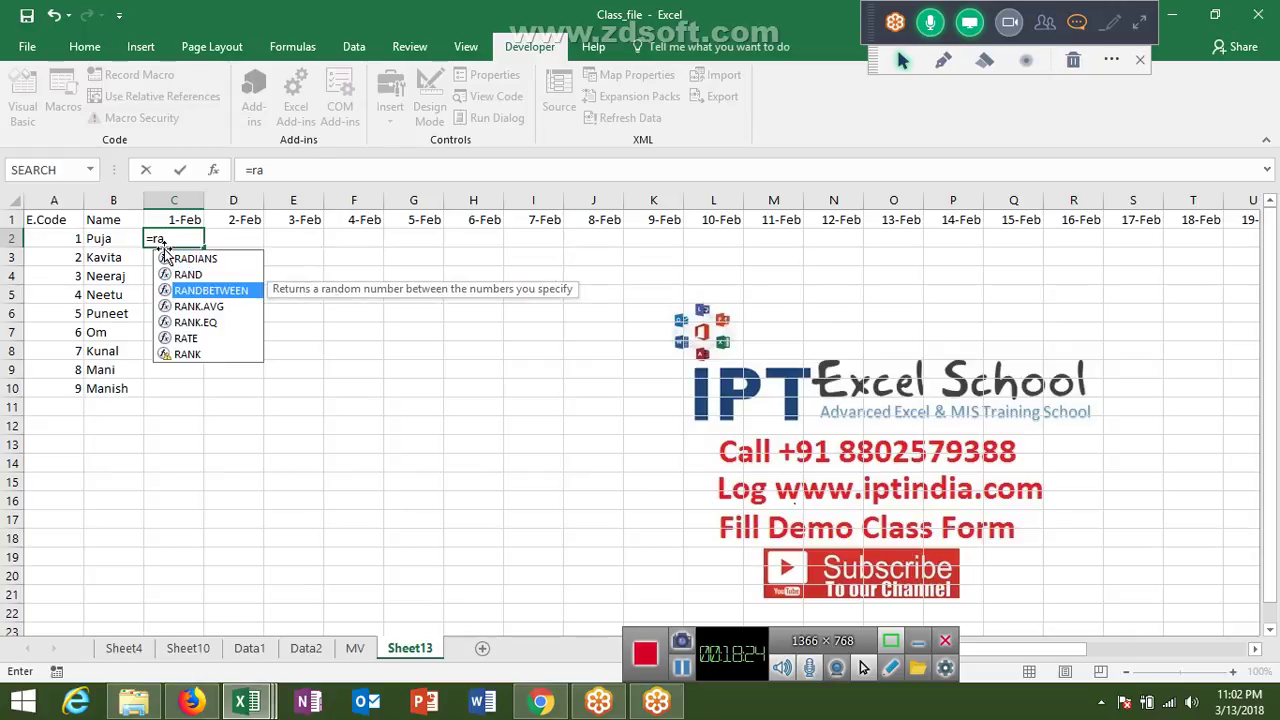
pyautogui.press('Tab')
pyautogui.write('0,9')
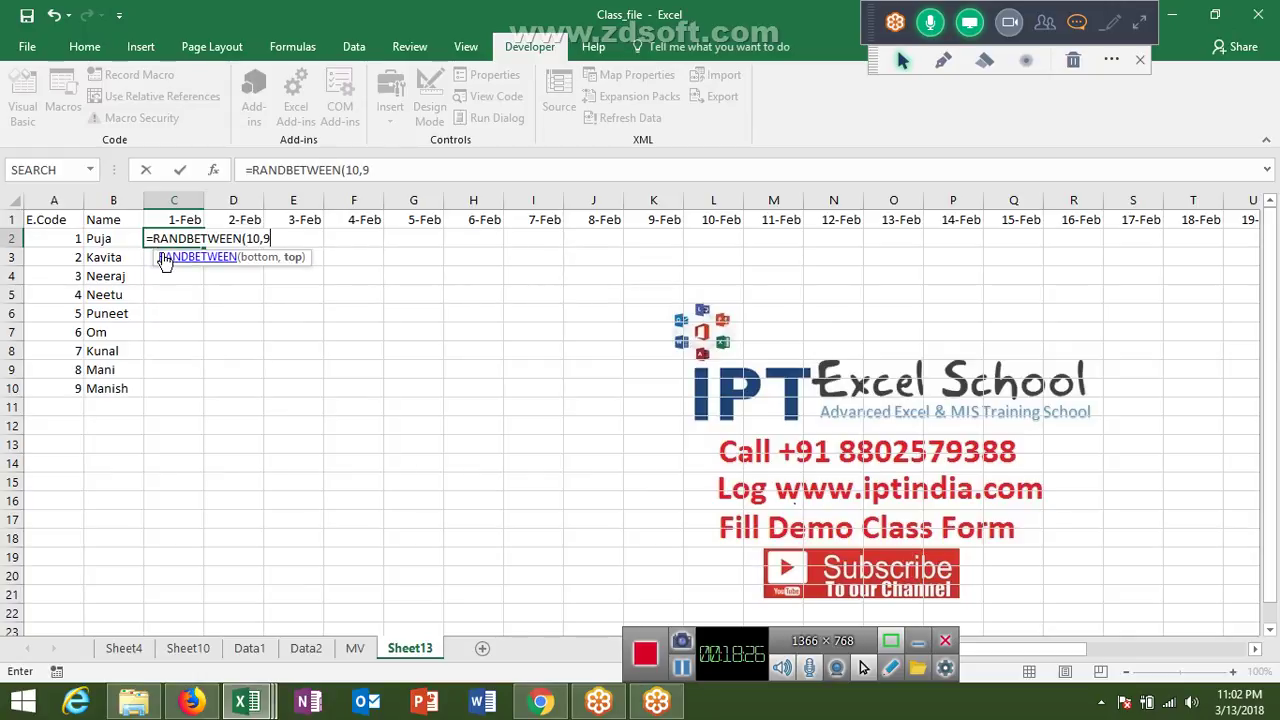
pyautogui.write('0)')
pyautogui.hotkey('ctrl', 'Return')
pyautogui.press('Up')
pyautogui.hotkey('ctrl', 'Right')
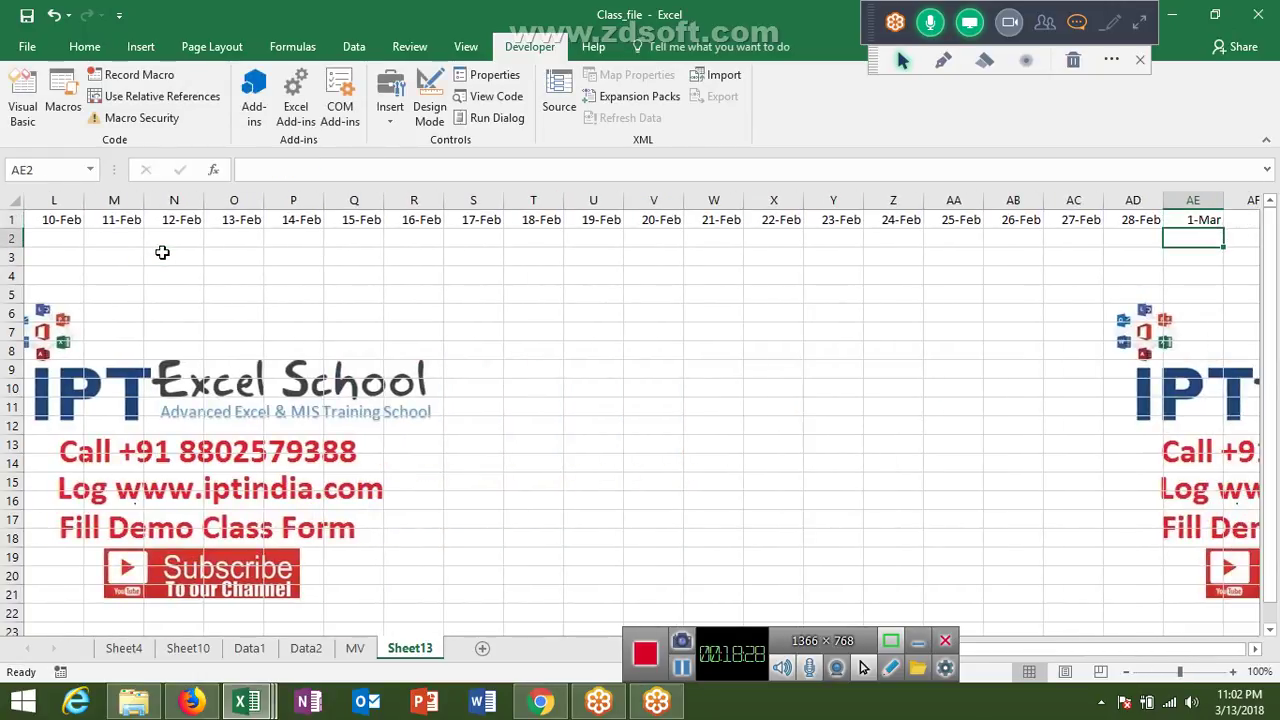
pyautogui.press('Down')
pyautogui.hotkey('ctrl', 'shift', 'Left')
pyautogui.hotkey('shift', 'Down')
pyautogui.hotkey('shift', 'Down')
pyautogui.hotkey('shift', 'Down')
pyautogui.hotkey('shift', 'Down')
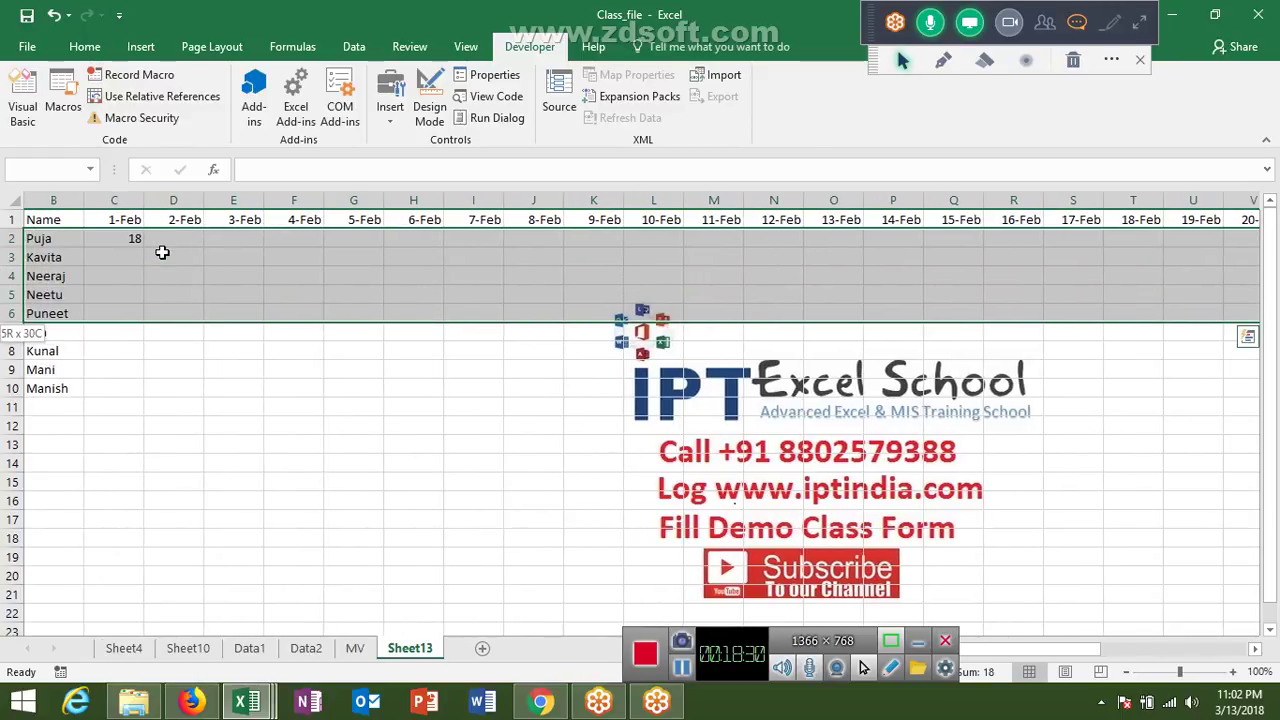
pyautogui.hotkey('shift', 'Down')
pyautogui.hotkey('shift', 'Down')
pyautogui.hotkey('shift', 'Down')
pyautogui.hotkey('shift', 'Down')
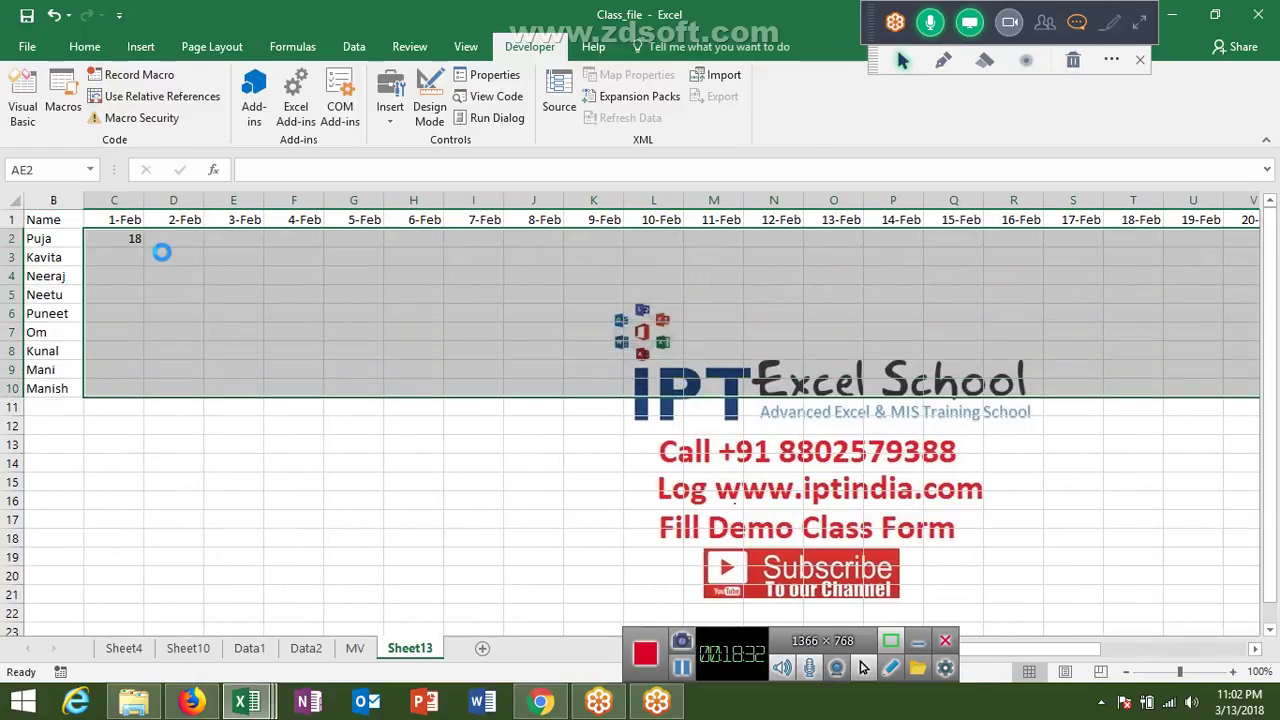
pyautogui.hotkey('ctrl', 'r')
pyautogui.hotkey('ctrl', 'd')
# Copy C2:AE10 and paste it back as values to freeze the random numbers
pyautogui.hotkey('ctrl', 'c')
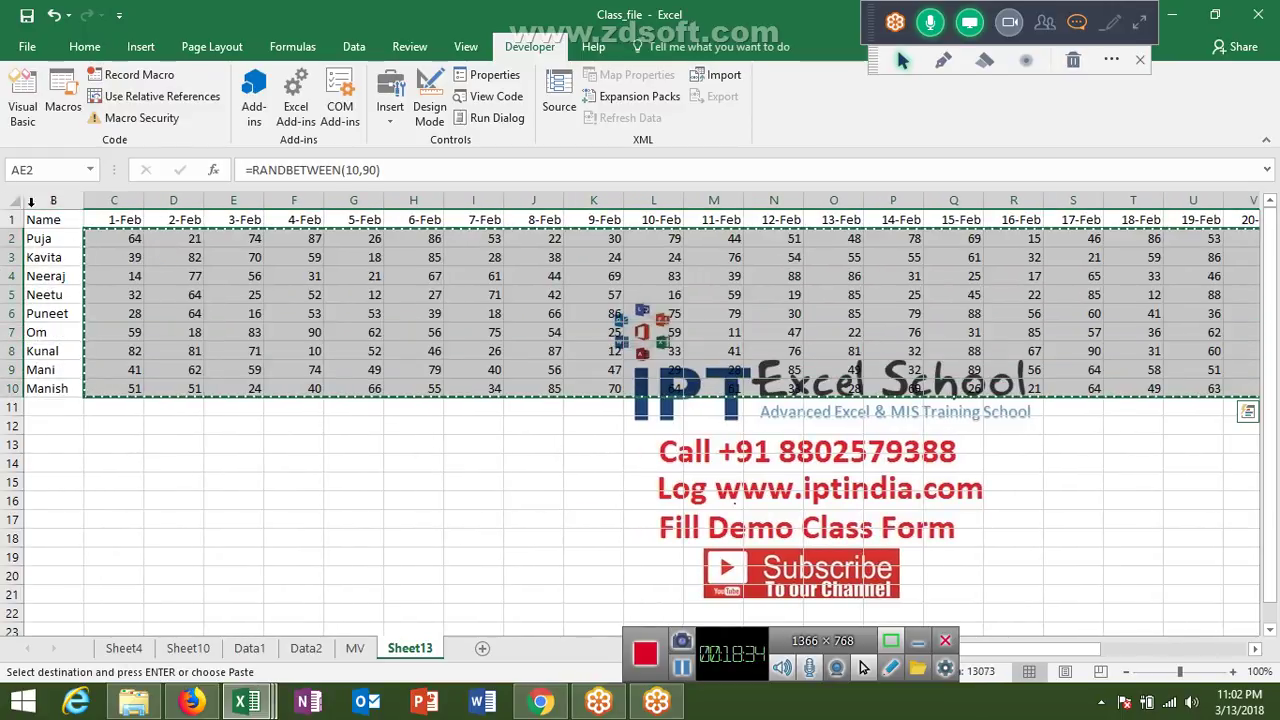
pyautogui.click(74, 52)
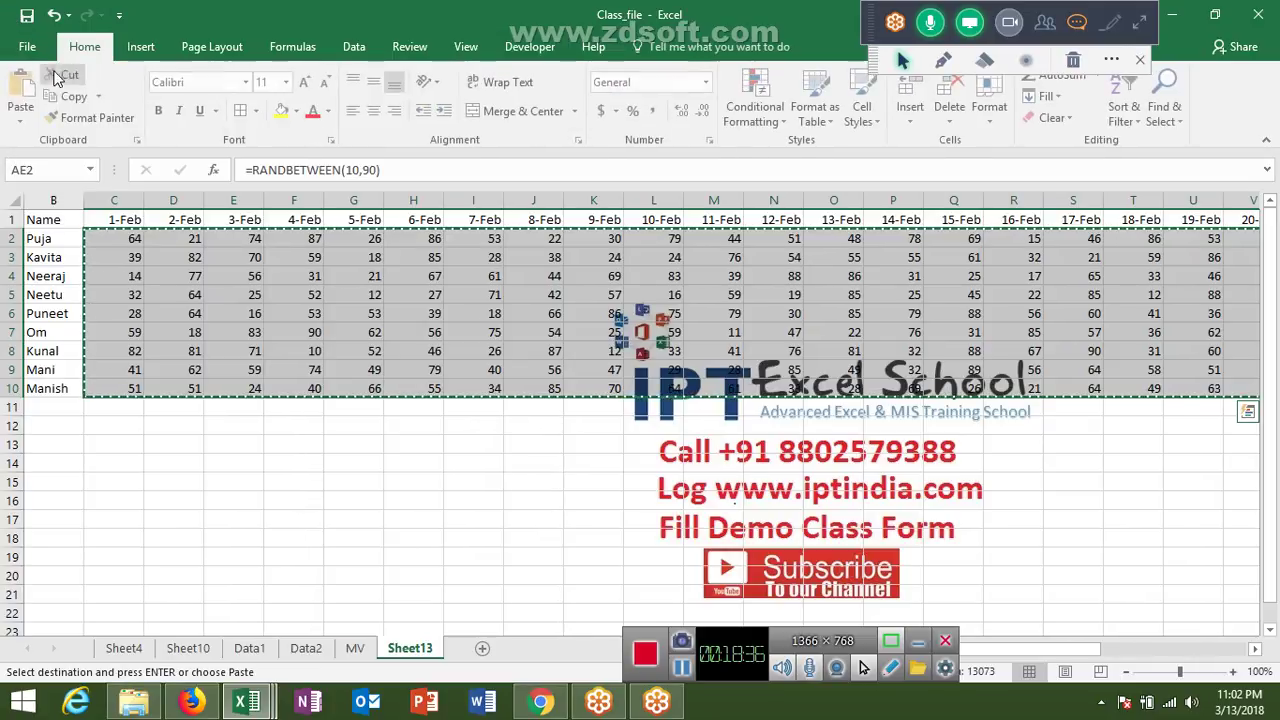
pyautogui.click(23, 121)
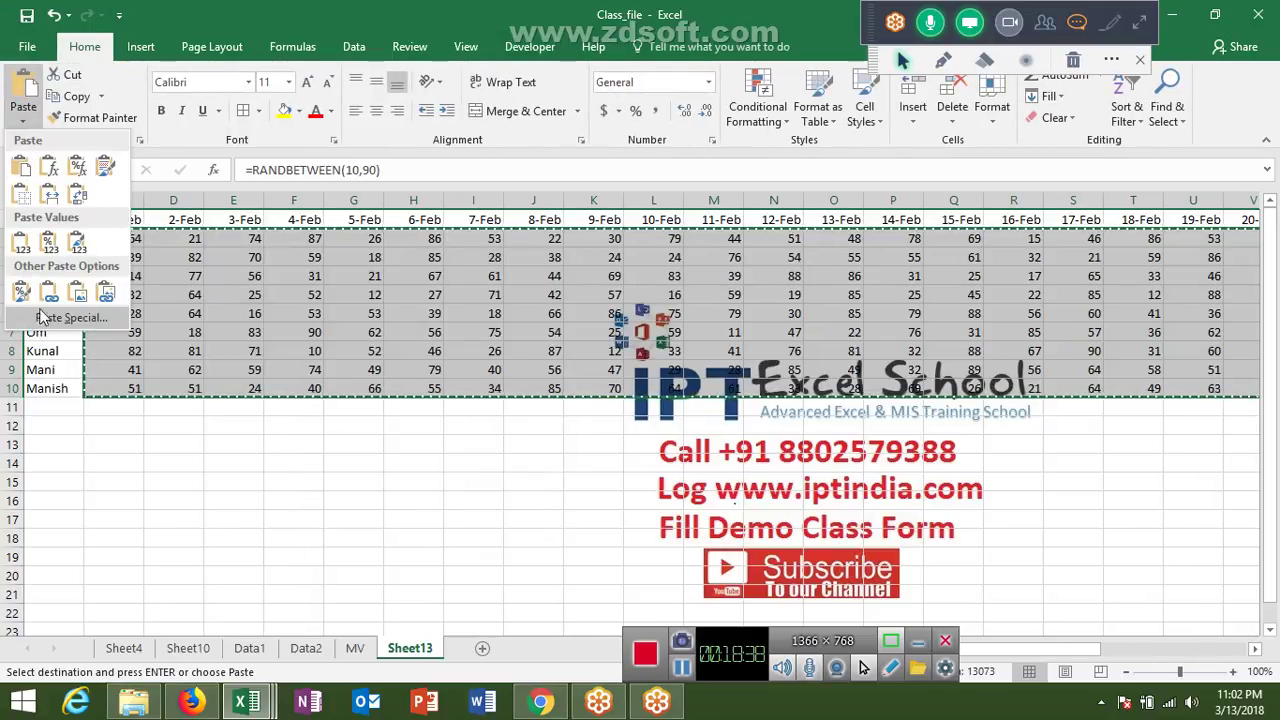
pyautogui.click(22, 241)
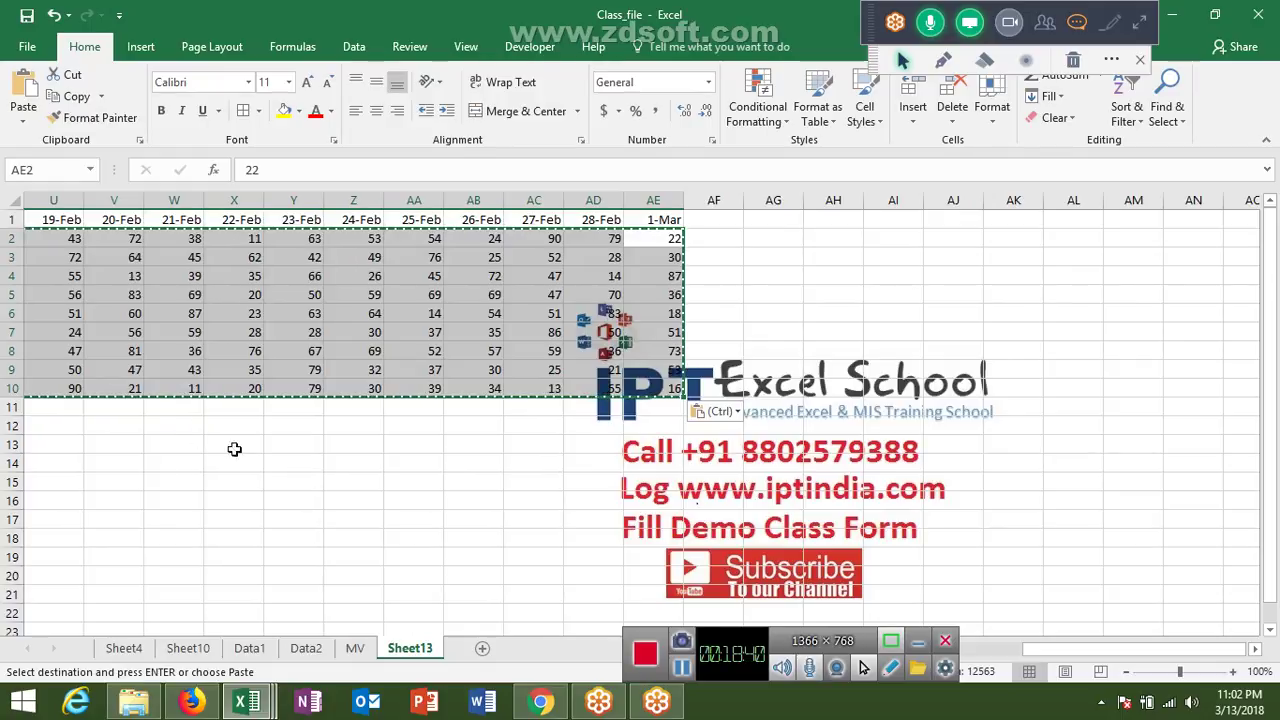
pyautogui.press('Escape')
# Add a new sheet and rename it FromTo
pyautogui.click(490, 652)
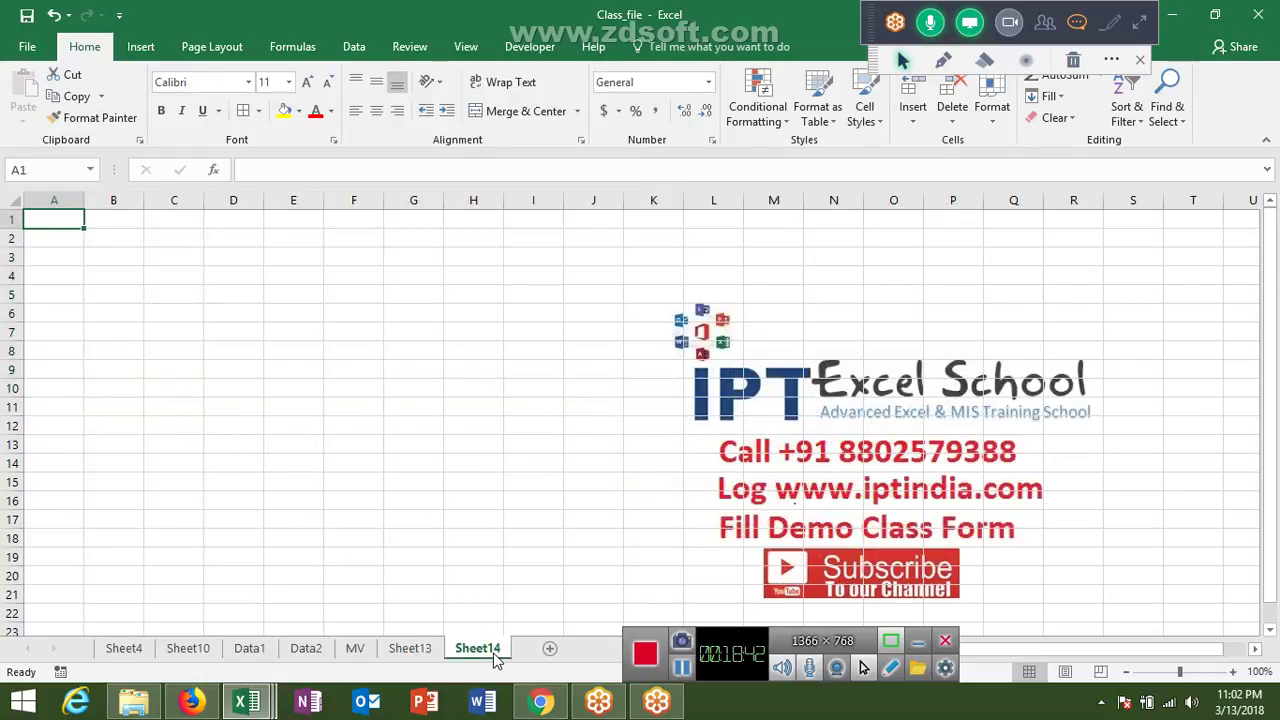
pyautogui.doubleClick(477, 648)
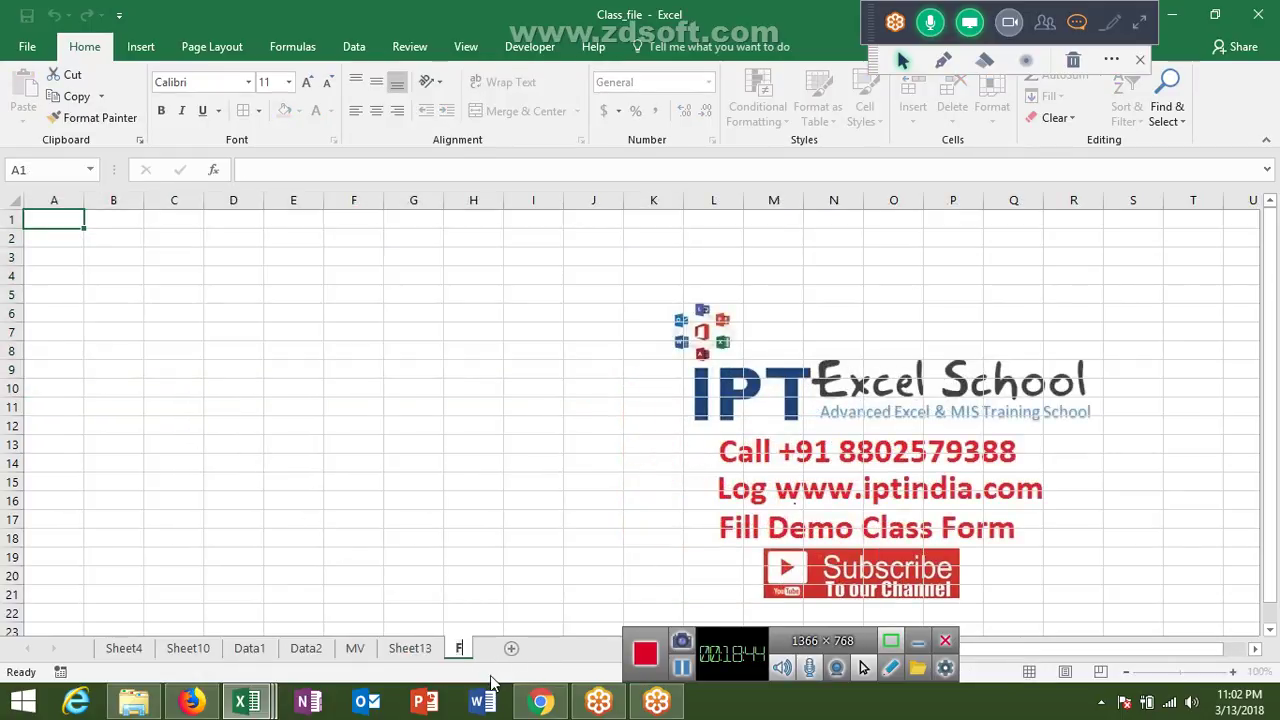
pyautogui.write('From')
pyautogui.press('BackSpace')
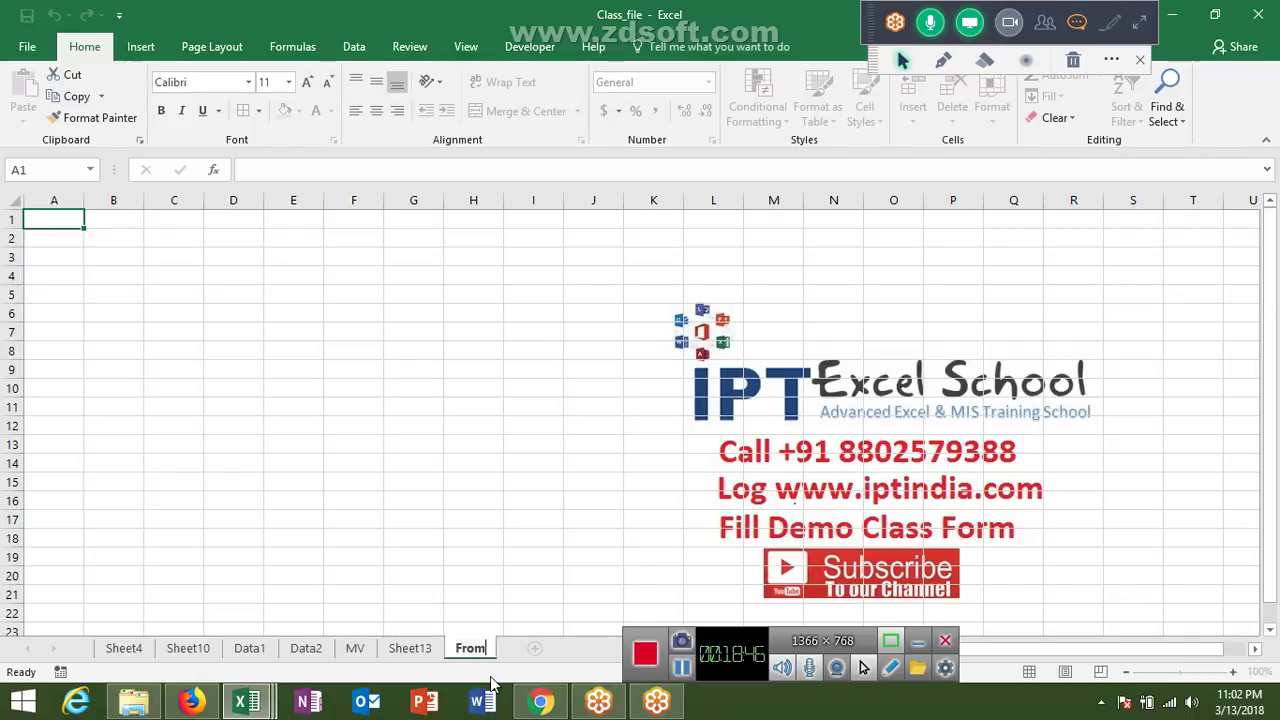
pyautogui.write('To')
pyautogui.press('Return')
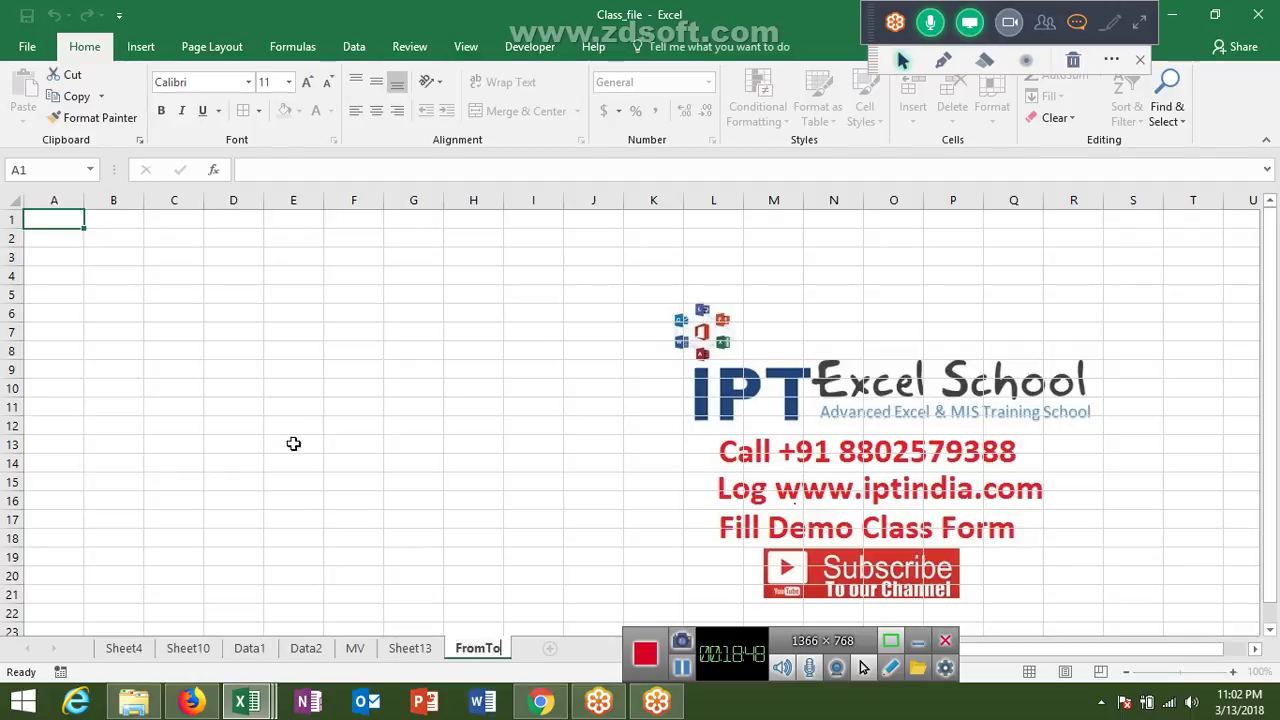
# Enter E.Code, 1 and From in A4:C4
pyautogui.click(78, 271)
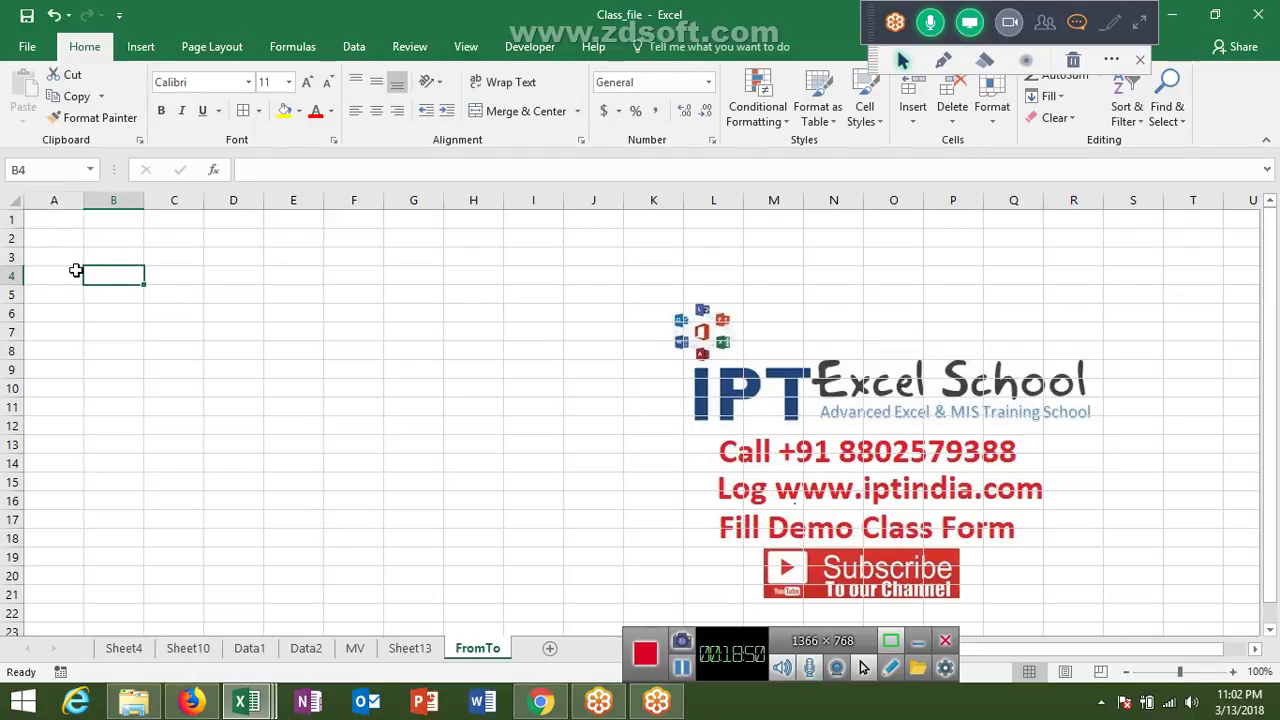
pyautogui.write('E.Co')
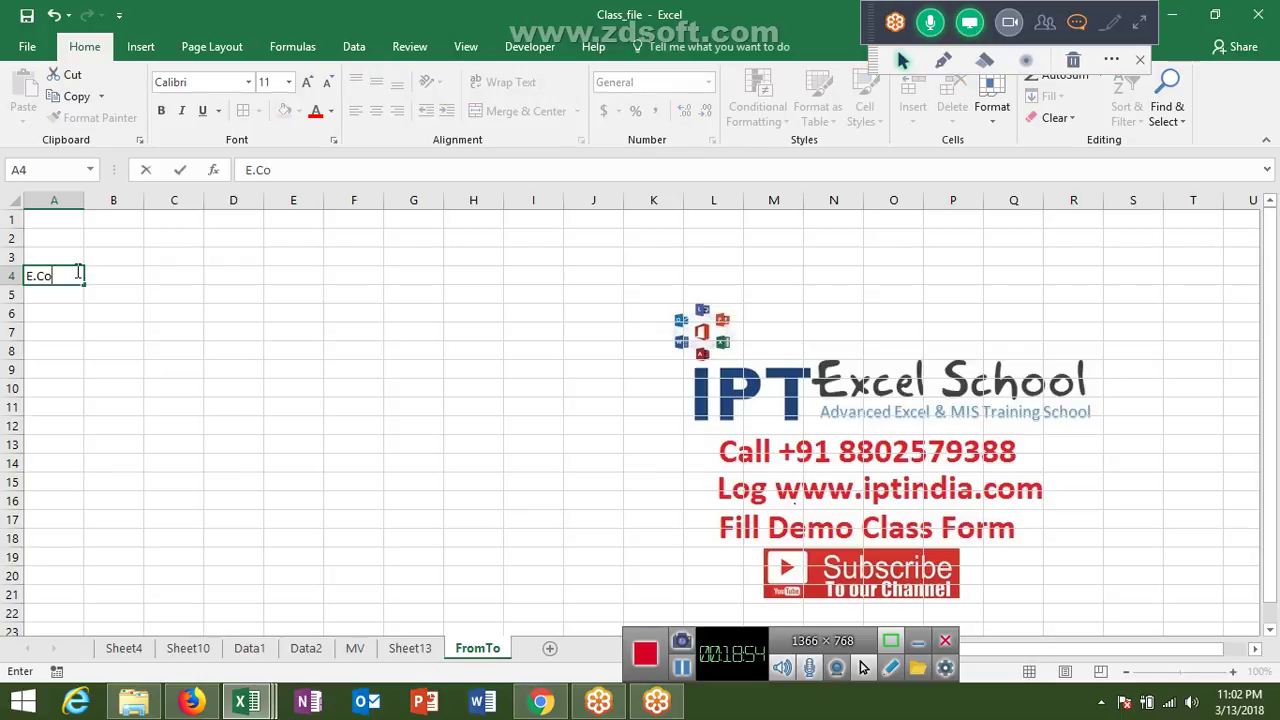
pyautogui.write('ode')
pyautogui.press('BackSpace')
pyautogui.press('BackSpace')
pyautogui.write('de')
pyautogui.press('Tab')
pyautogui.write('1')
pyautogui.press('Tab')
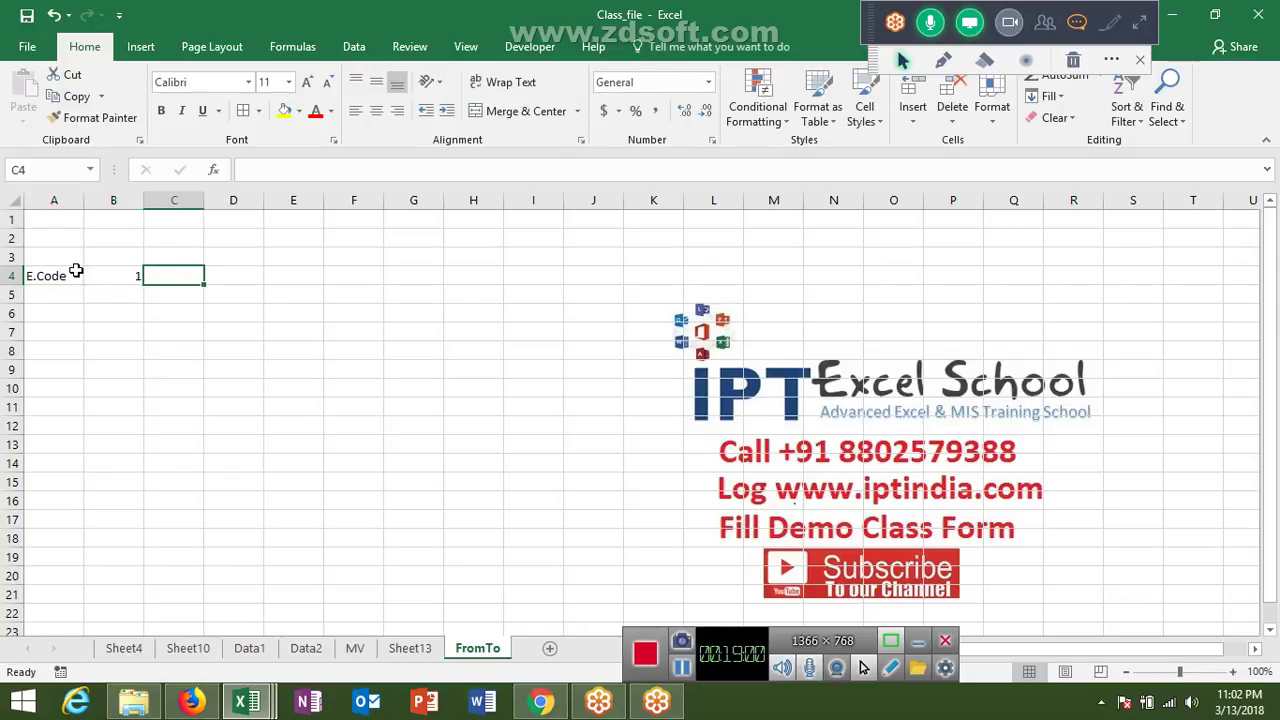
pyautogui.press('Down')
pyautogui.press('Down')
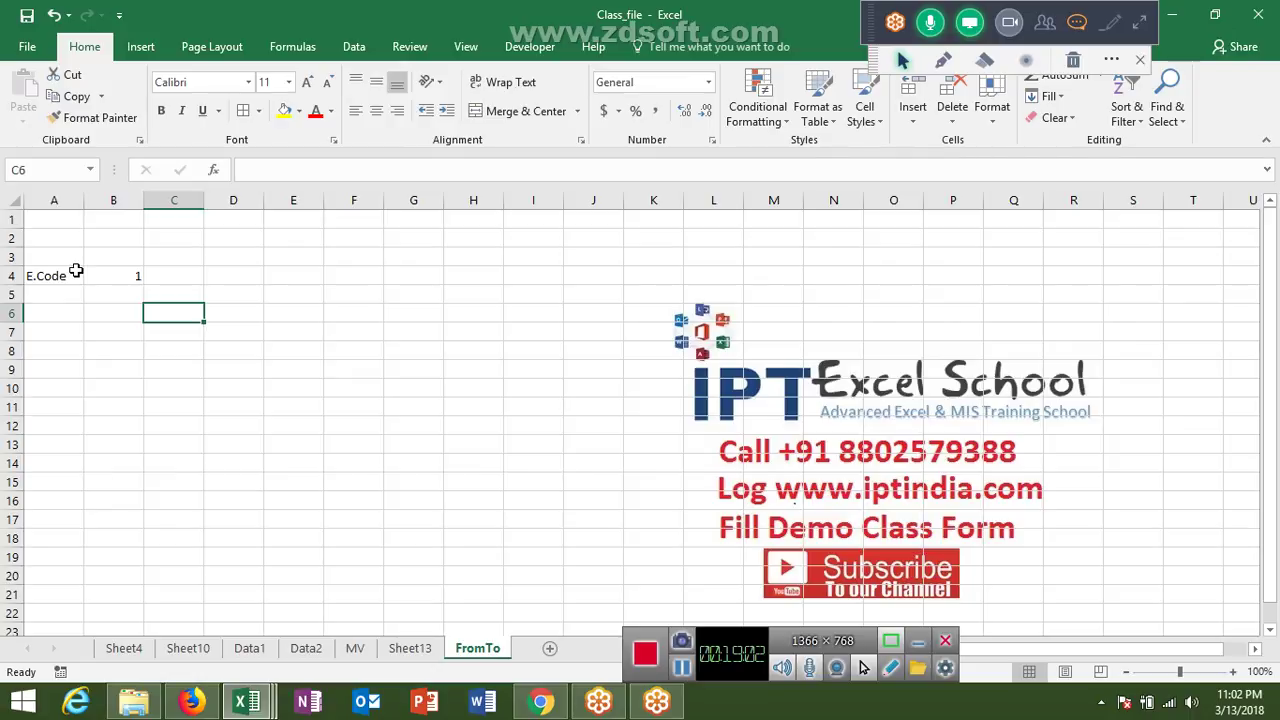
pyautogui.press('Up')
pyautogui.press('Up')
pyautogui.write('Fr')
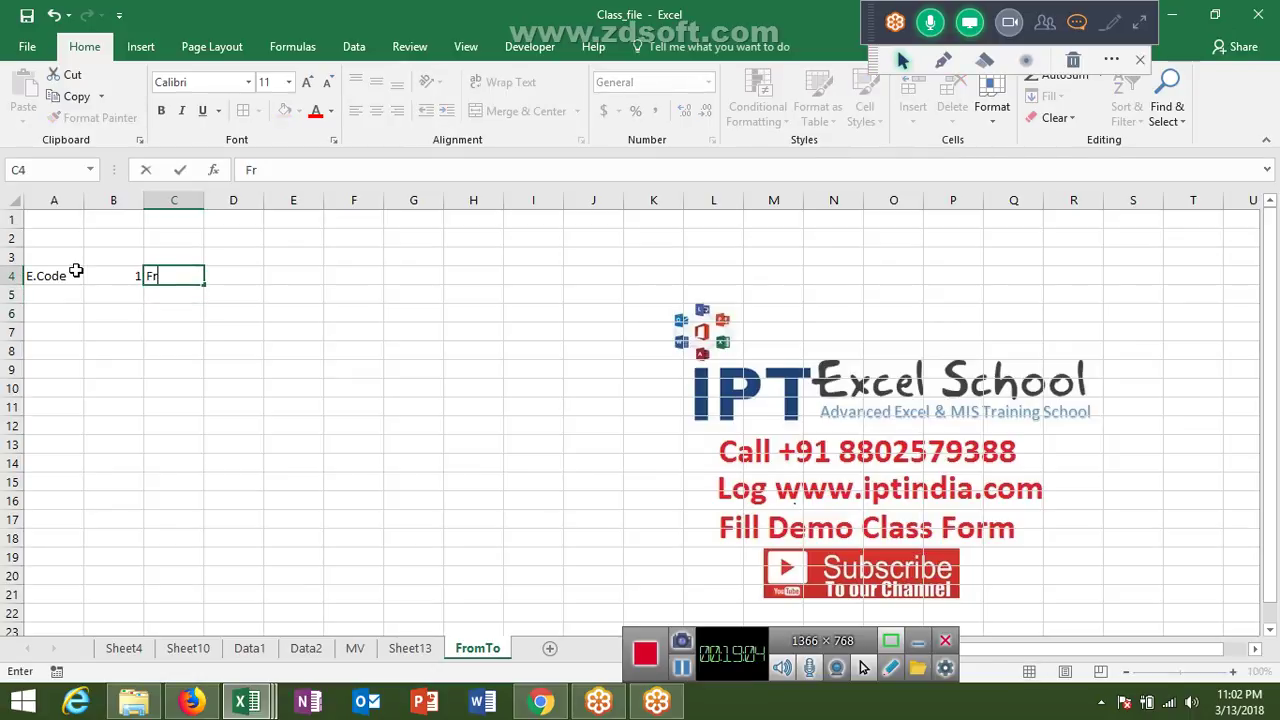
pyautogui.write('om')
pyautogui.press('Tab')
# Enter the dates 1-Feb in D4 and 10-Feb in E4
pyautogui.write('1')
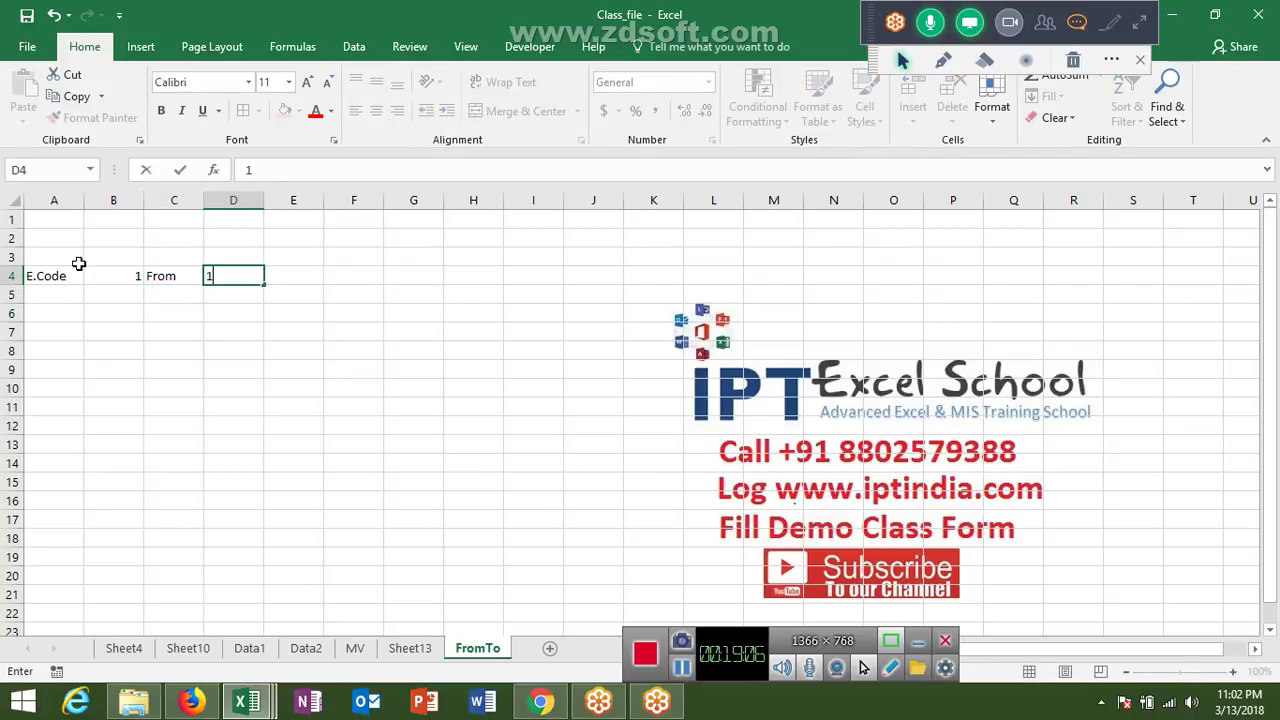
pyautogui.write('/1')
pyautogui.press('Escape')
pyautogui.write('20/')
pyautogui.press('Escape')
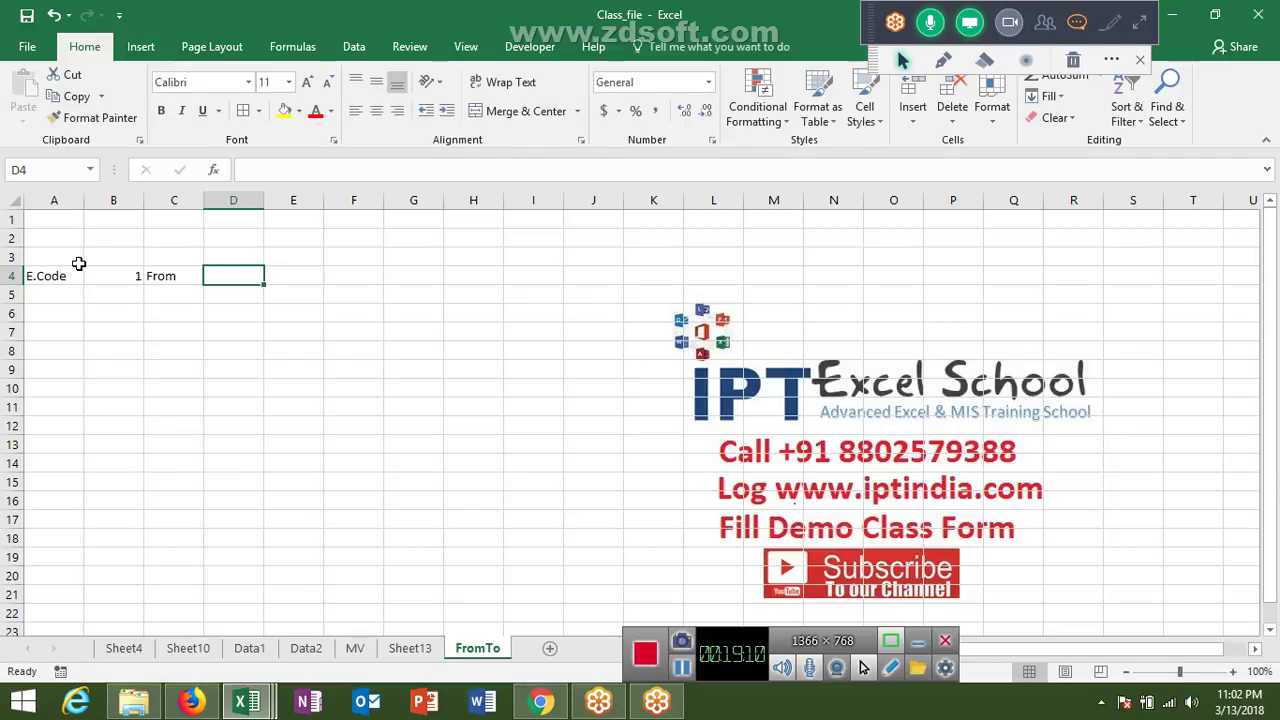
pyautogui.write('2/1')
pyautogui.press('Tab')
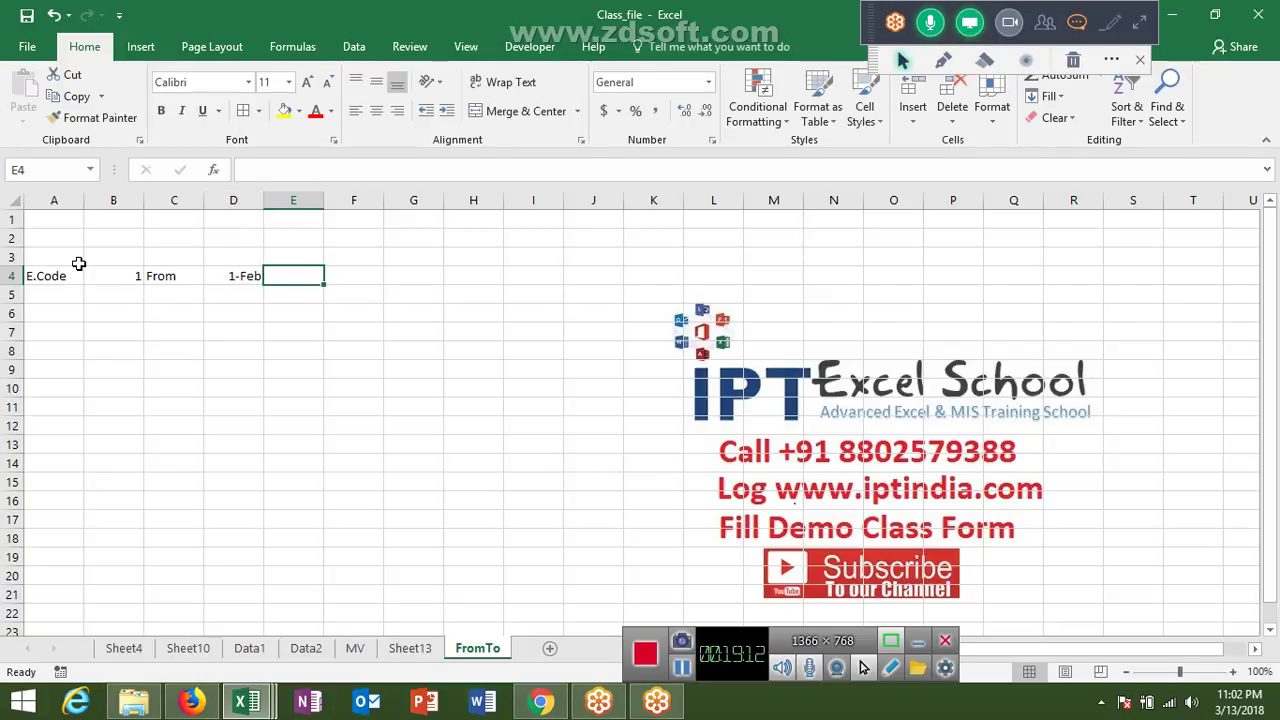
pyautogui.write('2/10')
pyautogui.press('Return')
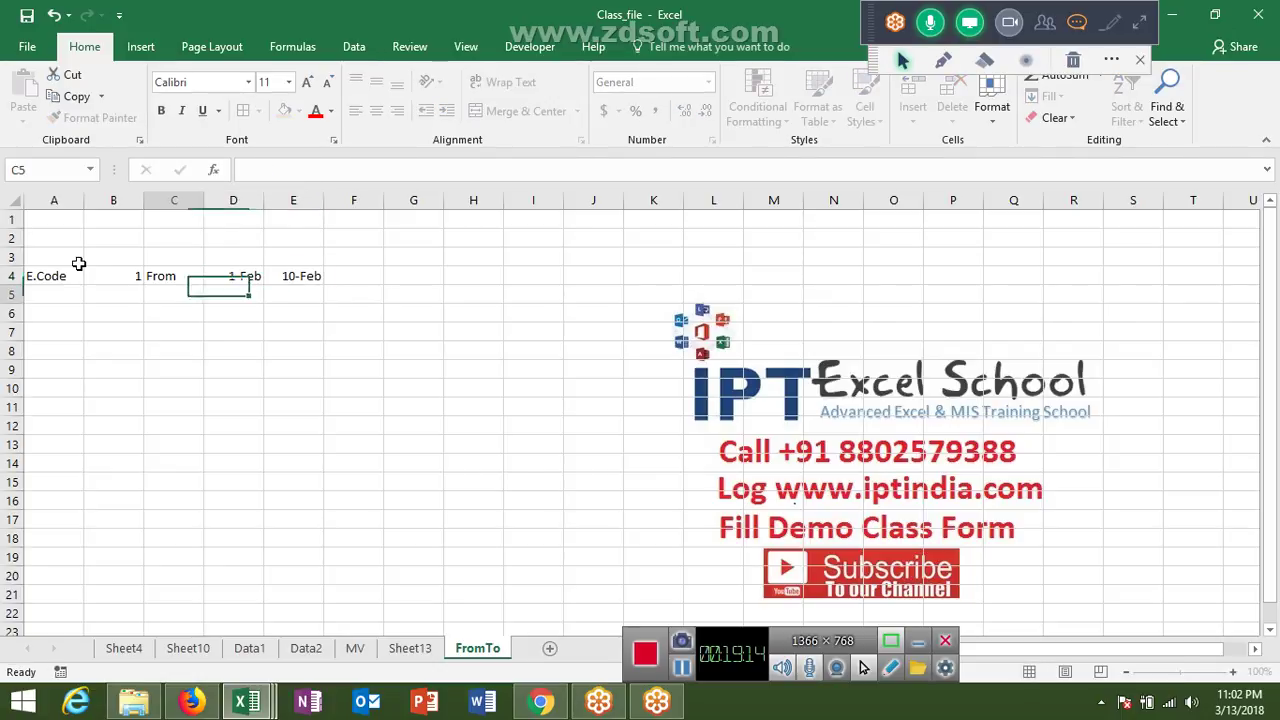
# Copy the E.Code label from A4 for pasting into A7
pyautogui.click(60, 335)
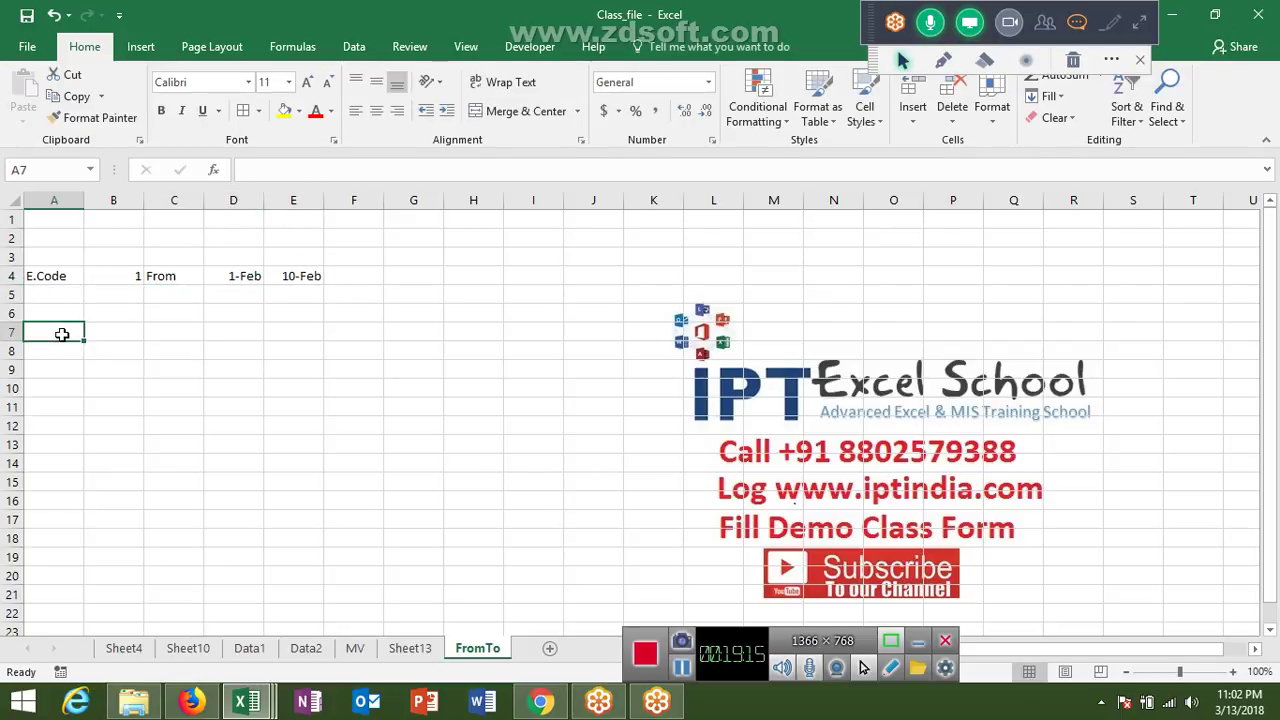
pyautogui.click(57, 275)
pyautogui.hotkey('ctrl', 'c')
pyautogui.click(54, 332)
# Paste E.Code into A7 and type the Name header in B7
pyautogui.hotkey('ctrl', 'v')
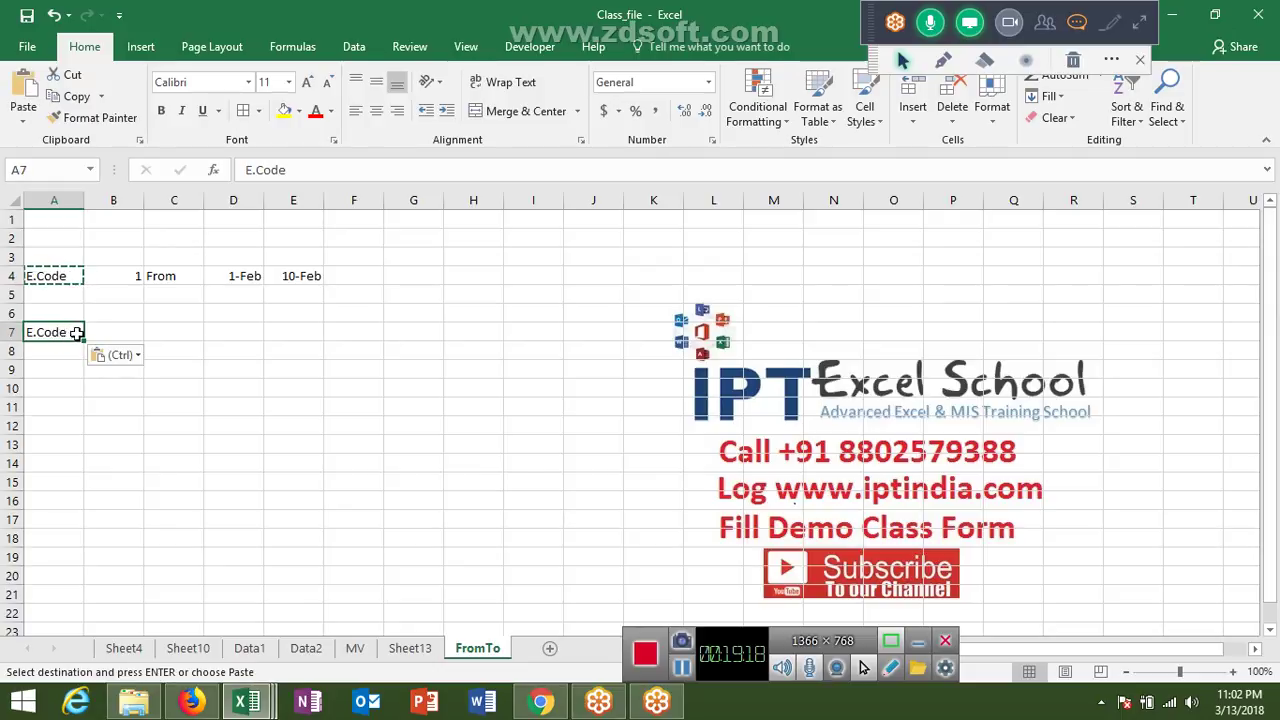
pyautogui.click(103, 332)
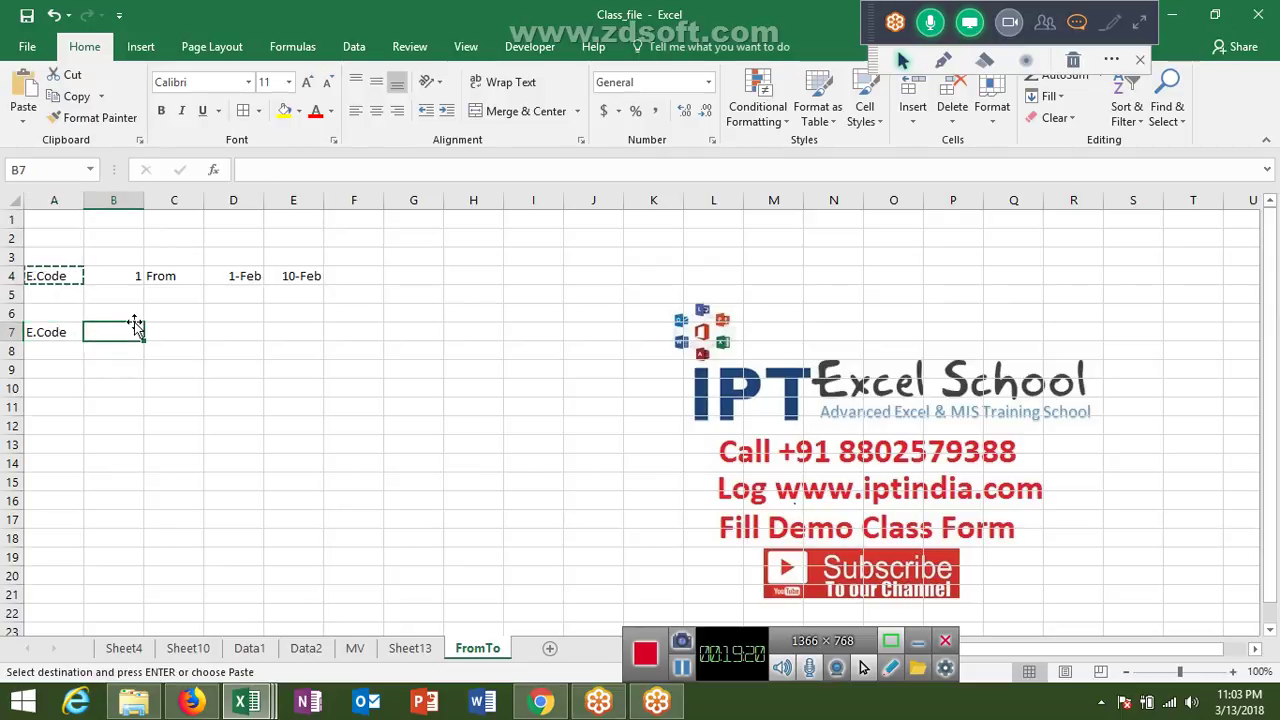
pyautogui.write('Name')
pyautogui.press('Tab')
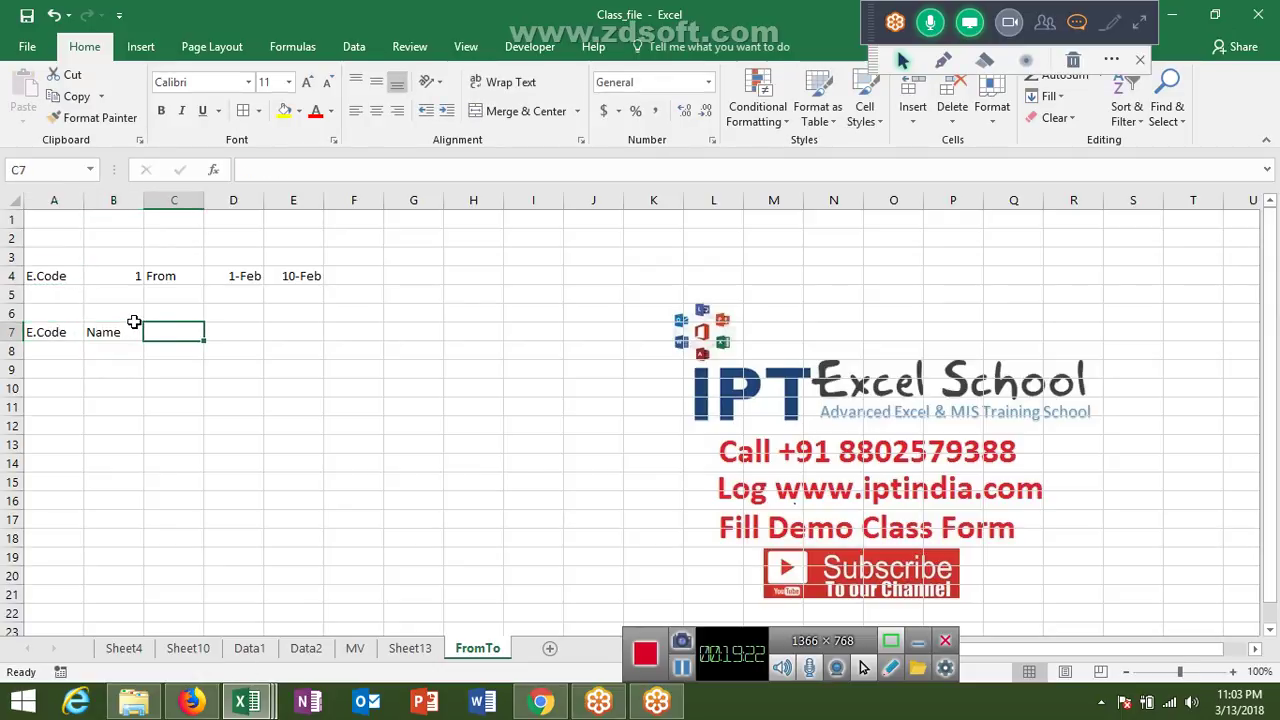
pyautogui.hotkey('shift', 'Right')
pyautogui.hotkey('shift', 'Right')
pyautogui.hotkey('shift', 'Right')
pyautogui.hotkey('shift', 'Right')
pyautogui.hotkey('shift', 'Right')
pyautogui.press('Down')
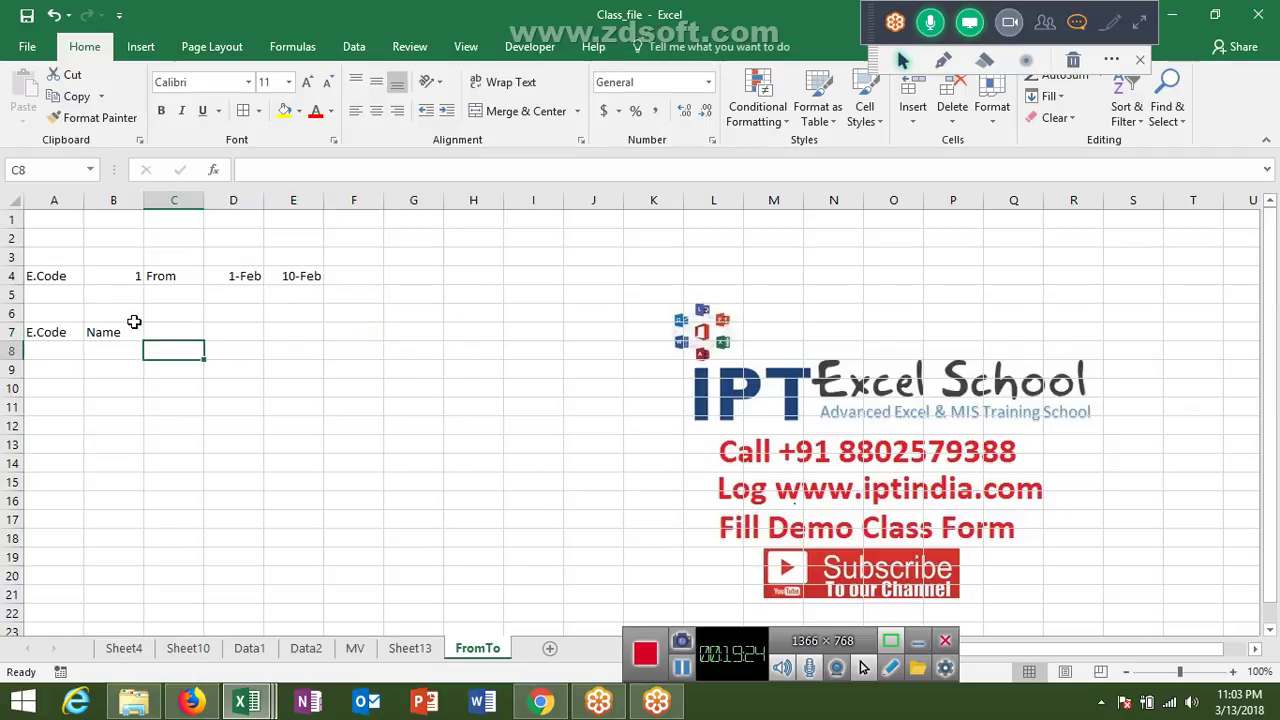
pyautogui.hotkey('shift', 'Left')
pyautogui.hotkey('shift', 'Right')
pyautogui.press('Right')
pyautogui.press('Left')
pyautogui.press('Left')
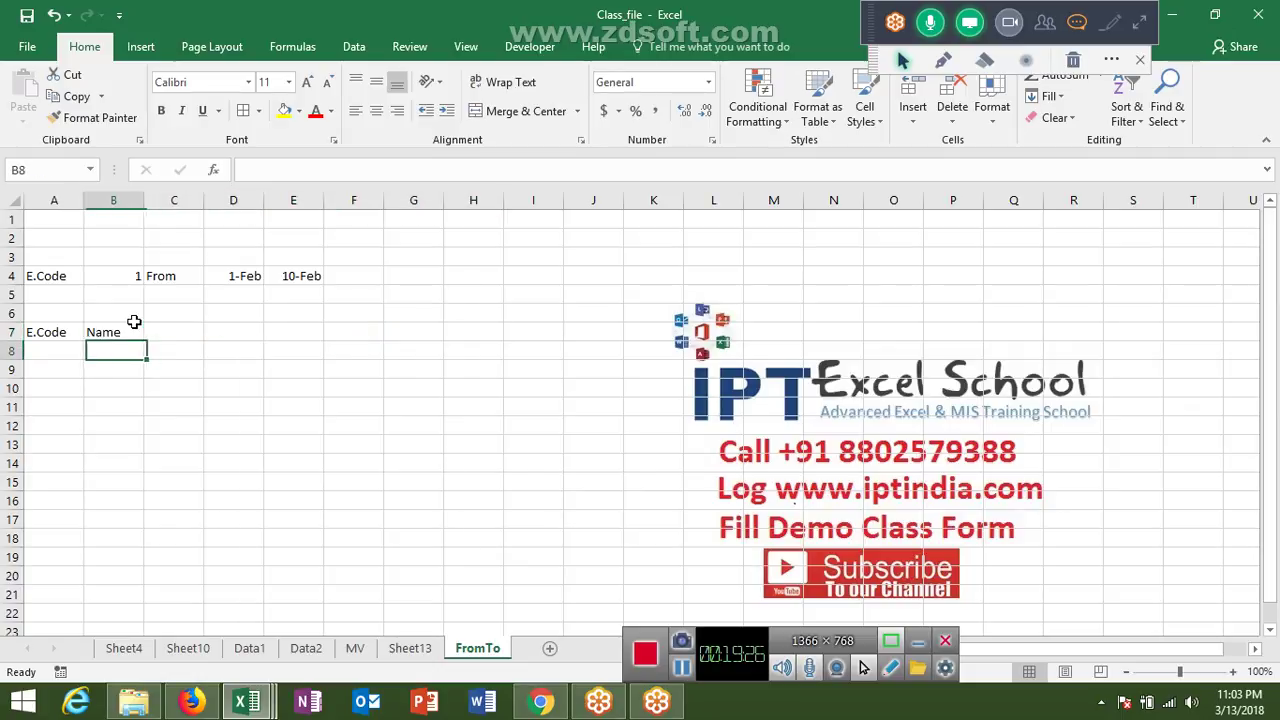
pyautogui.press('Left')
pyautogui.press('Right')
pyautogui.press('Left')
pyautogui.press('Right')
pyautogui.press('Left')
# Link A8 to the code in B4 with =B4, so it shows 1
pyautogui.write('=vl')
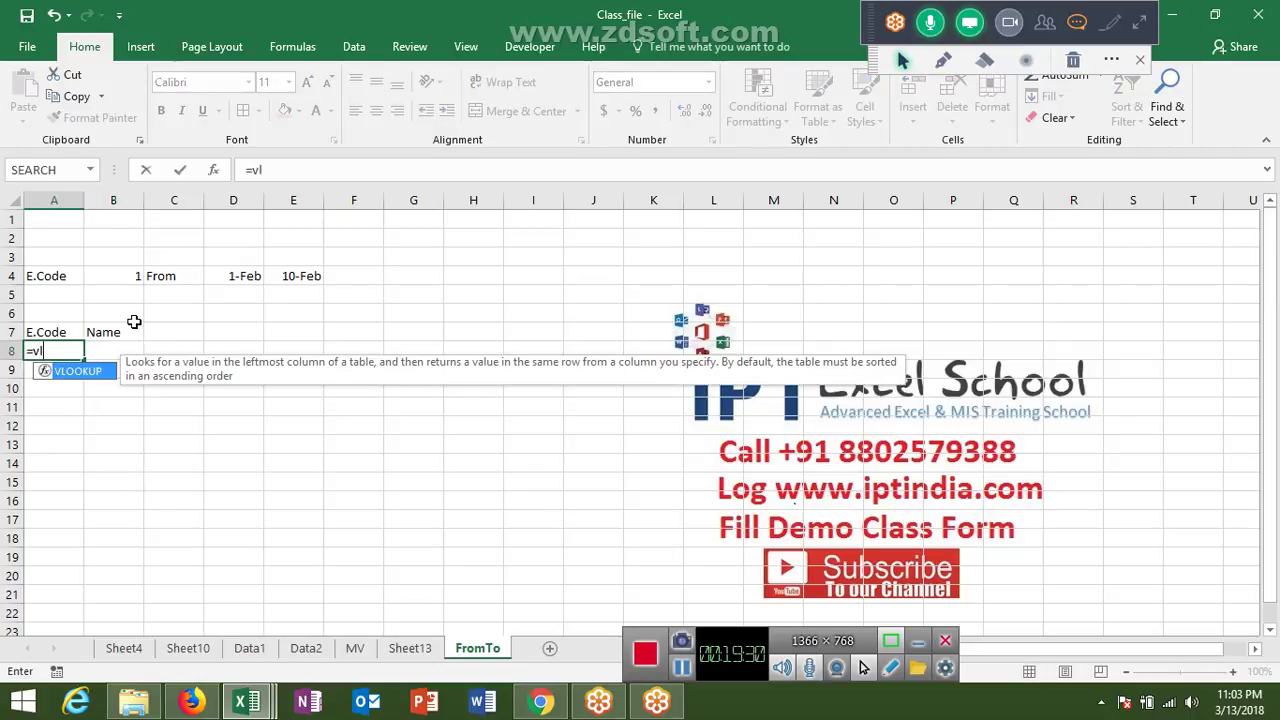
pyautogui.press('Tab')
pyautogui.press('Up')
pyautogui.press('Up')
pyautogui.press('Up')
pyautogui.press('Up')
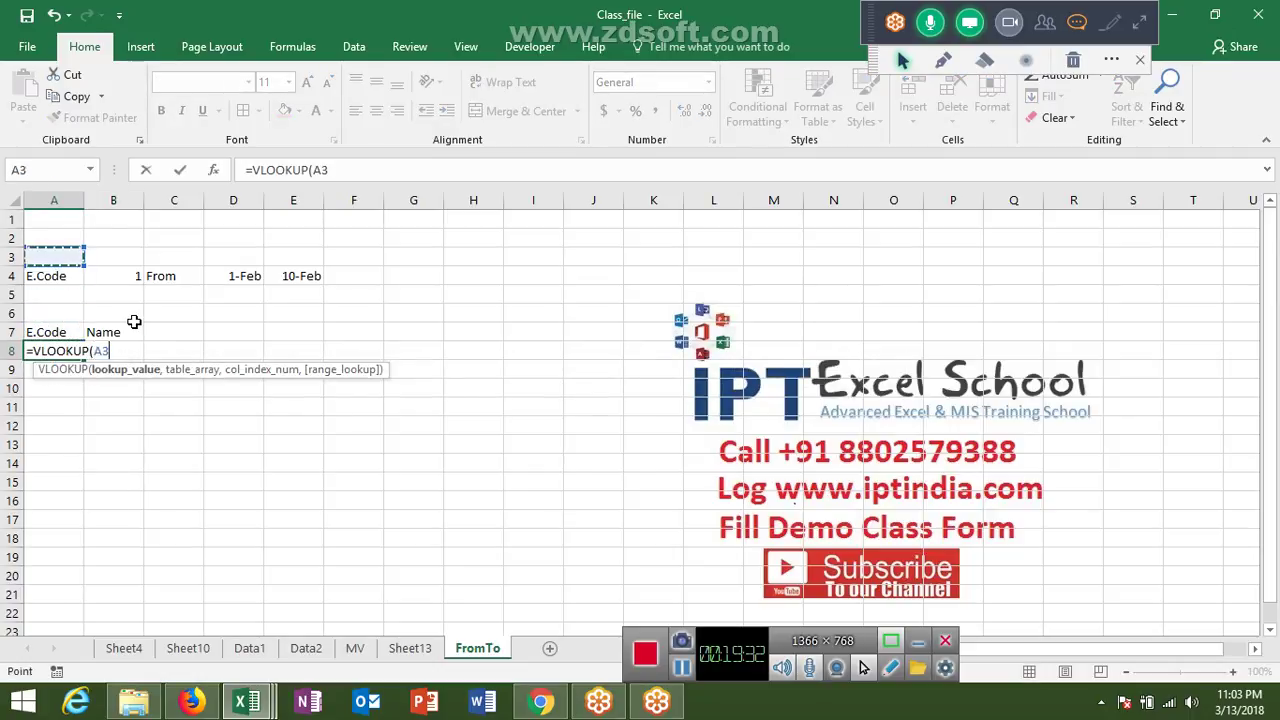
pyautogui.press('Right')
pyautogui.press('Escape')
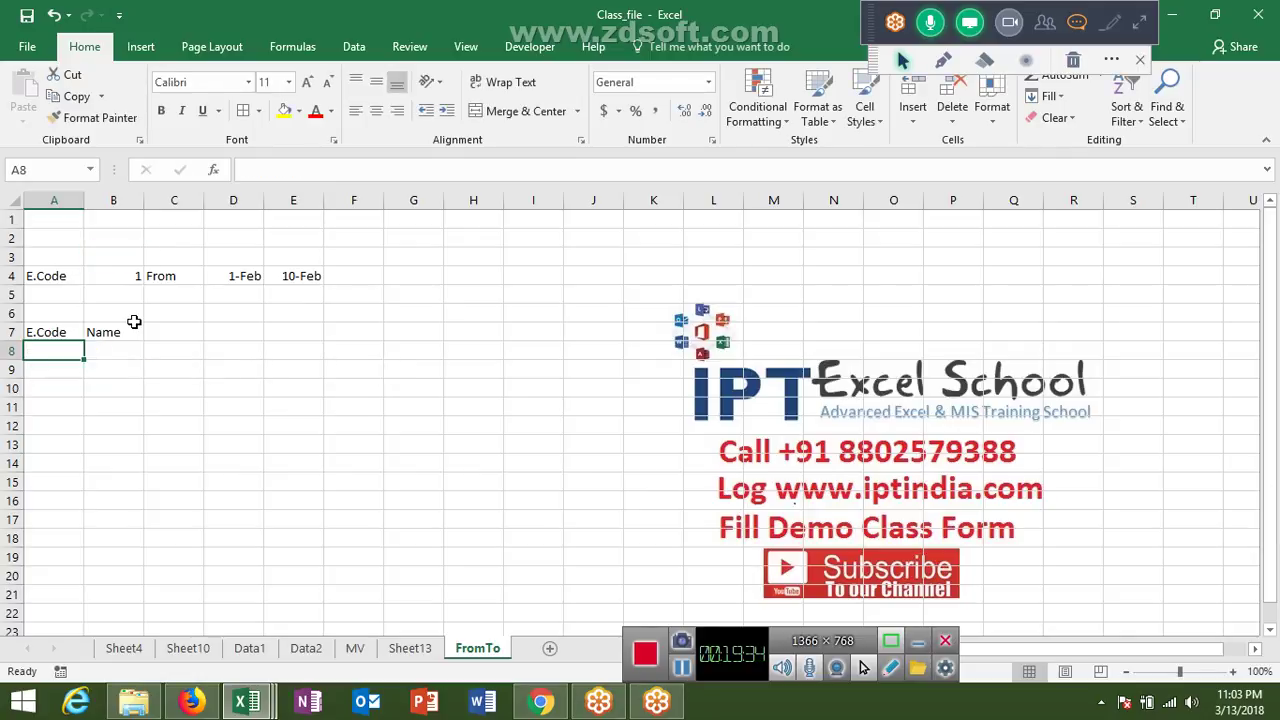
pyautogui.write('=')
pyautogui.press('Up')
pyautogui.press('Up')
pyautogui.press('Up')
pyautogui.press('Up')
pyautogui.press('Right')
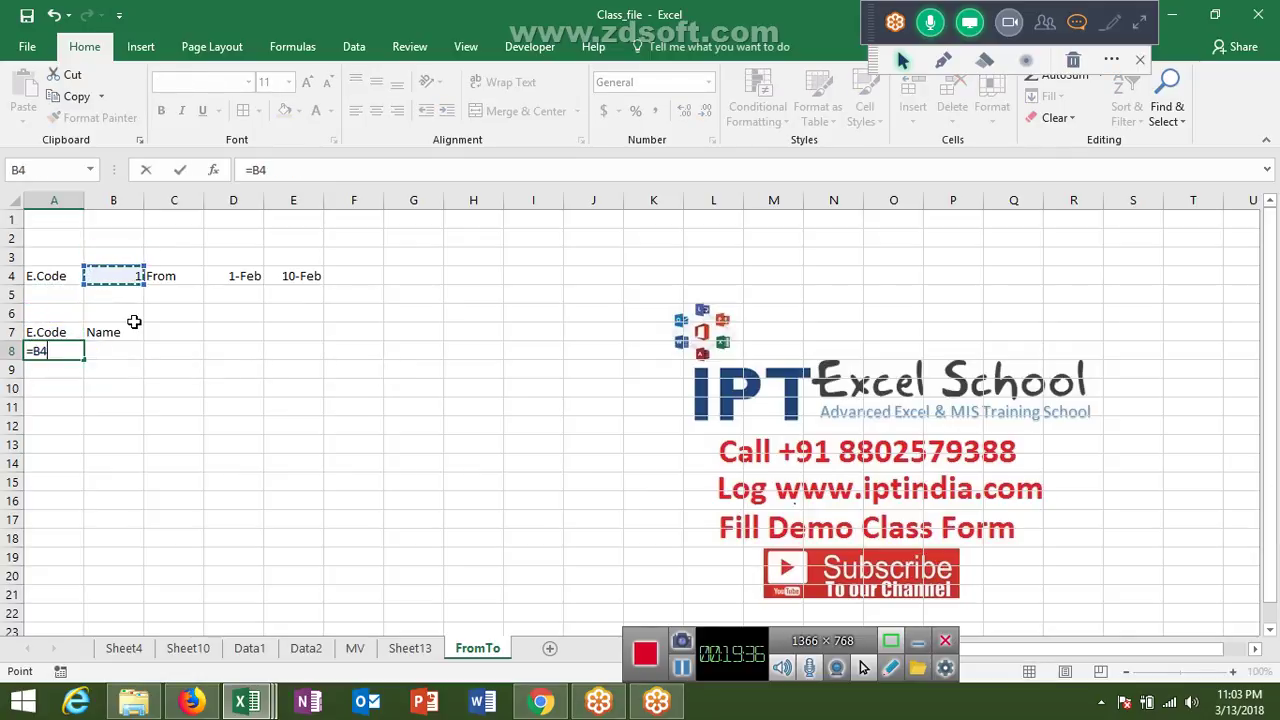
pyautogui.press('Tab')
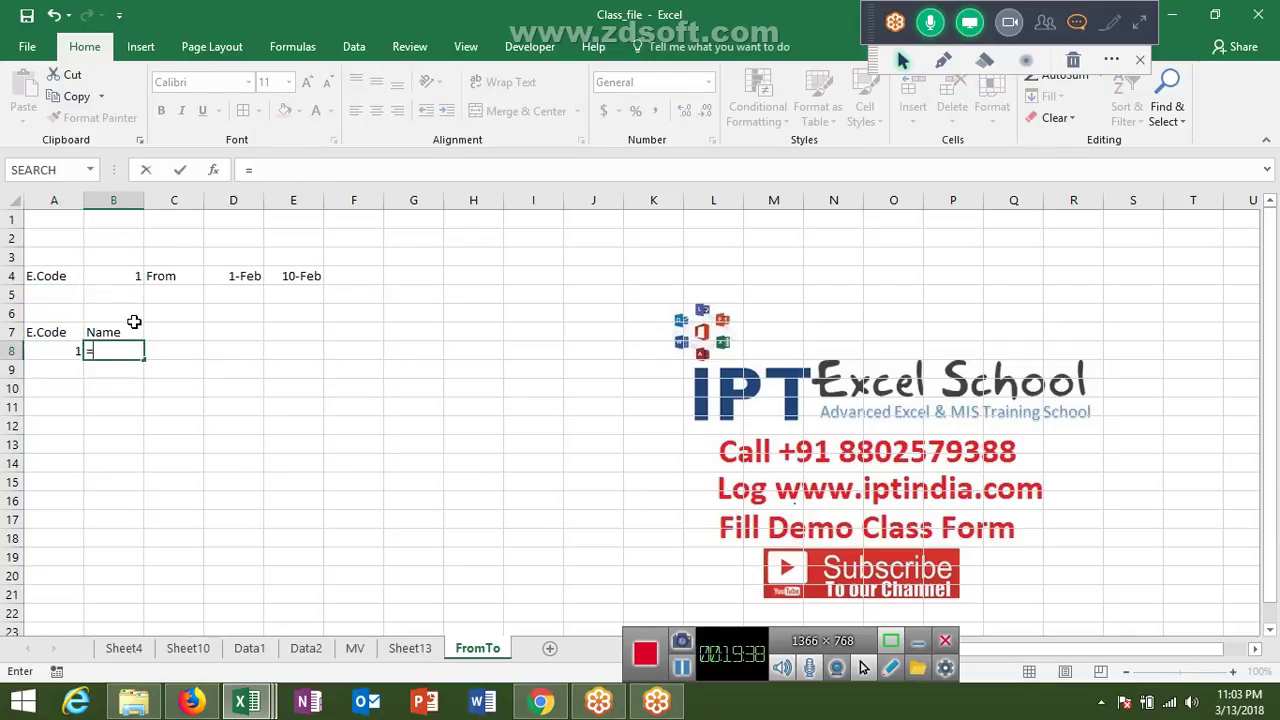
# Enter =VLOOKUP(A8,Sheet13!A:B,2,0) in B8 to fetch the employee name
pyautogui.write('=vl')
pyautogui.press('Tab')
pyautogui.press('Left')
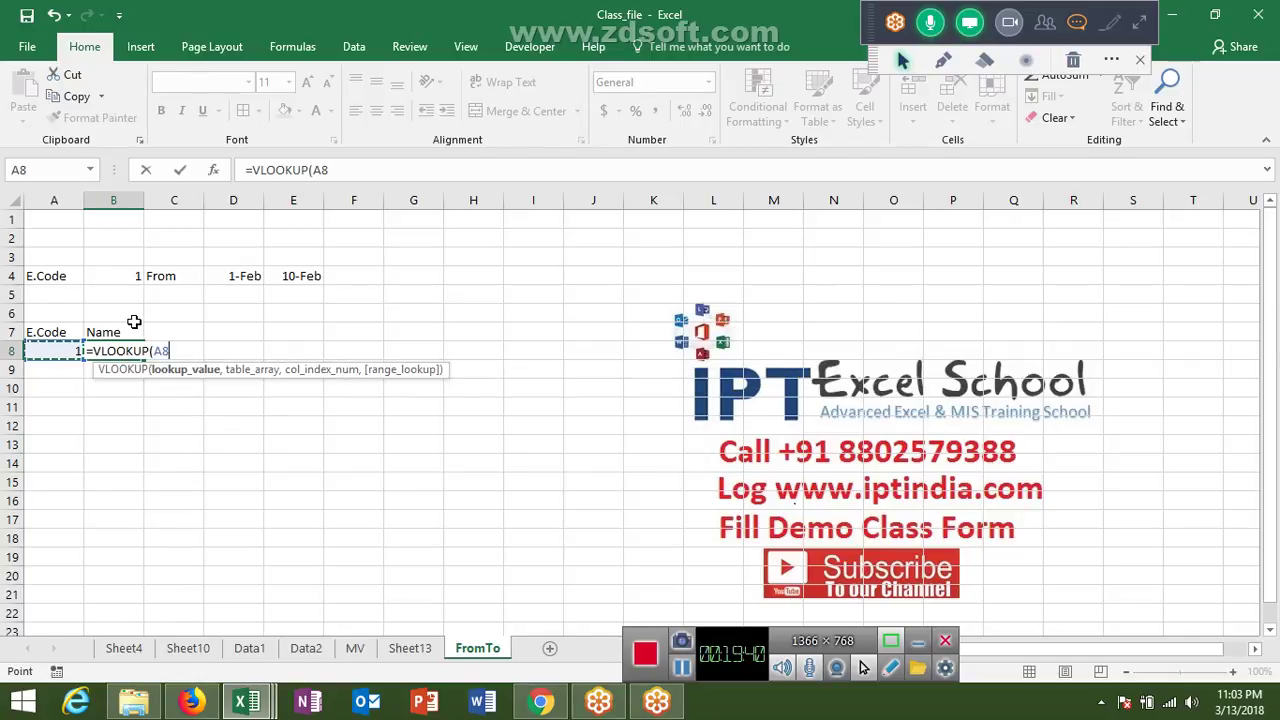
pyautogui.write(',')
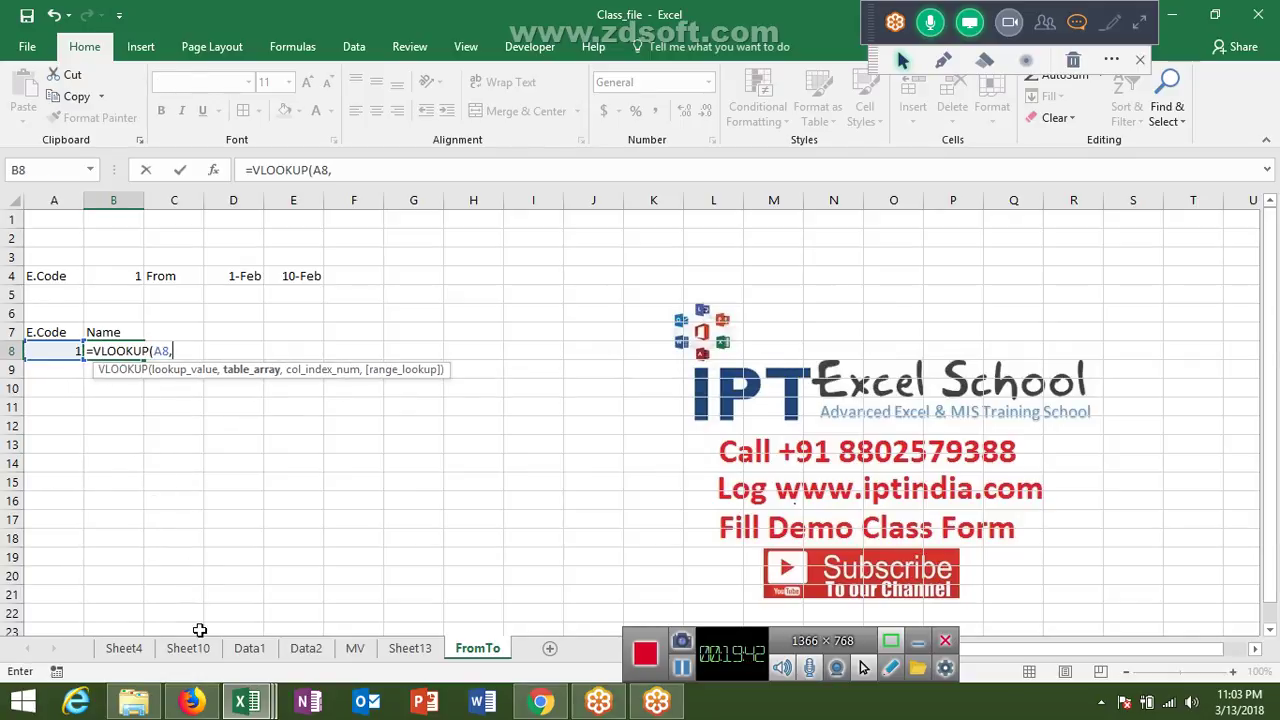
pyautogui.click(405, 650)
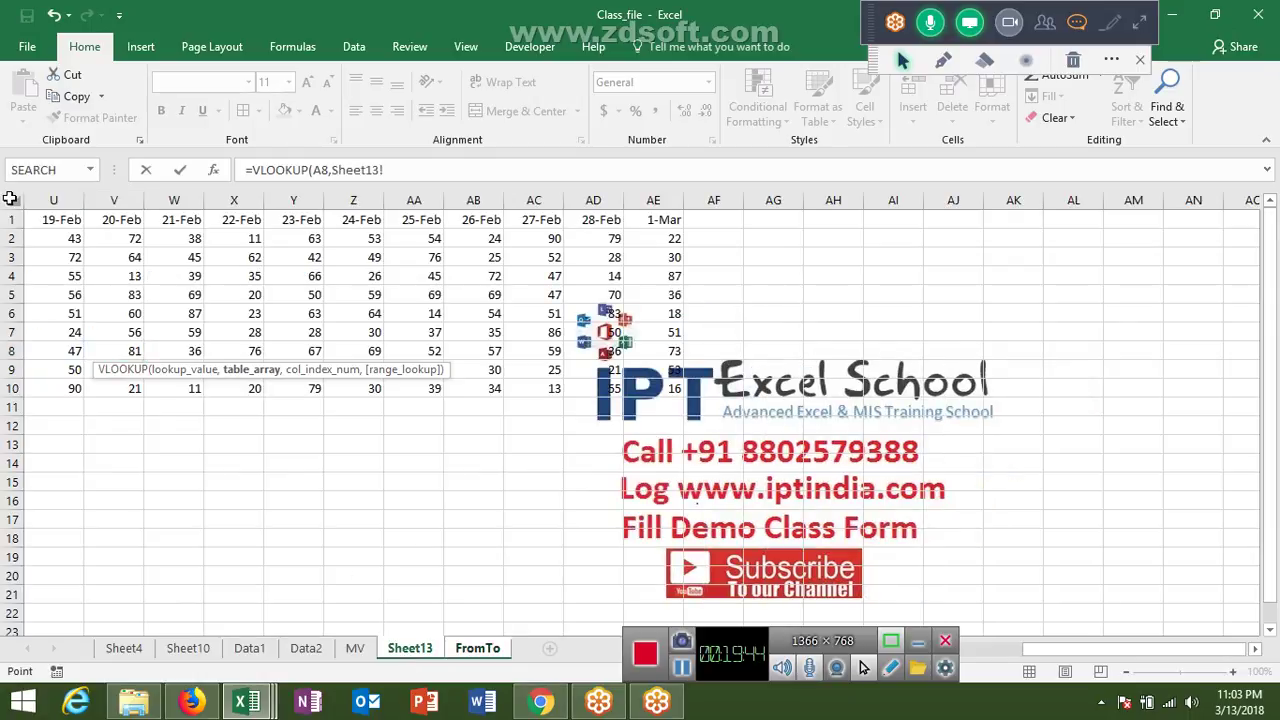
pyautogui.click(46, 226)
pyautogui.press('Home')
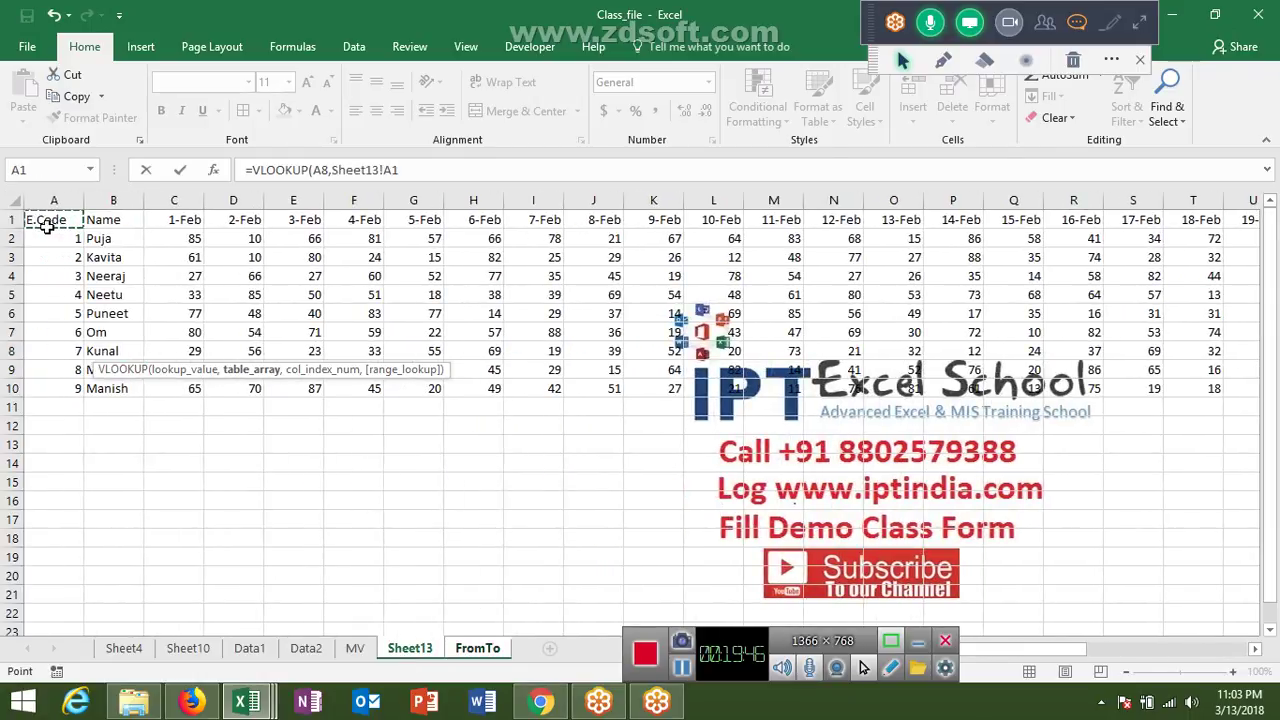
pyautogui.hotkey('ctrl', 'space')
pyautogui.hotkey('shift', 'Right')
pyautogui.write(',')
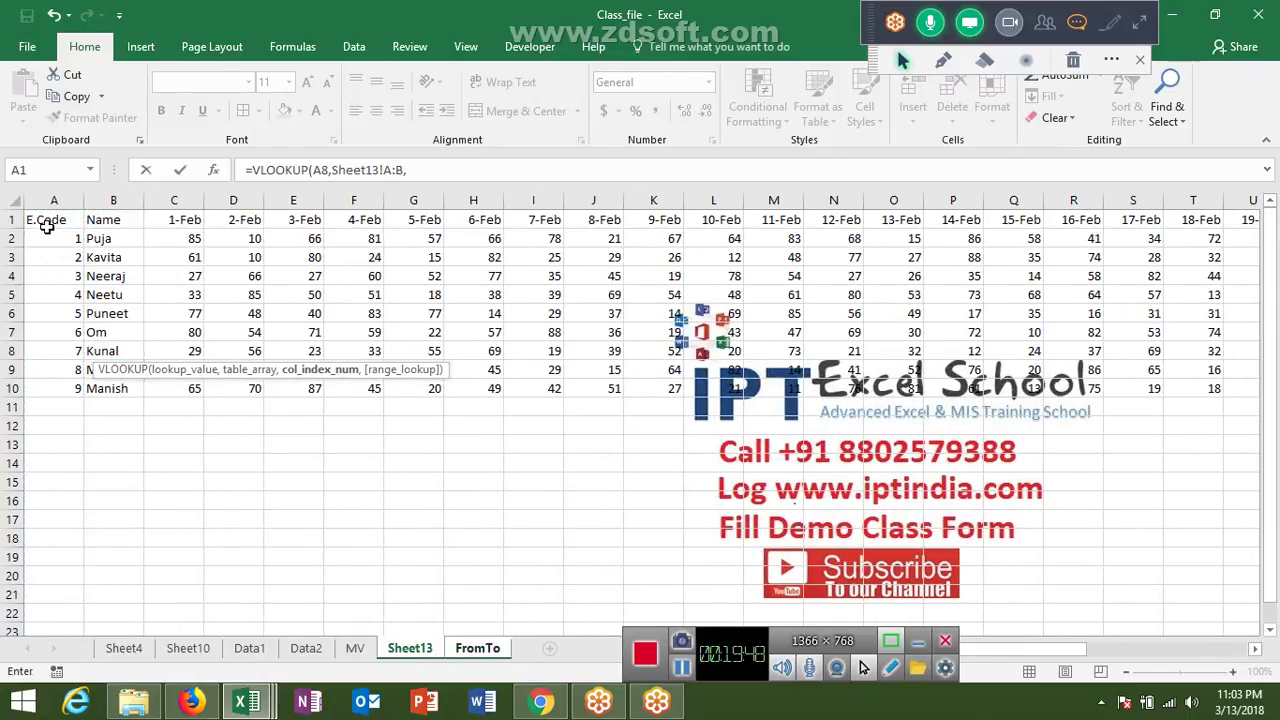
pyautogui.write('2,0_')
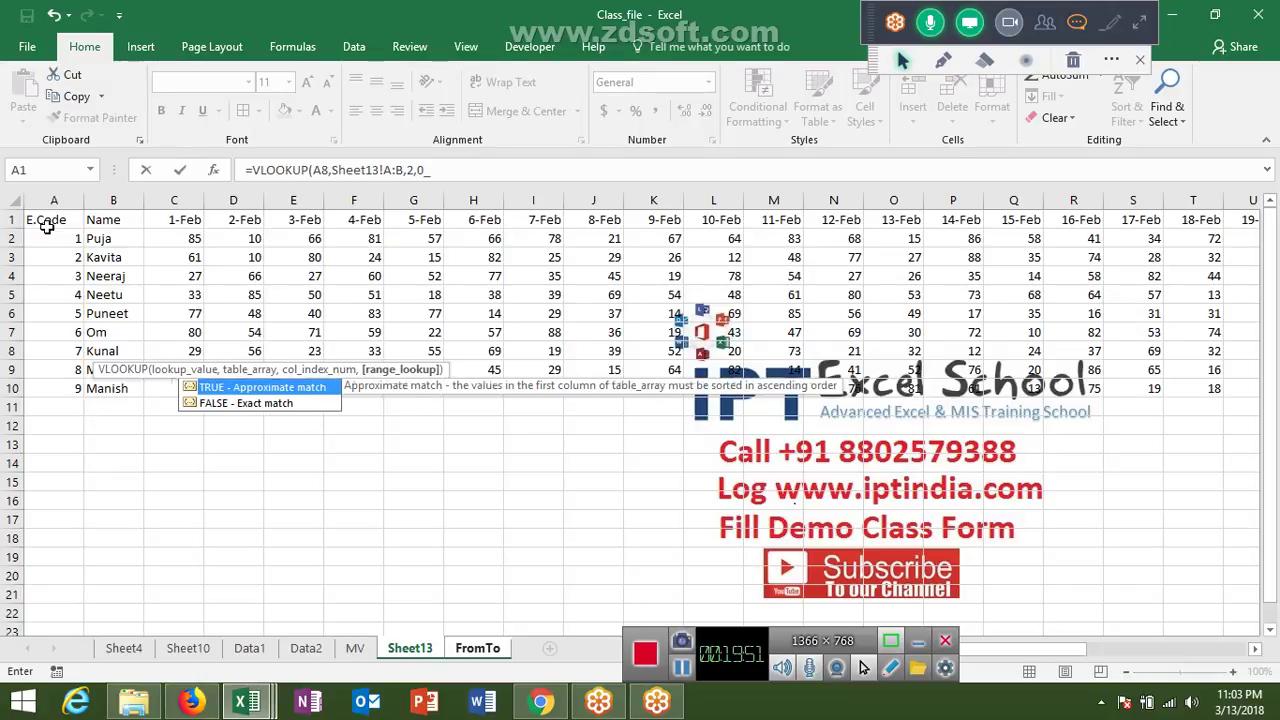
pyautogui.press('Down')
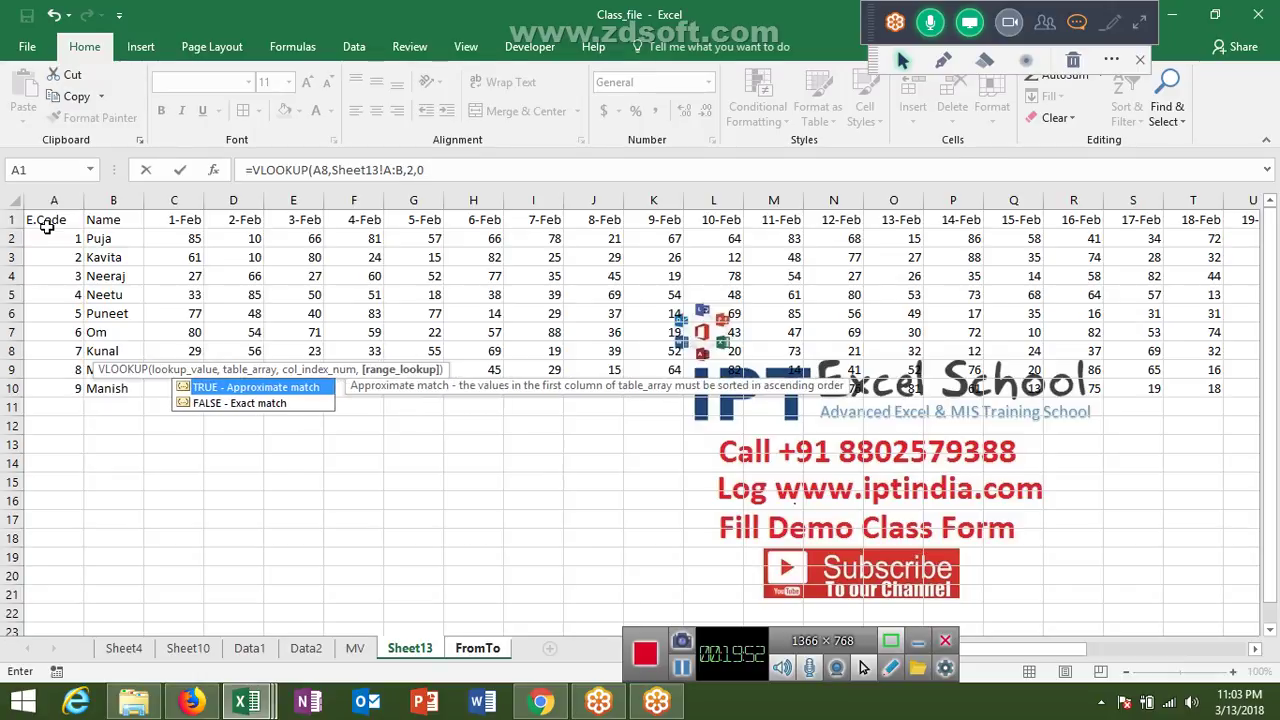
pyautogui.write(')')
pyautogui.press('Return')
pyautogui.press('Up')
pyautogui.press('Up')
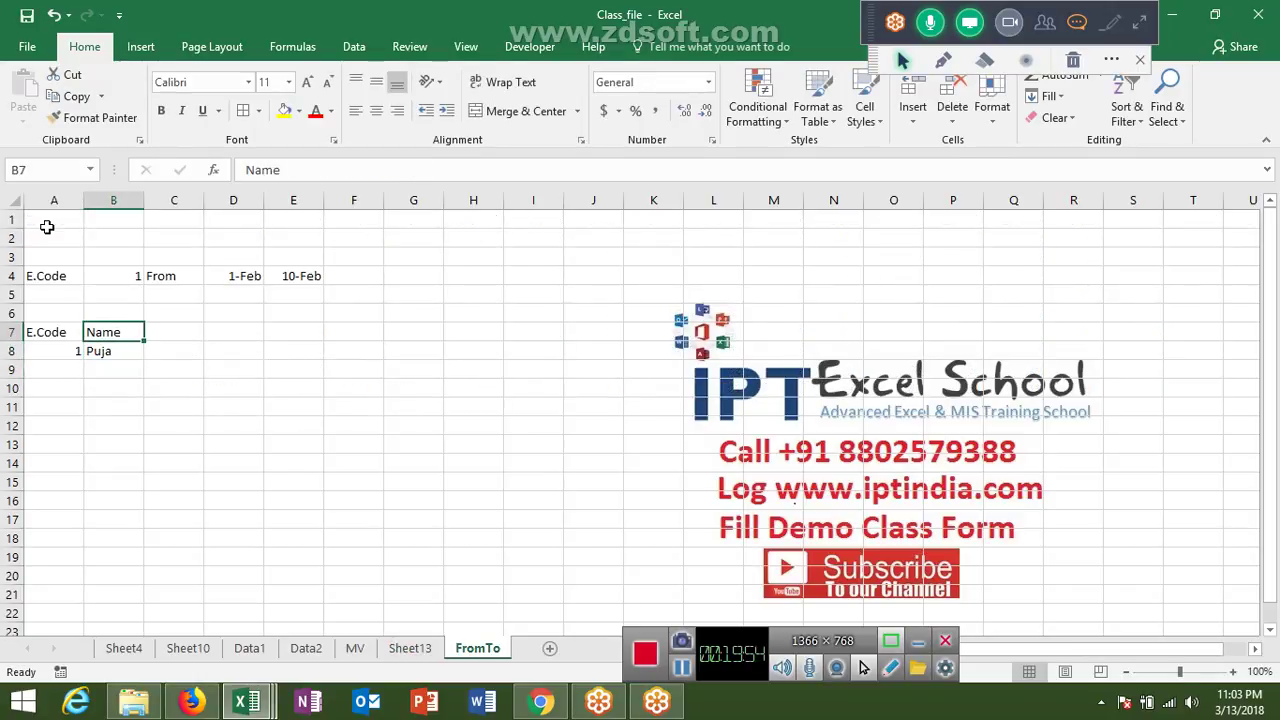
pyautogui.press('Right')
pyautogui.hotkey('shift', 'Right')
# Link C7 to the From date with =D4 so it shows 1-Feb
pyautogui.press('Left')
pyautogui.press('Right')
pyautogui.write('=')
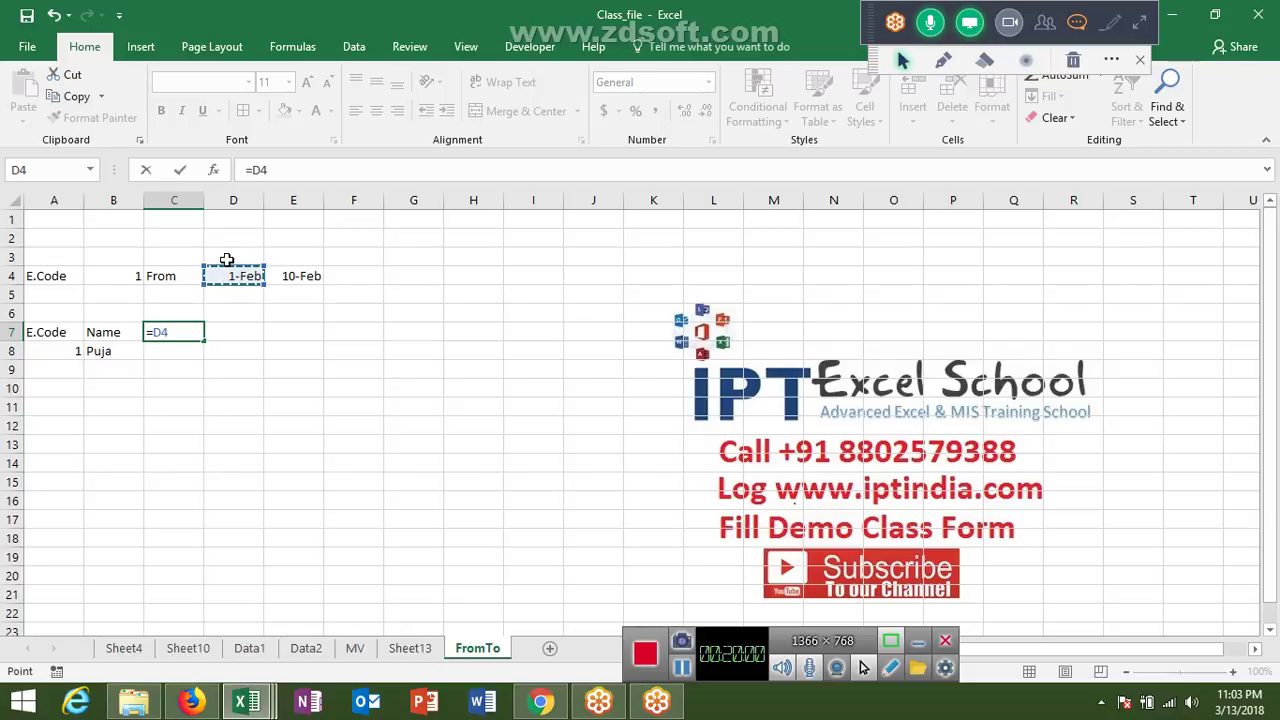
pyautogui.press('Return')
# Enter =IF(C7+1>E4,"",C7+1) in D7 to give the next day, capped at the To date
pyautogui.press('Up')
pyautogui.press('Right')
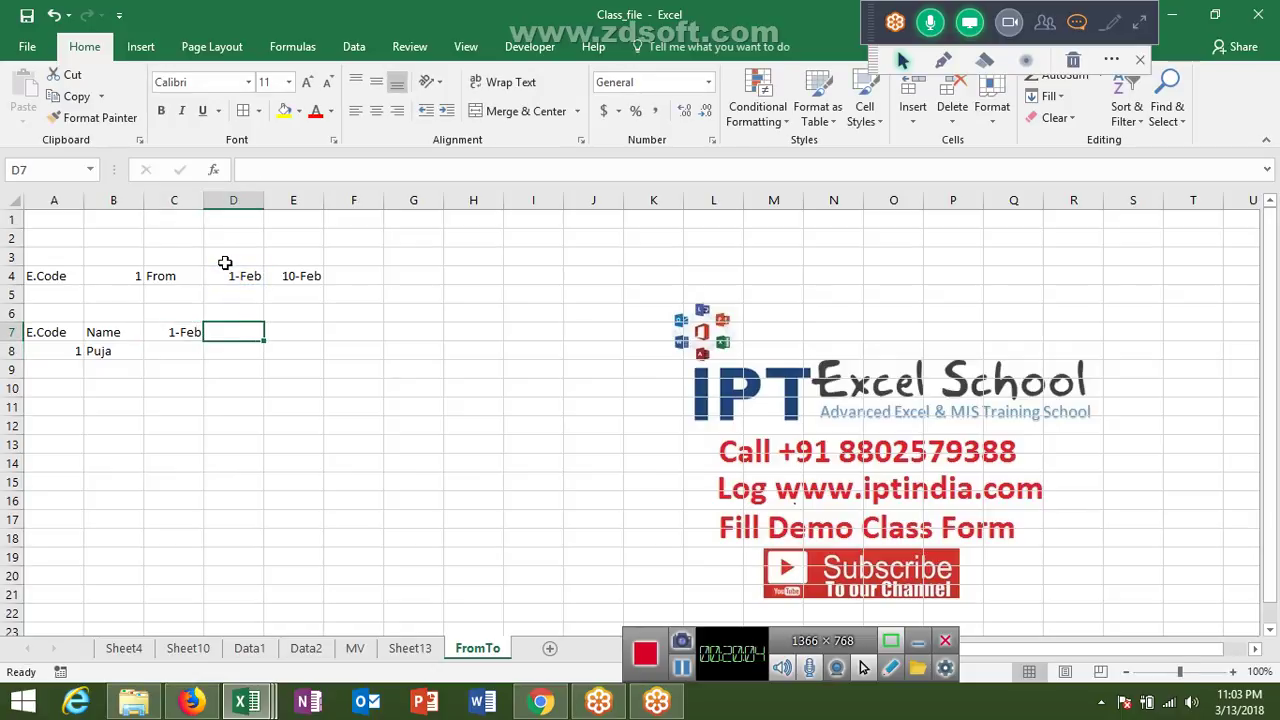
pyautogui.write('=')
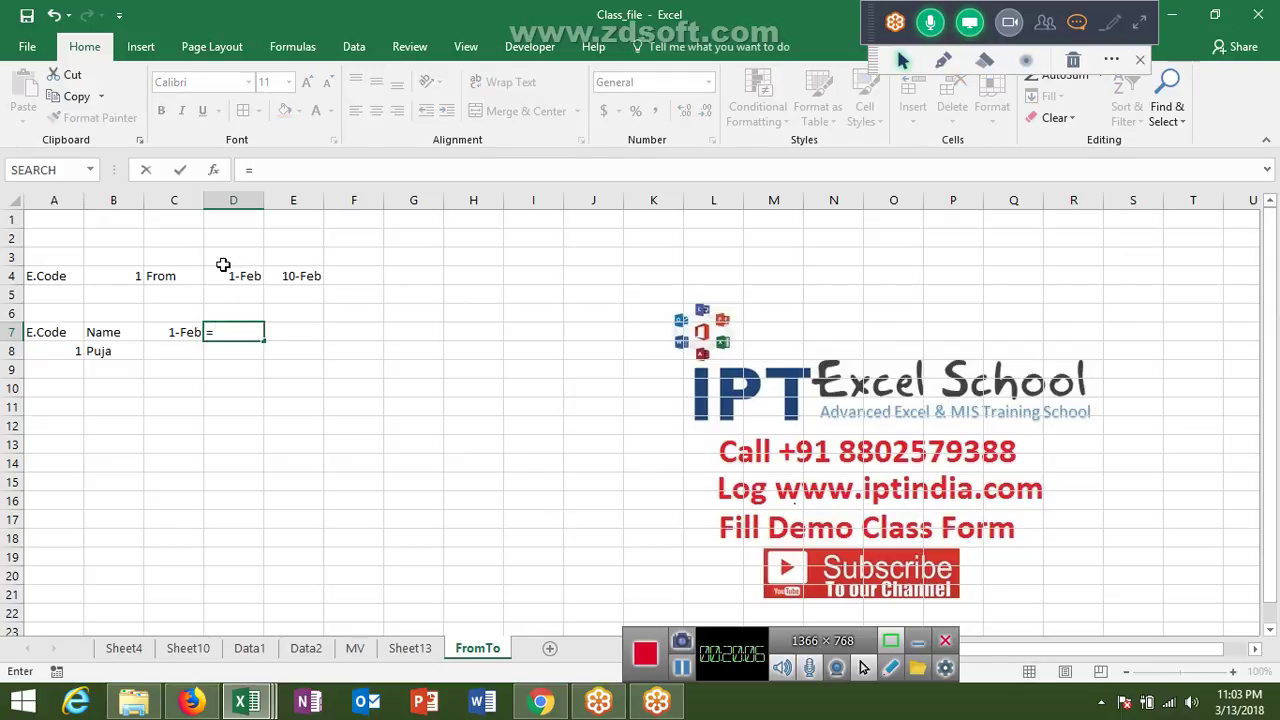
pyautogui.write('if')
pyautogui.press('Tab')
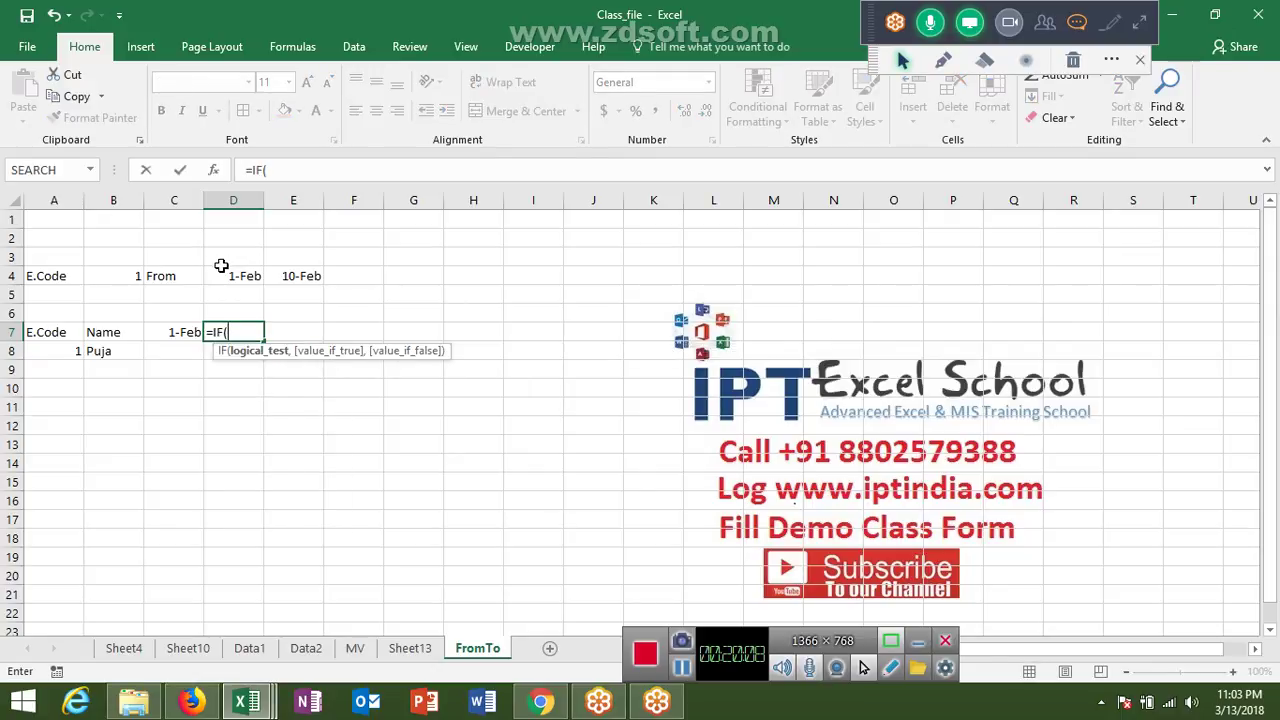
pyautogui.press('Left')
pyautogui.write('+1')
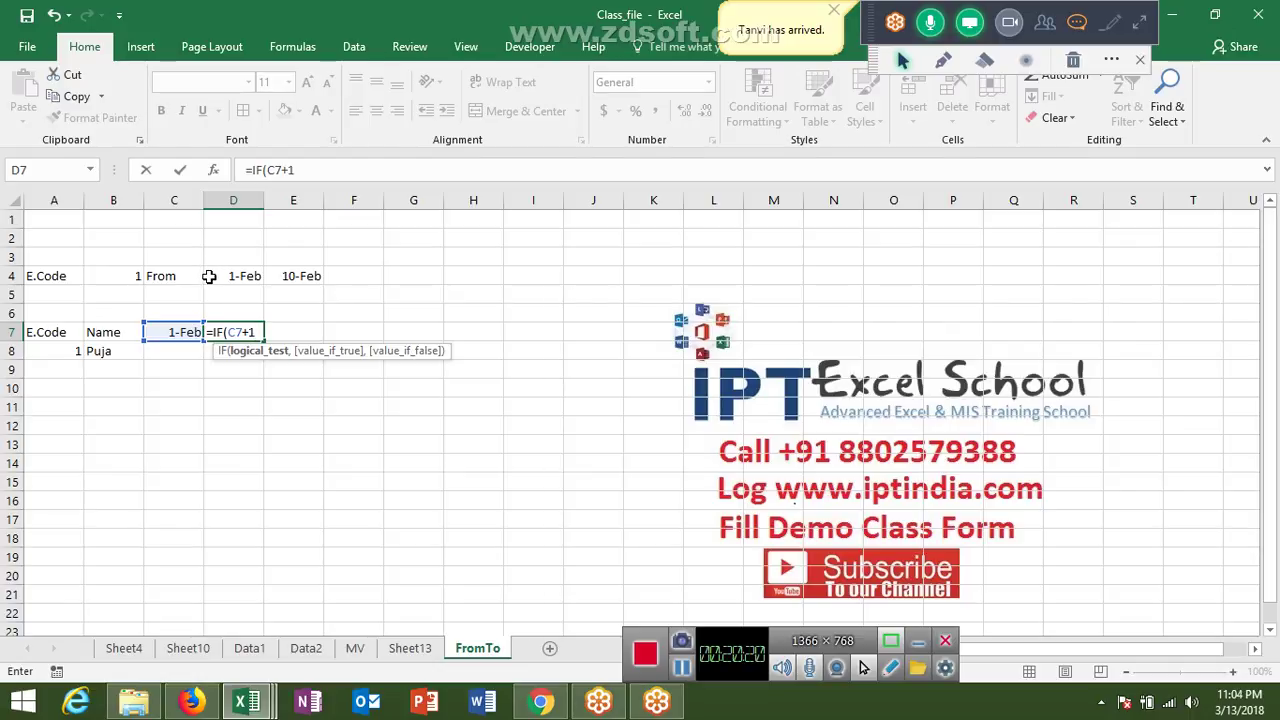
pyautogui.write('>')
pyautogui.click(300, 289)
pyautogui.click(295, 277)
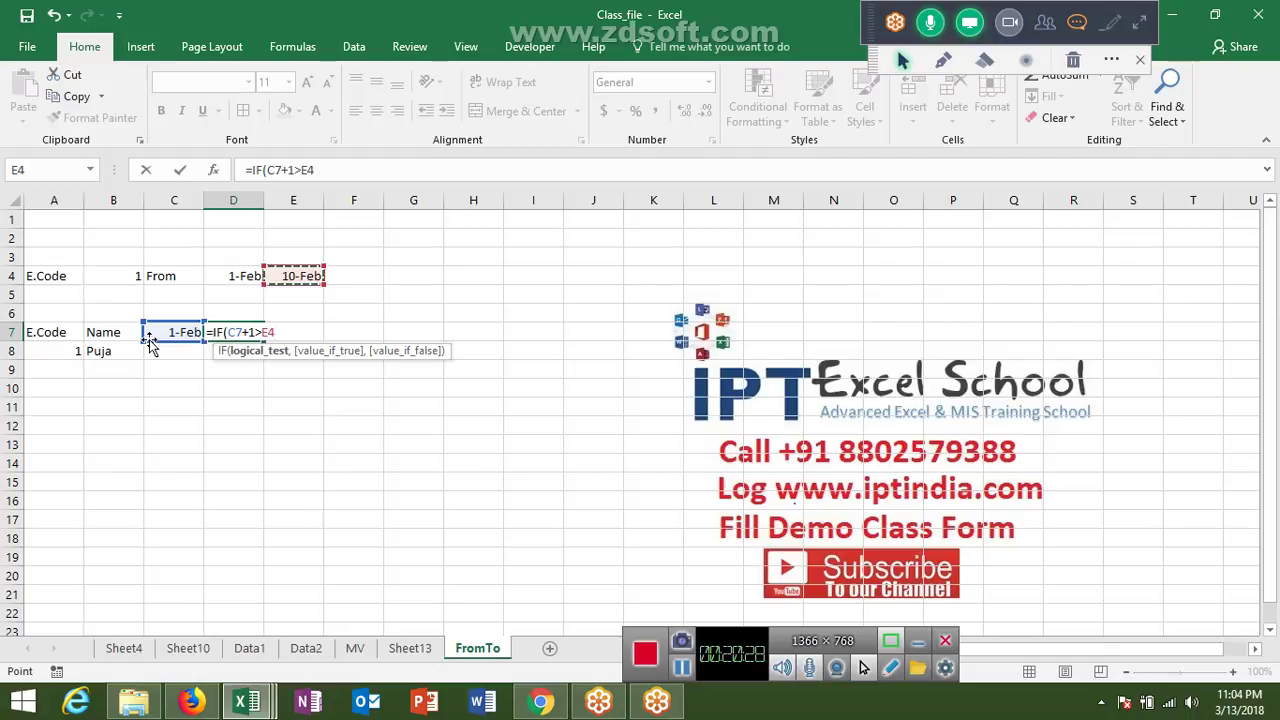
pyautogui.write(',')
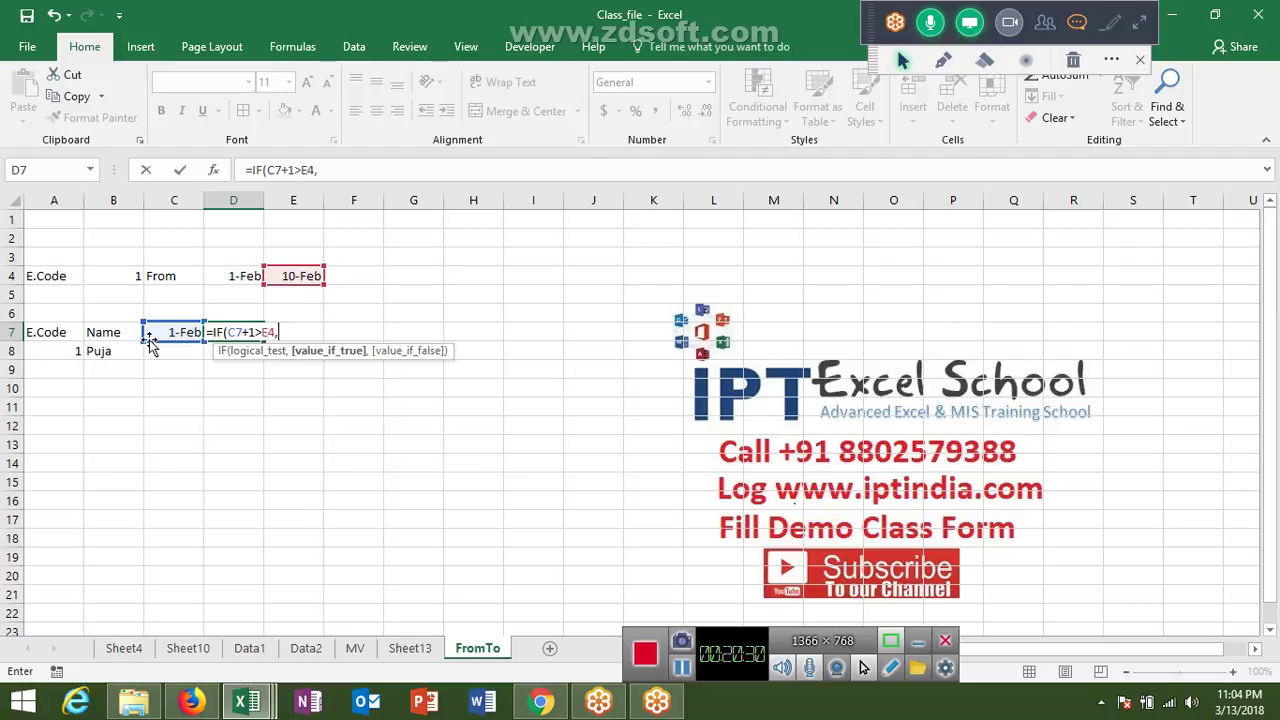
pyautogui.write('"",')
pyautogui.press('Down')
pyautogui.press('Left')
pyautogui.press('Up')
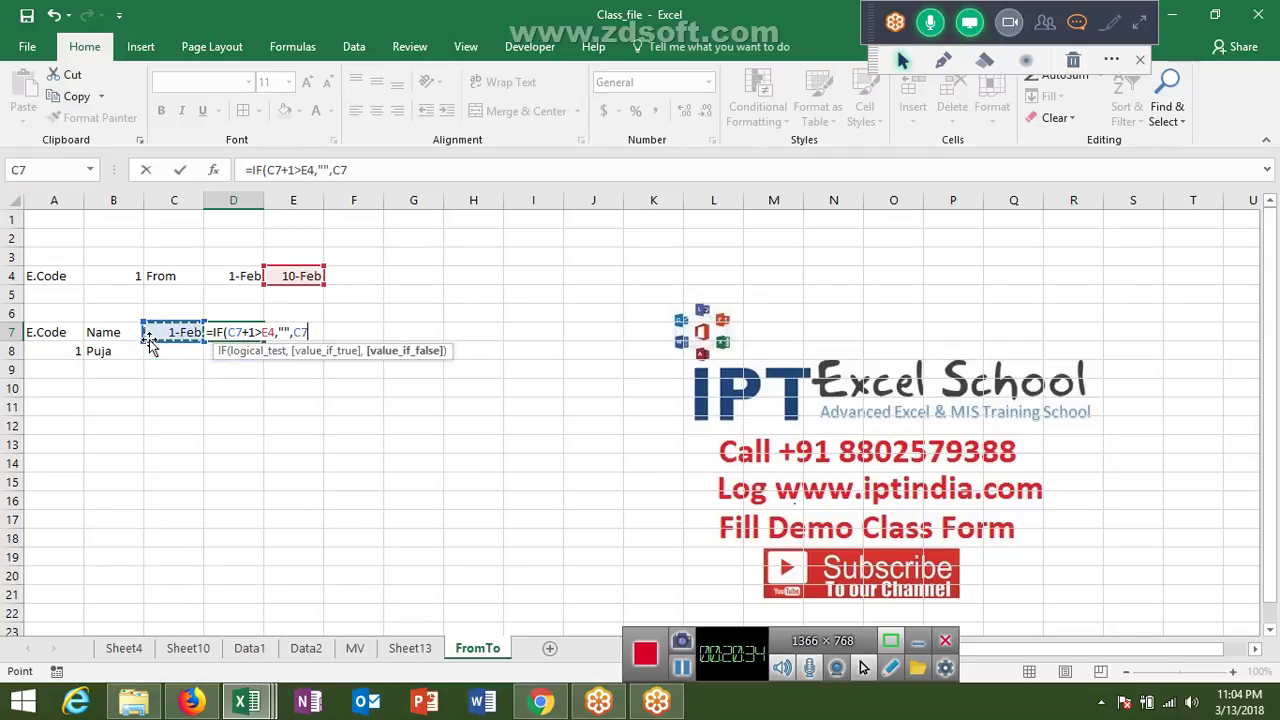
pyautogui.write('+1')
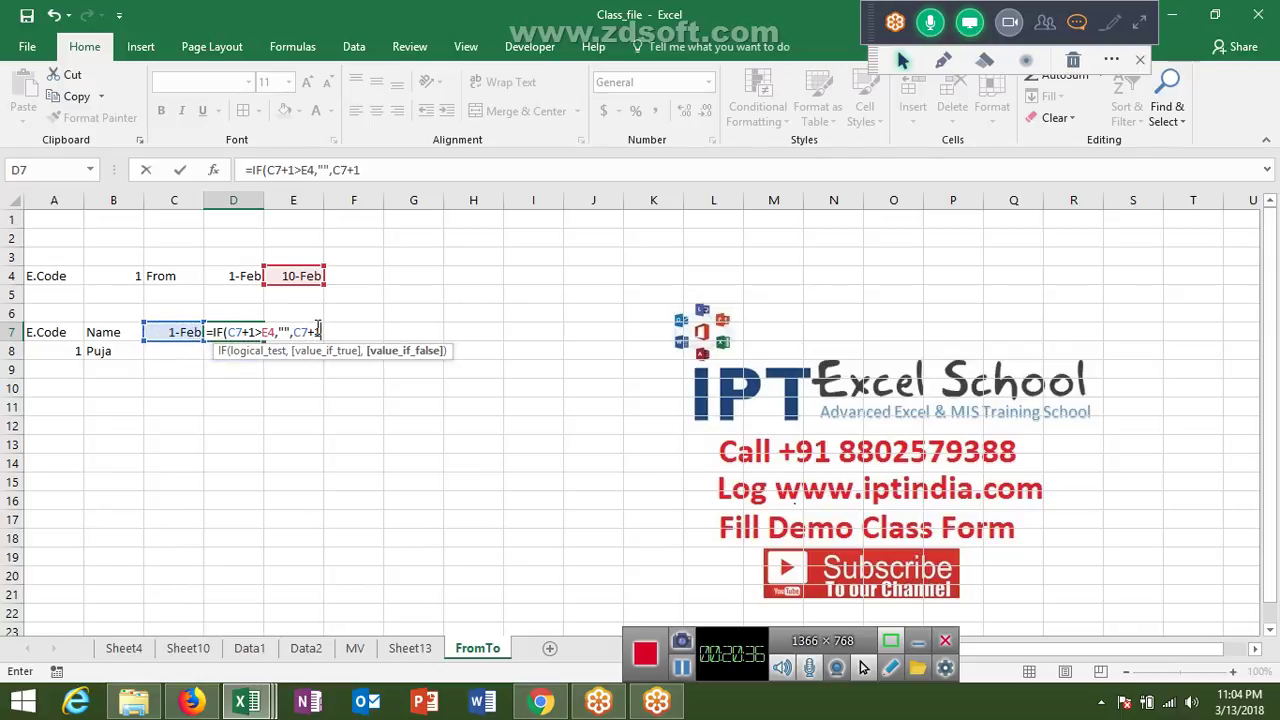
pyautogui.write(')')
pyautogui.press('Return')
pyautogui.press('Up')
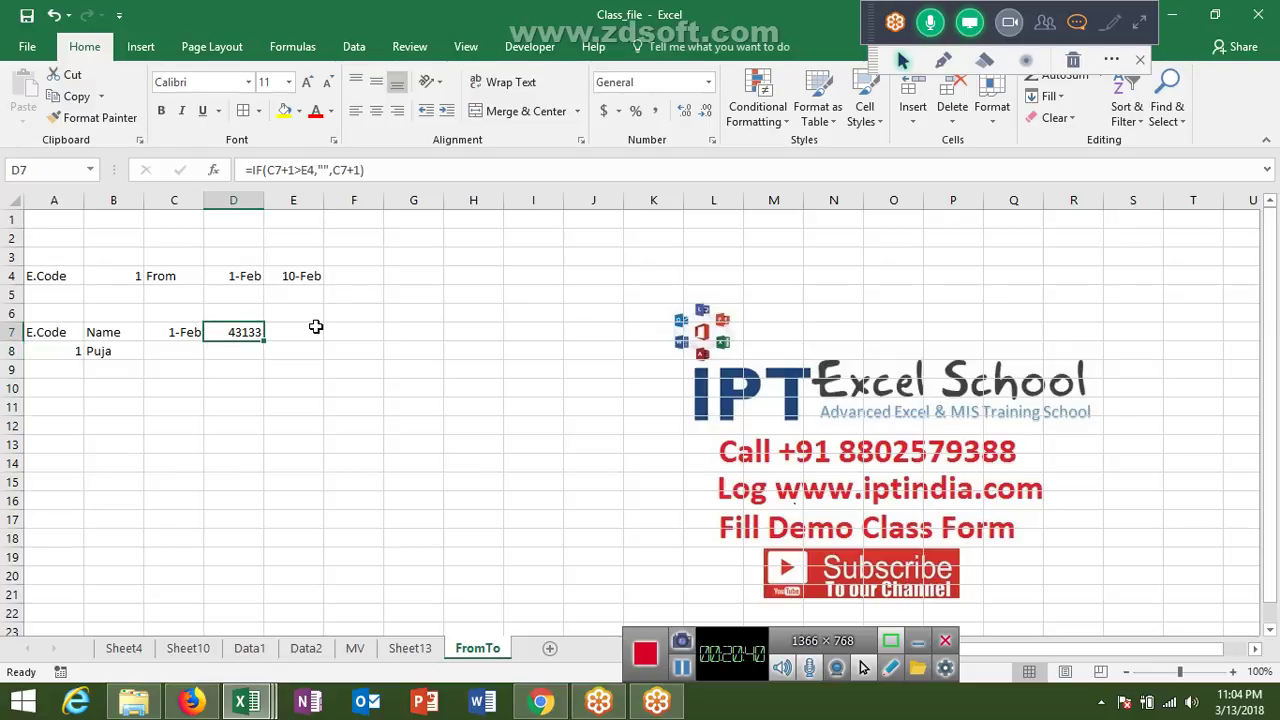
# Format D7 as a date and make the To date reference absolute ($E$4)
pyautogui.hotkey('ctrl', 'shift', '3')
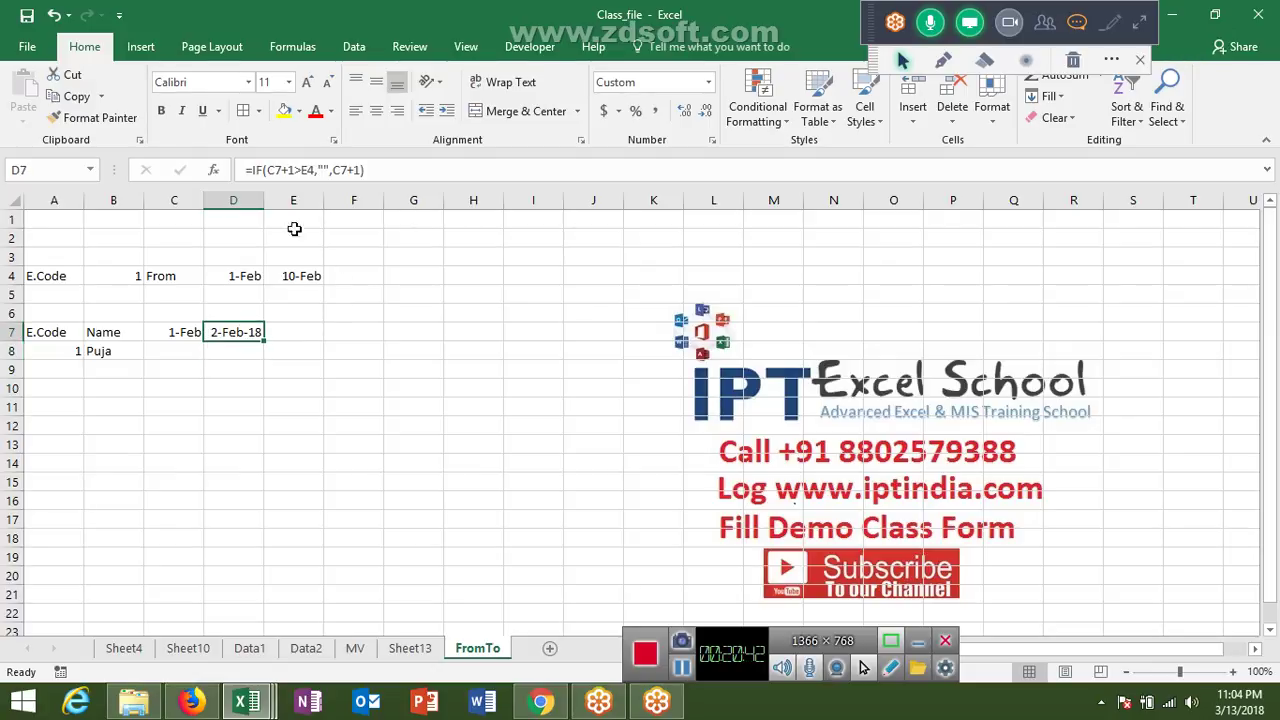
pyautogui.click(334, 168)
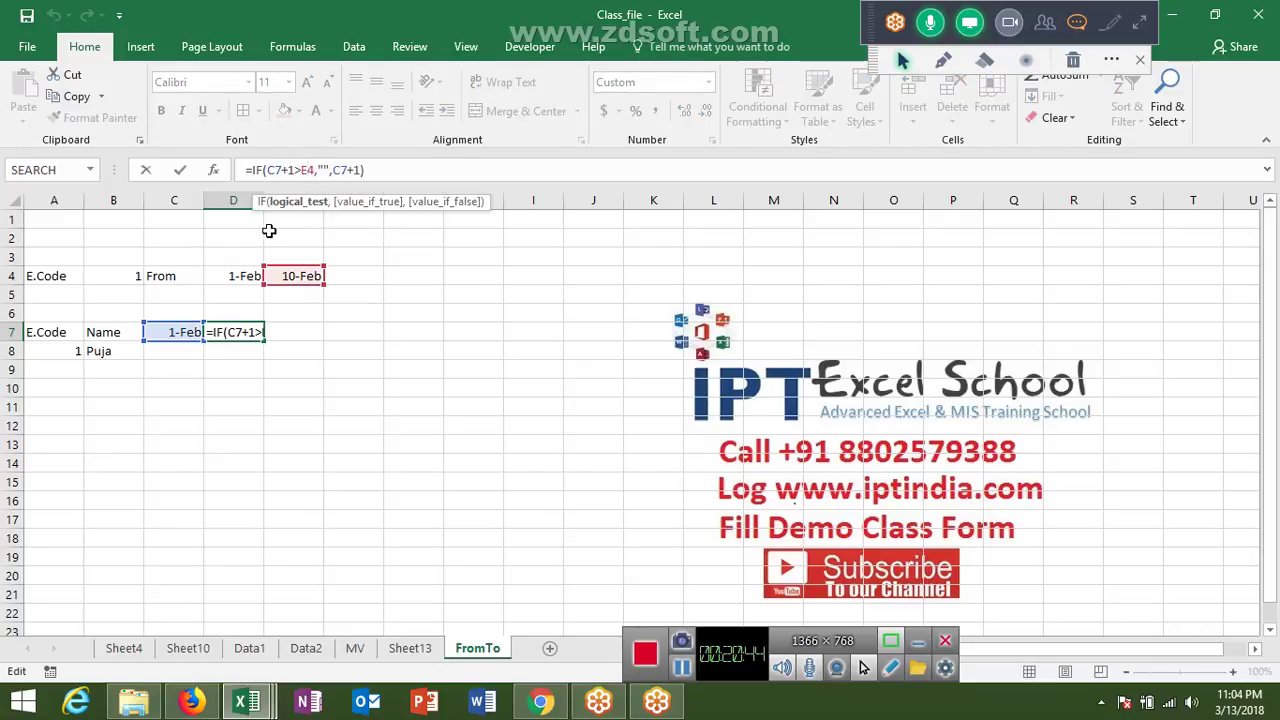
pyautogui.press('F4')
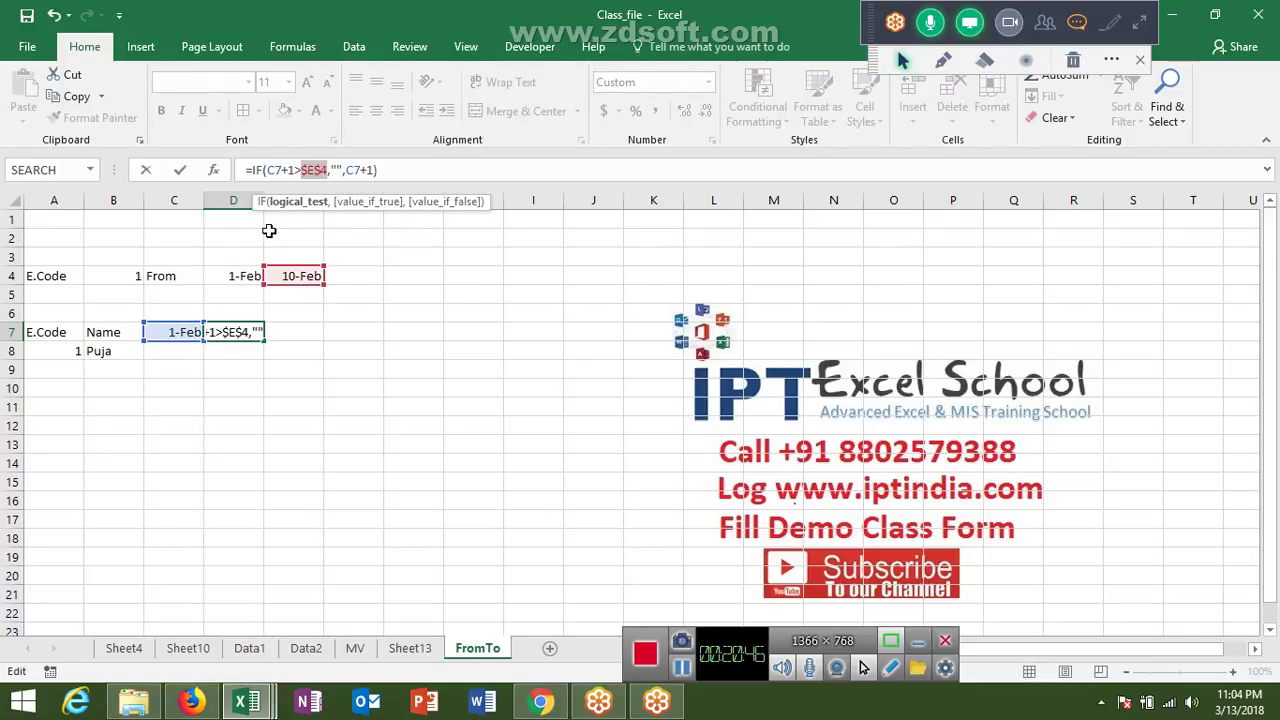
pyautogui.press('Return')
pyautogui.press('Up')
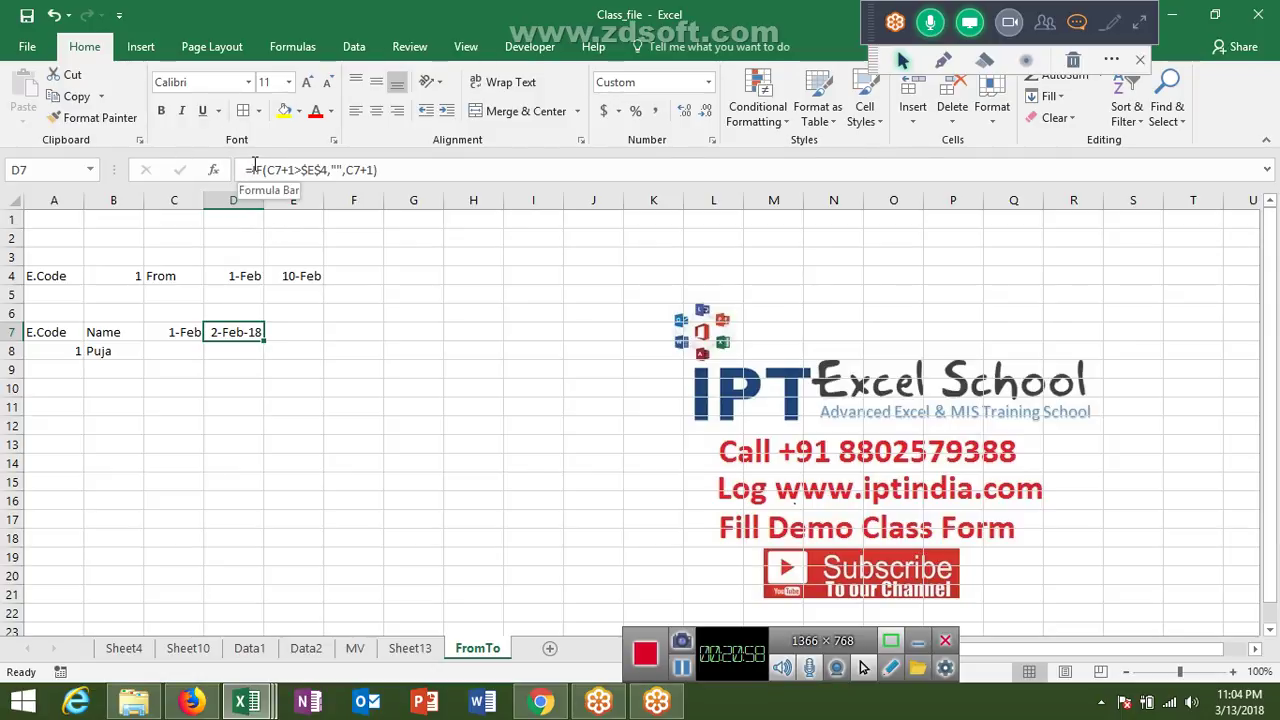
# Wrap D7's formula in IFERROR(...,"") so errors display blank
pyautogui.click(252, 170)
pyautogui.write('if')
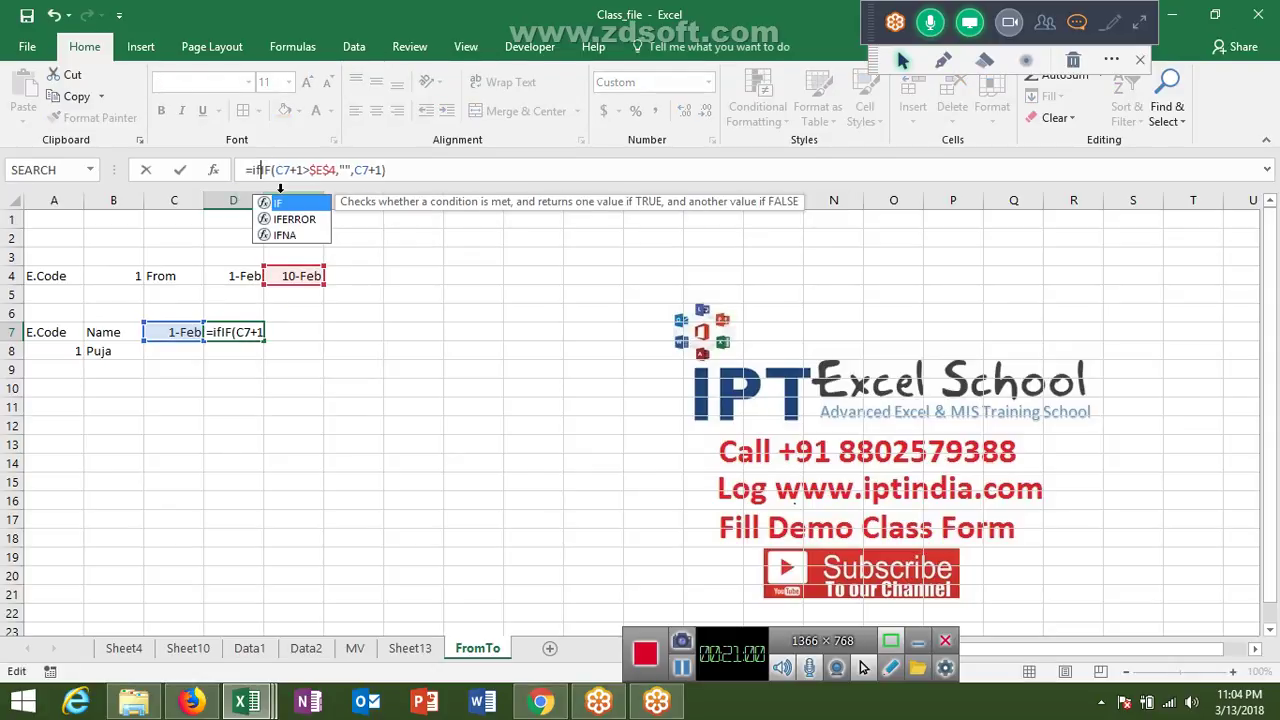
pyautogui.press('Down')
pyautogui.press('Tab')
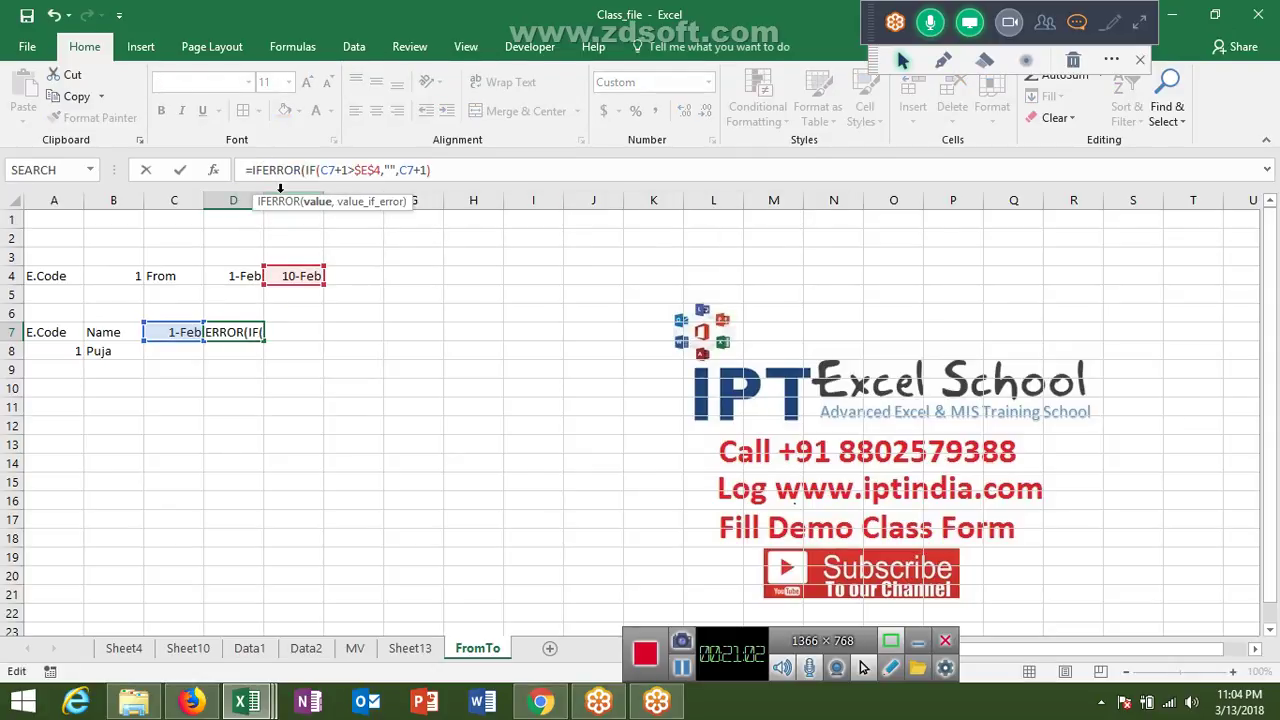
pyautogui.click(510, 170)
pyautogui.write(',')
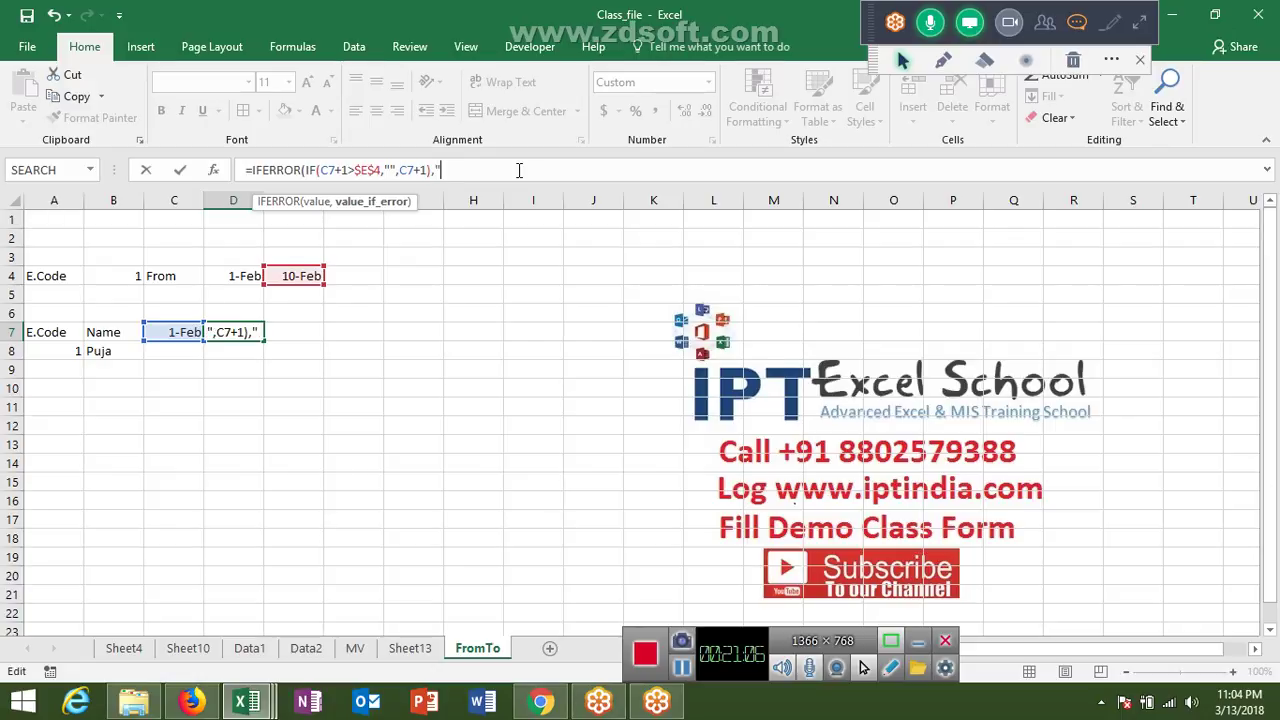
pyautogui.write('"")')
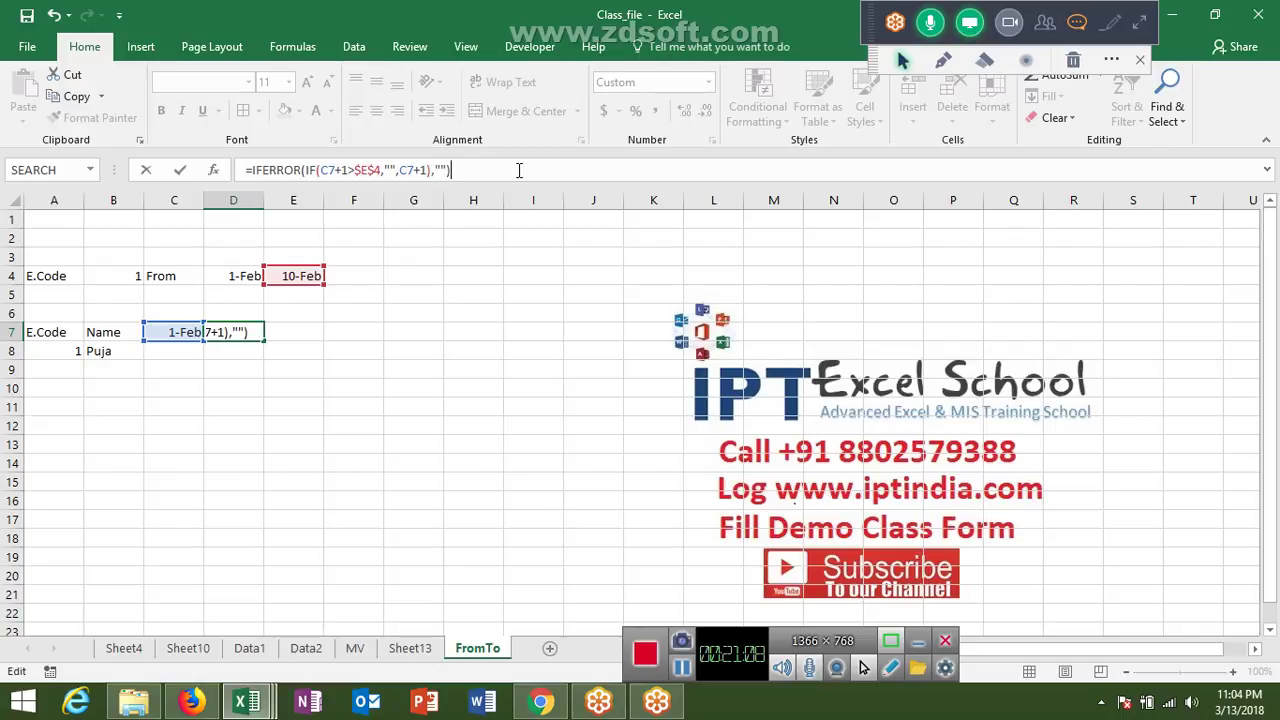
pyautogui.press('Return')
pyautogui.press('Up')
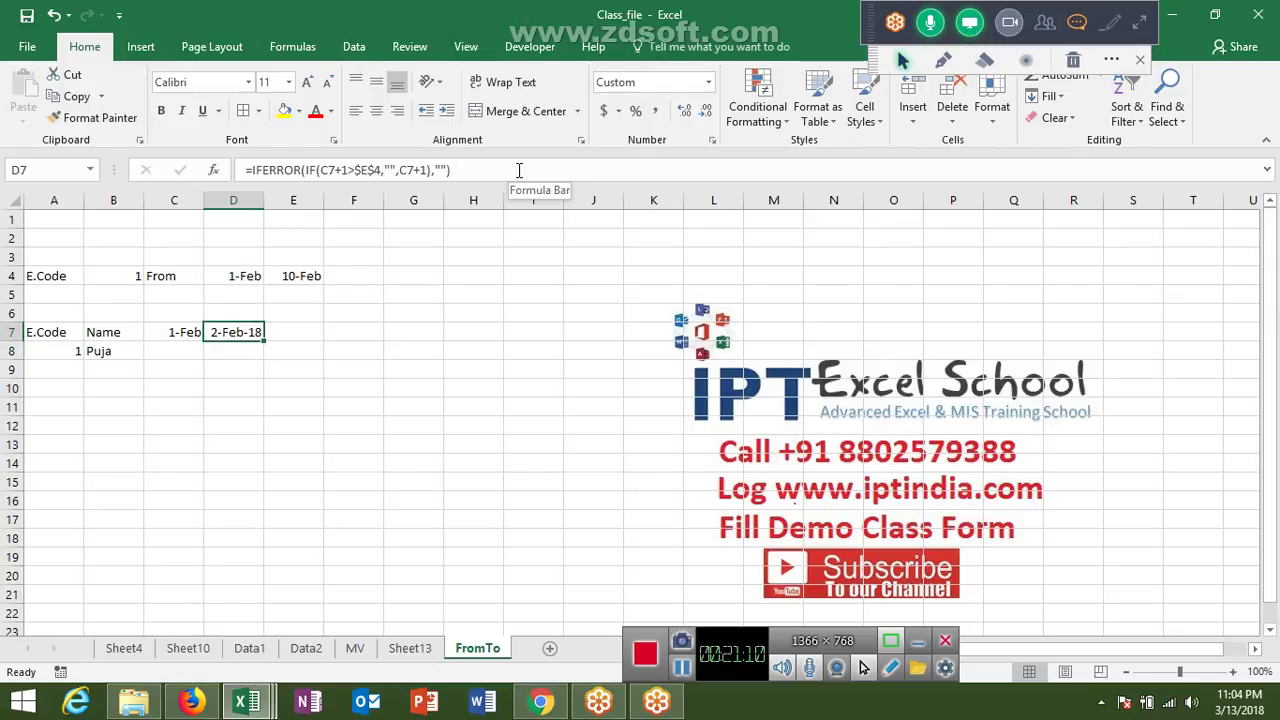
# Fill D7's next-day formula across row 7 to M7, autofitting column L to show the dates
pyautogui.hotkey('shift', 'Right')
pyautogui.hotkey('shift', 'Right')
pyautogui.hotkey('shift', 'Right')
pyautogui.hotkey('shift', 'Right')
pyautogui.hotkey('shift', 'Right')
pyautogui.hotkey('shift', 'Right')
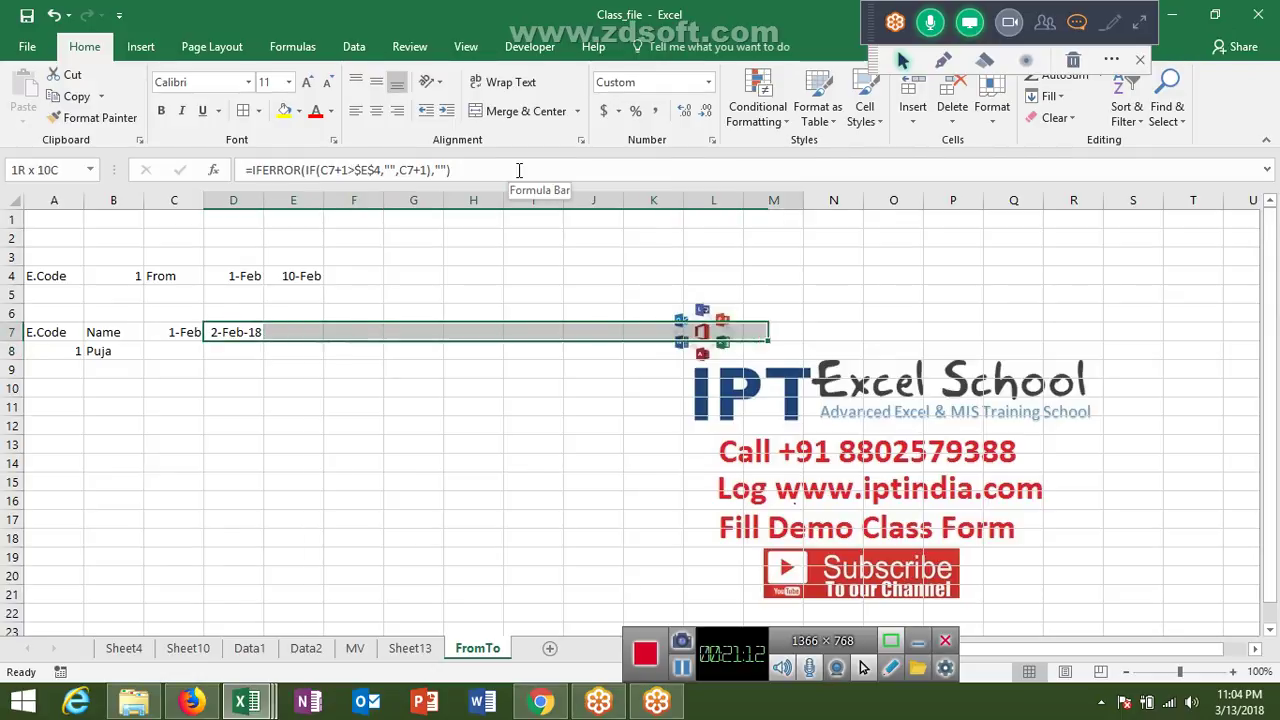
pyautogui.hotkey('shift', 'Right')
pyautogui.hotkey('shift', 'Right')
pyautogui.hotkey('shift', 'Right')
pyautogui.hotkey('shift', 'Right')
pyautogui.hotkey('shift', 'Right')
pyautogui.hotkey('shift', 'Right')
pyautogui.hotkey('shift', 'Right')
pyautogui.hotkey('shift', 'Right')
pyautogui.hotkey('shift', 'Right')
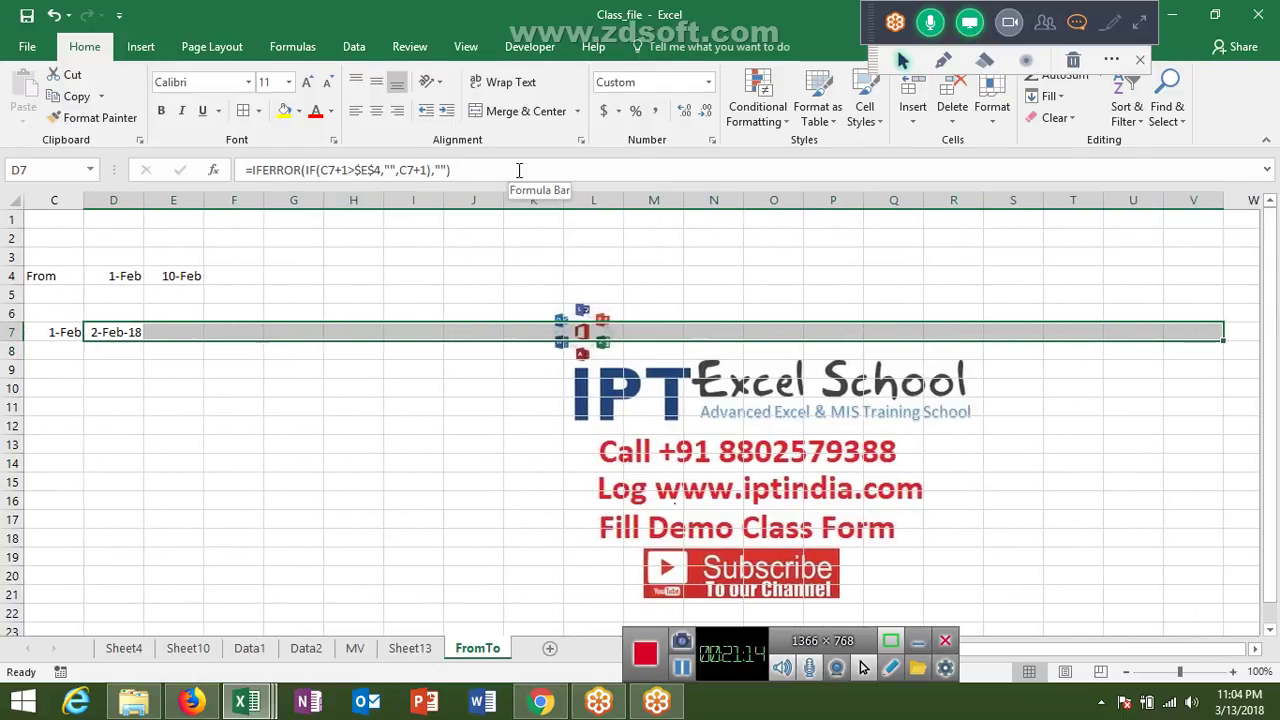
pyautogui.hotkey('ctrl', 'r')
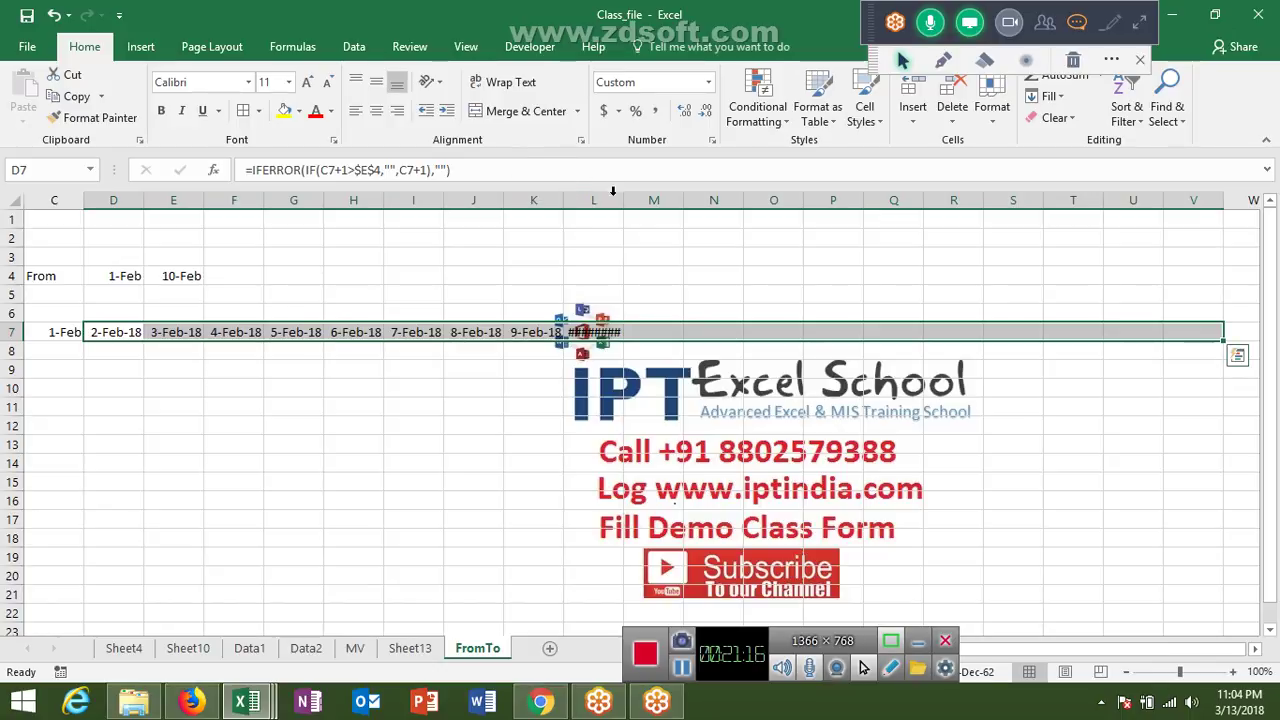
pyautogui.doubleClick(621, 196)
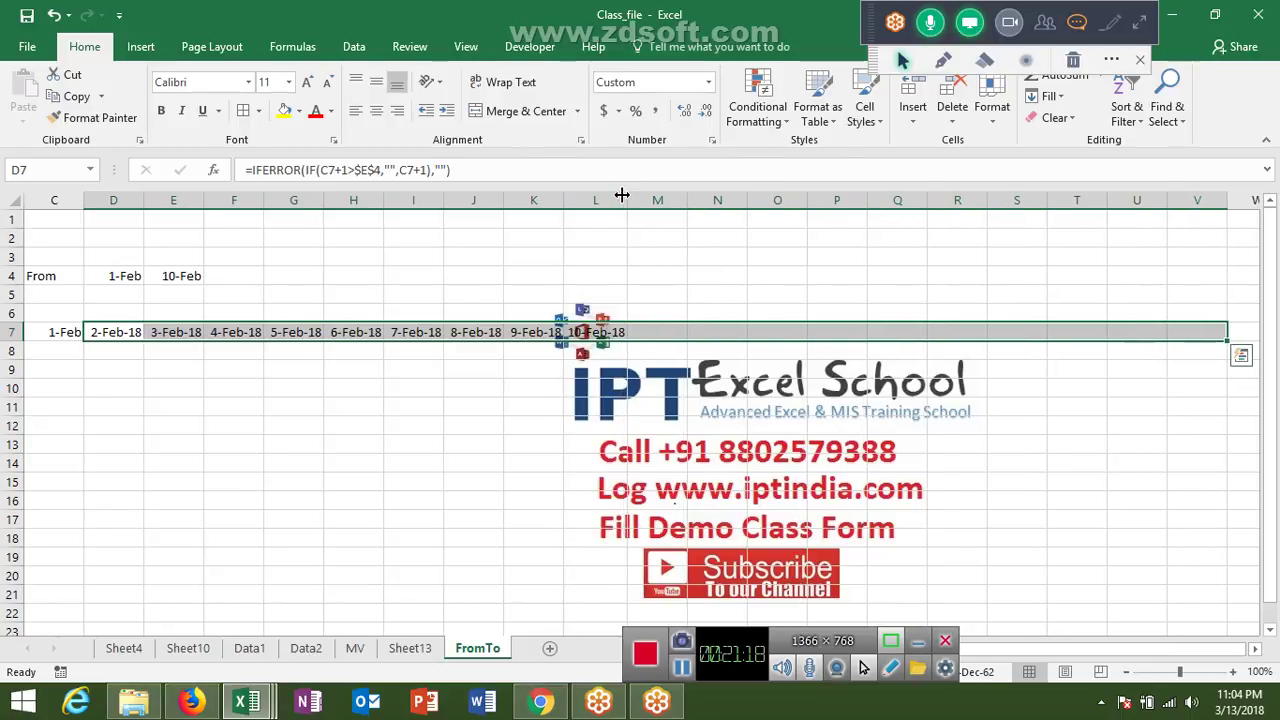
pyautogui.hotkey('shift', 'Right')
pyautogui.hotkey('shift', 'Right')
pyautogui.hotkey('shift', 'Right')
pyautogui.hotkey('shift', 'Right')
pyautogui.hotkey('shift', 'Right')
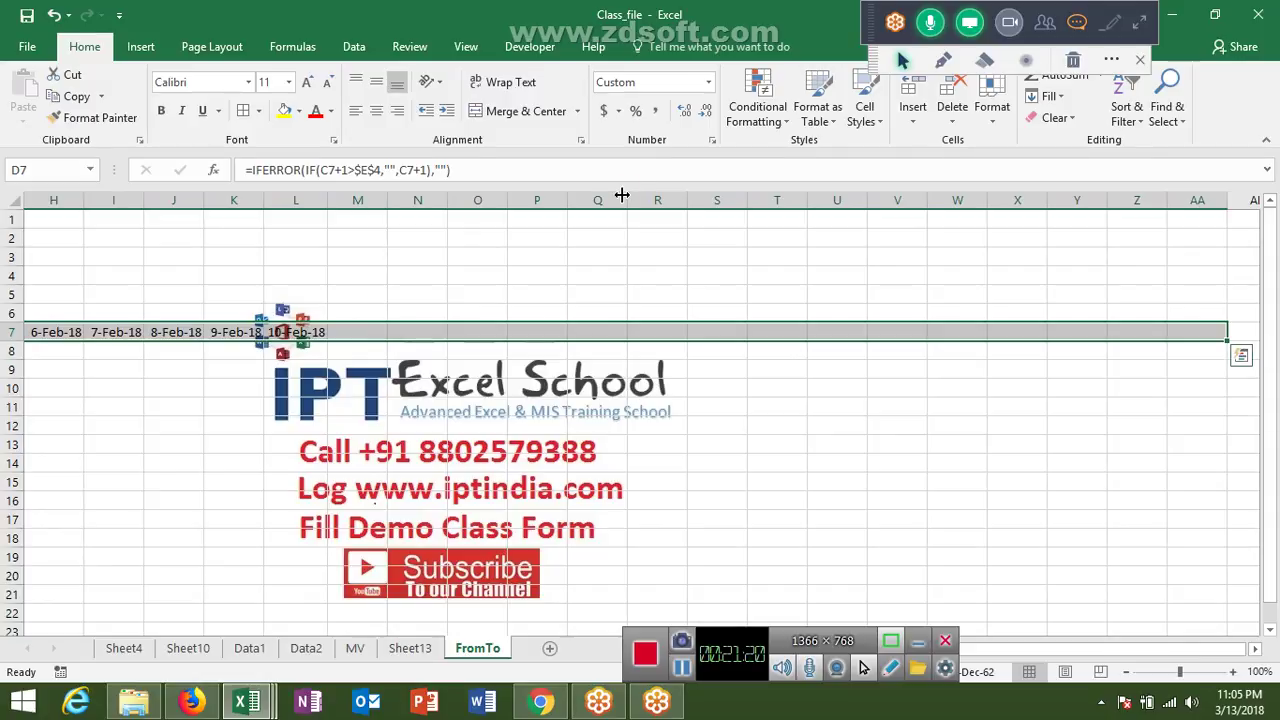
pyautogui.press('Home')
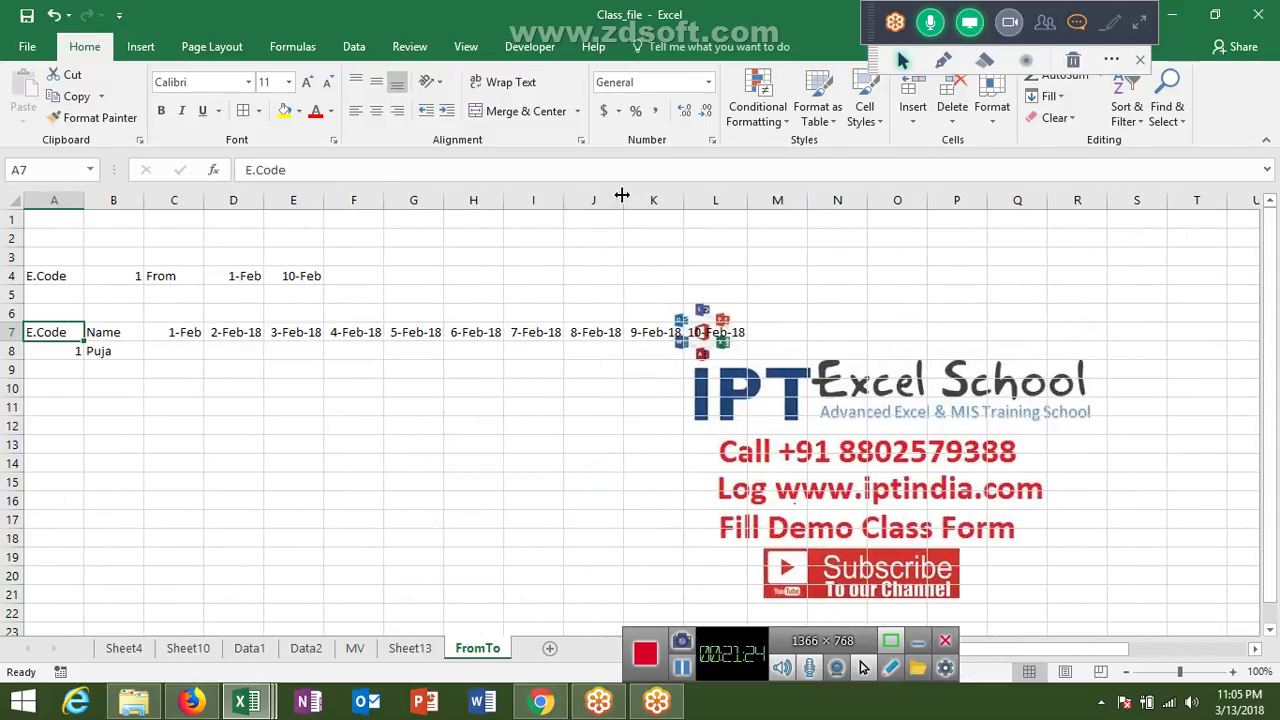
pyautogui.doubleClick(753, 332)
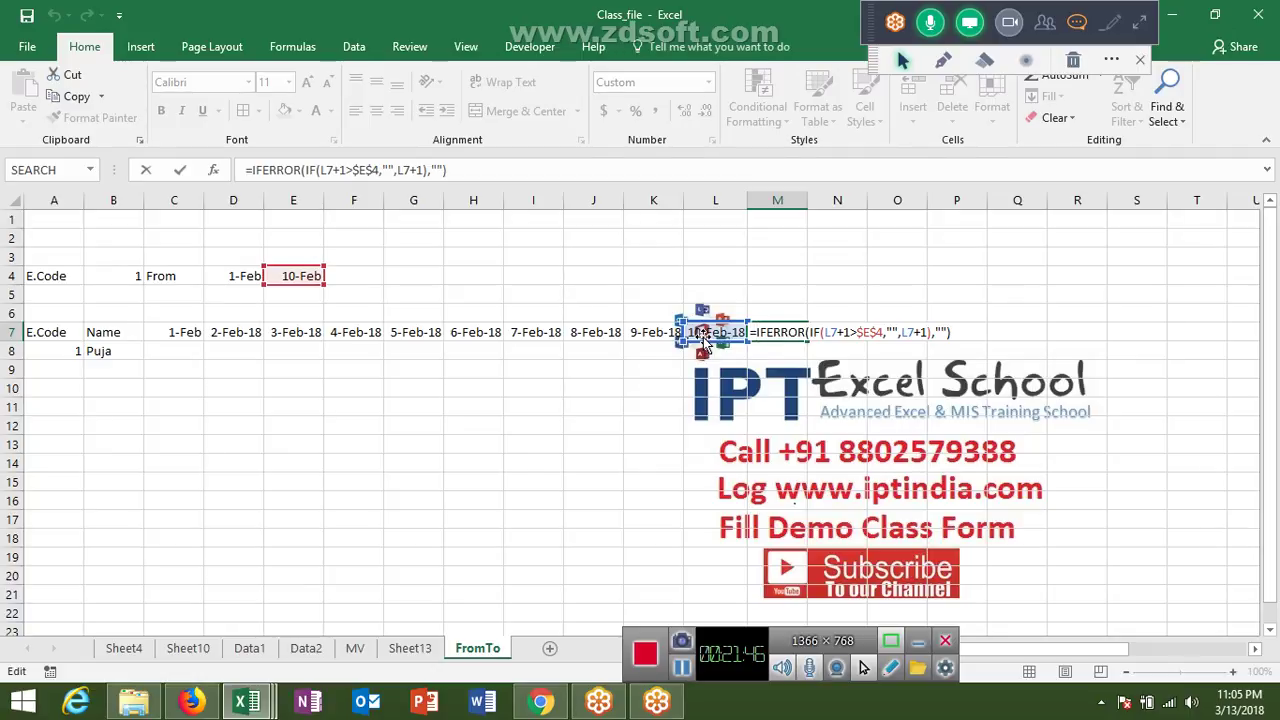
pyautogui.press('Return')
pyautogui.press('Left')
pyautogui.press('Left')
pyautogui.press('Left')
pyautogui.press('Left')
pyautogui.press('Left')
pyautogui.press('Left')
pyautogui.press('Left')
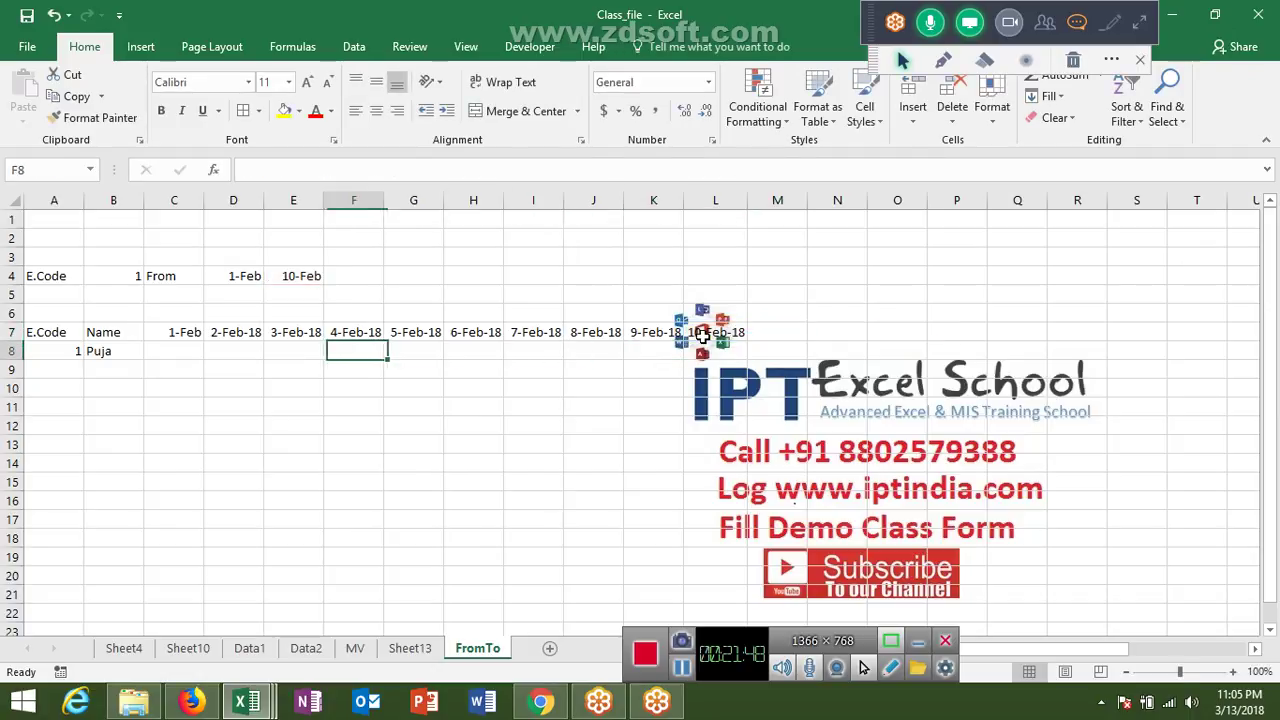
pyautogui.press('Left')
pyautogui.press('Left')
pyautogui.press('Left')
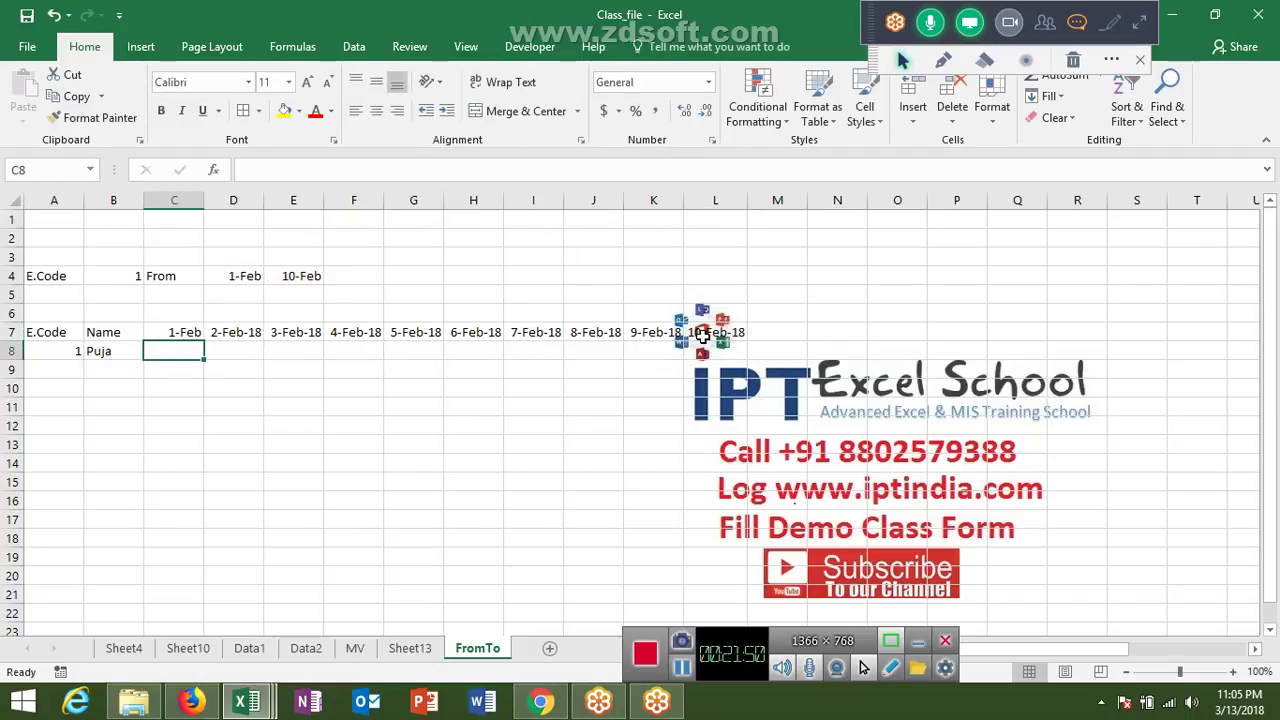
# Enter =VLOOKUP(A8,Sheet13!A:AE,3) in C8, returning 85
pyautogui.write('=')
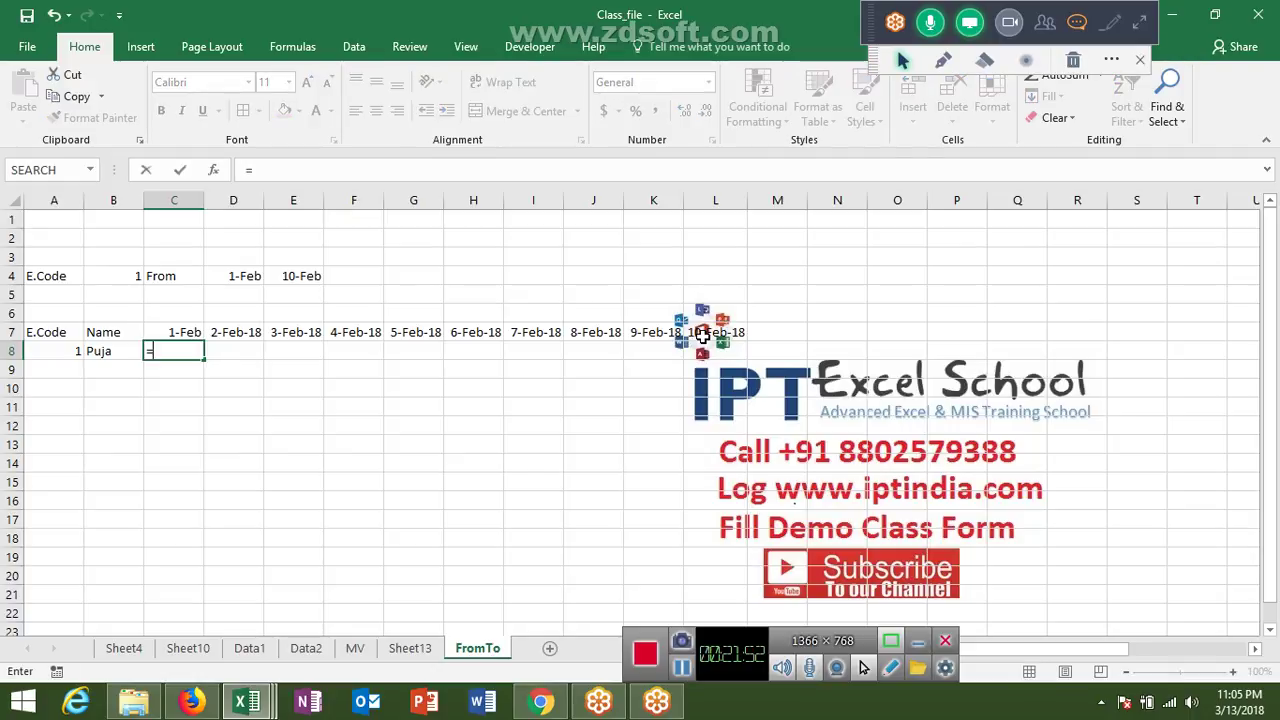
pyautogui.write('l')
pyautogui.press('BackSpace')
pyautogui.write('vl')
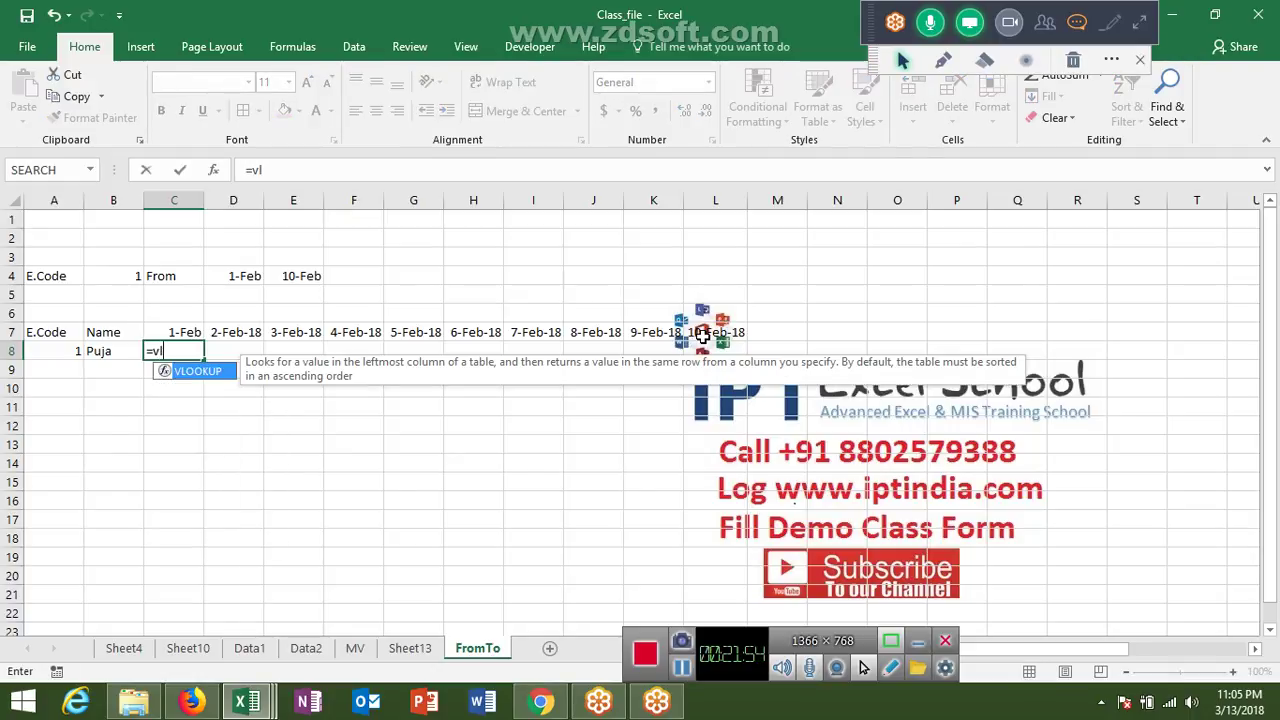
pyautogui.press('Tab')
pyautogui.press('Left')
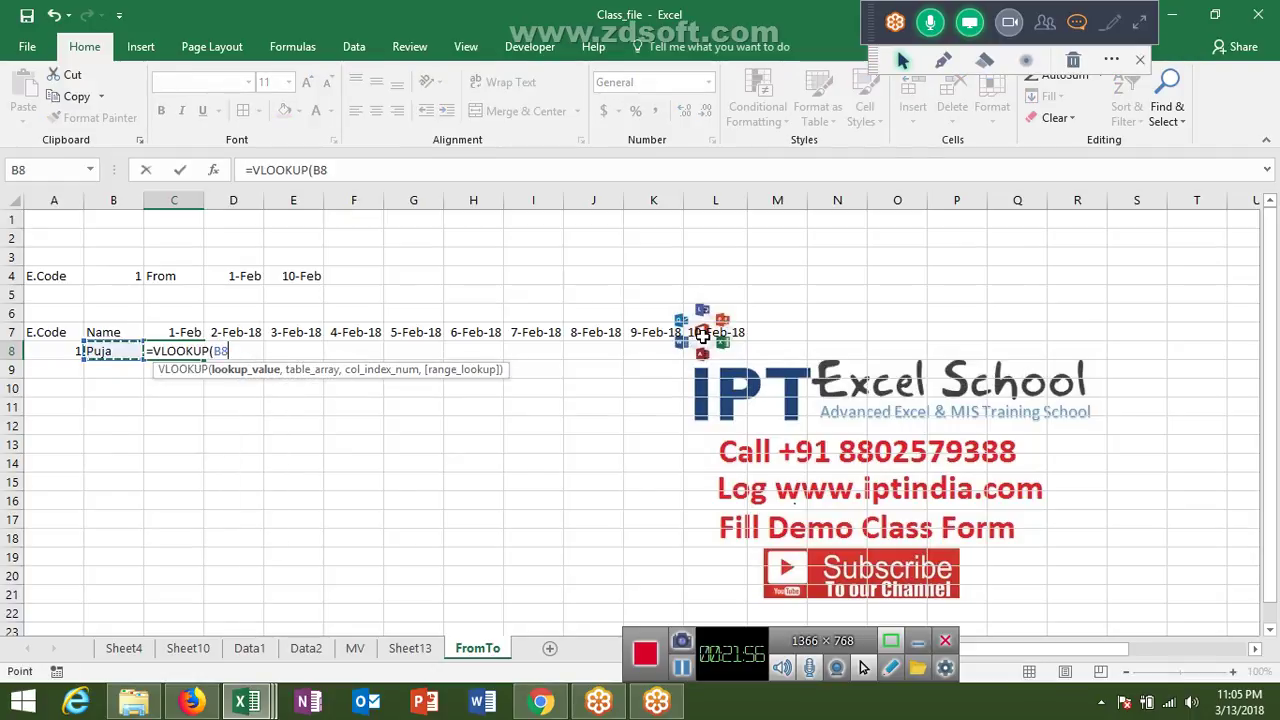
pyautogui.press('Left')
pyautogui.write(',')
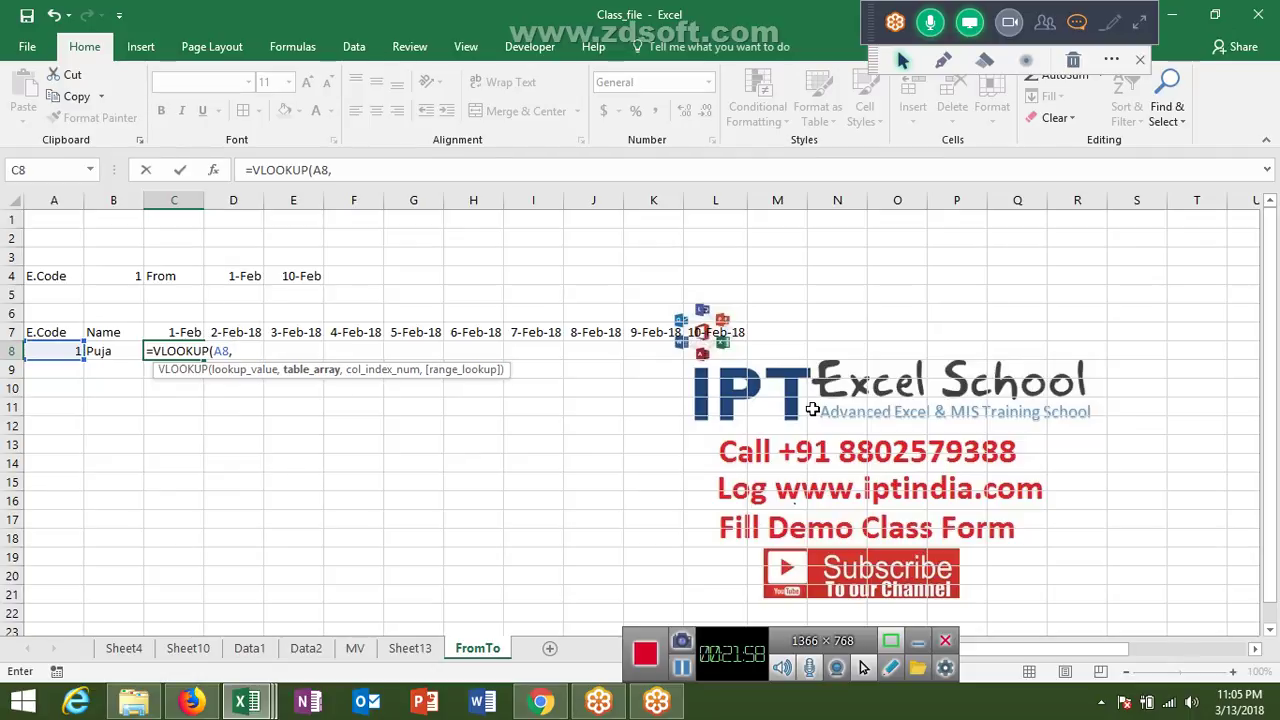
pyautogui.click(410, 648)
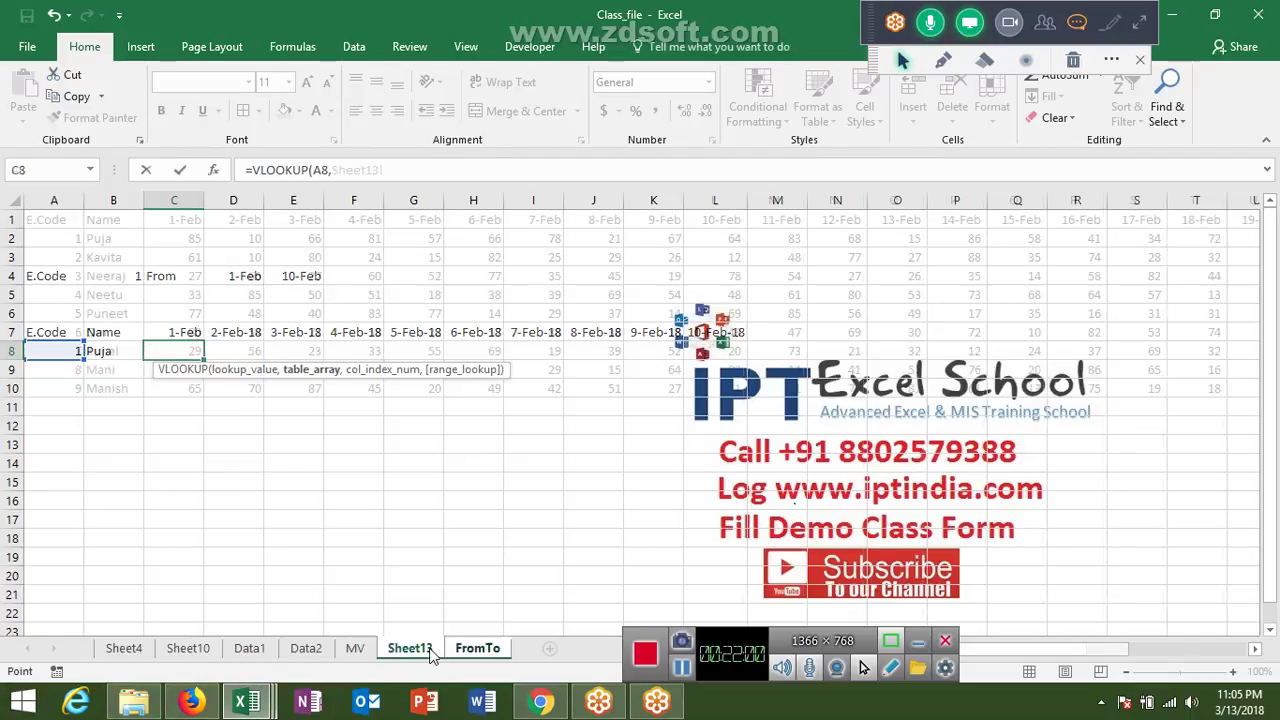
pyautogui.click(74, 219)
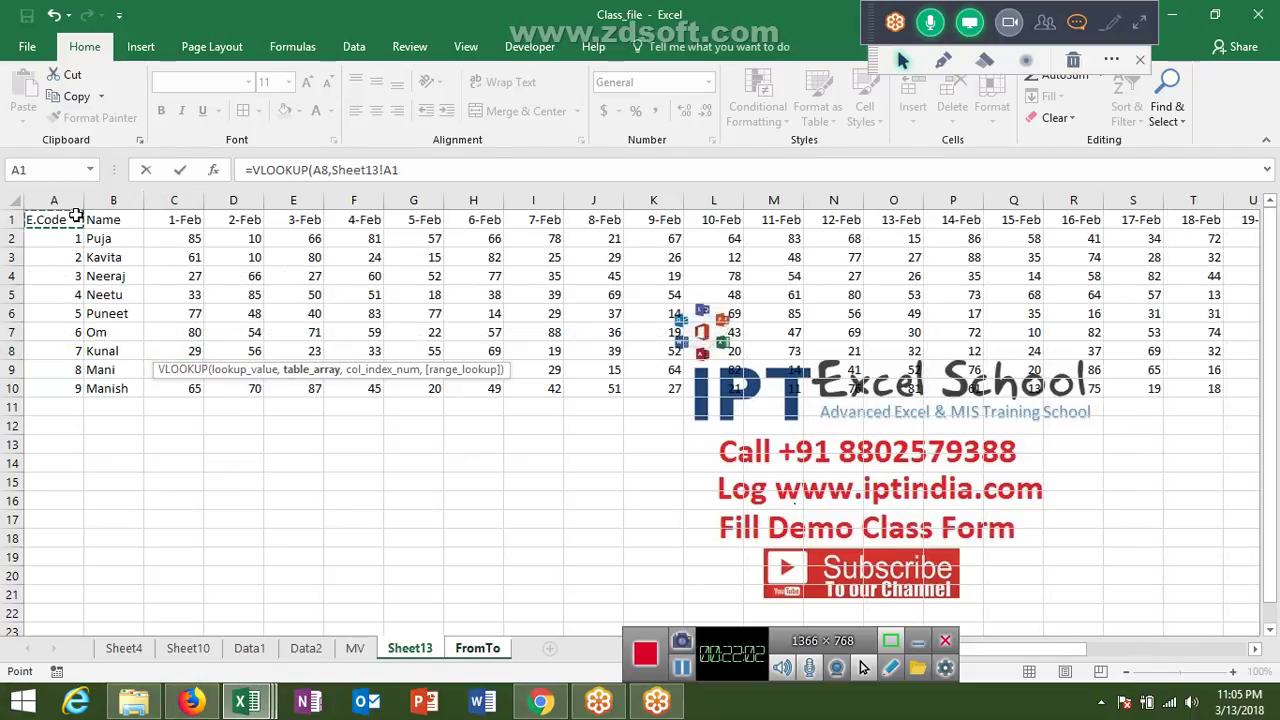
pyautogui.hotkey('ctrl', 'space')
pyautogui.hotkey('ctrl', 'shift', 'Right')
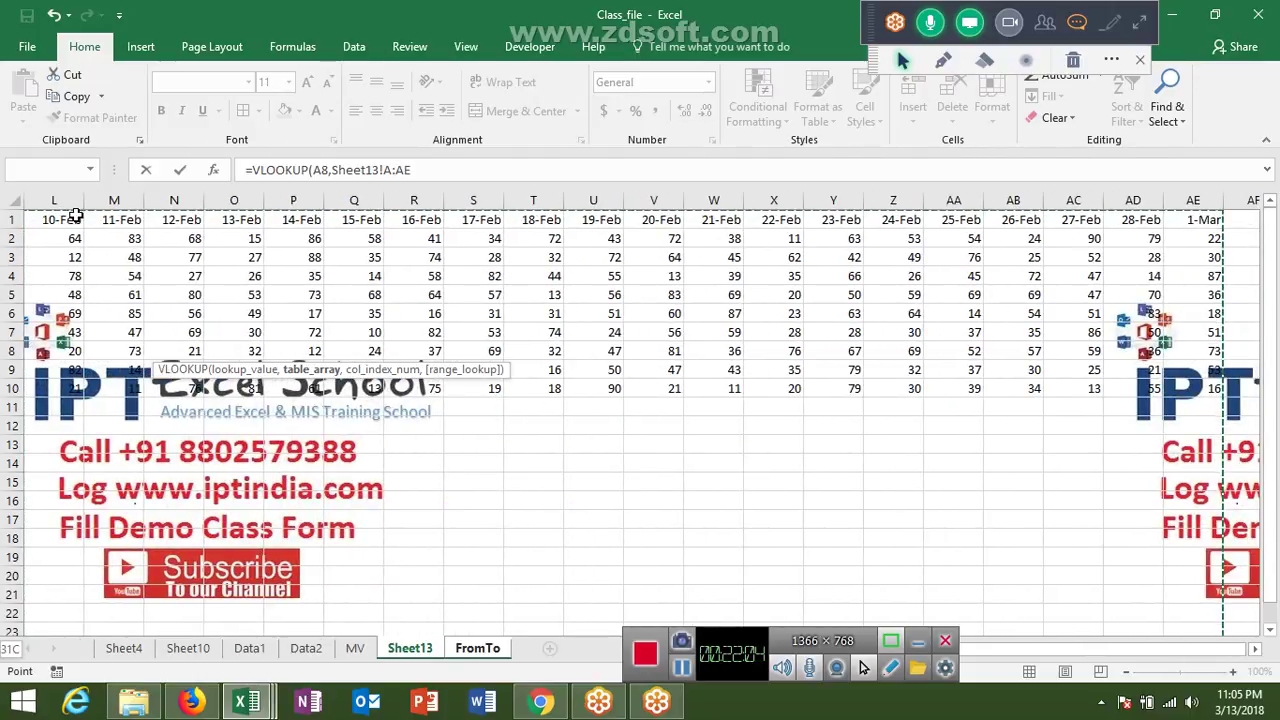
pyautogui.write(',3')
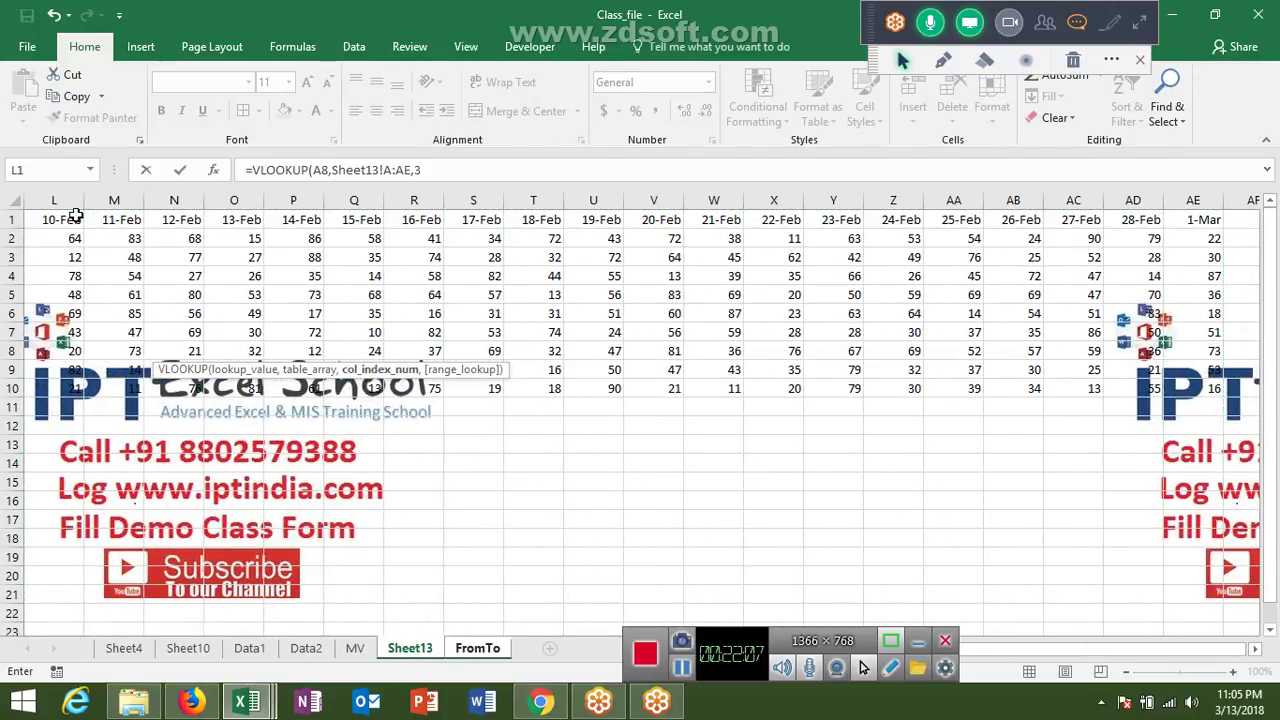
pyautogui.hotkey('ctrl', 'Return')
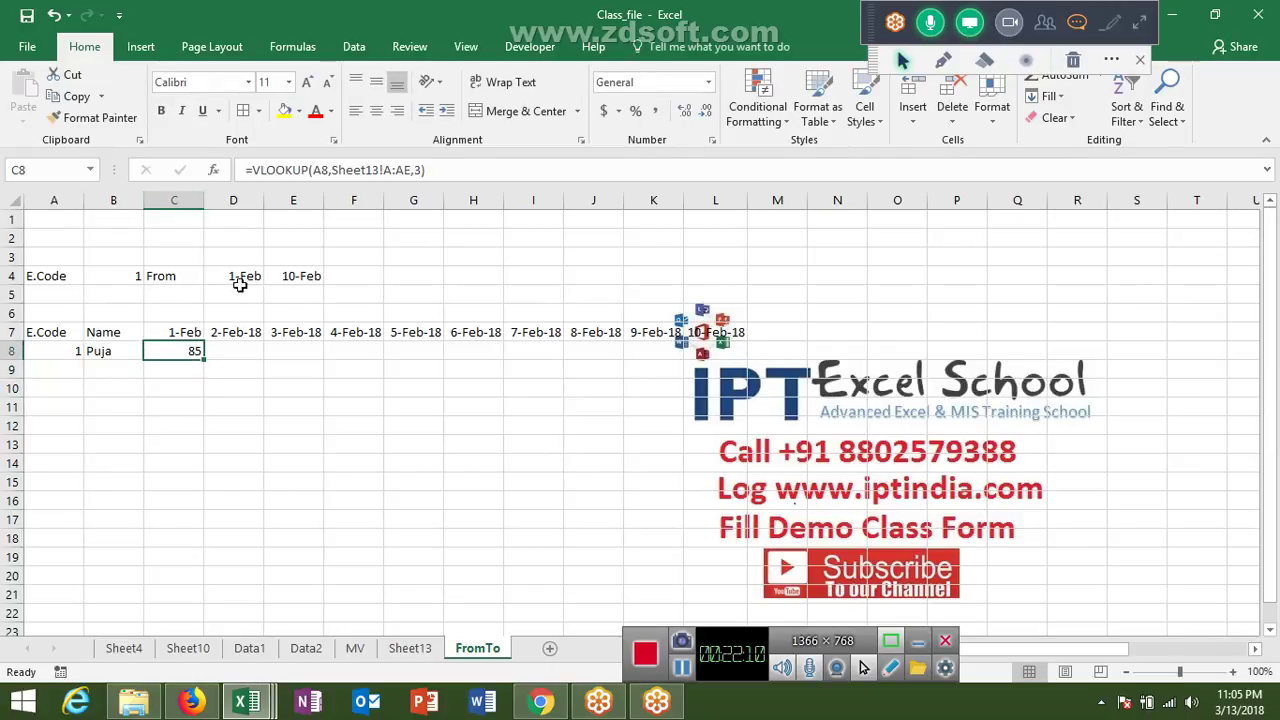
# Verify on Sheet13 that the employee's 1-Feb value is 85, then return to FromTo
pyautogui.click(433, 656)
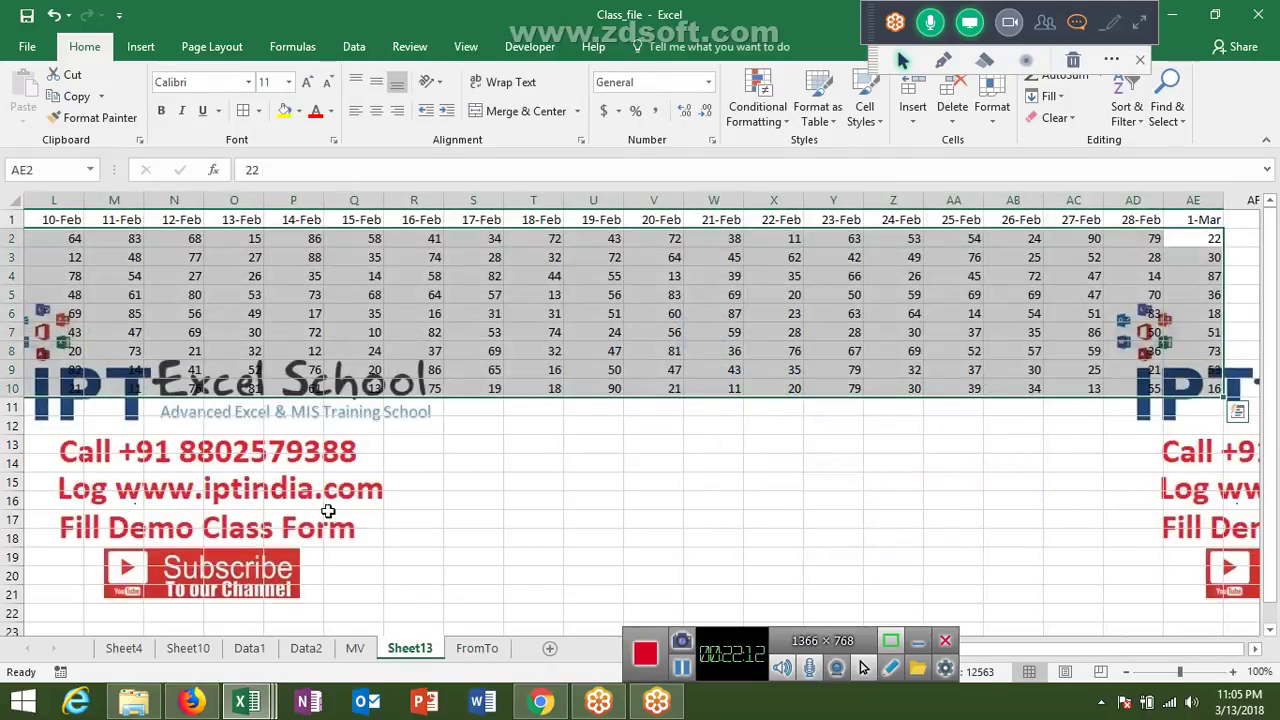
pyautogui.press('Home')
pyautogui.press('Right')
pyautogui.press('Right')
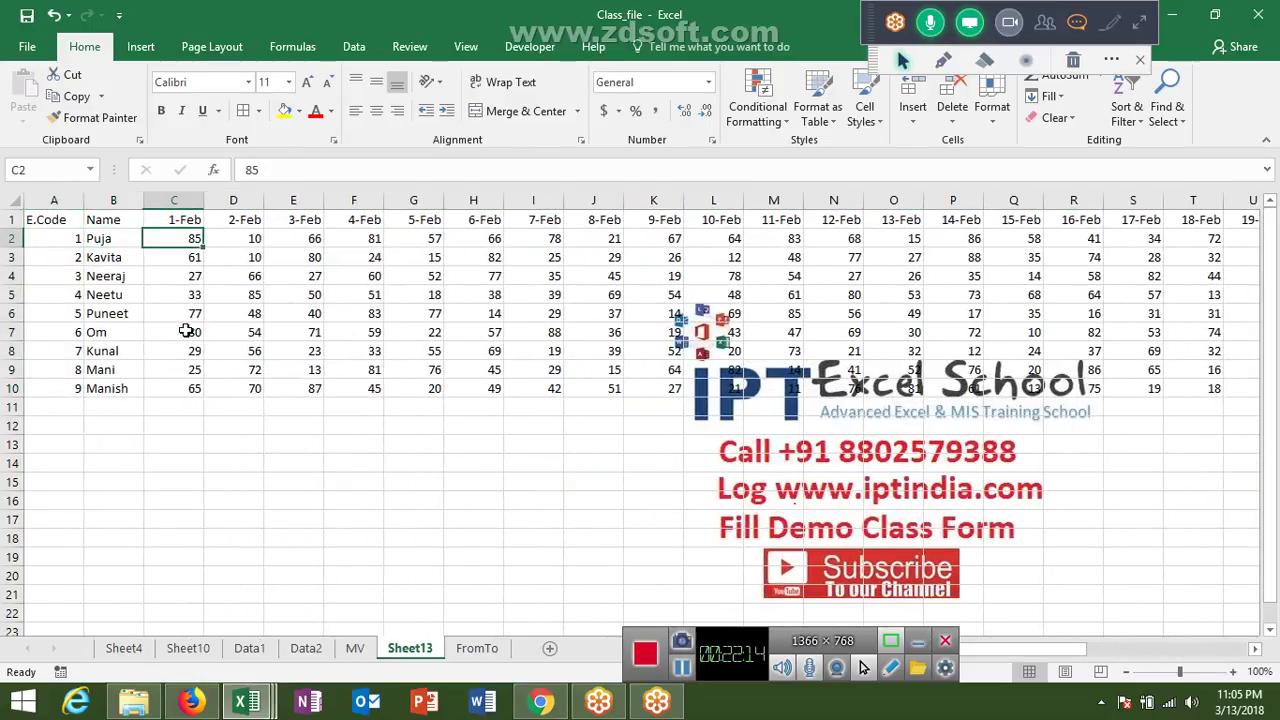
pyautogui.click(485, 650)
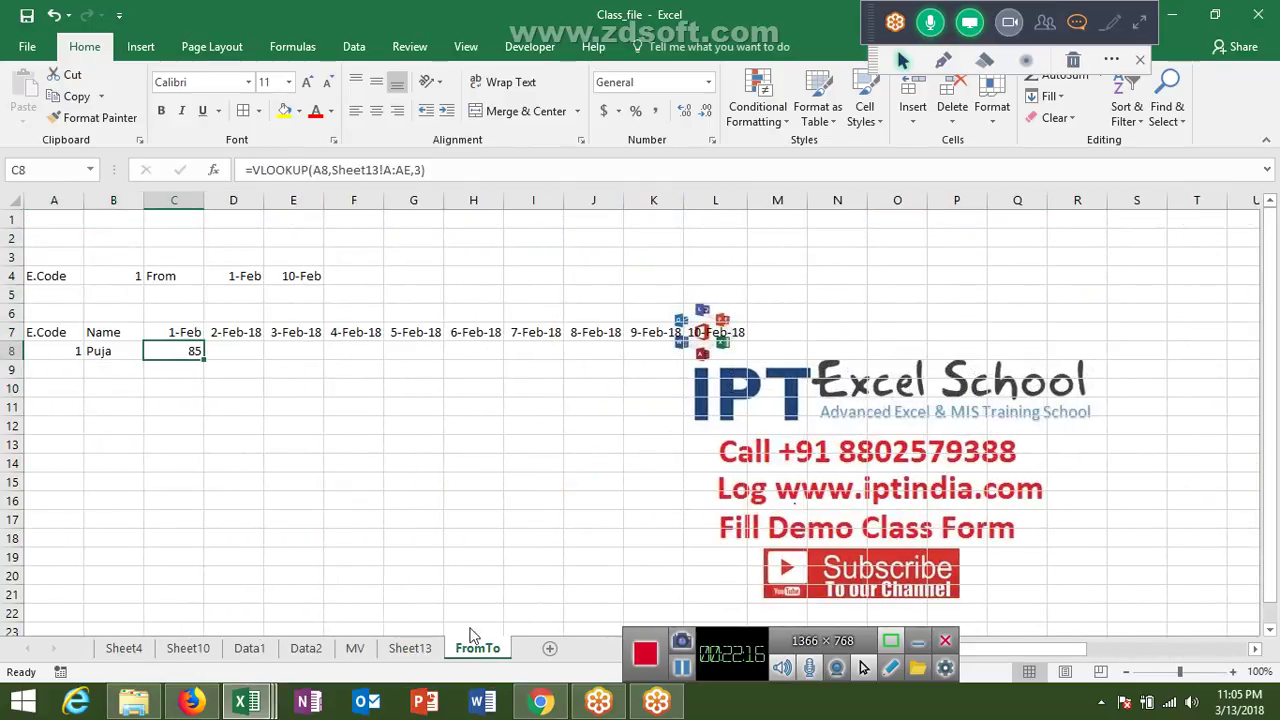
pyautogui.click(230, 281)
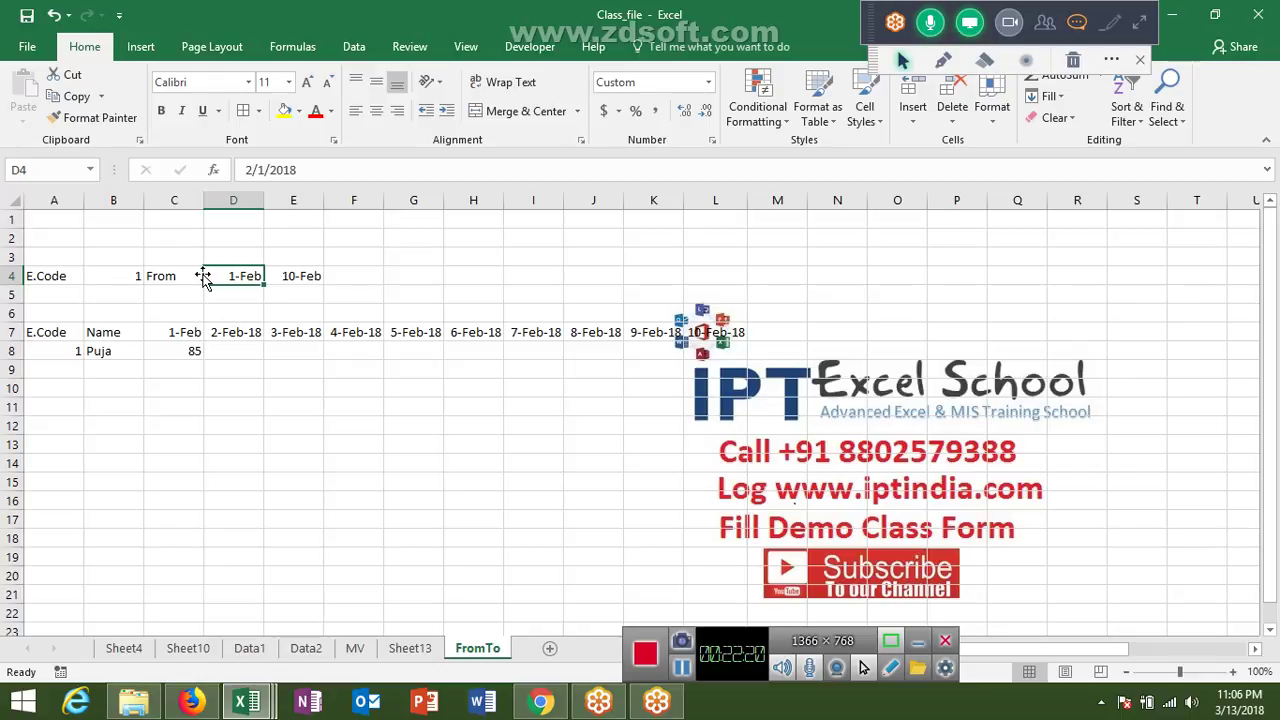
# Change the From date in D4 to 2/5 and autofit column H to show 10-Feb-18
pyautogui.write('2/5')
pyautogui.press('Return')
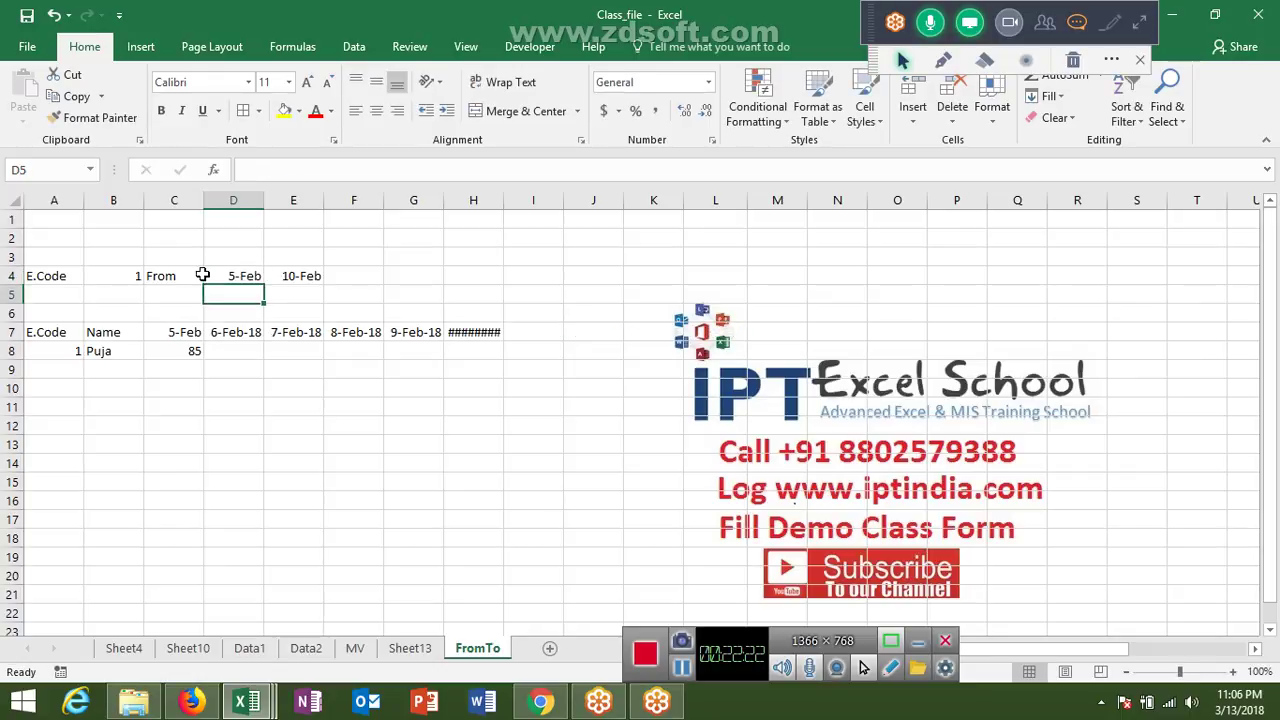
pyautogui.press('Right')
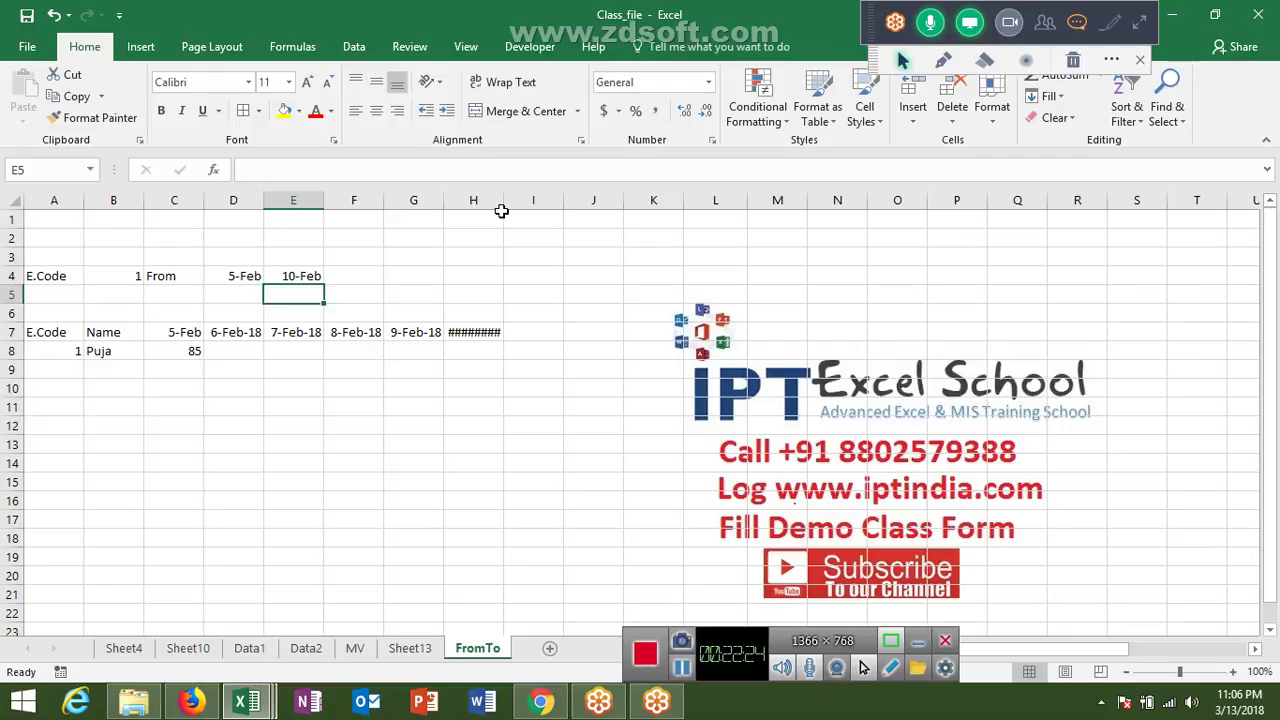
pyautogui.click(500, 215)
pyautogui.doubleClick(503, 200)
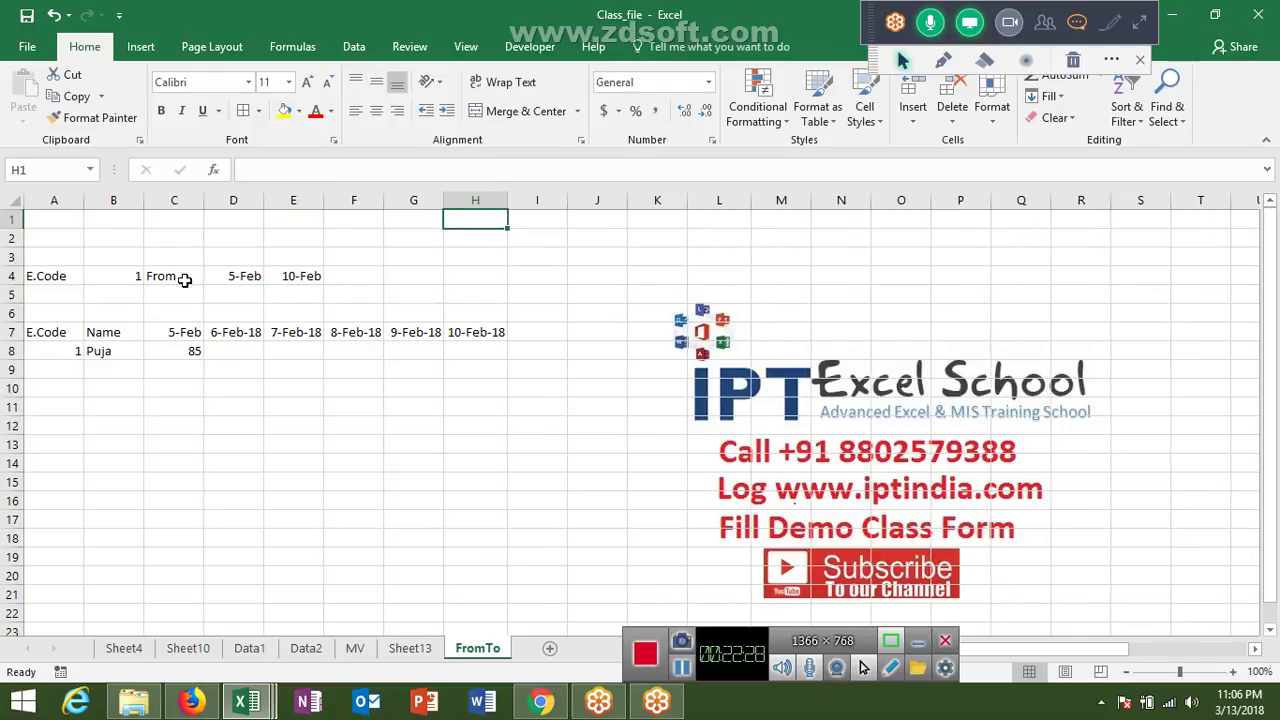
pyautogui.click(186, 352)
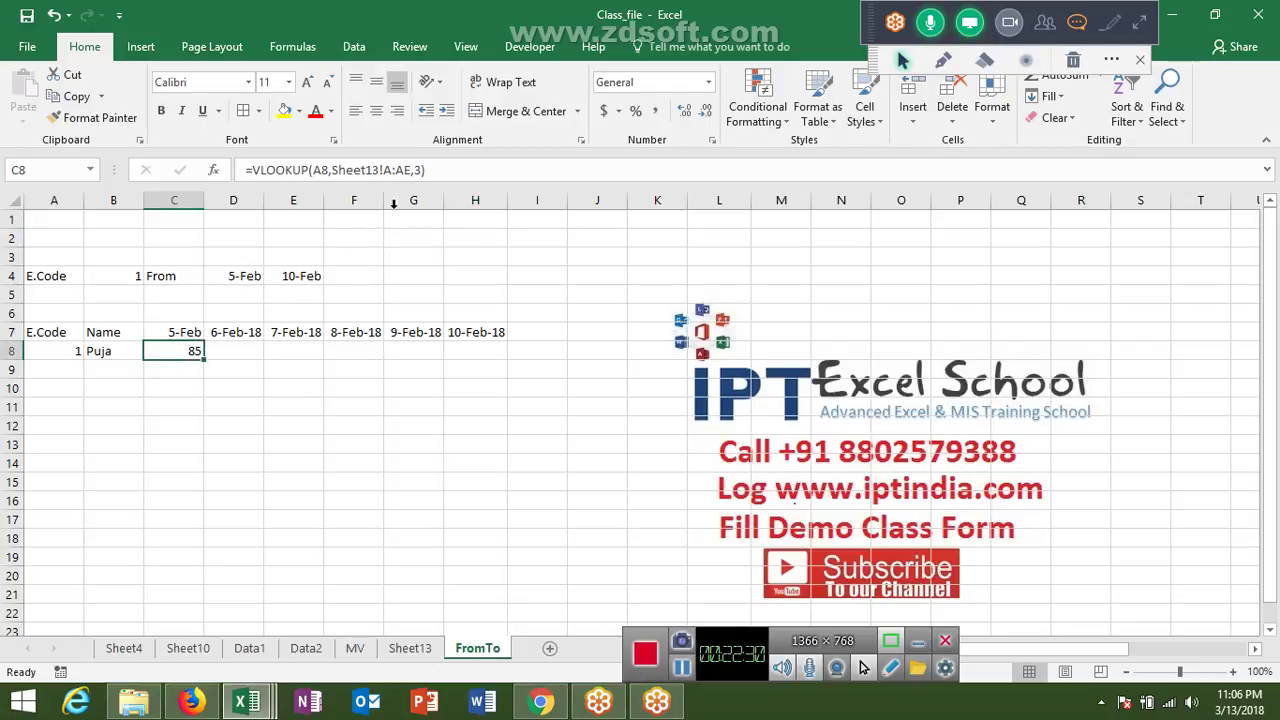
# Add 0 as the exact-match argument to C8's VLOOKUP
pyautogui.click(430, 172)
pyautogui.press('BackSpace')
pyautogui.write(',')
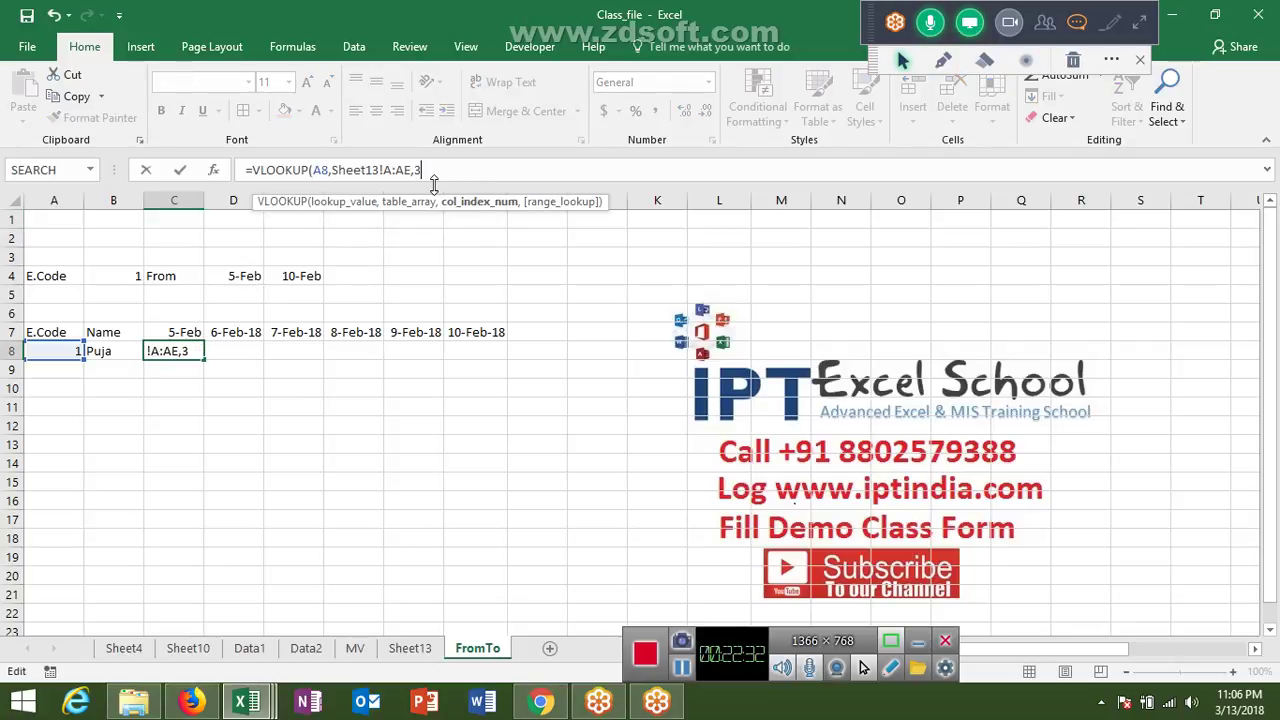
pyautogui.press('BackSpace')
pyautogui.write(',')
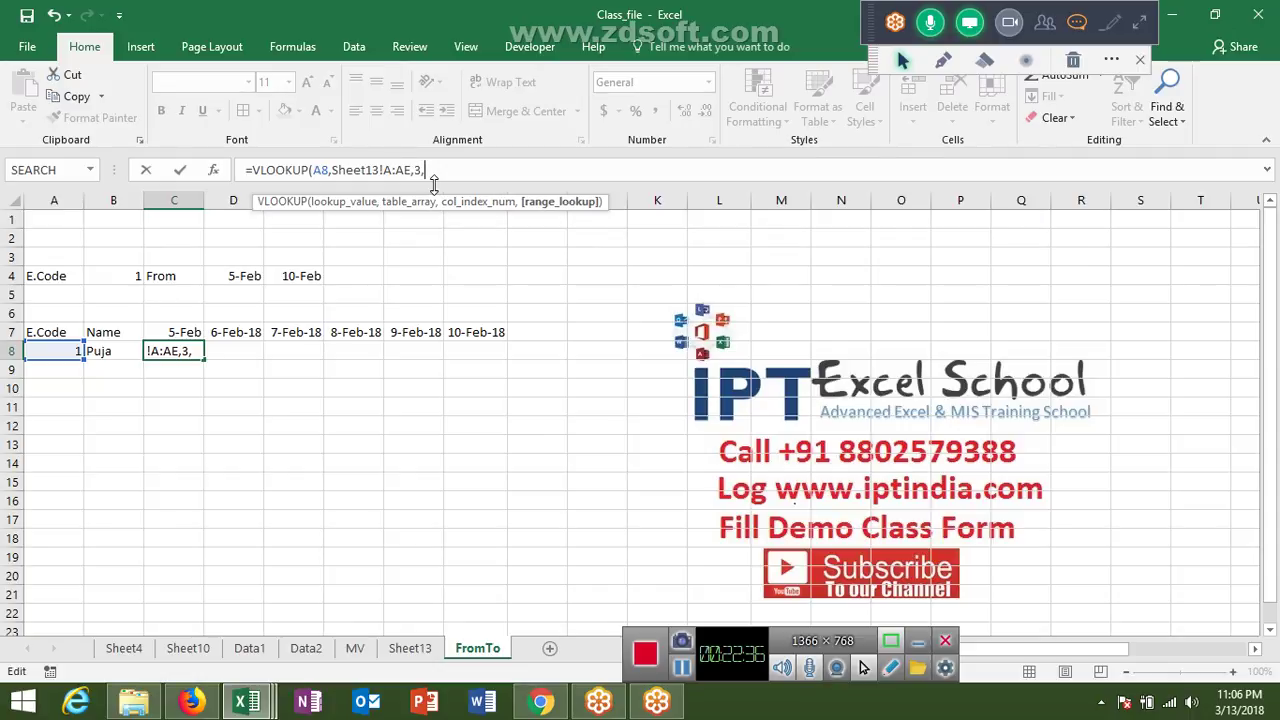
pyautogui.write('0)')
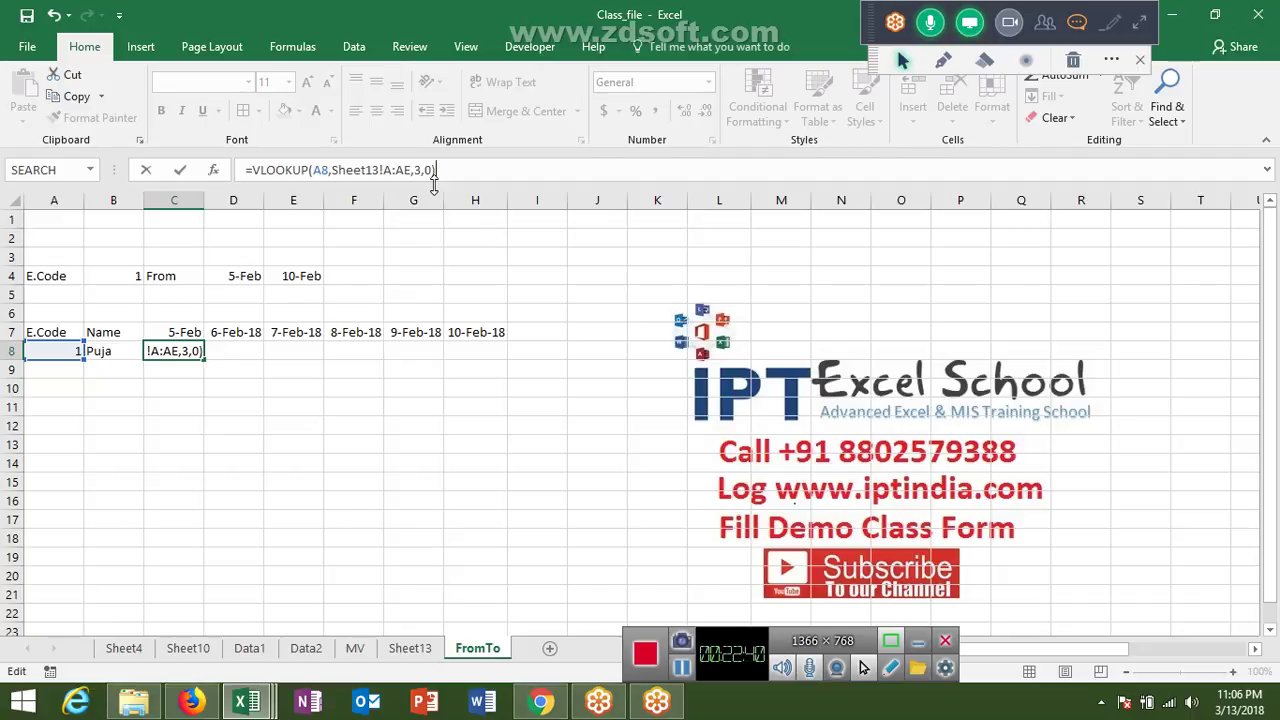
pyautogui.press('Return')
pyautogui.press('Up')
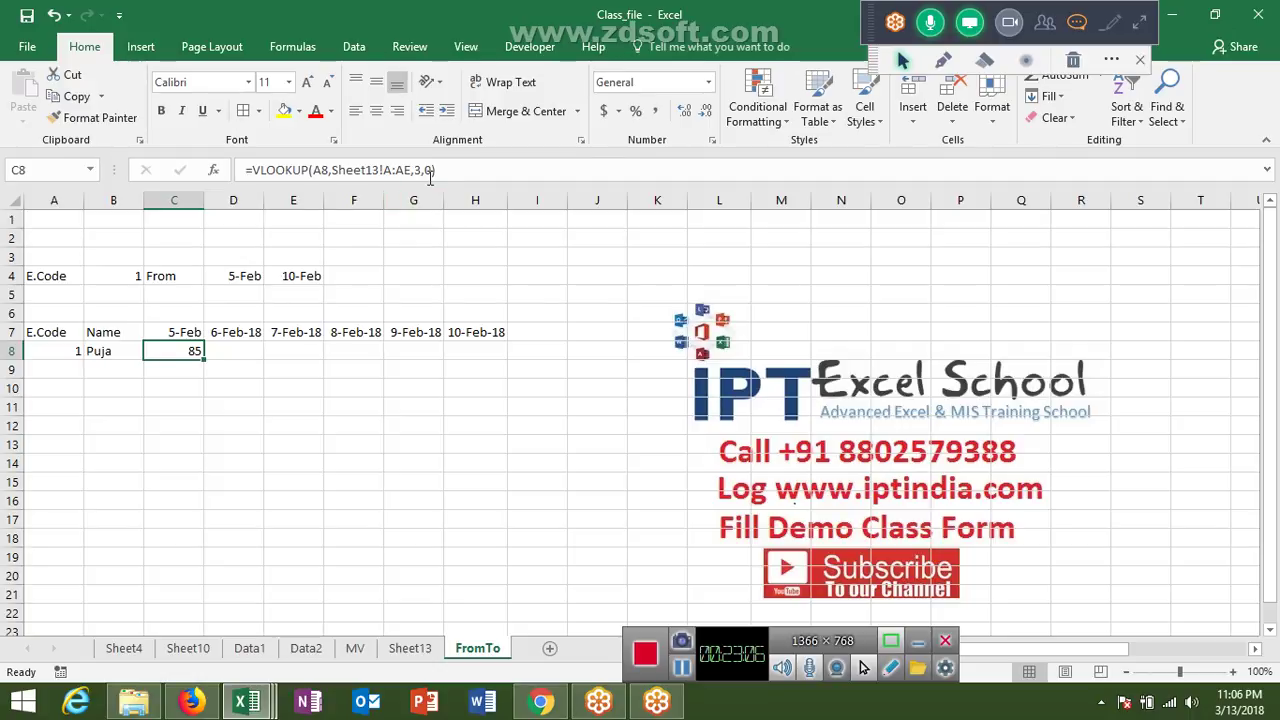
# Replace the column number 3 with MATCH(C7,Sheet13!1:1,0), returning 57 for 5-Feb
pyautogui.click(426, 170)
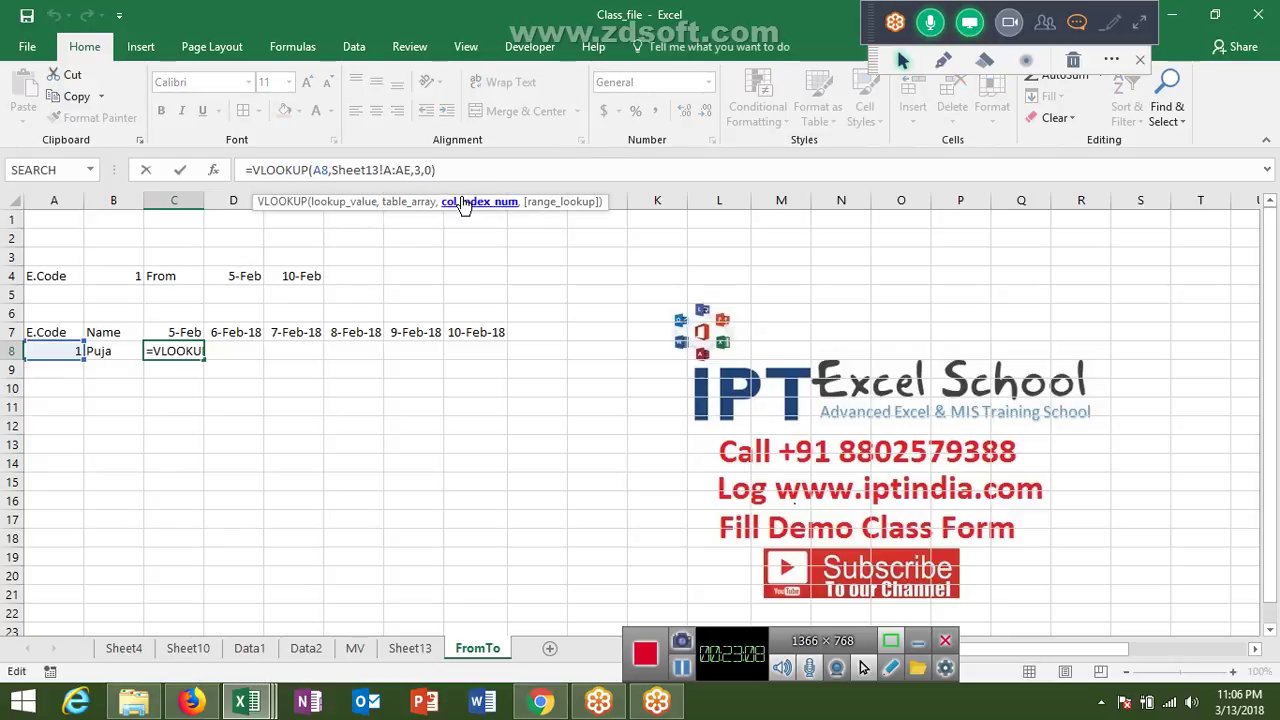
pyautogui.press('BackSpace')
pyautogui.write('ma')
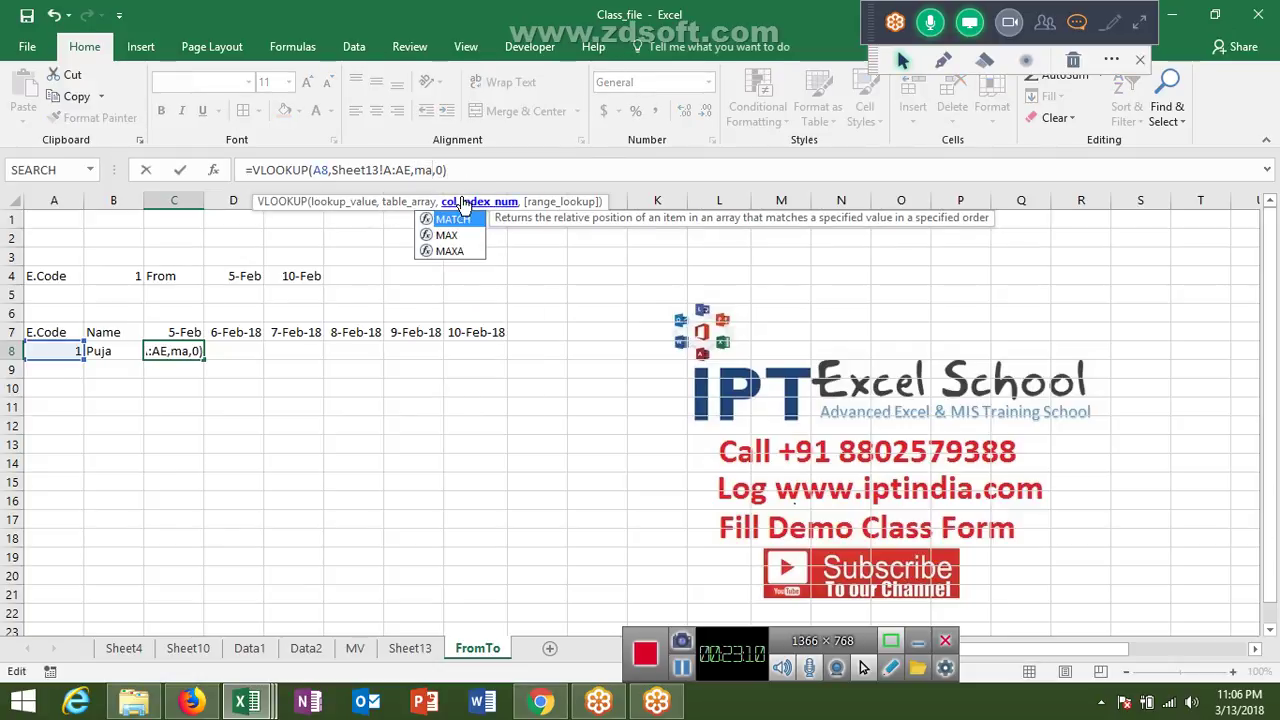
pyautogui.press('Tab')
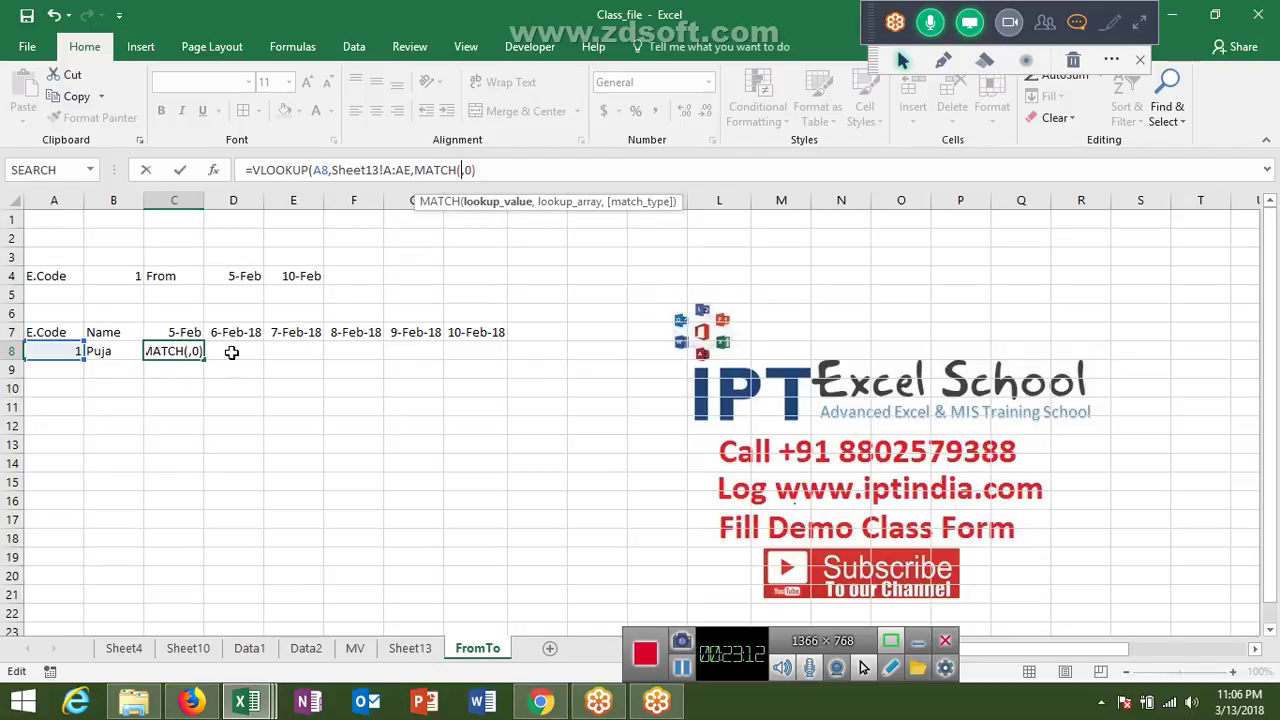
pyautogui.click(183, 333)
pyautogui.write(',')
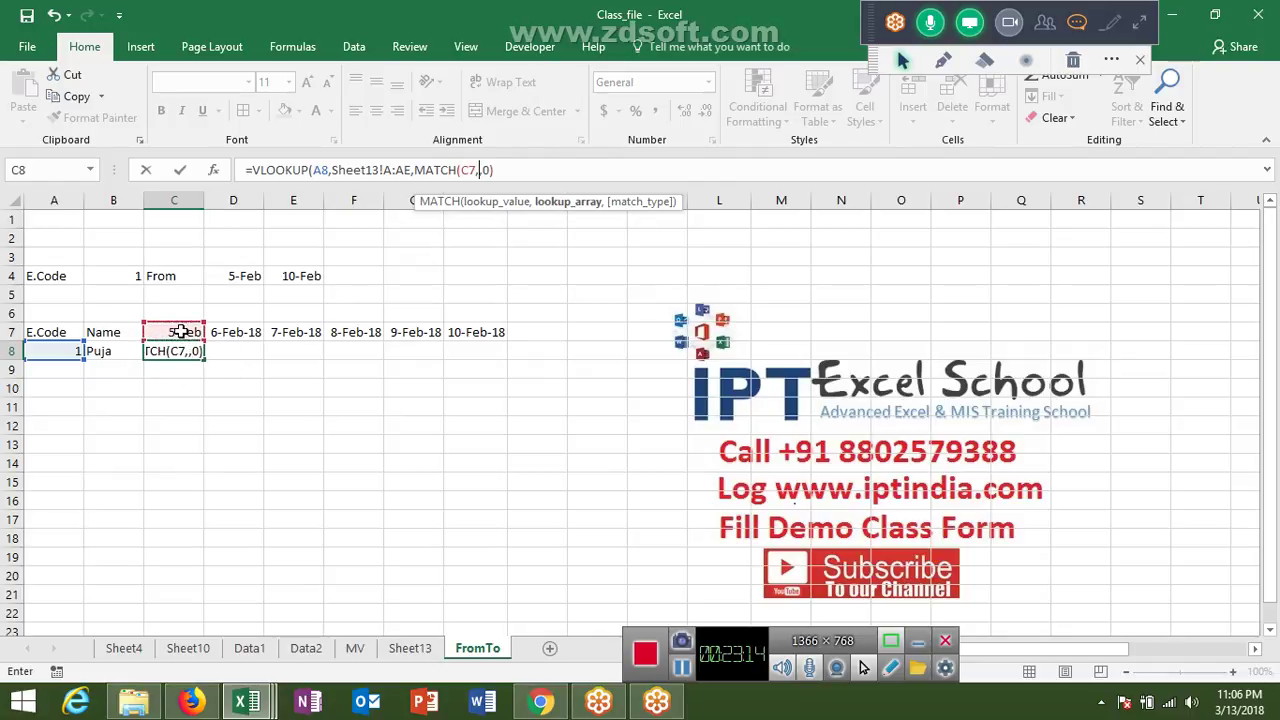
pyautogui.click(409, 649)
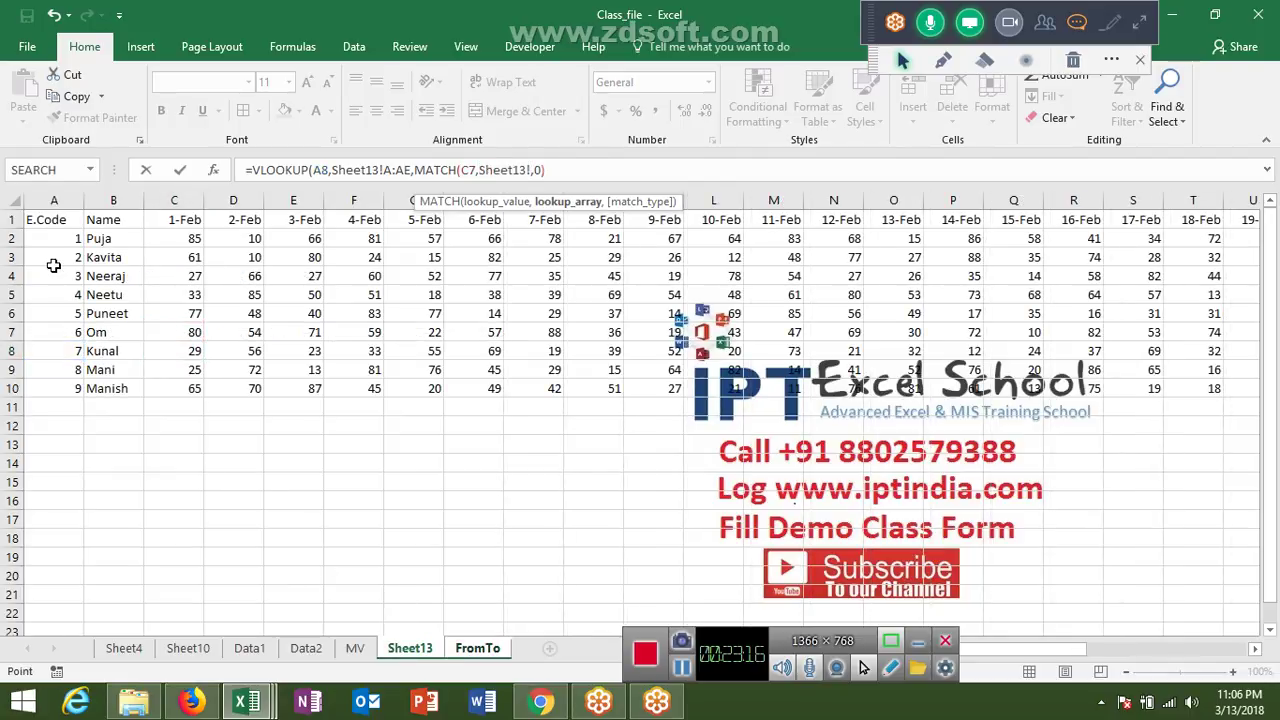
pyautogui.click(6, 219)
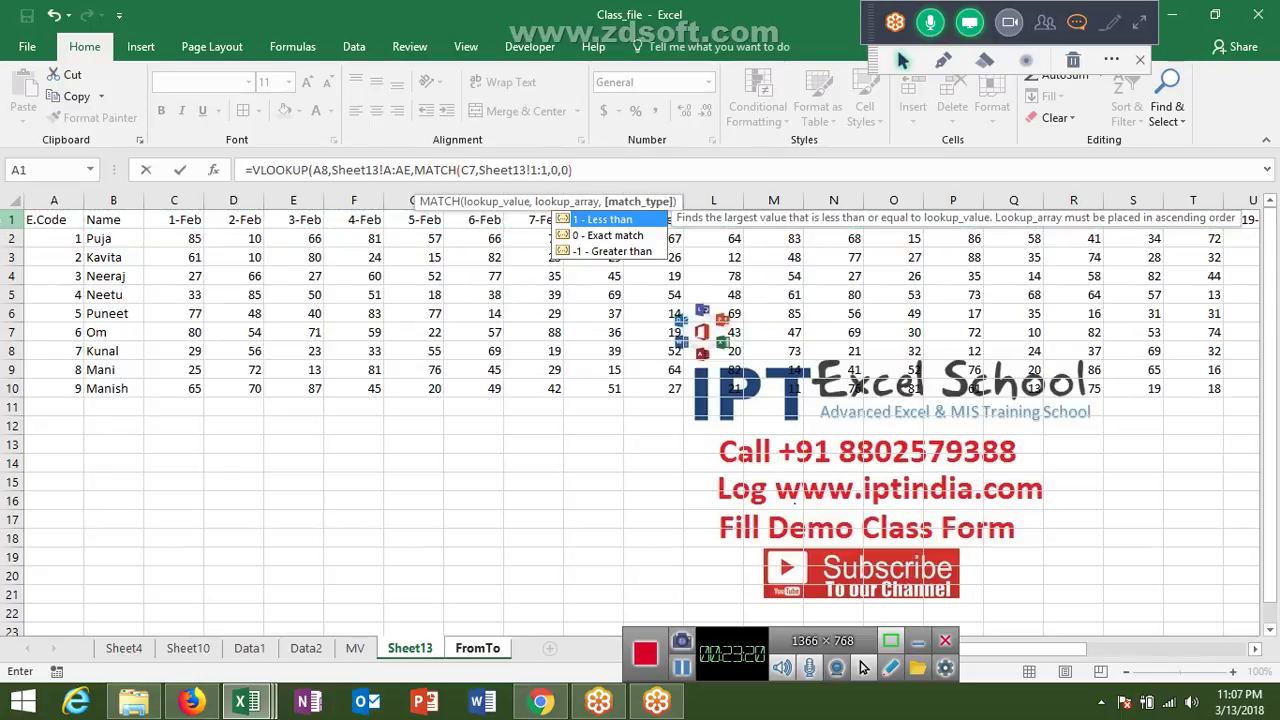
pyautogui.write(')')
pyautogui.press('Return')
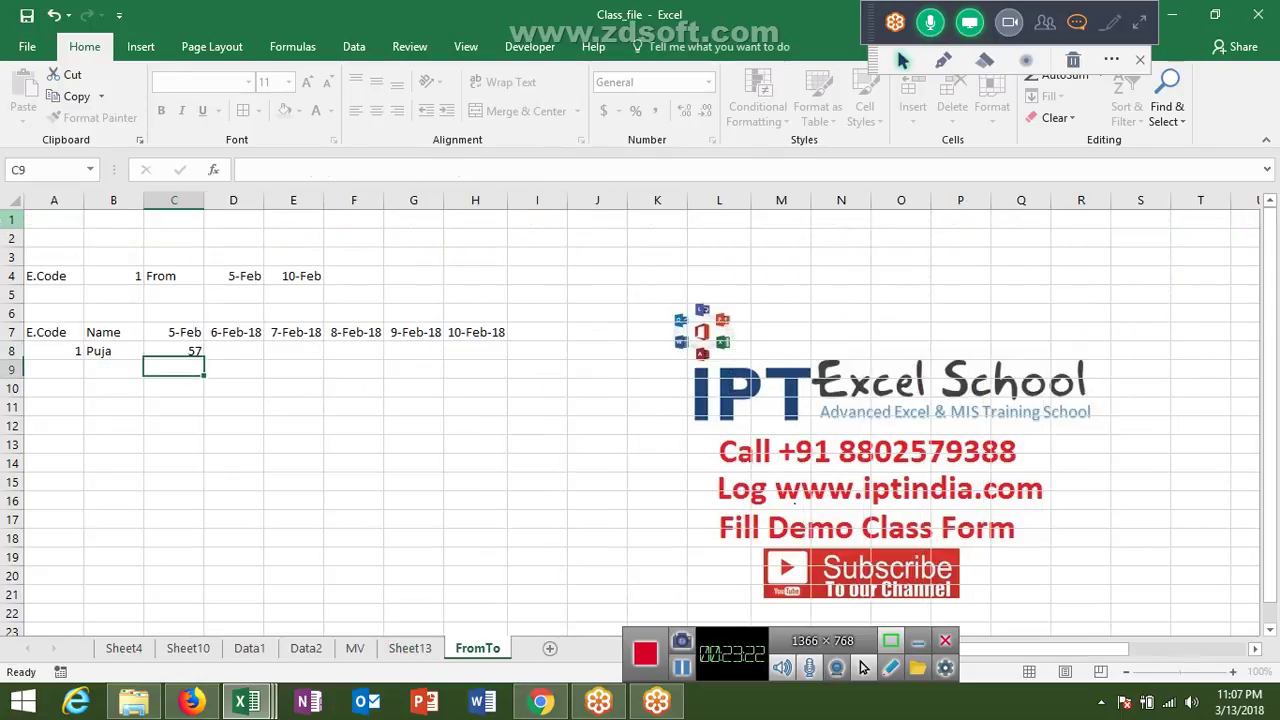
pyautogui.press('Up')
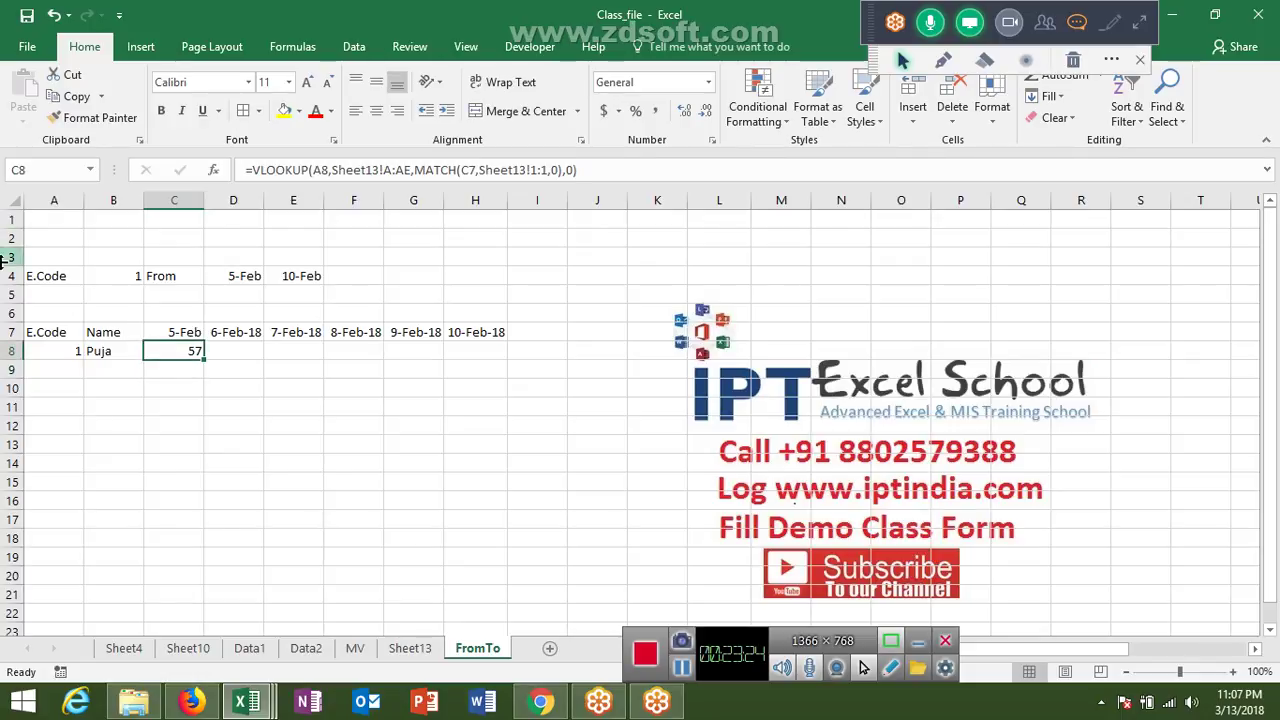
# Anchor C8's references: the C7 row, Sheet13 row 1:1, the A8 column, and A:AE
pyautogui.click(465, 170)
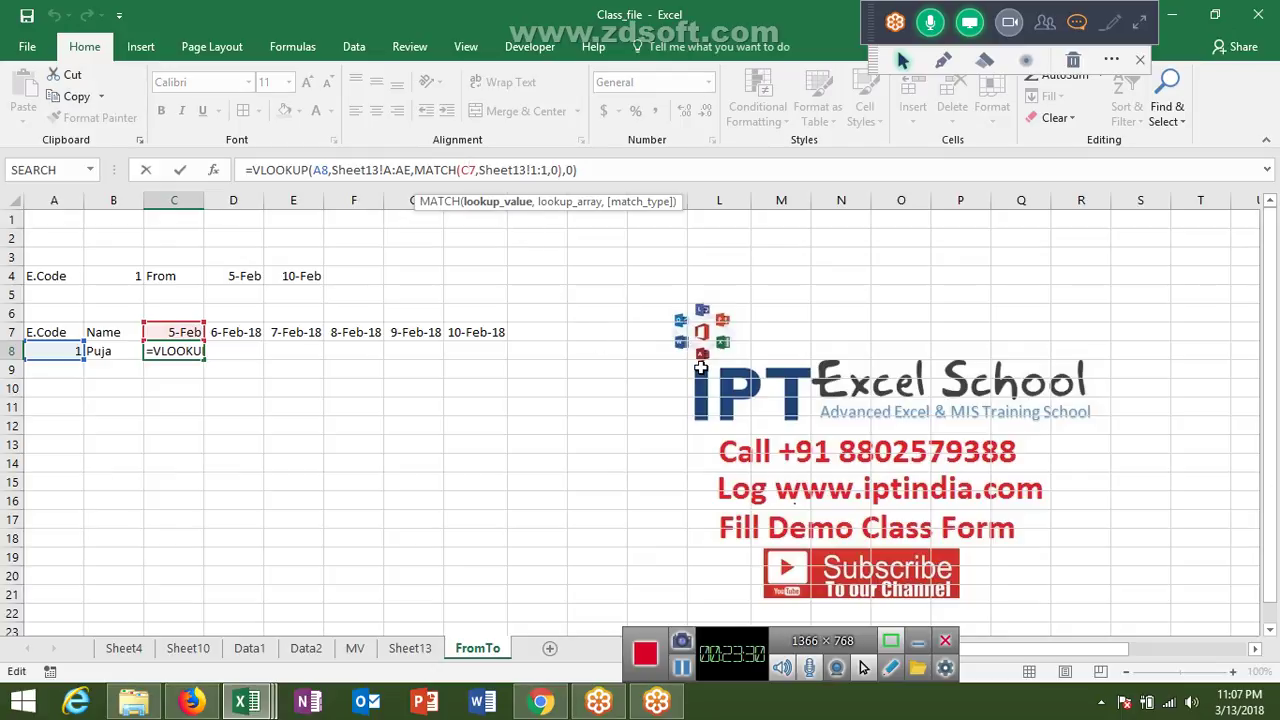
pyautogui.press('Right')
pyautogui.write('$')
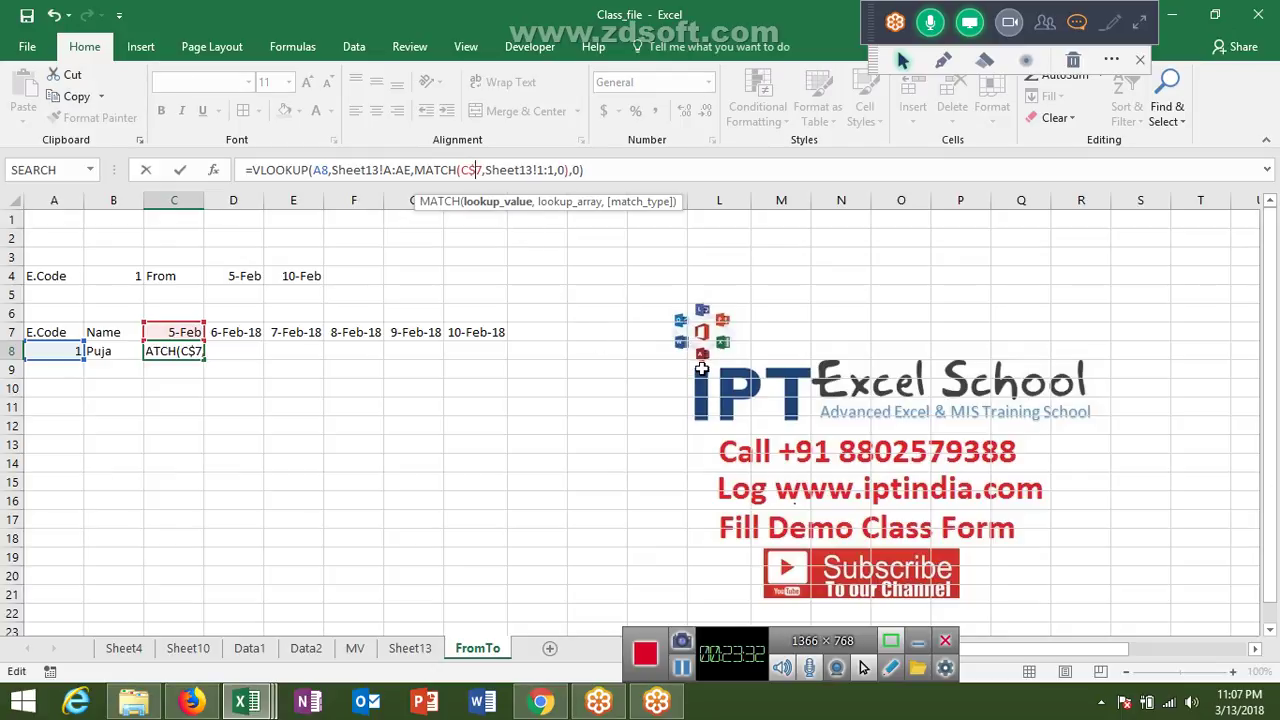
pyautogui.click(549, 171)
pyautogui.press('F4')
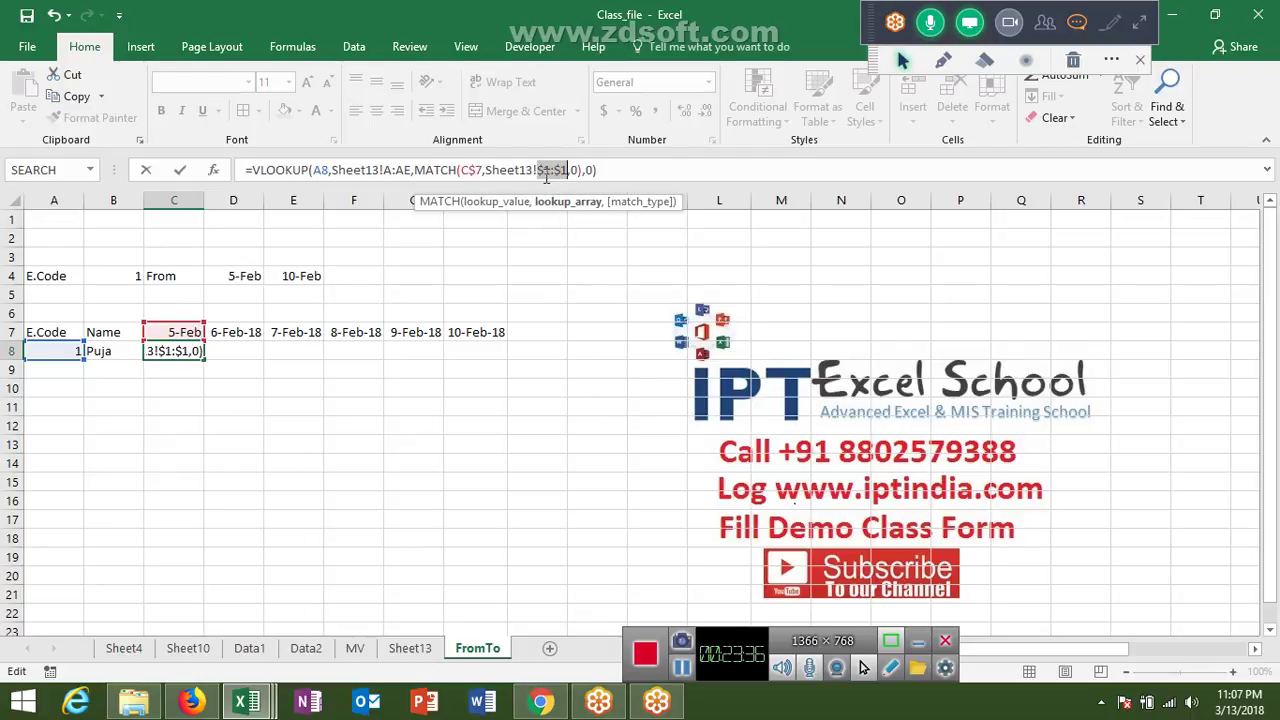
pyautogui.click(327, 170)
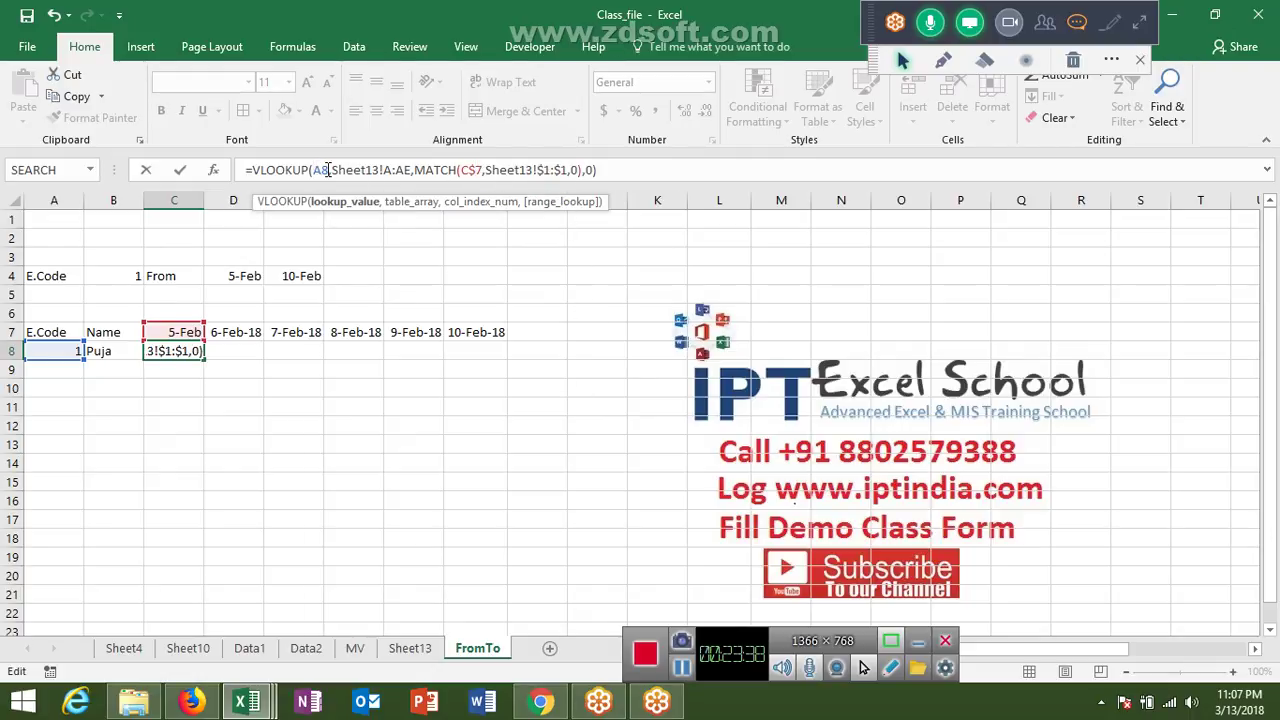
pyautogui.write('$')
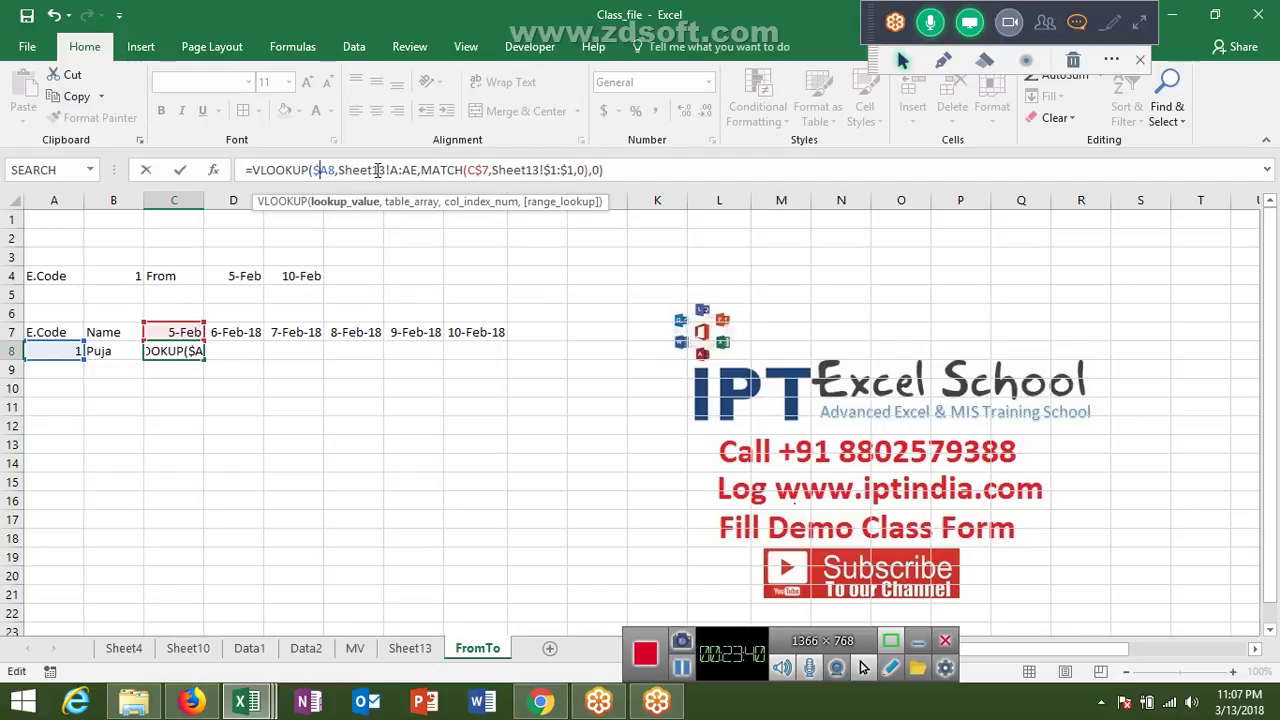
pyautogui.click(393, 170)
pyautogui.press('F4')
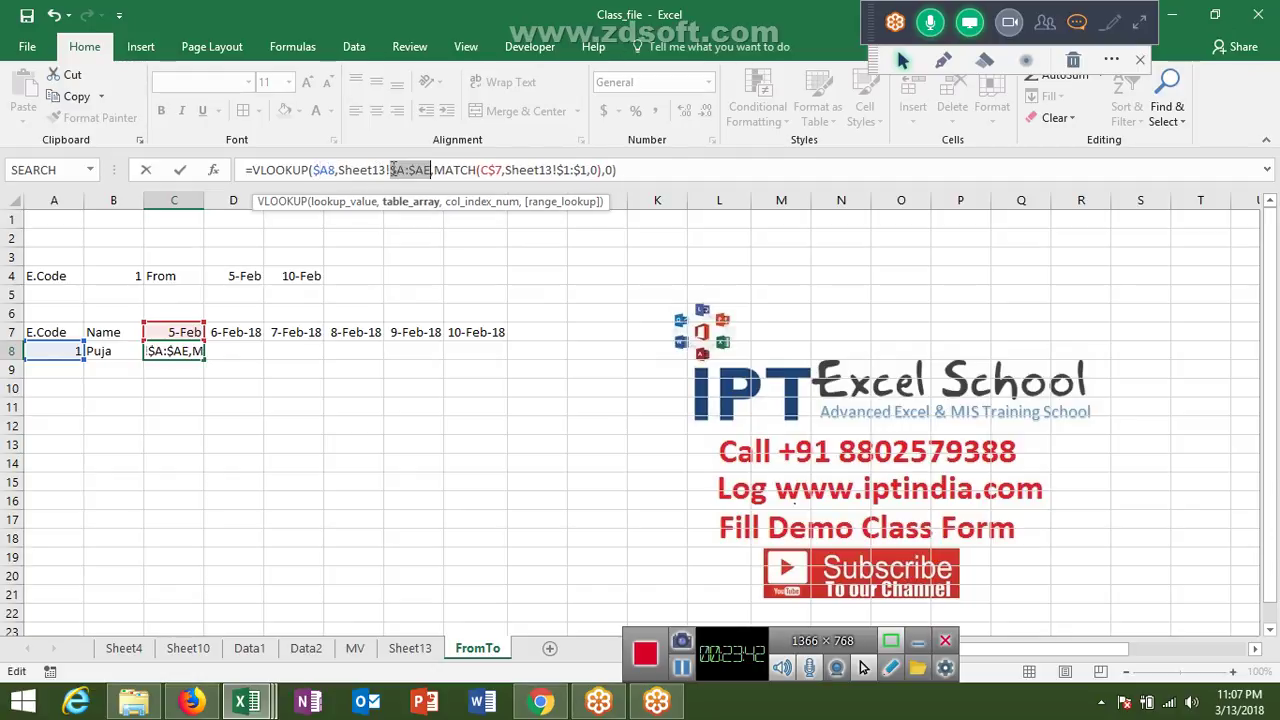
pyautogui.press('Return')
pyautogui.press('Up')
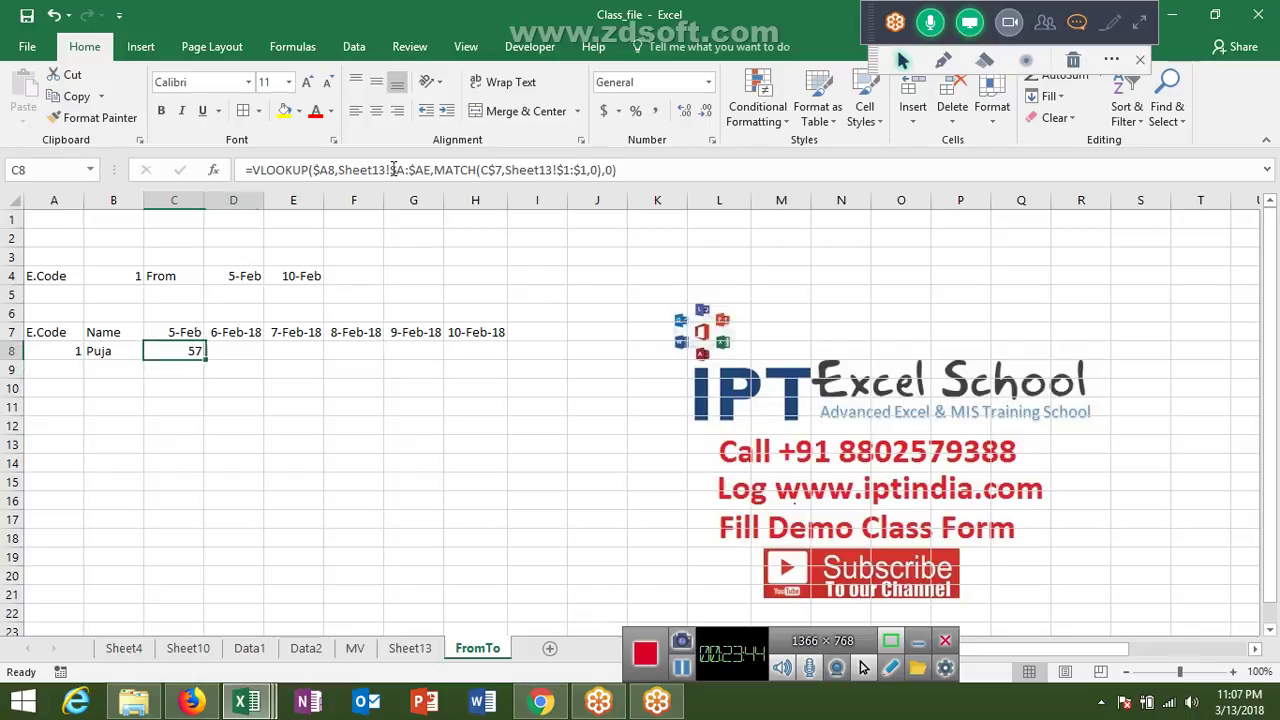
# Fill the formula across C8:I8, giving 57, 66, 78, 21, 67, 64 and #N/A
pyautogui.press('Left')
pyautogui.press('Right')
pyautogui.hotkey('shift', 'Right')
pyautogui.hotkey('shift', 'Right')
pyautogui.hotkey('shift', 'Right')
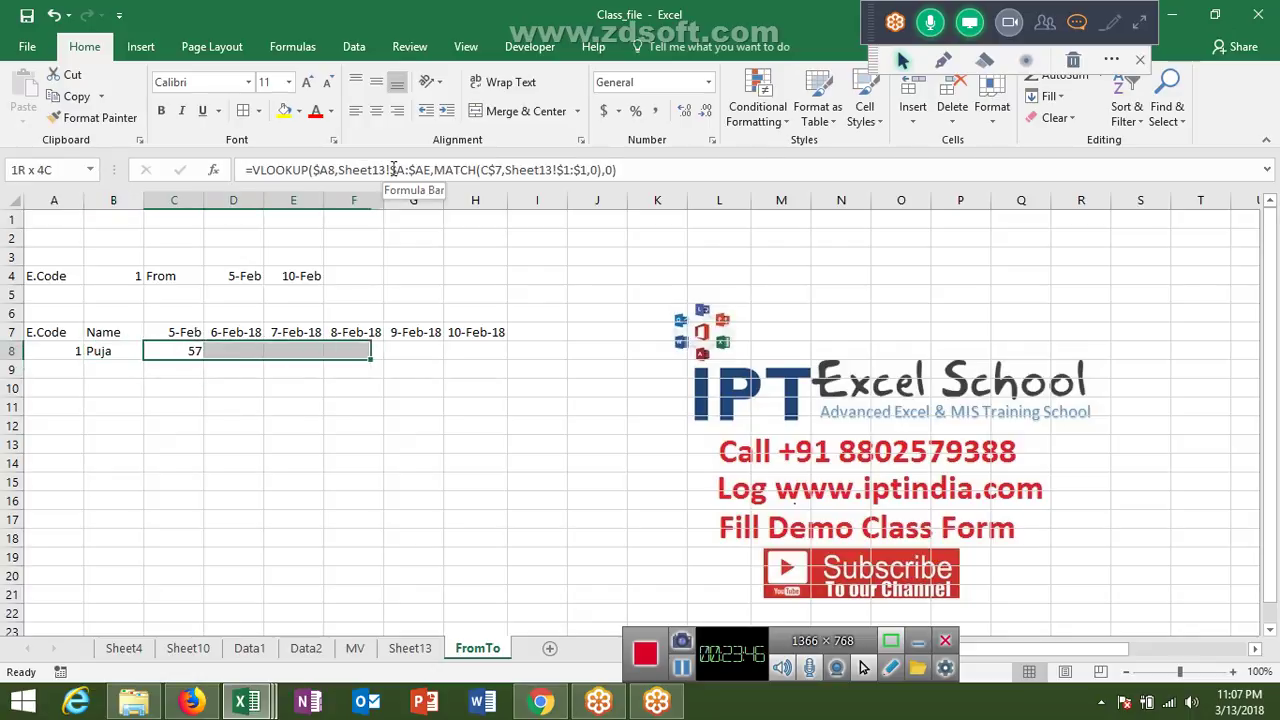
pyautogui.hotkey('shift', 'Right')
pyautogui.hotkey('shift', 'Right')
pyautogui.hotkey('shift', 'Right')
pyautogui.hotkey('ctrl', 'r')
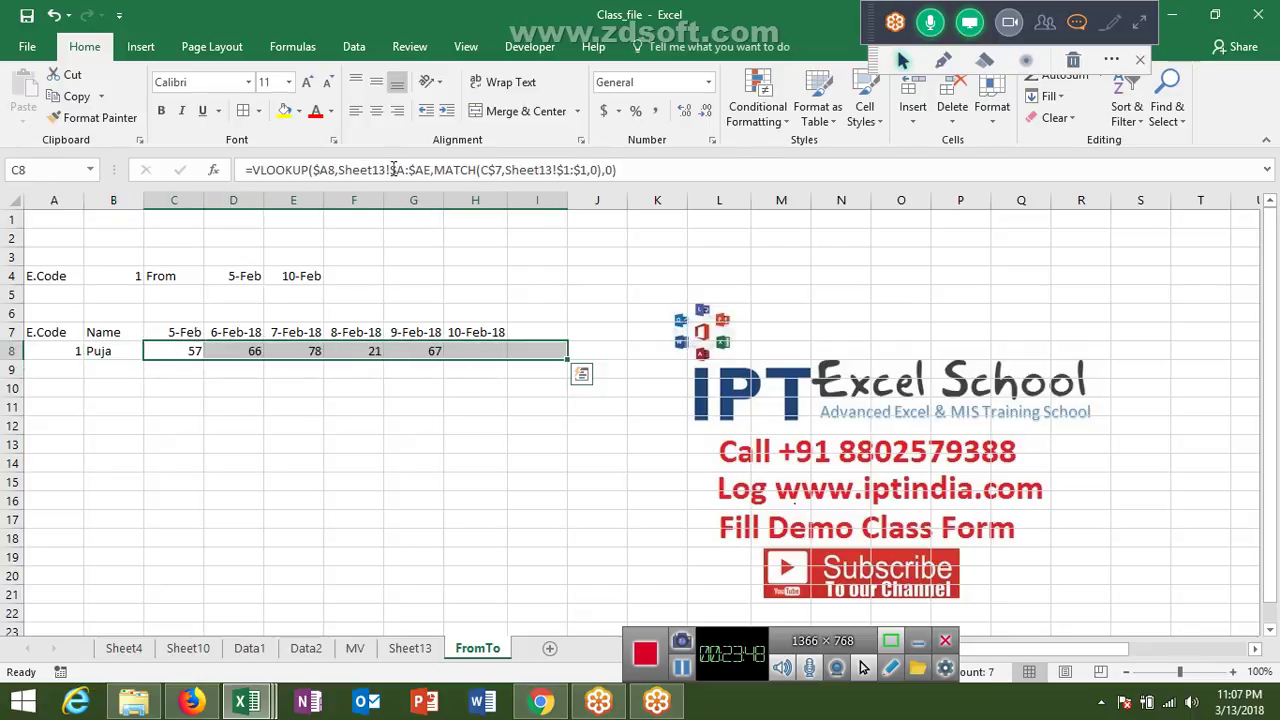
pyautogui.press('Left')
pyautogui.press('Right')
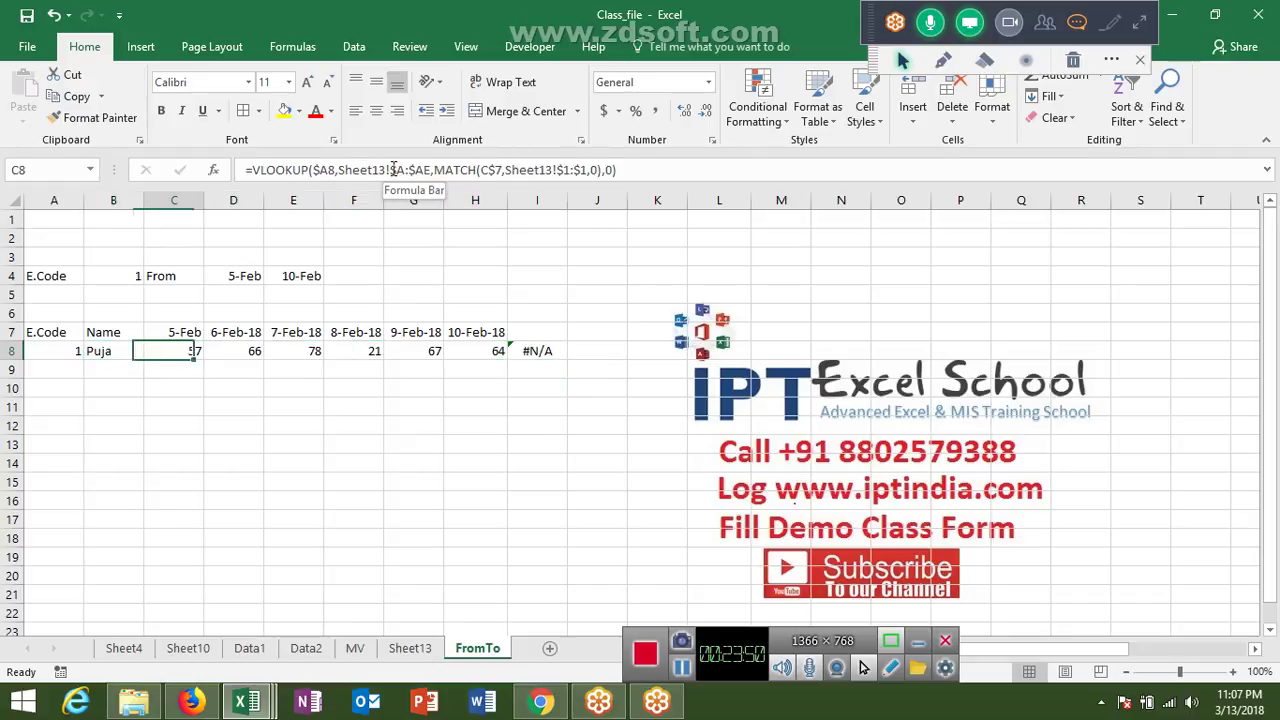
pyautogui.click(251, 175)
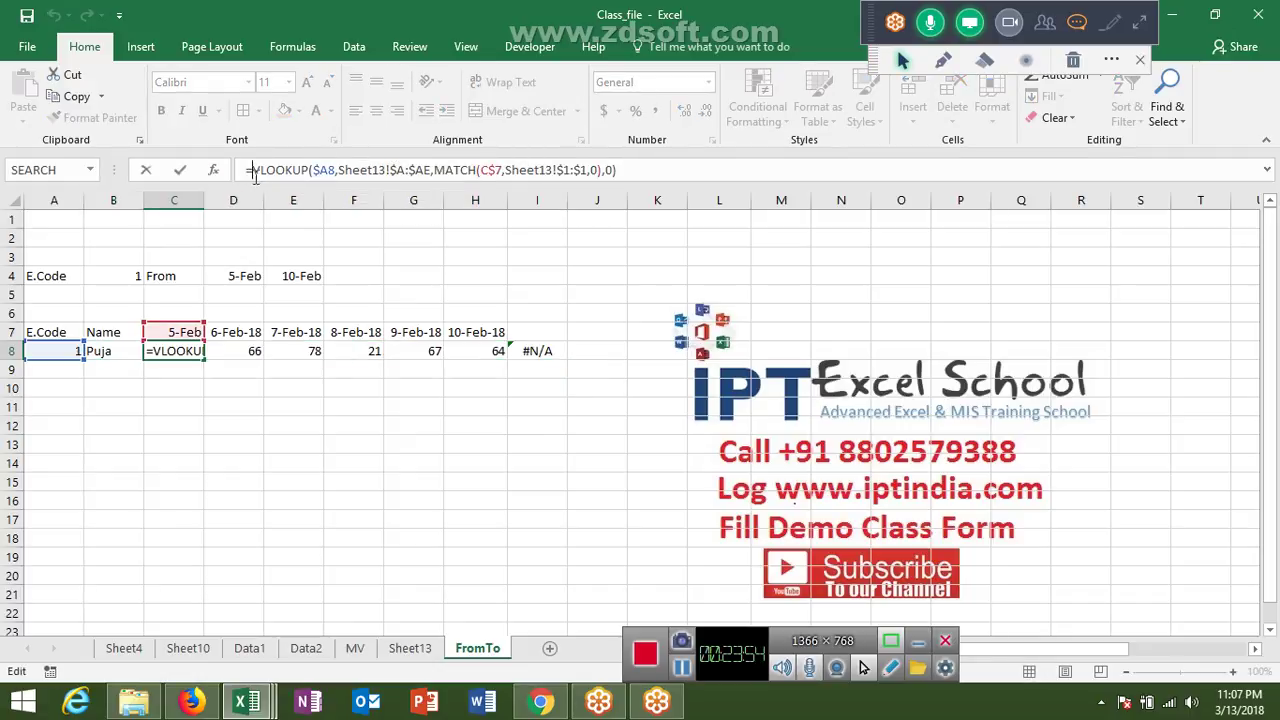
# Wrap C8's lookup in IFERROR(...,"") and extend it along row 8 so #N/A shows blank
pyautogui.write('if')
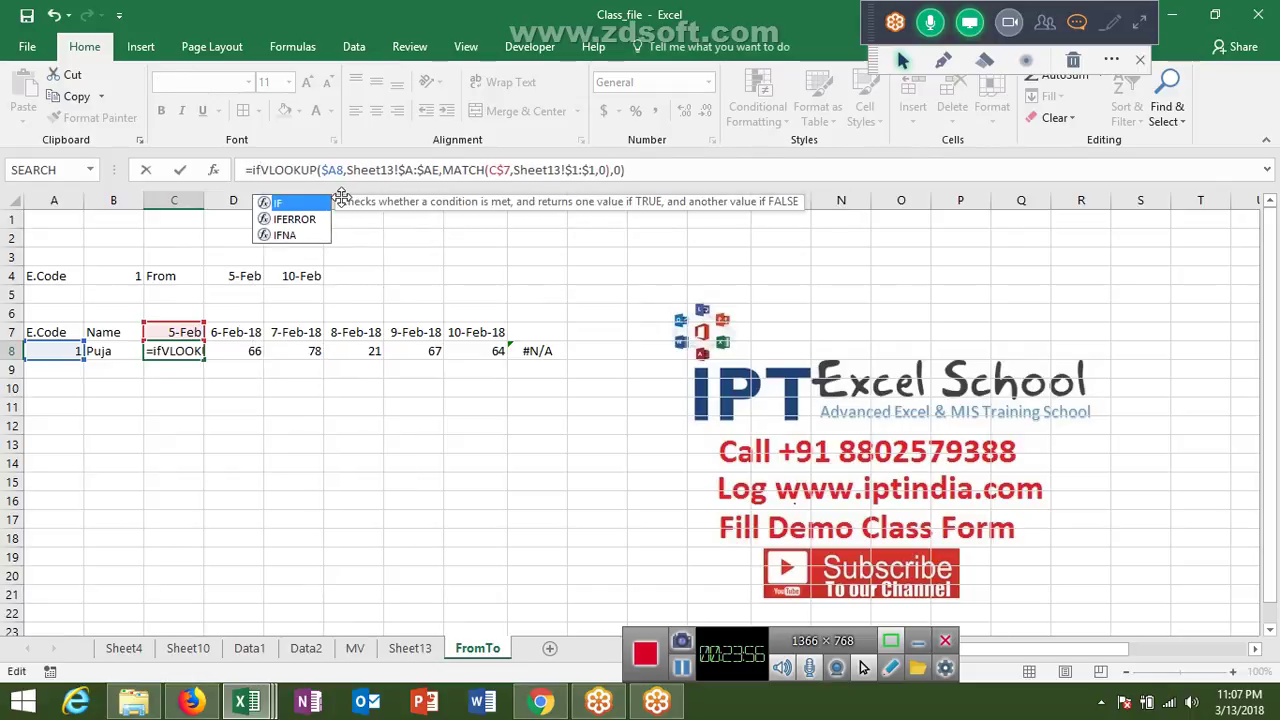
pyautogui.press('Down')
pyautogui.press('Tab')
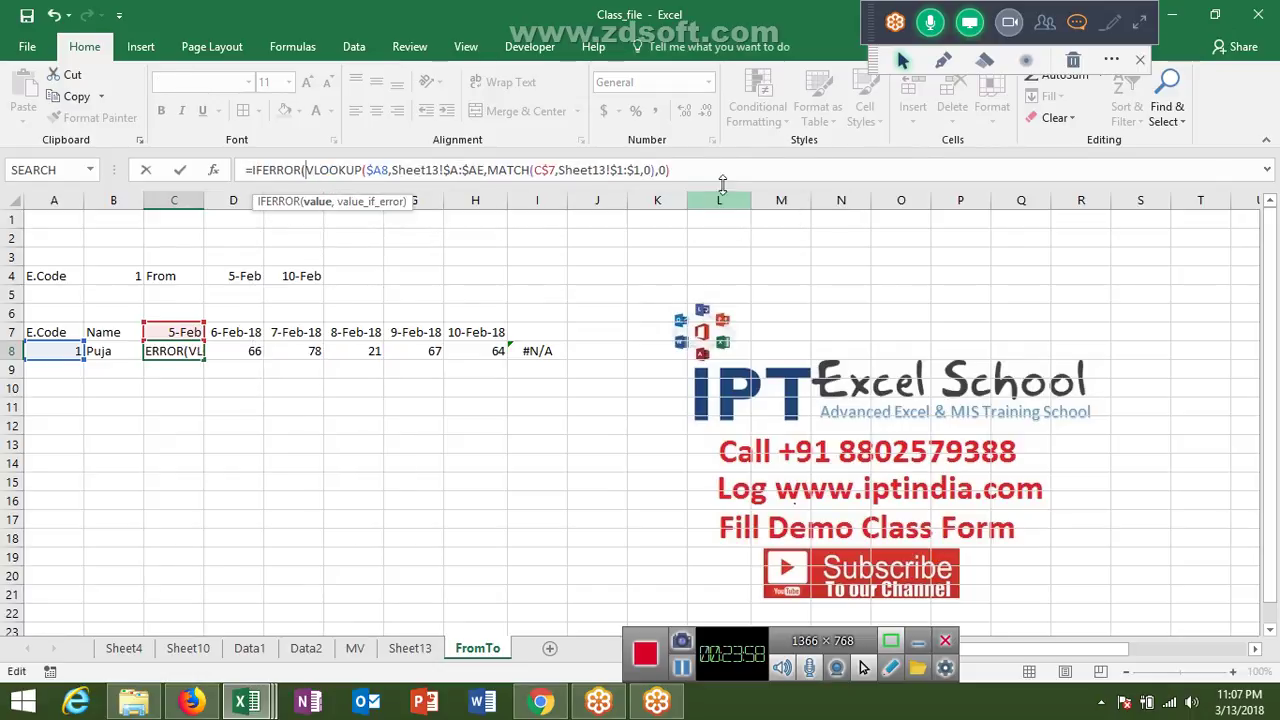
pyautogui.click(720, 165)
pyautogui.write(',0')
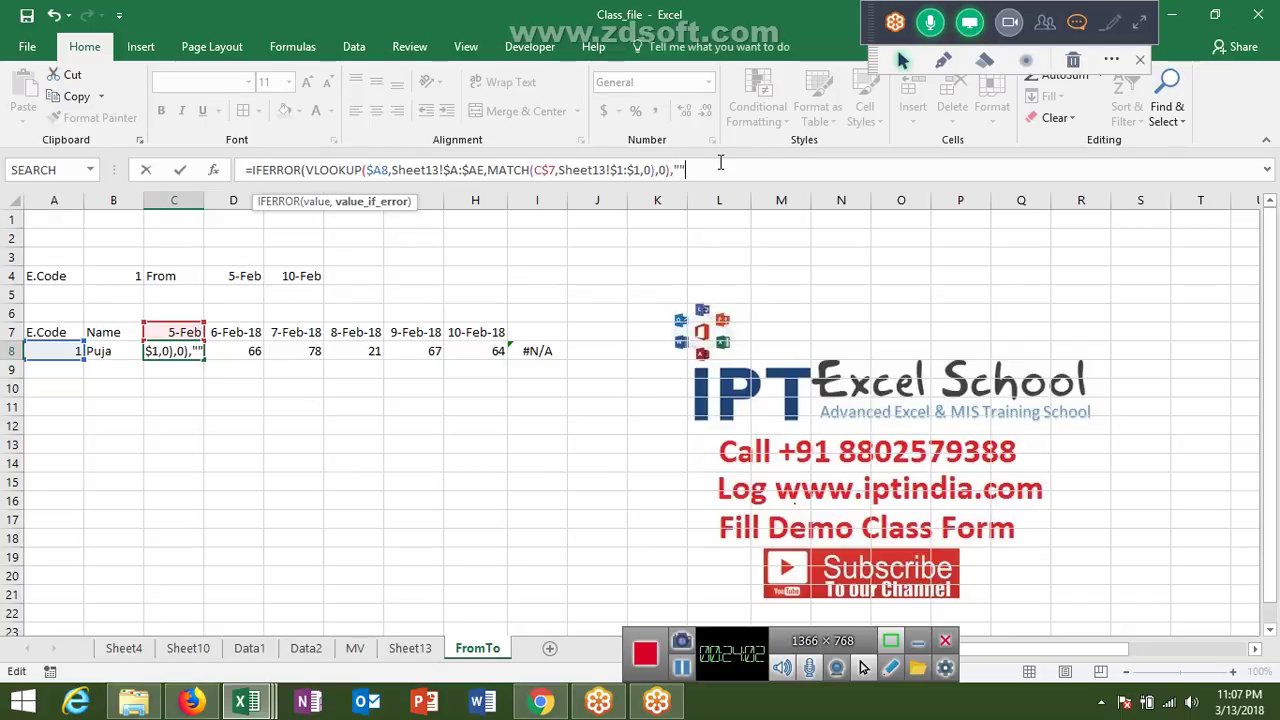
pyautogui.write(')')
pyautogui.press('Return')
pyautogui.press('Up')
pyautogui.hotkey('shift', 'Right')
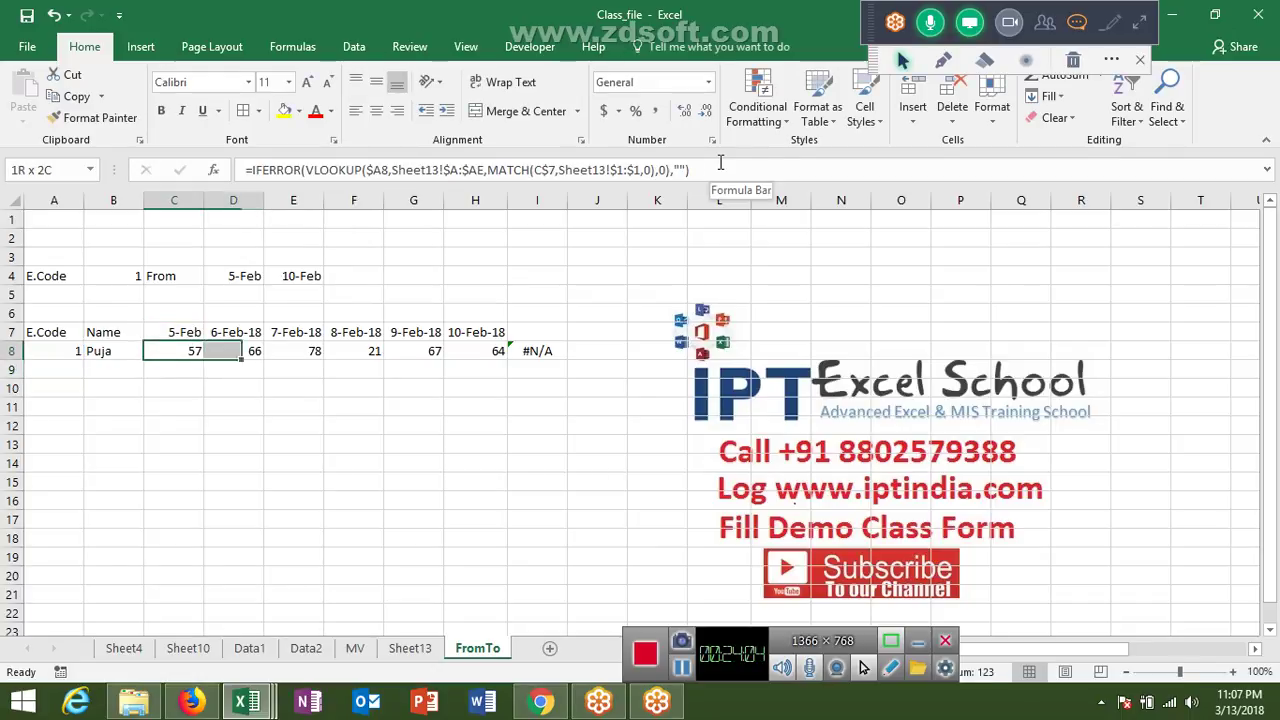
pyautogui.hotkey('shift', 'Right')
pyautogui.hotkey('shift', 'Right')
pyautogui.hotkey('shift', 'Right')
pyautogui.hotkey('shift', 'Right')
pyautogui.hotkey('shift', 'Right')
pyautogui.hotkey('shift', 'Right')
pyautogui.hotkey('shift', 'Right')
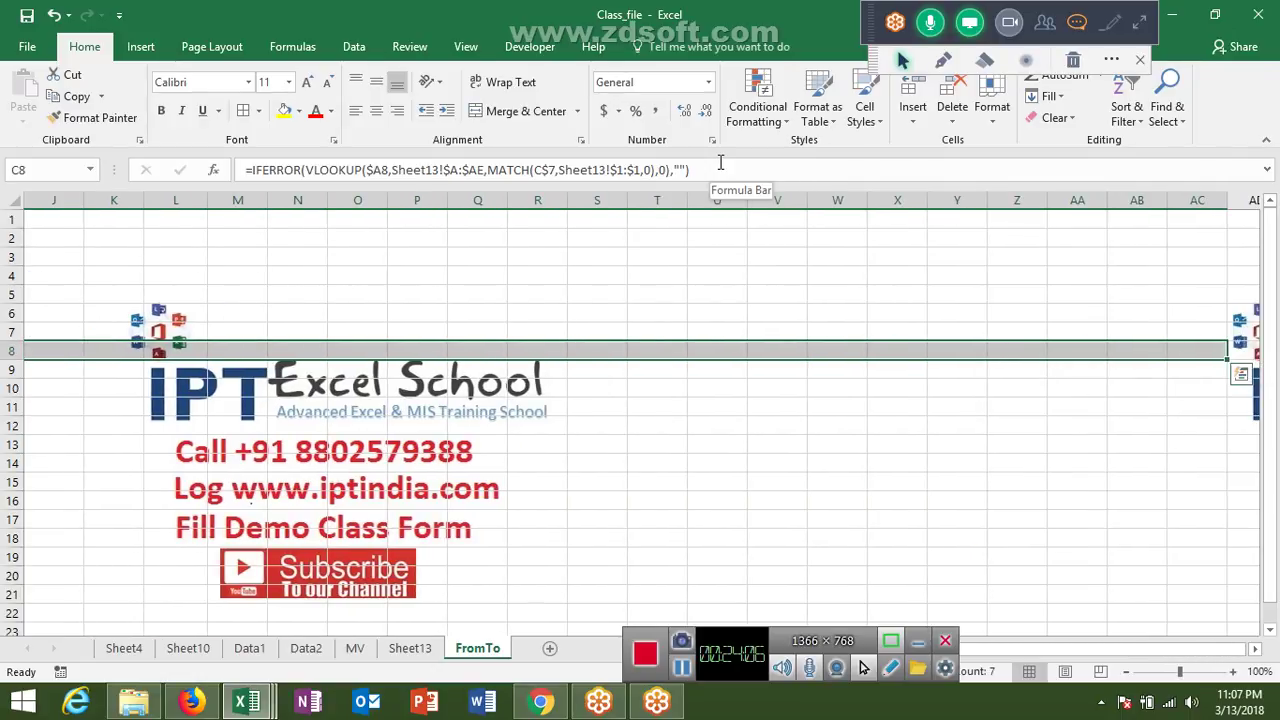
pyautogui.press('Up')
pyautogui.press('Home')
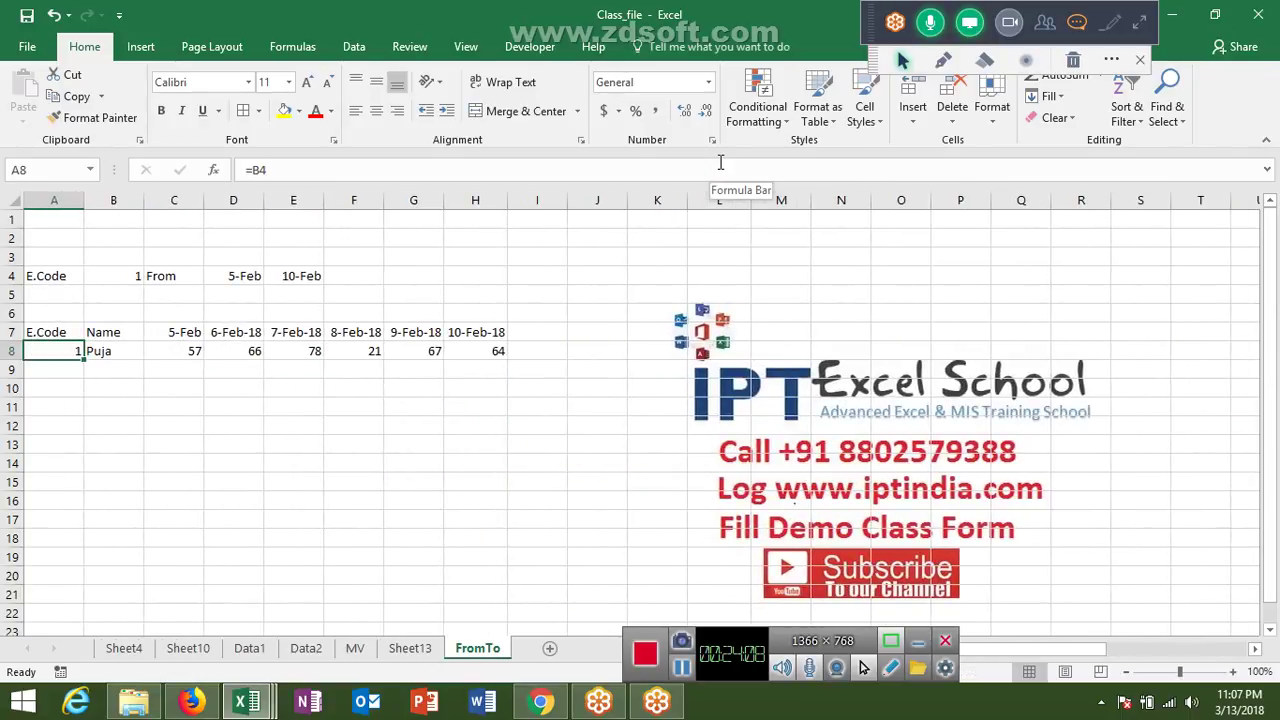
pyautogui.press('Up')
pyautogui.press('Up')
pyautogui.press('Right')
pyautogui.press('Right')
# Set the employee code in B4 to 2 and the date range to 2/10 through 2/22
pyautogui.press('Up')
pyautogui.press('Left')
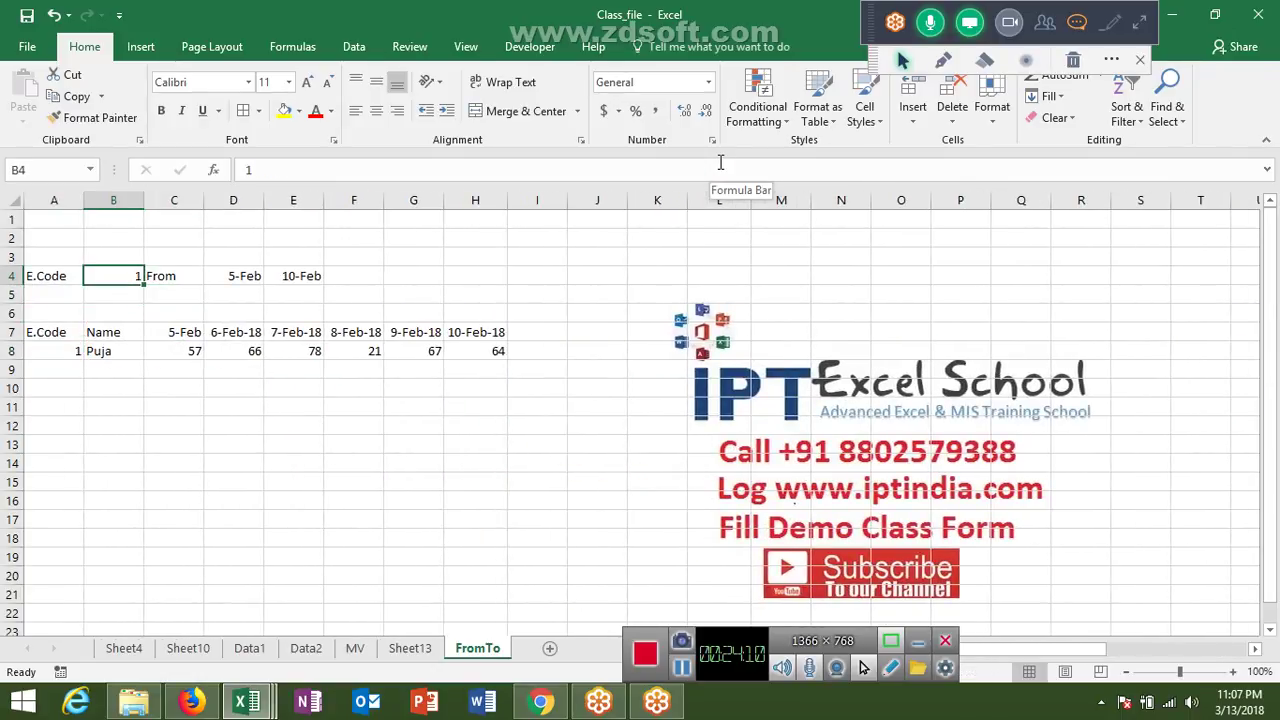
pyautogui.write('2')
pyautogui.press('Return')
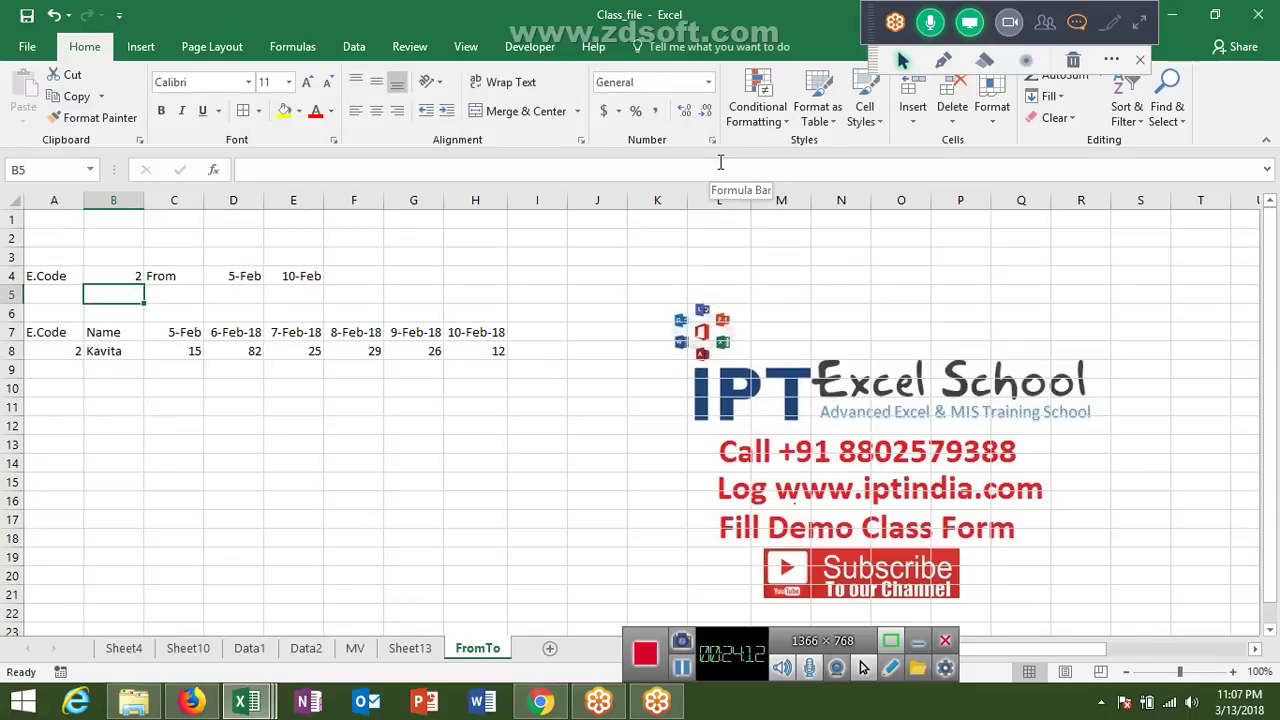
pyautogui.press('Up')
pyautogui.press('Right')
pyautogui.press('Right')
pyautogui.press('Right')
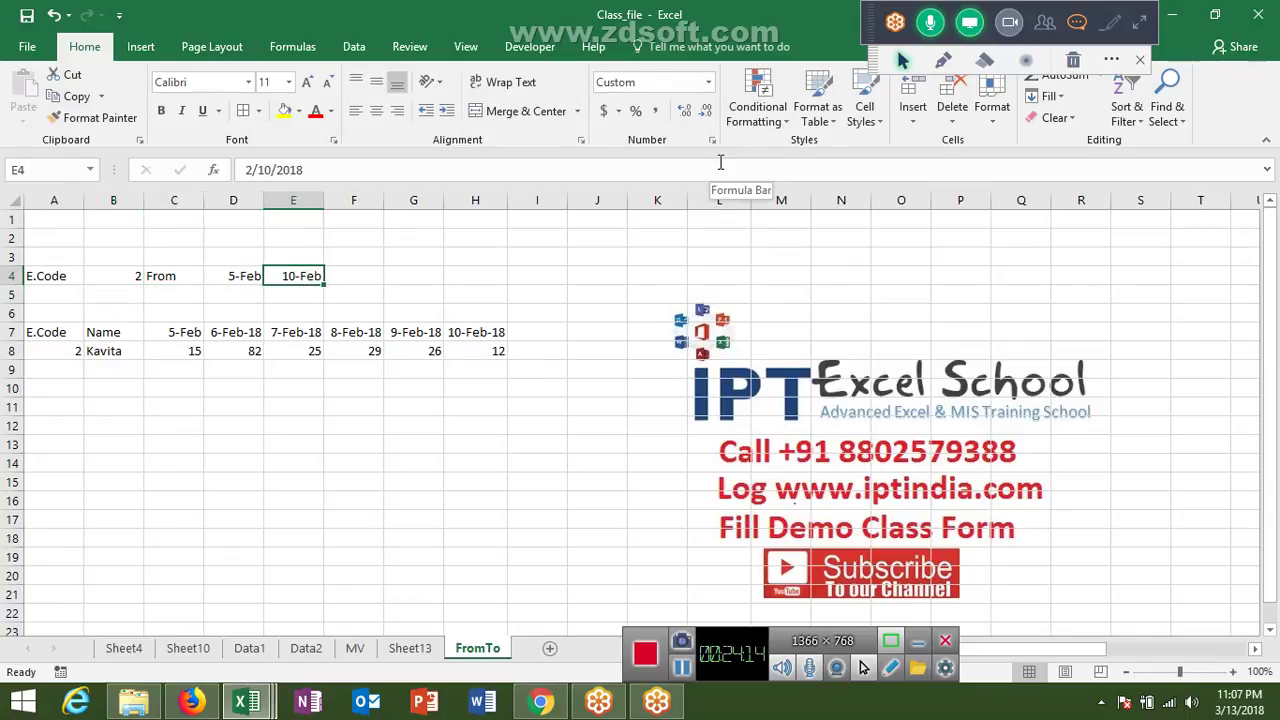
pyautogui.press('Left')
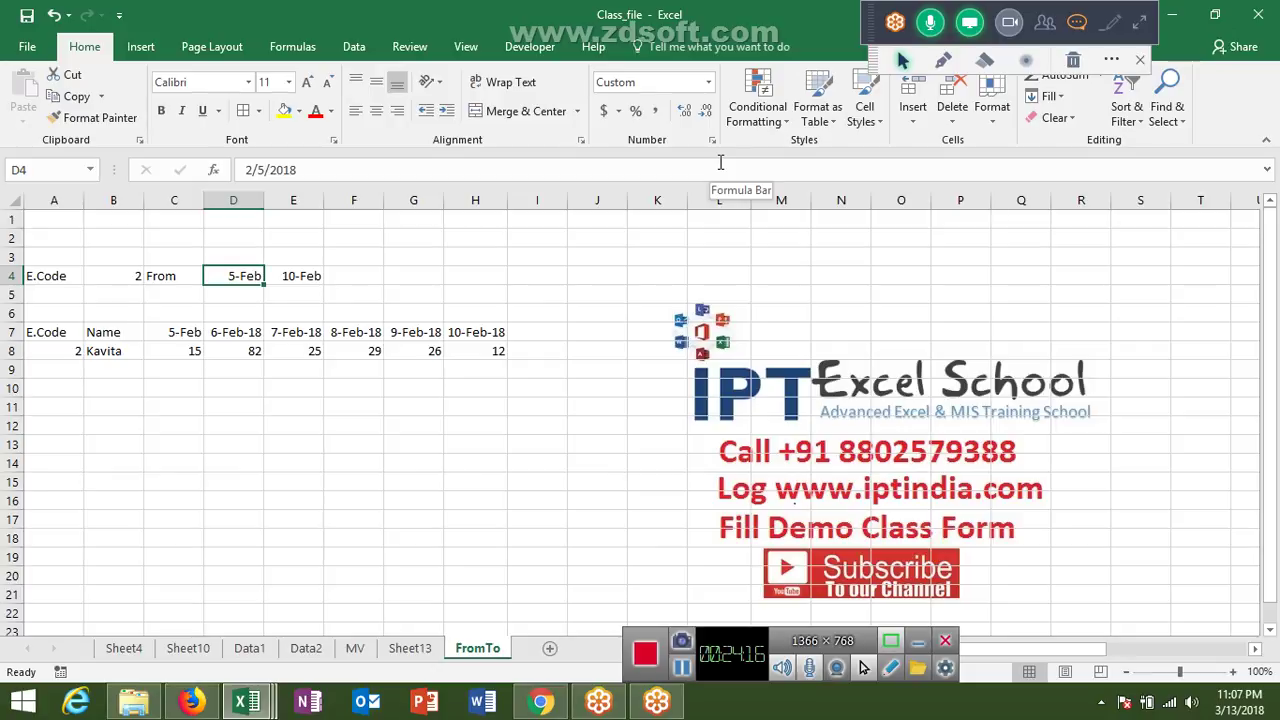
pyautogui.write('2/10')
pyautogui.press('Return')
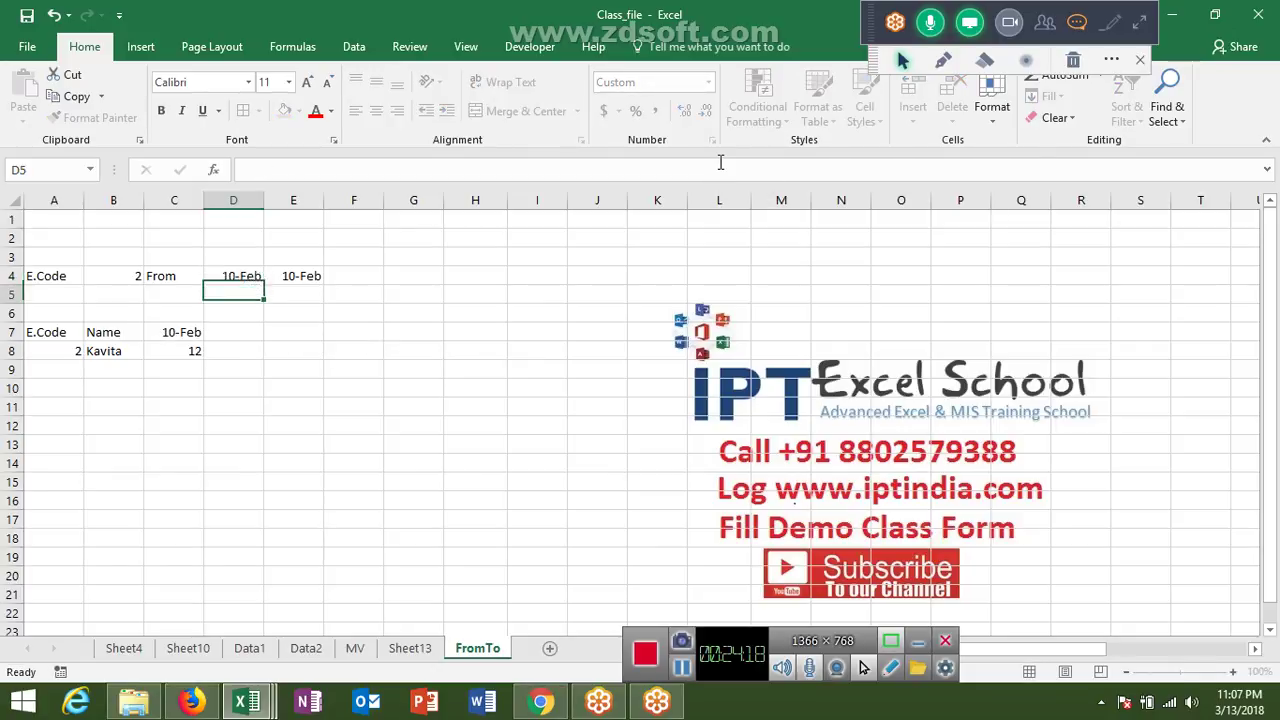
pyautogui.press('Up')
pyautogui.press('Right')
pyautogui.write('2/')
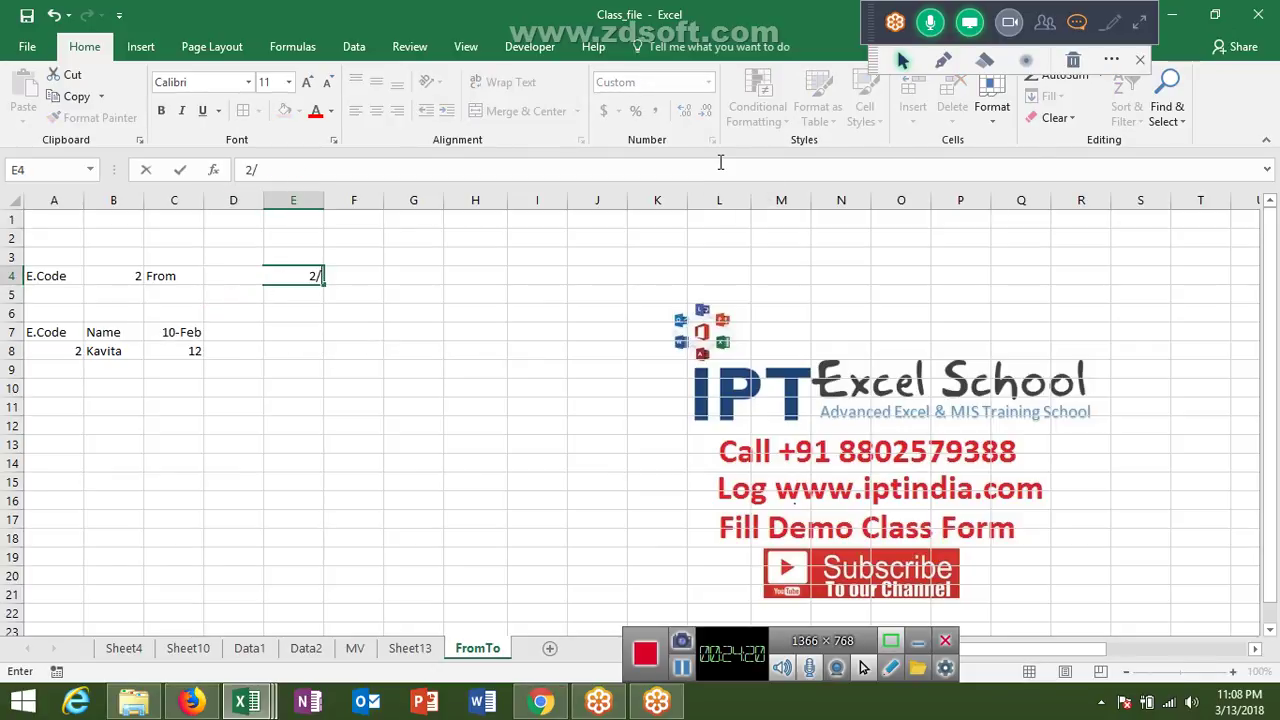
pyautogui.write('22')
pyautogui.press('Return')
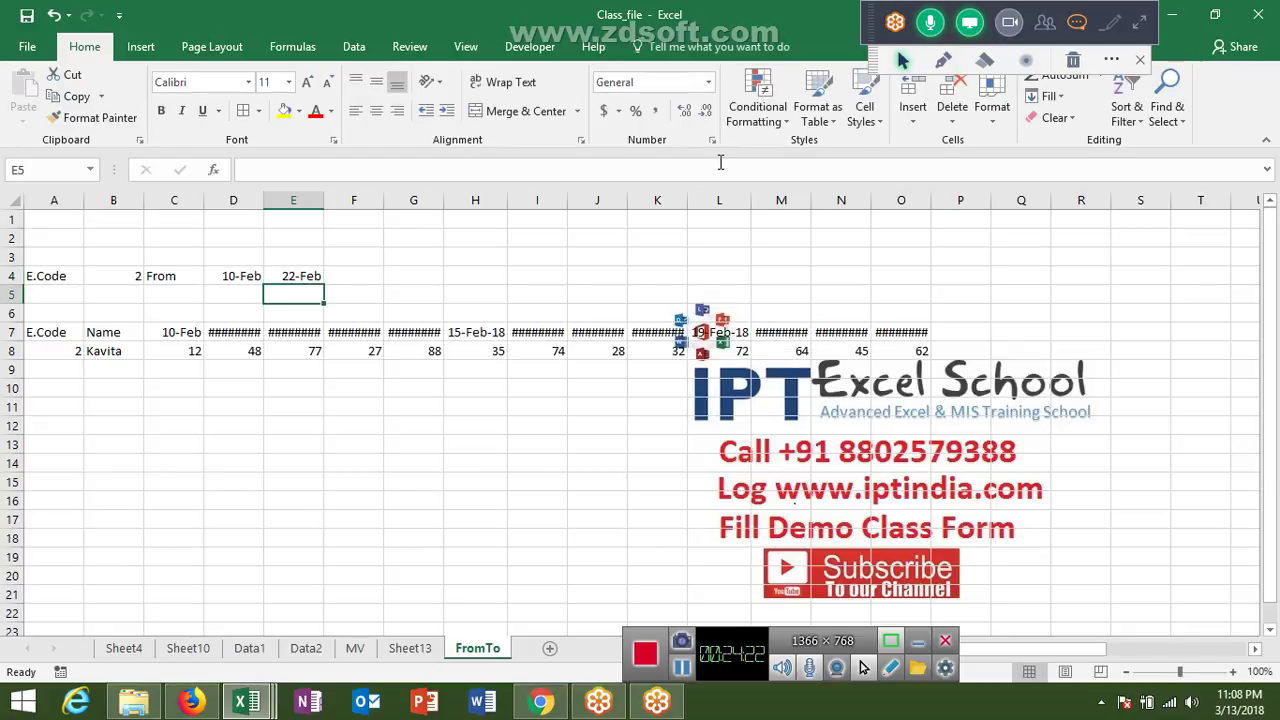
# Autofit all columns so the dates 10-Feb through 22-Feb-18 display in full
pyautogui.click(13, 200)
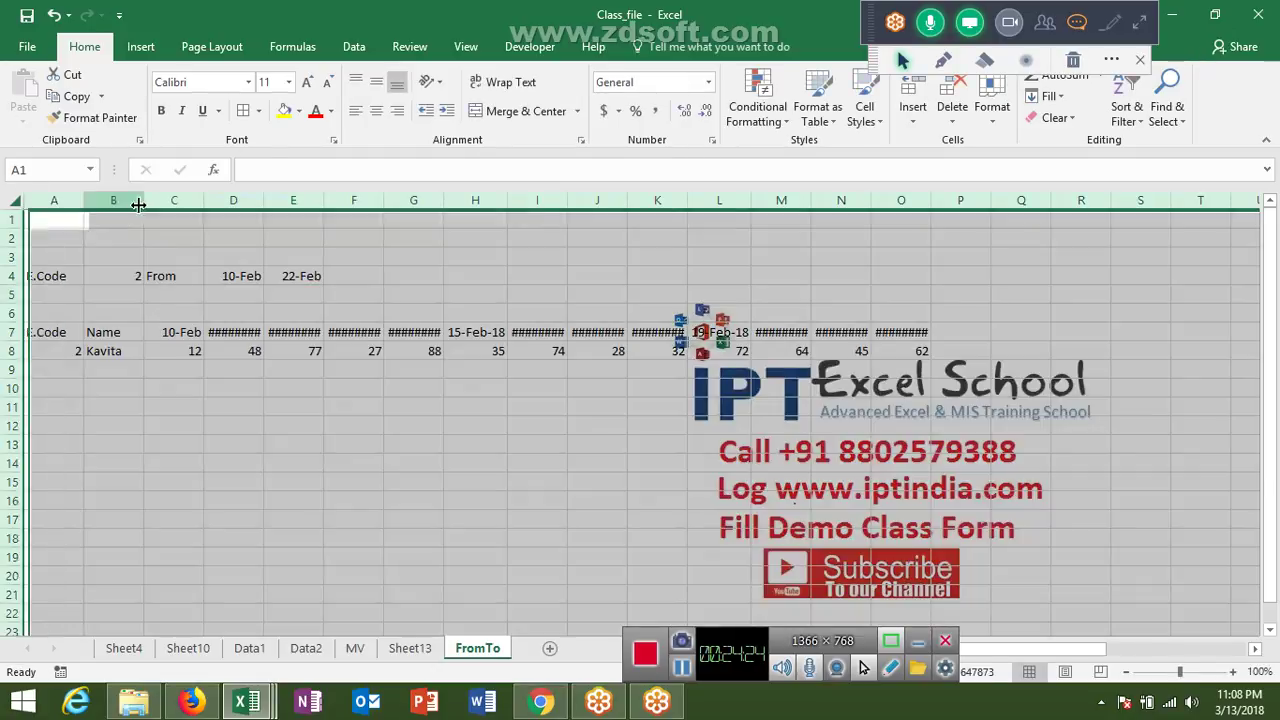
pyautogui.click(190, 200)
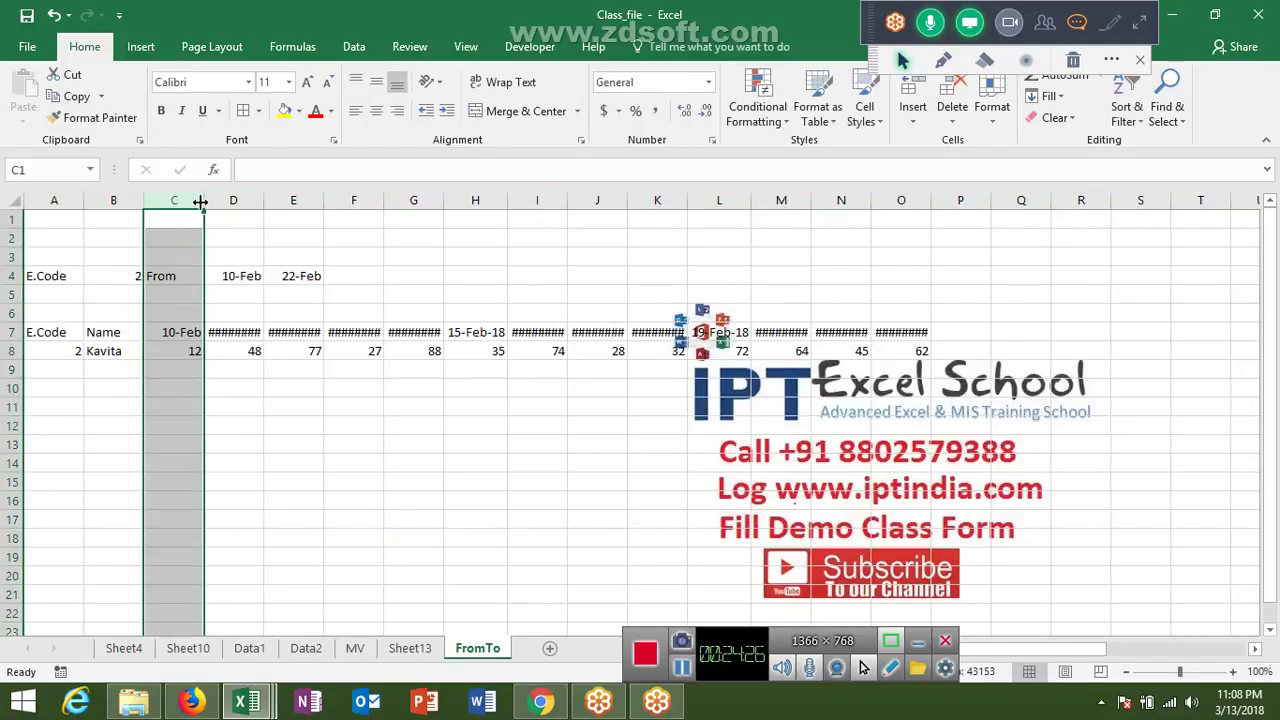
pyautogui.click(12, 199)
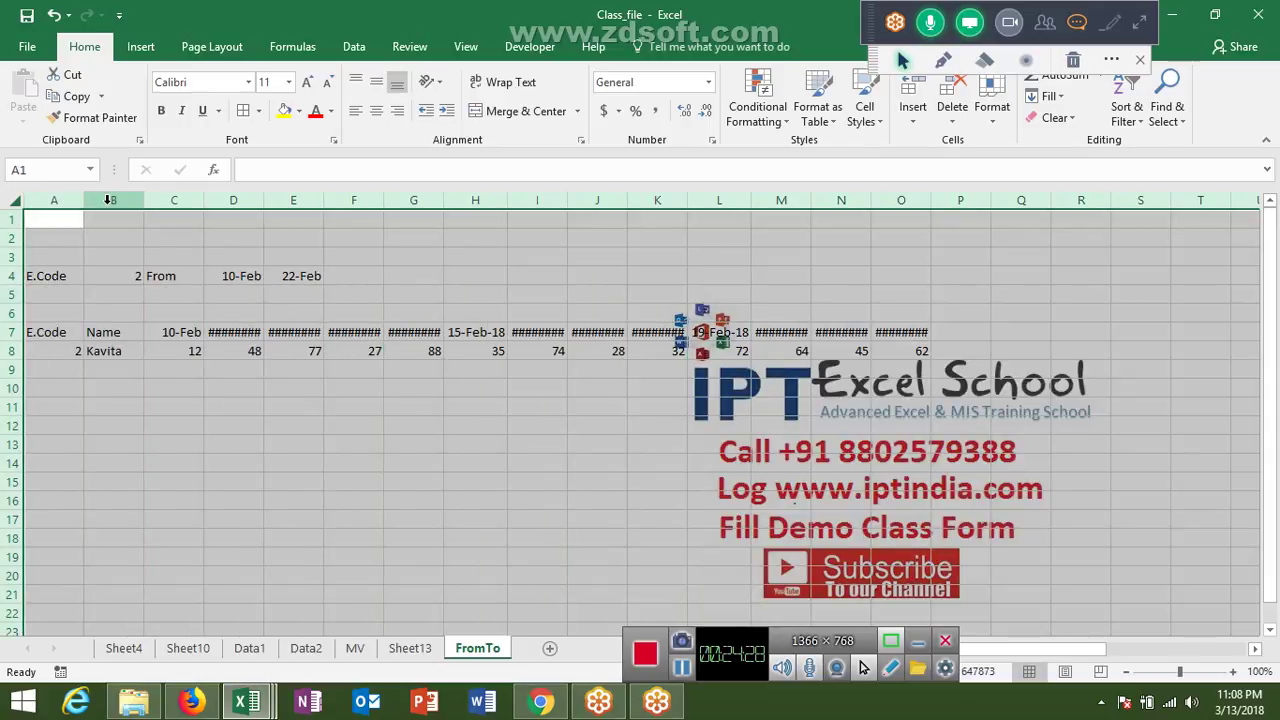
pyautogui.doubleClick(149, 206)
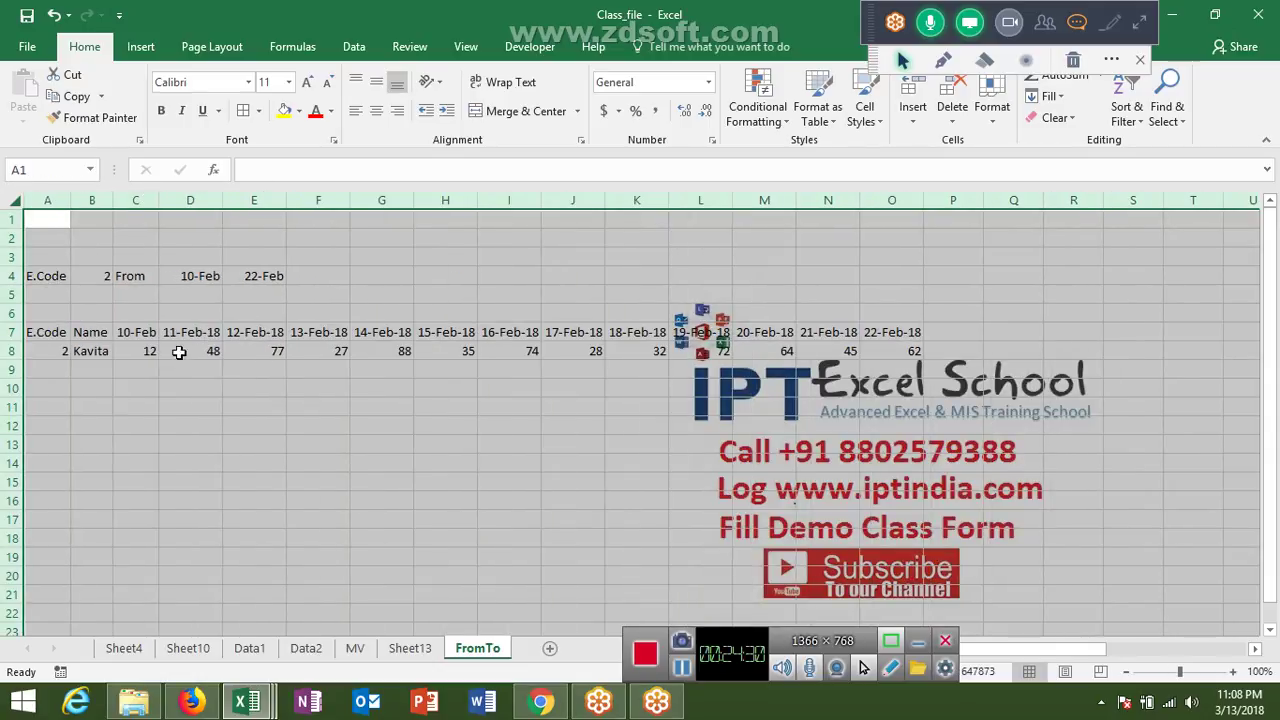
pyautogui.click(189, 351)
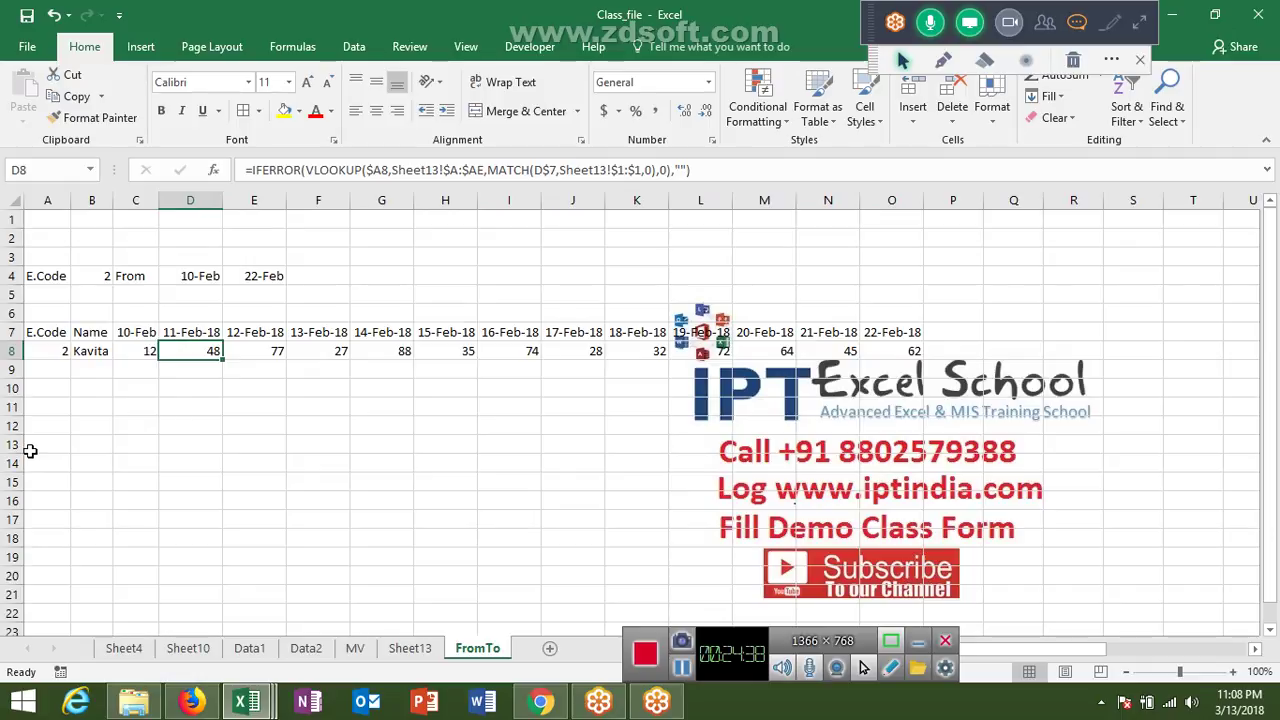
# Check the workbook's file info, then return from Gmail to the FromTo sheet to inspect cell A8's formula
pyautogui.click(28, 47)
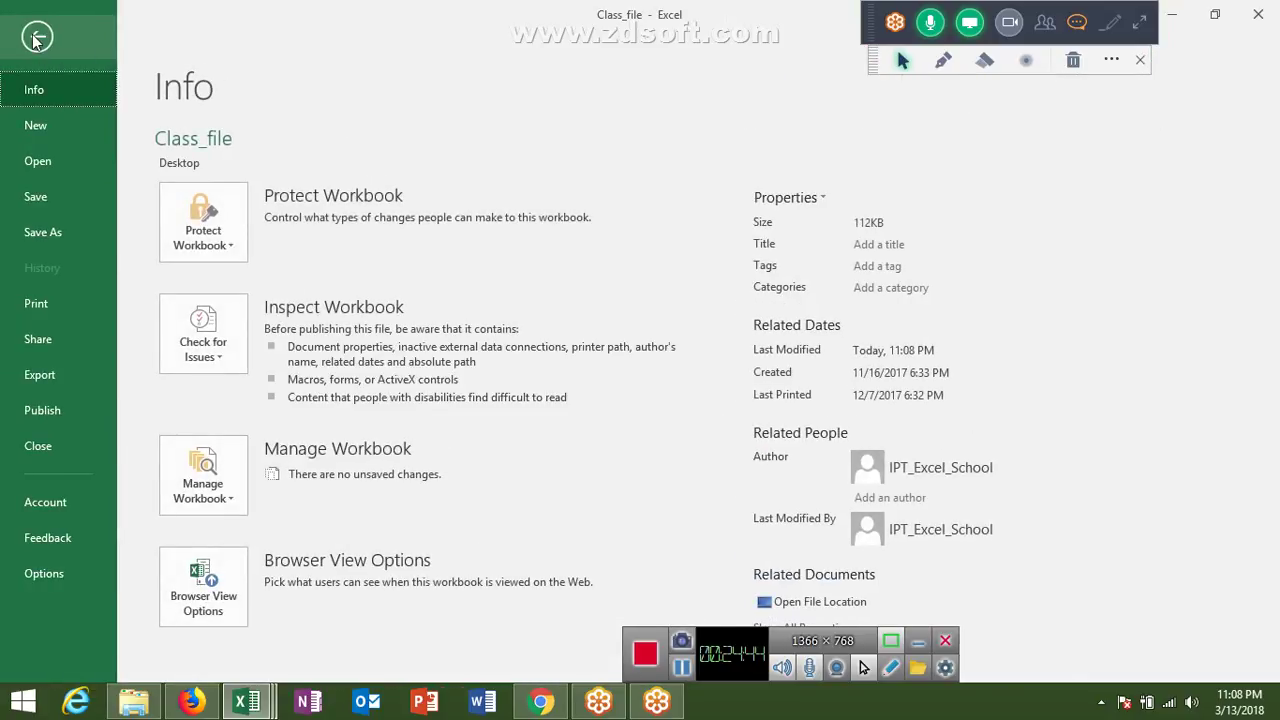
pyautogui.click(32, 28)
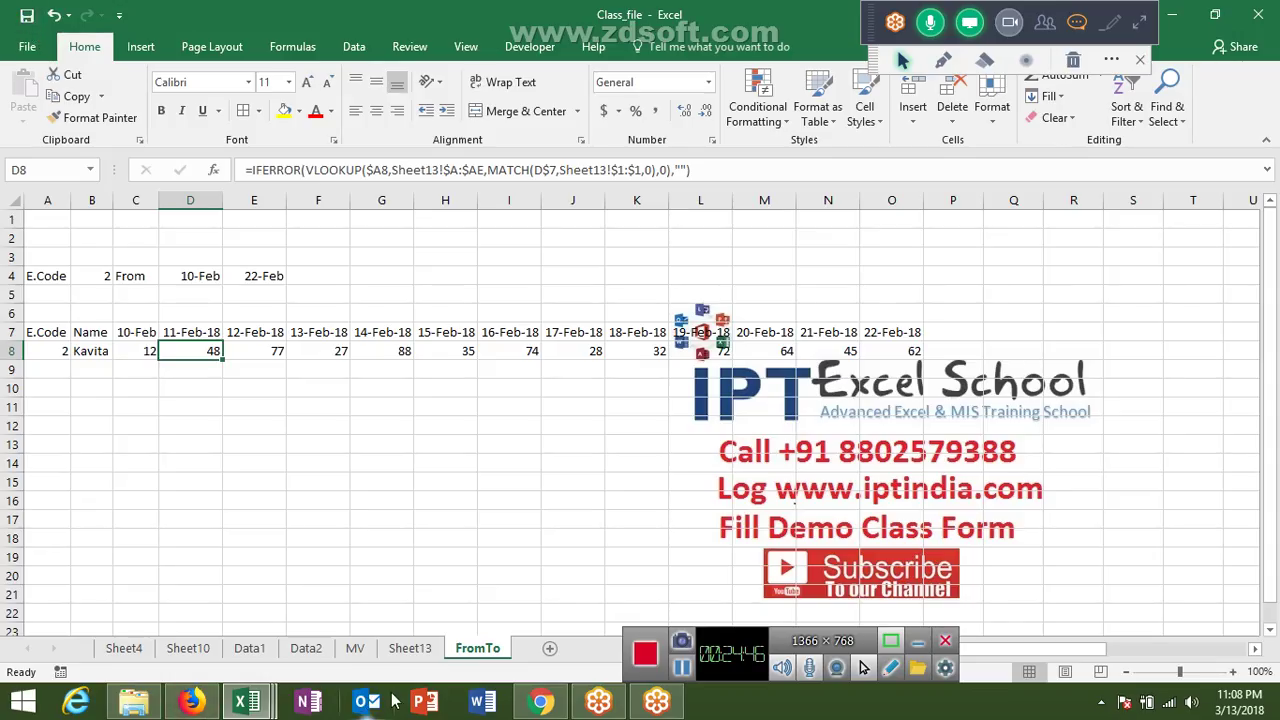
pyautogui.click(542, 702)
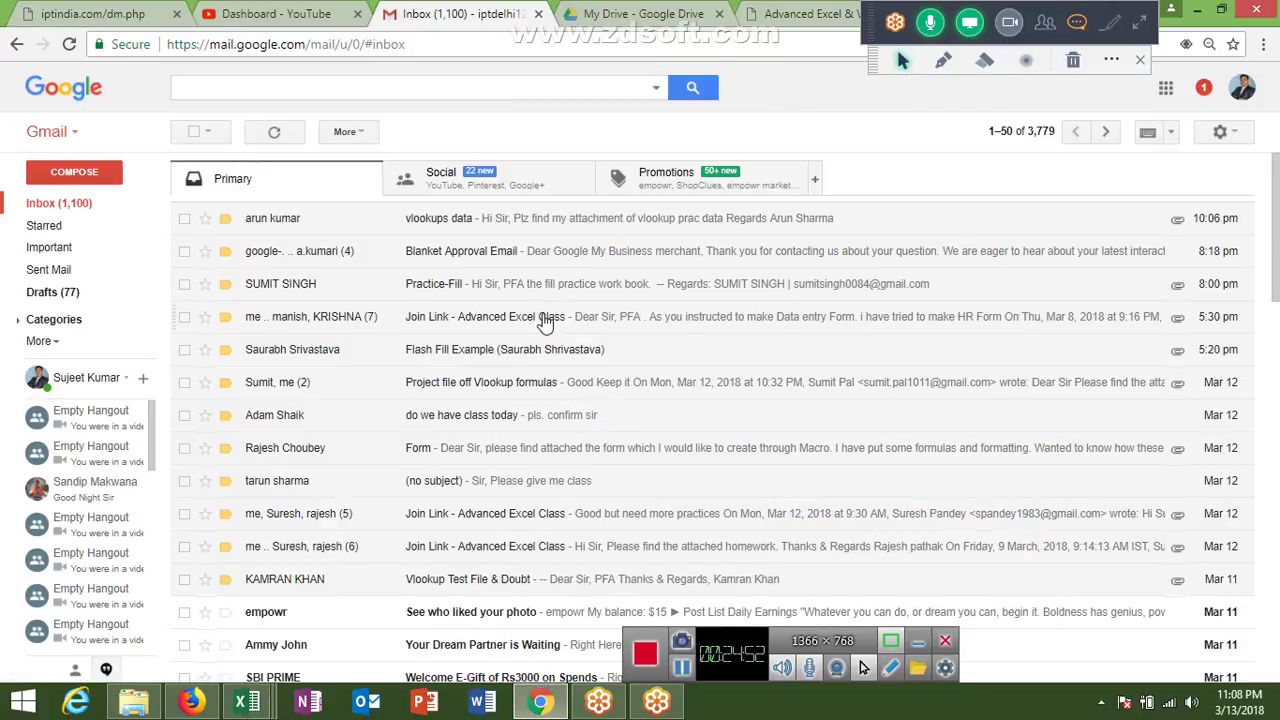
pyautogui.hotkey('alt', 'Tab')
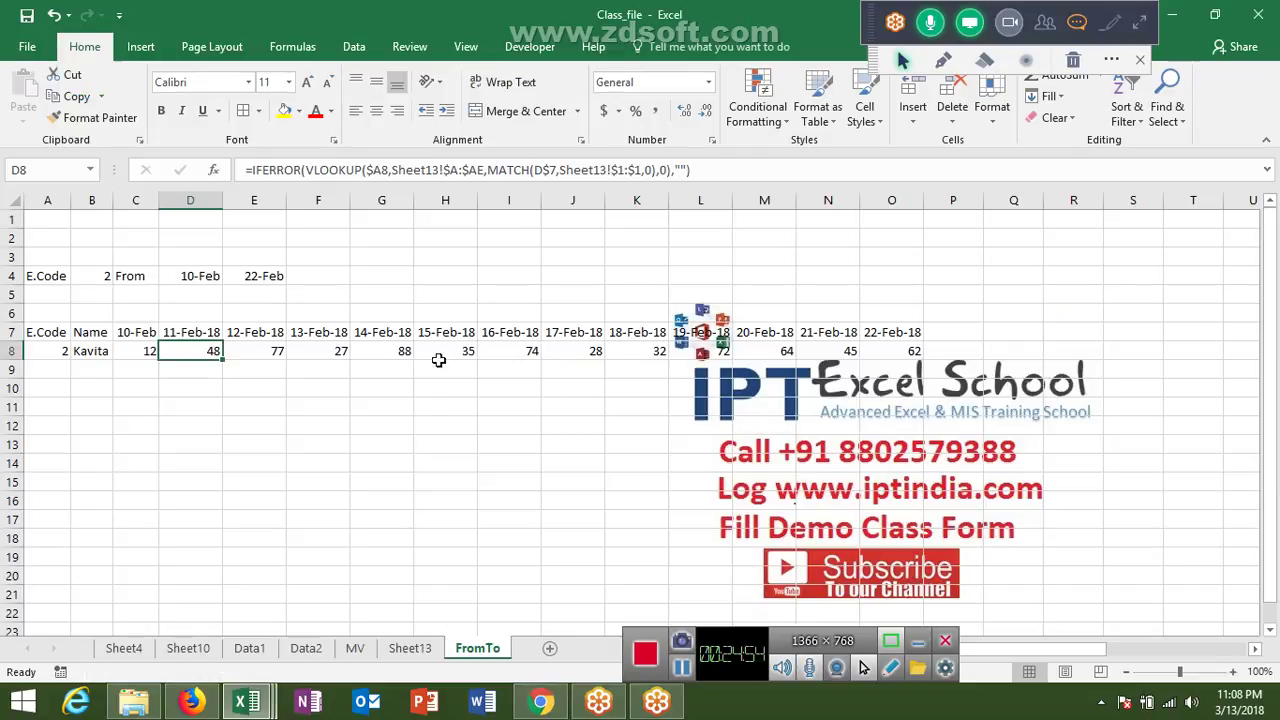
pyautogui.press('Home')
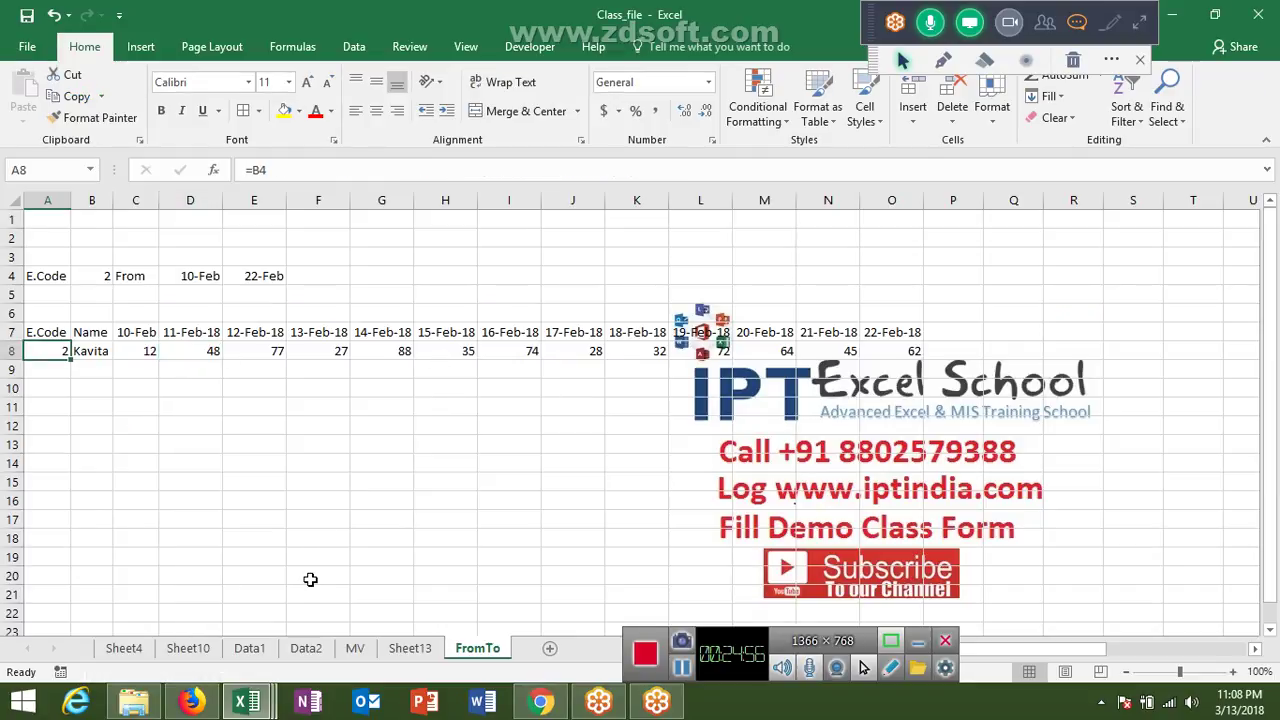
# On Sheet13, verify the E.Code column and the date in L1, then save the workbook
pyautogui.click(423, 650)
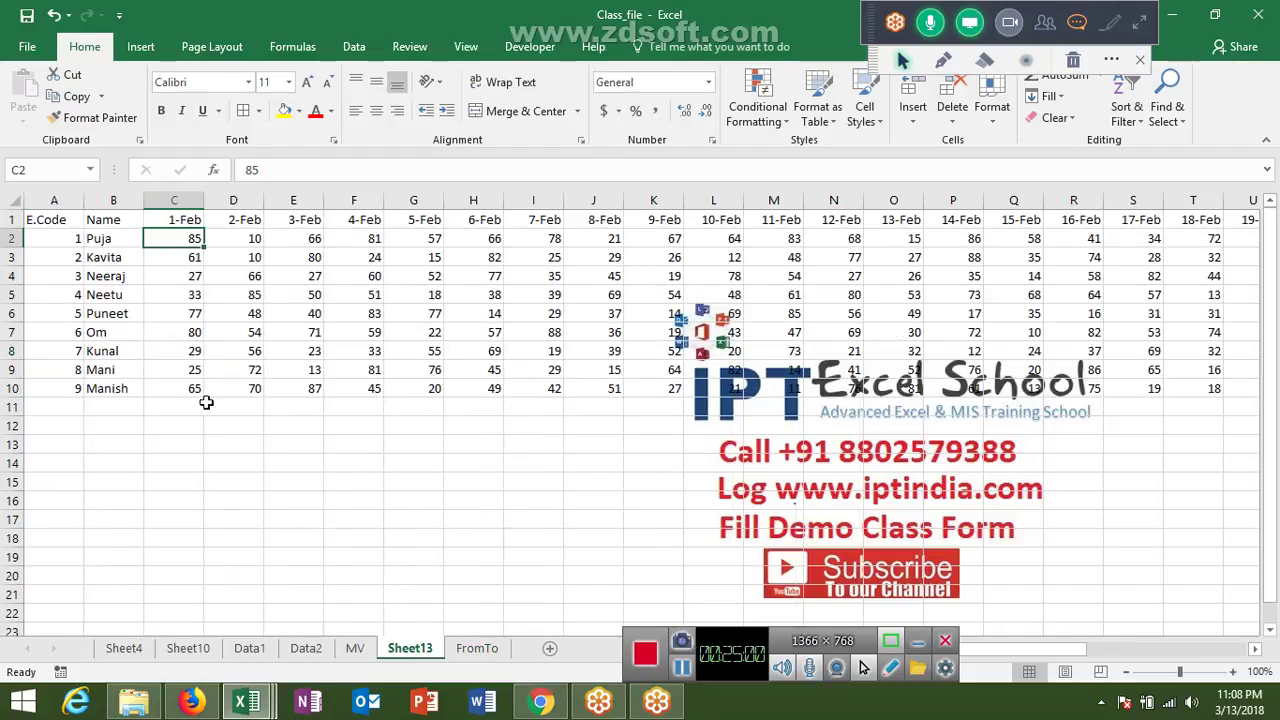
pyautogui.click(53, 200)
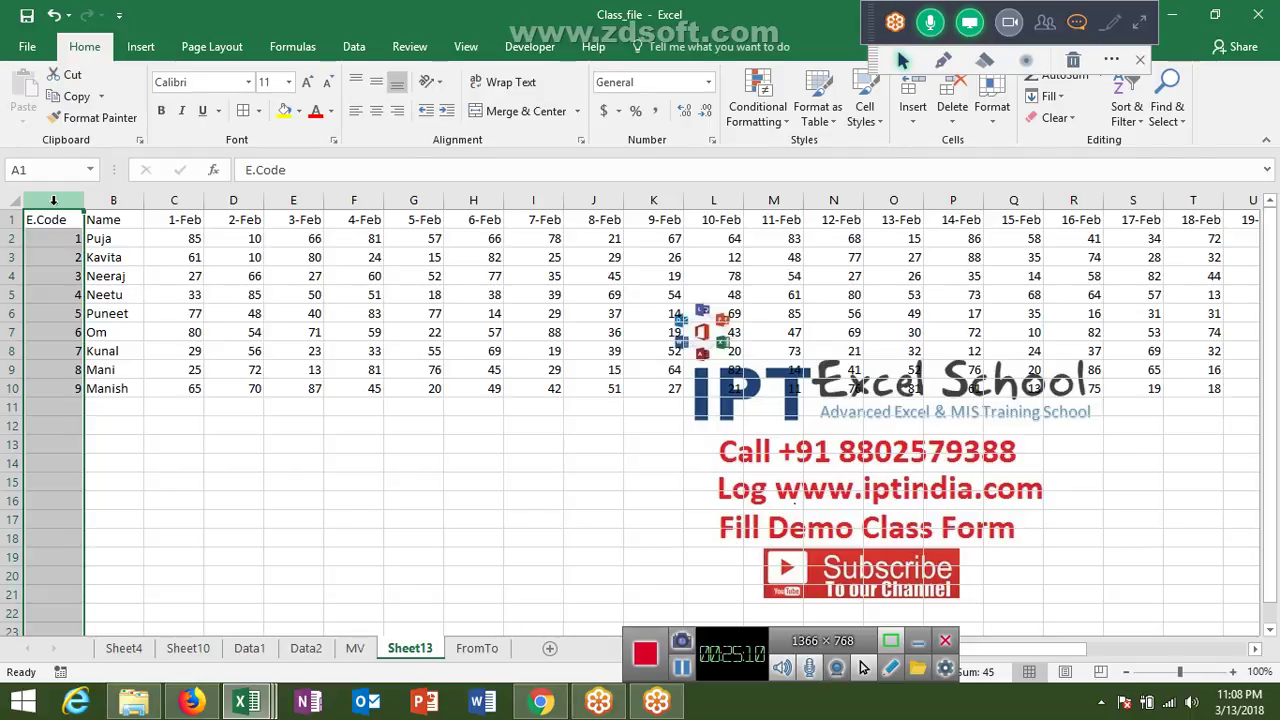
pyautogui.click(738, 219)
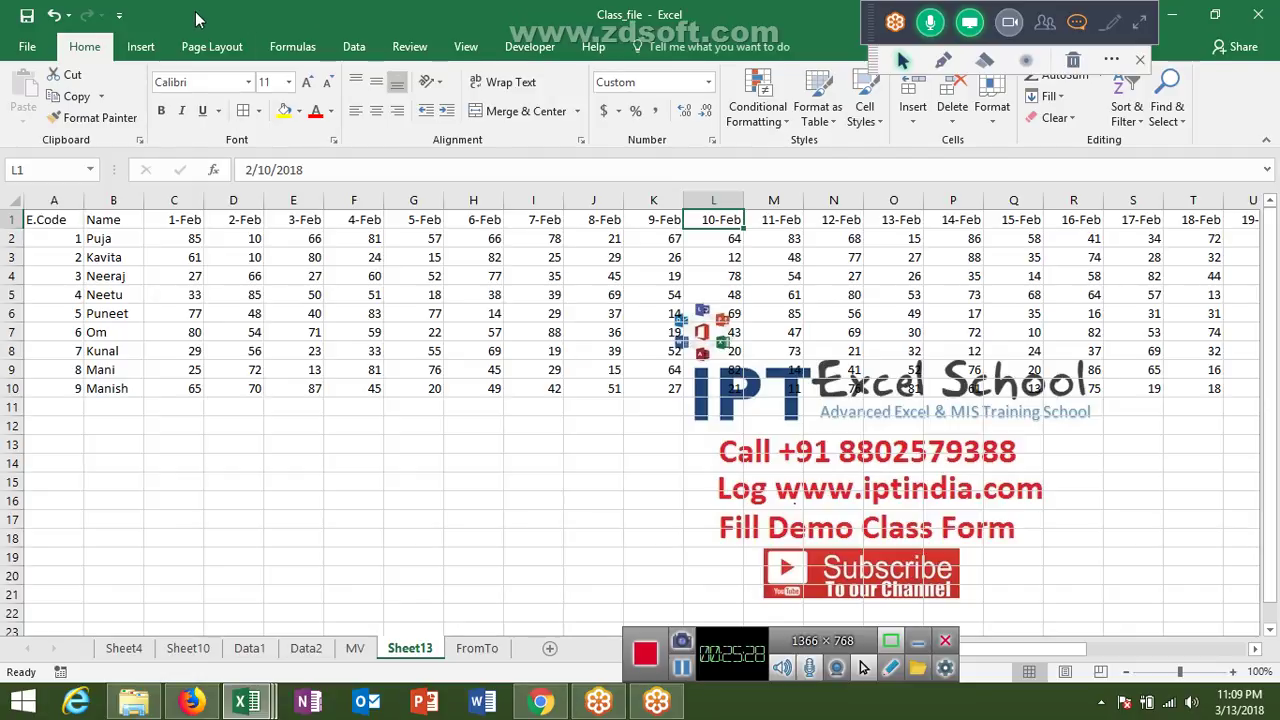
pyautogui.click(27, 17)
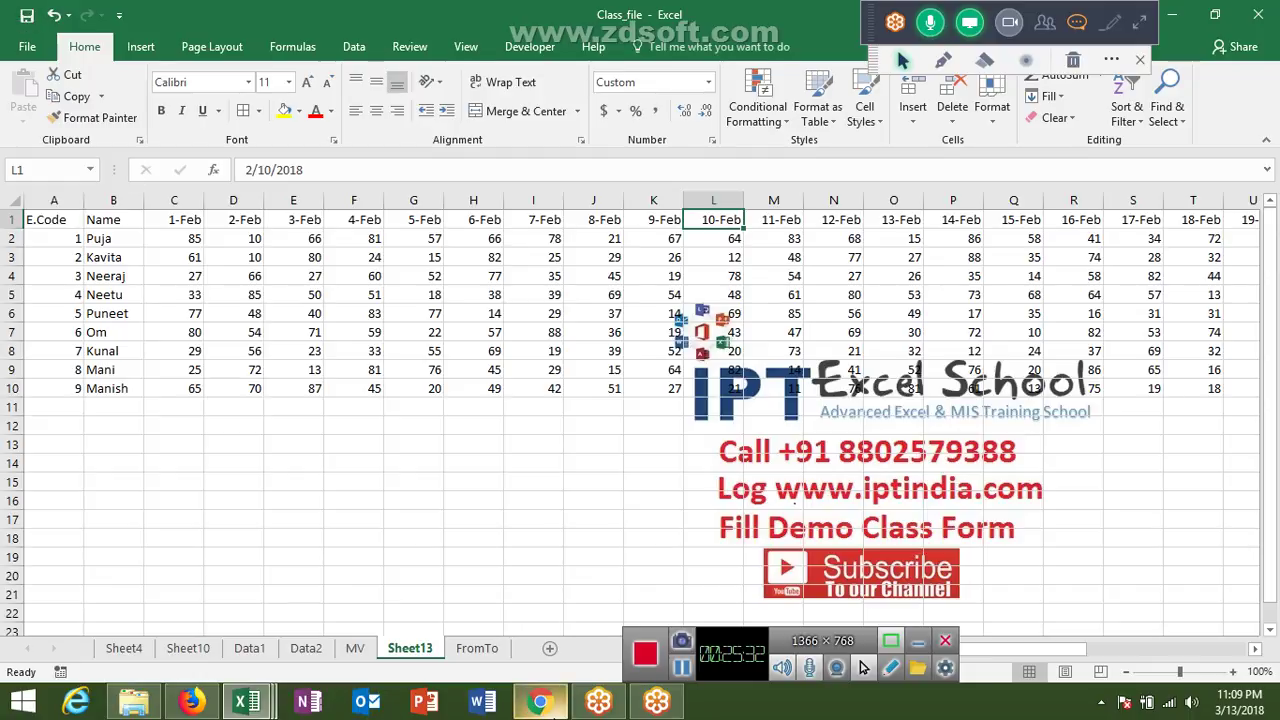
# In Gmail's Sent Mail, open the Join Link - Advanced Excel Class message and start a reply-all
pyautogui.click(550, 712)
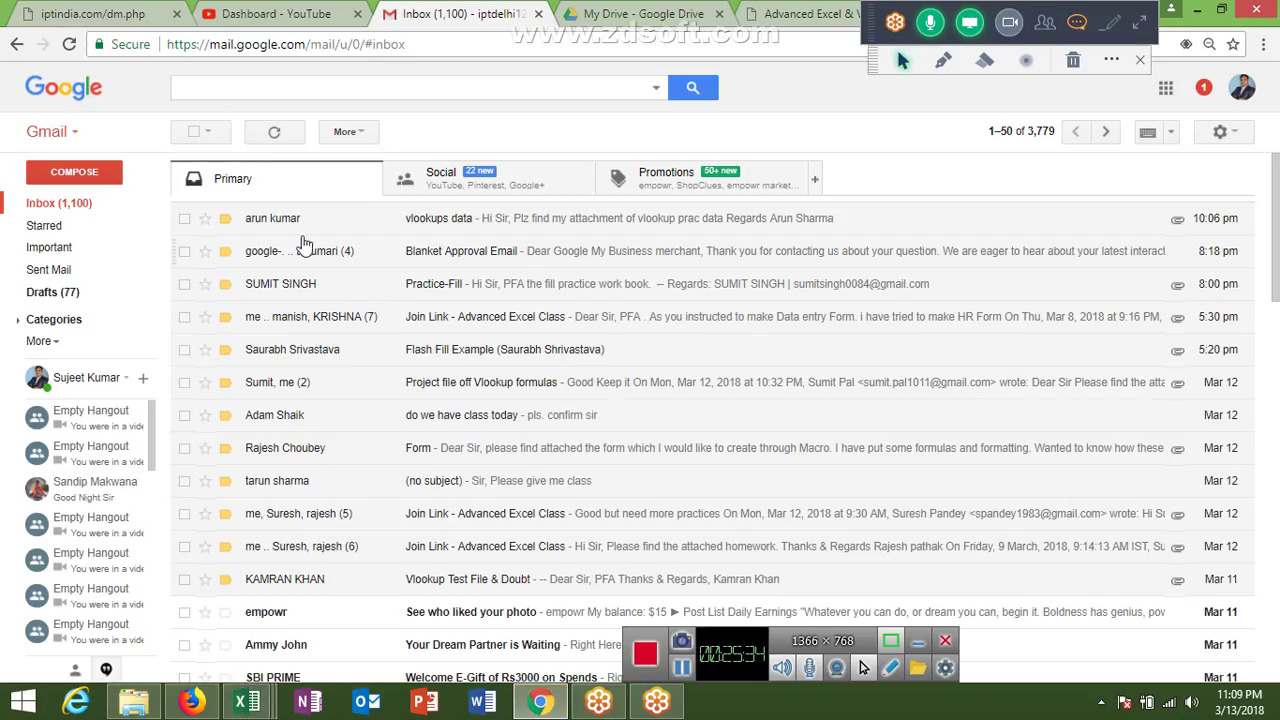
pyautogui.click(82, 272)
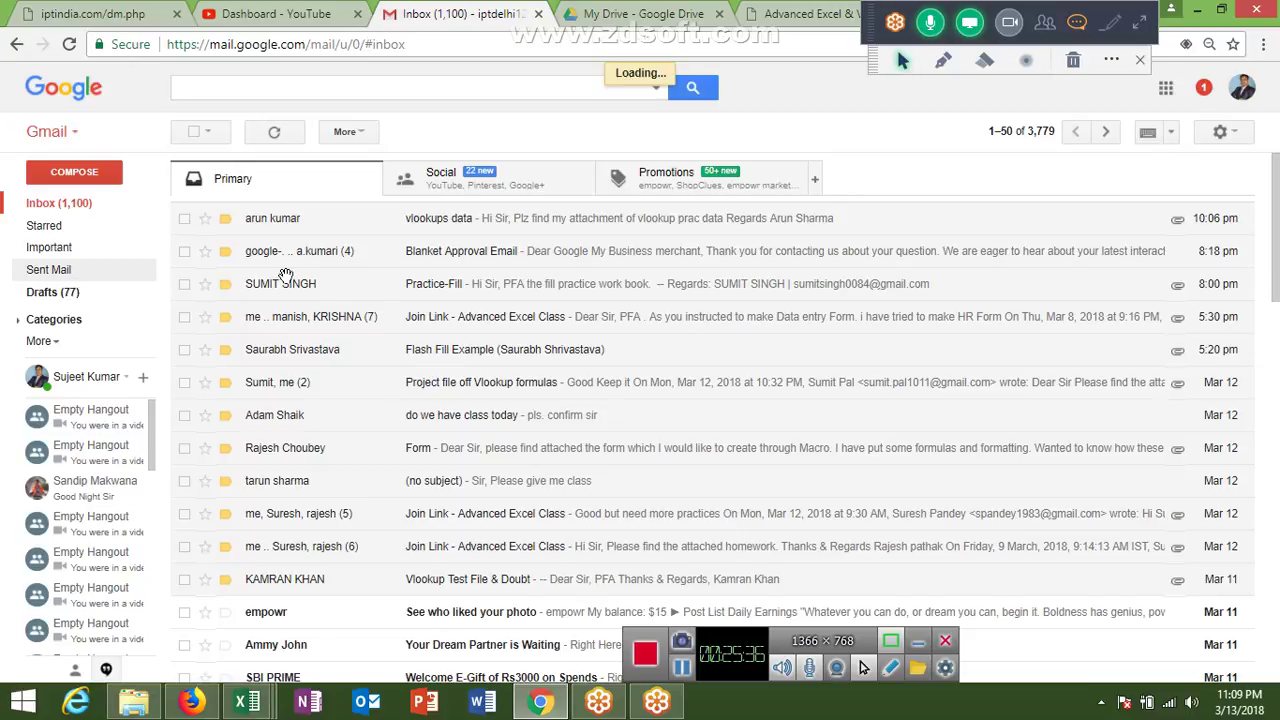
pyautogui.click(455, 169)
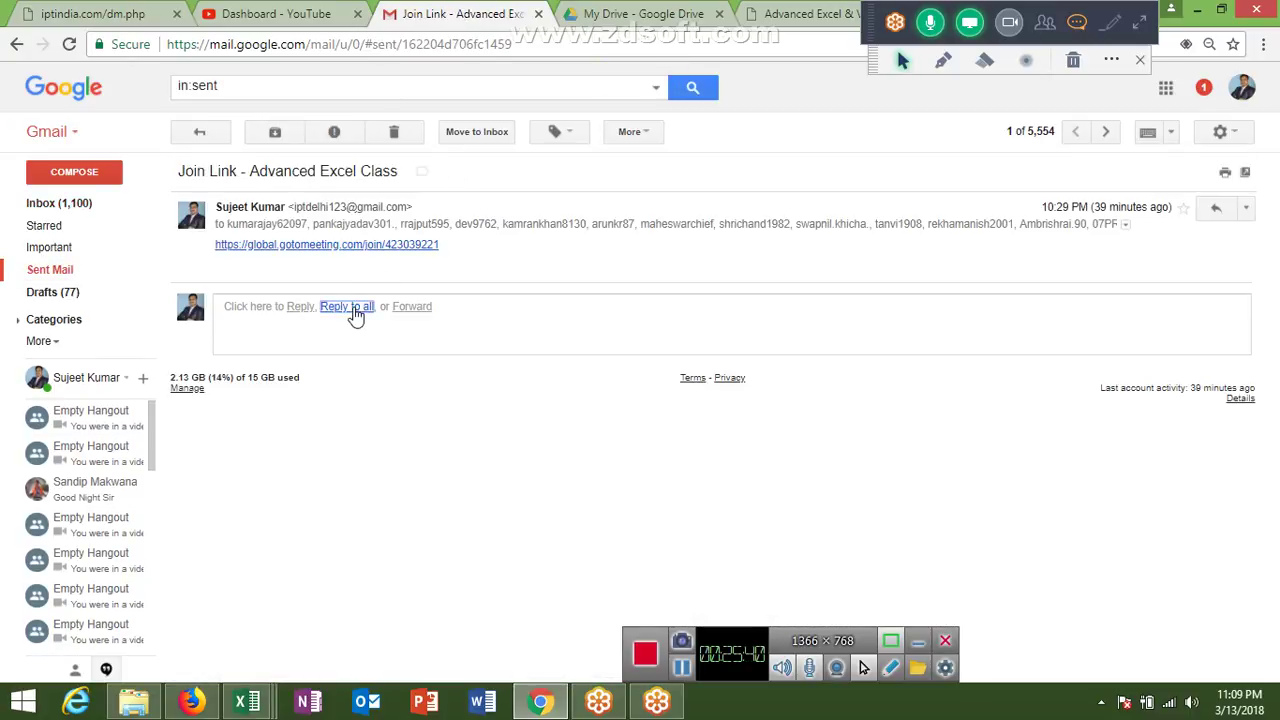
pyautogui.click(347, 307)
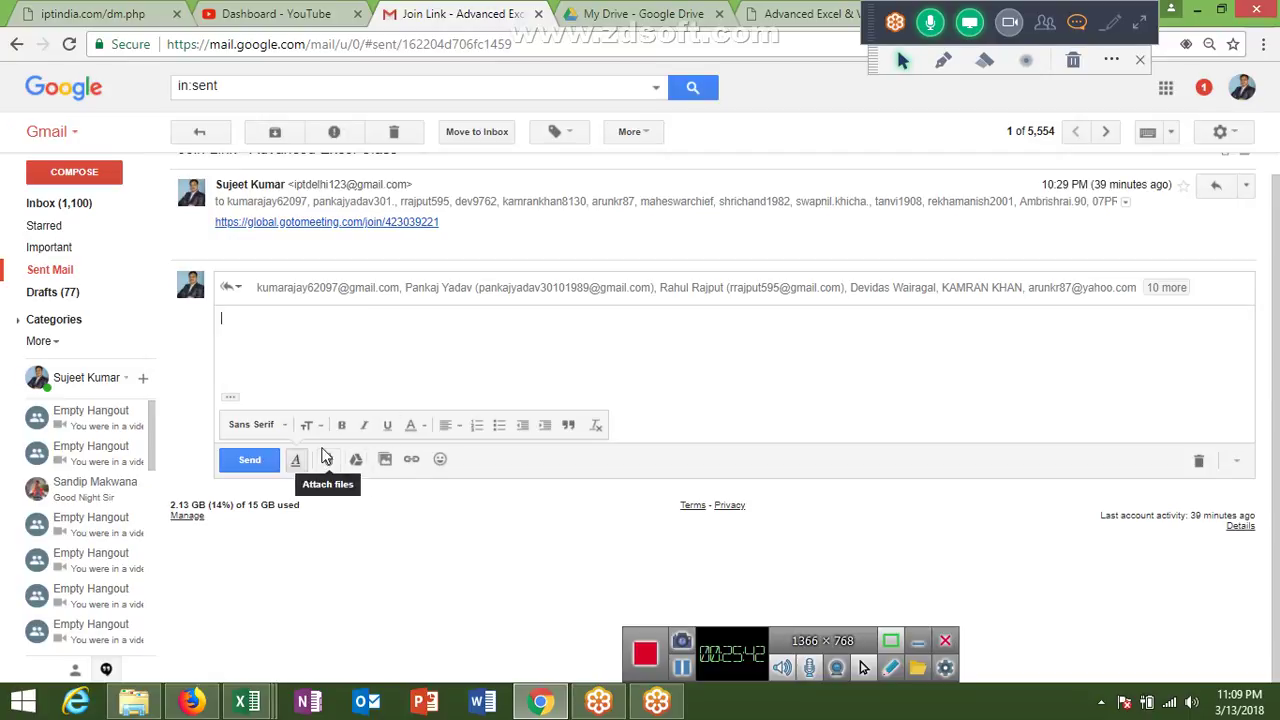
# Attach Class_file.xlsm from the Desktop, send the reply, and show the desktop
pyautogui.click(326, 459)
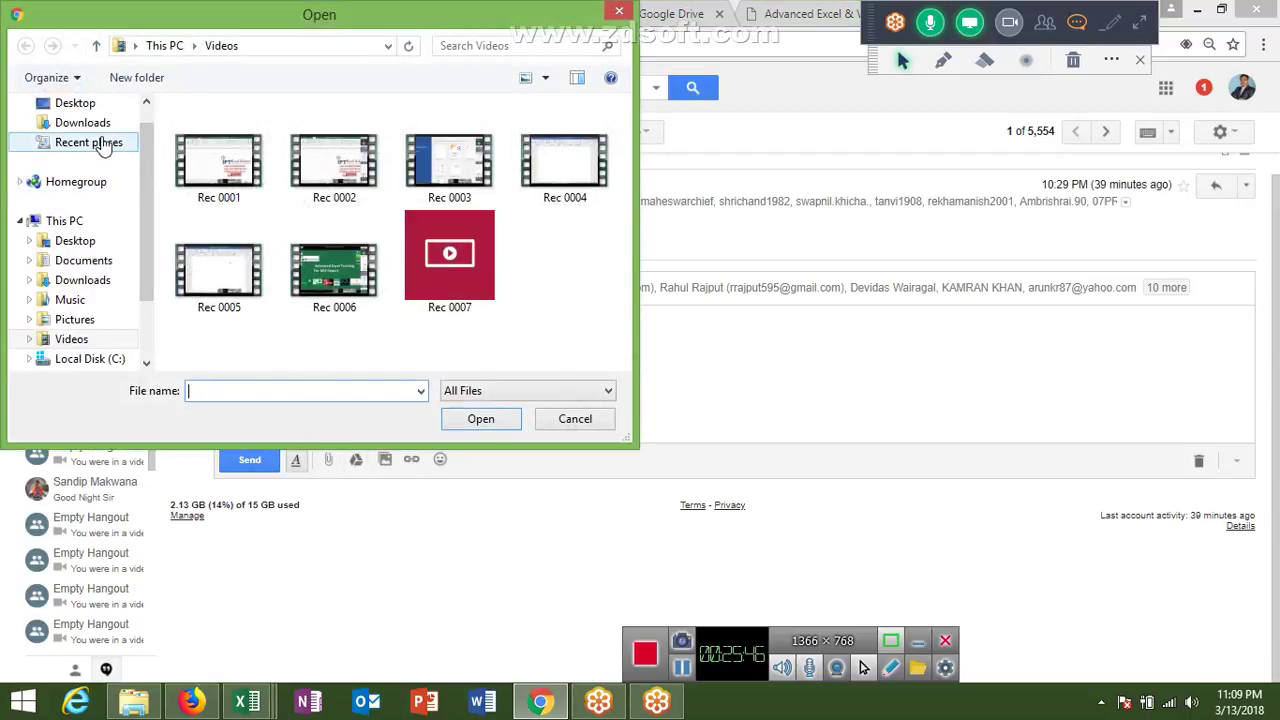
pyautogui.click(105, 124)
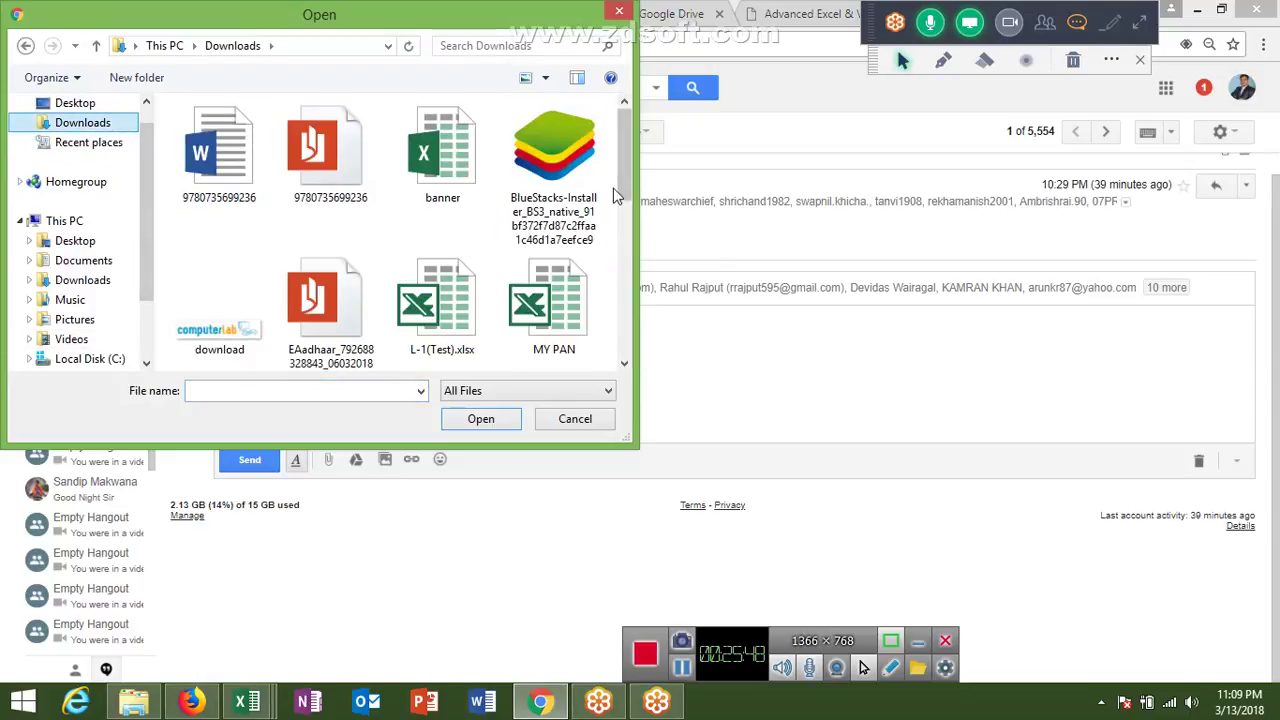
pyautogui.moveTo(620, 196); pyautogui.dragTo(642, 289)
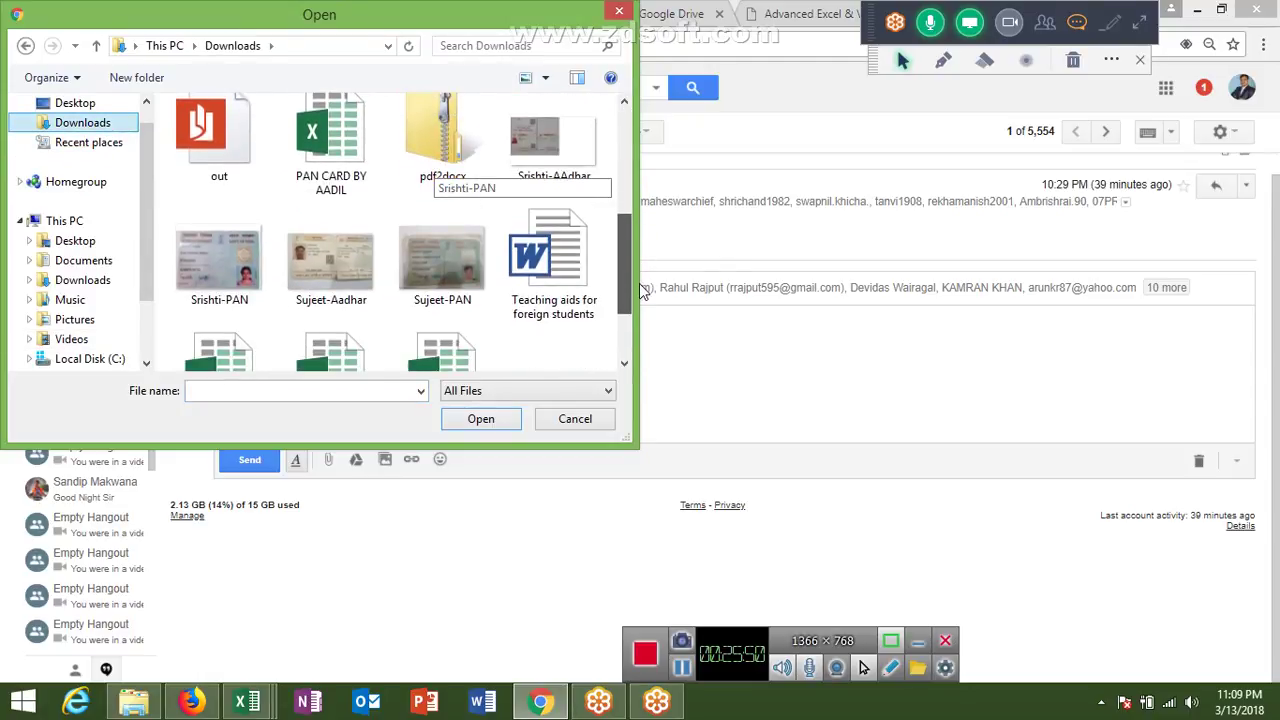
pyautogui.click(95, 245)
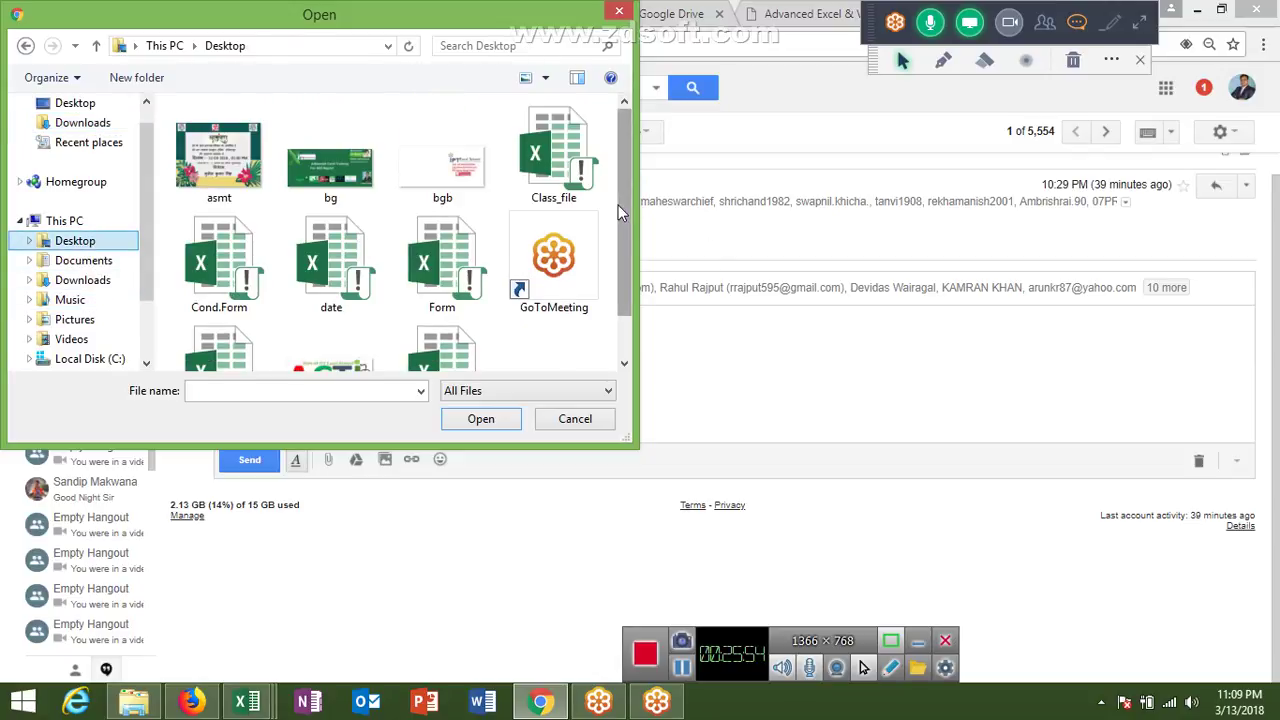
pyautogui.moveTo(618, 204)
pyautogui.mouseDown()
pyautogui.moveTo(622, 300)
pyautogui.moveTo(625, 278)
pyautogui.mouseUp()
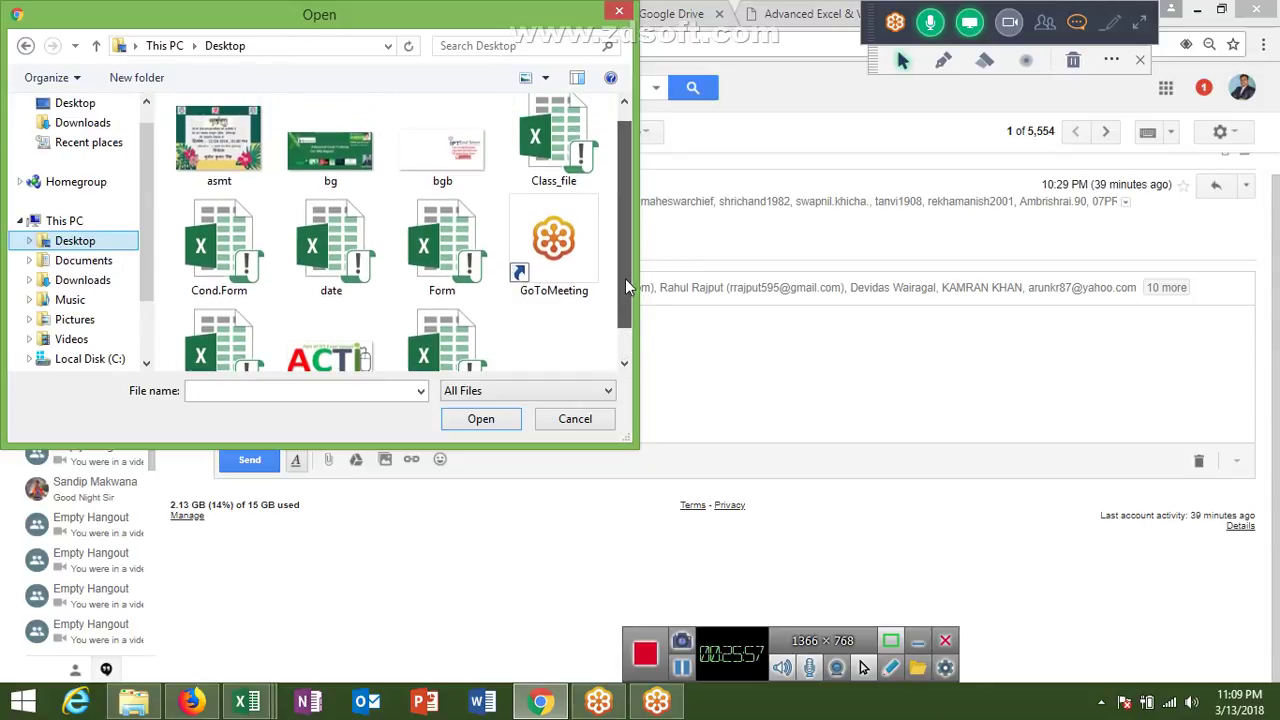
pyautogui.click(576, 176)
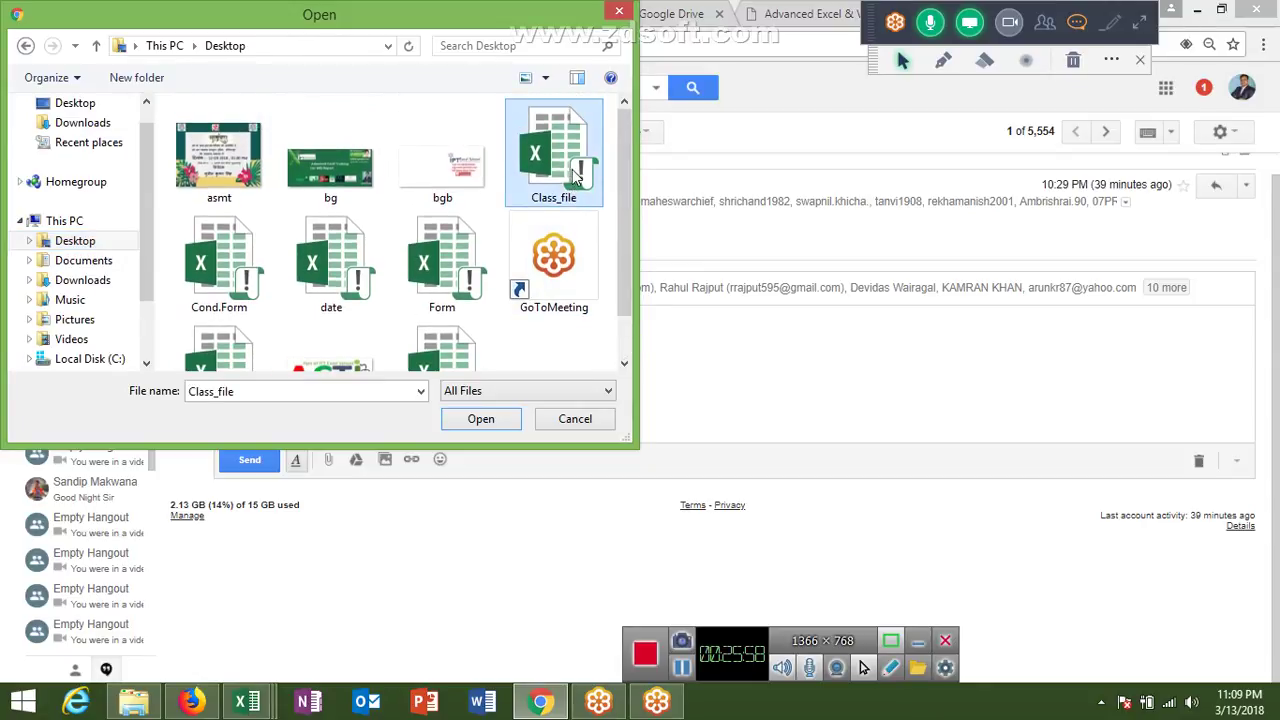
pyautogui.click(481, 421)
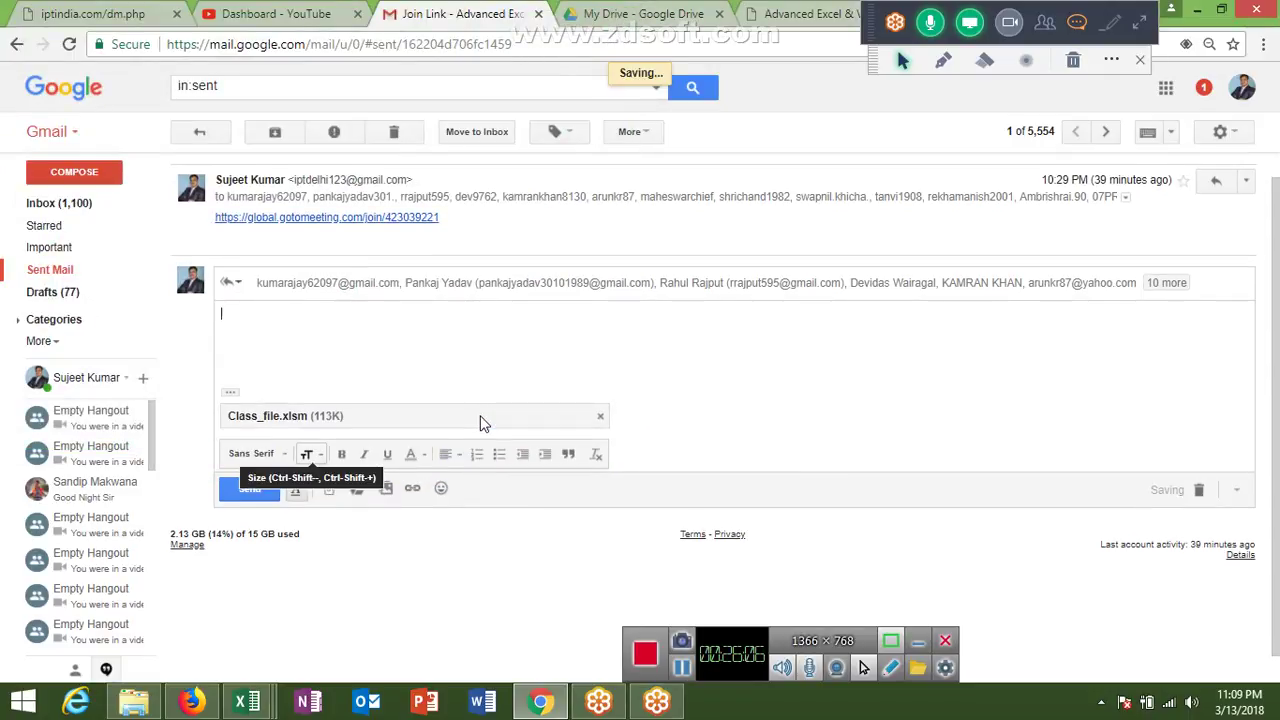
pyautogui.click(274, 490)
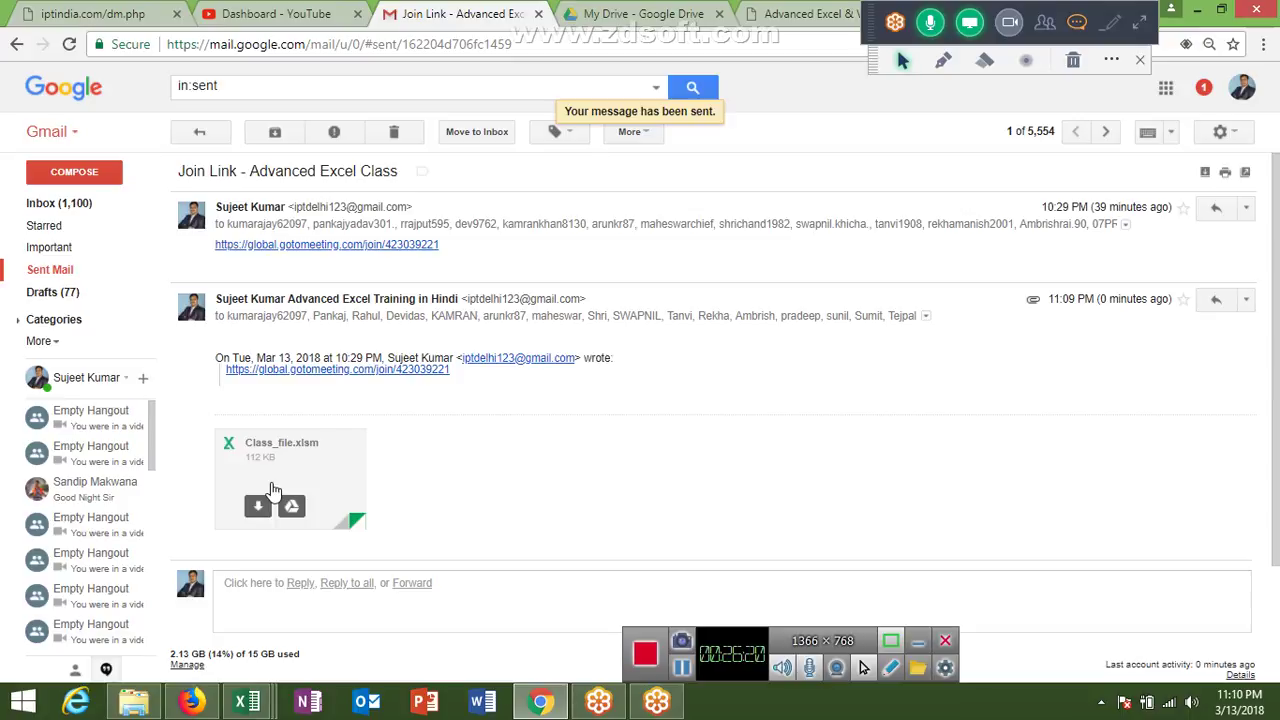
pyautogui.press('super+d')
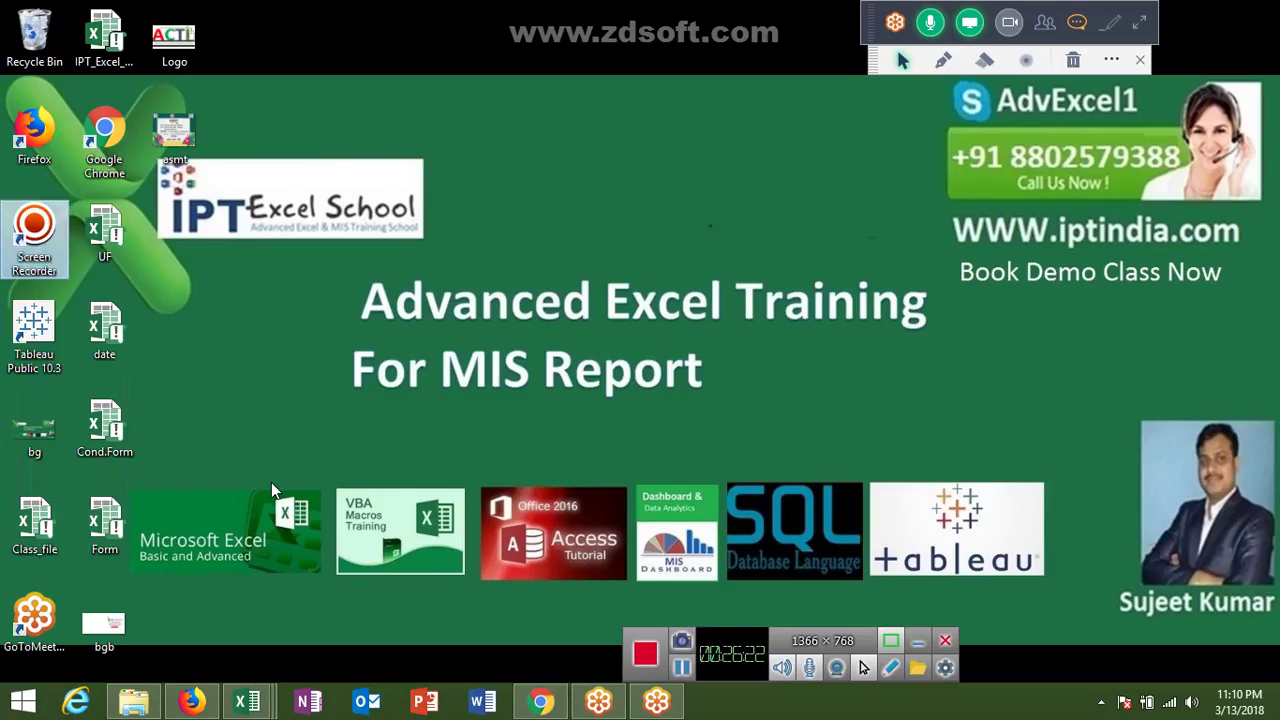
pyautogui.click(684, 668)
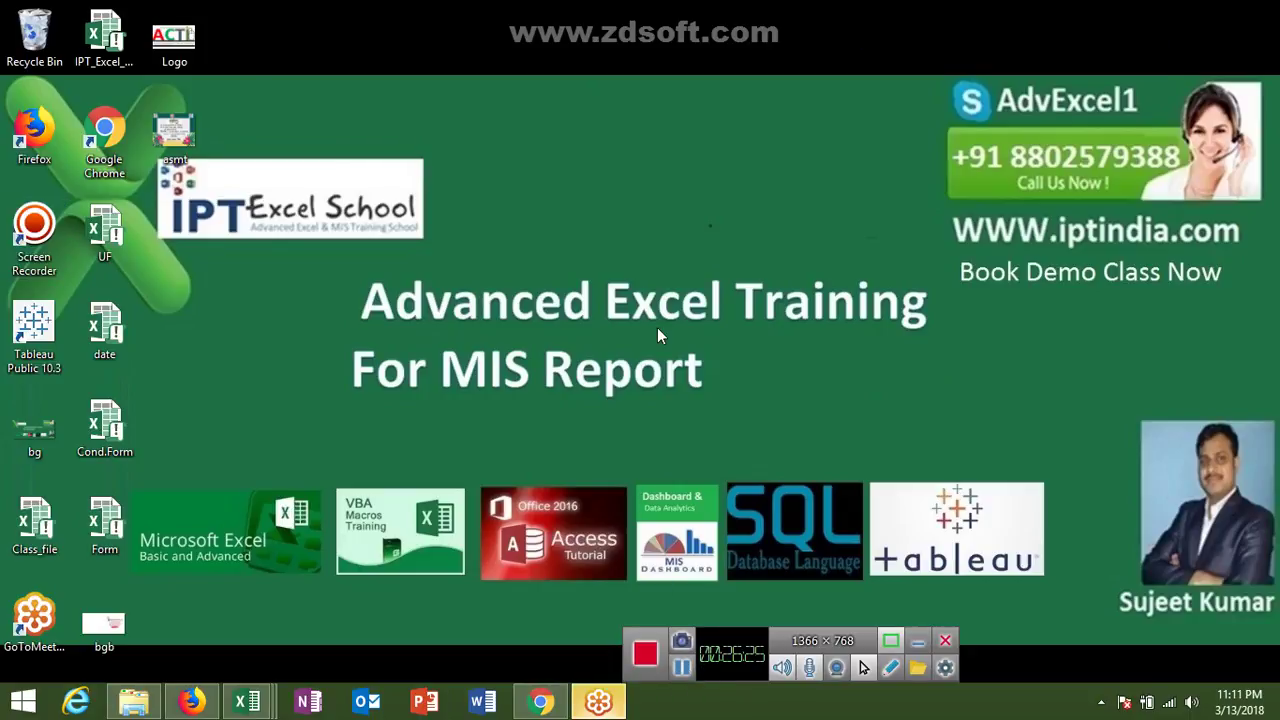